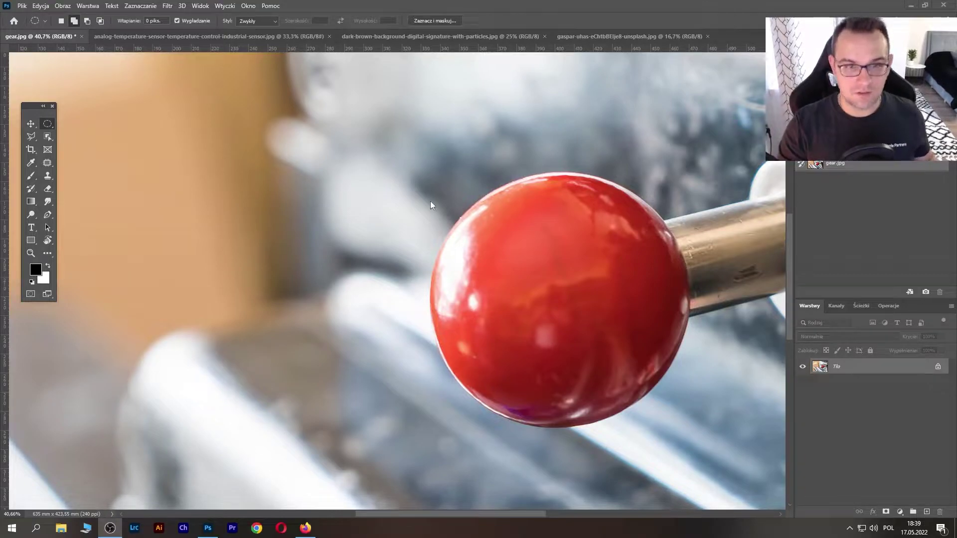
Step: Try elliptical selections around the red ball, undoing an accidental cut
{"action": "left_click", "coordinate": [488, 14]}
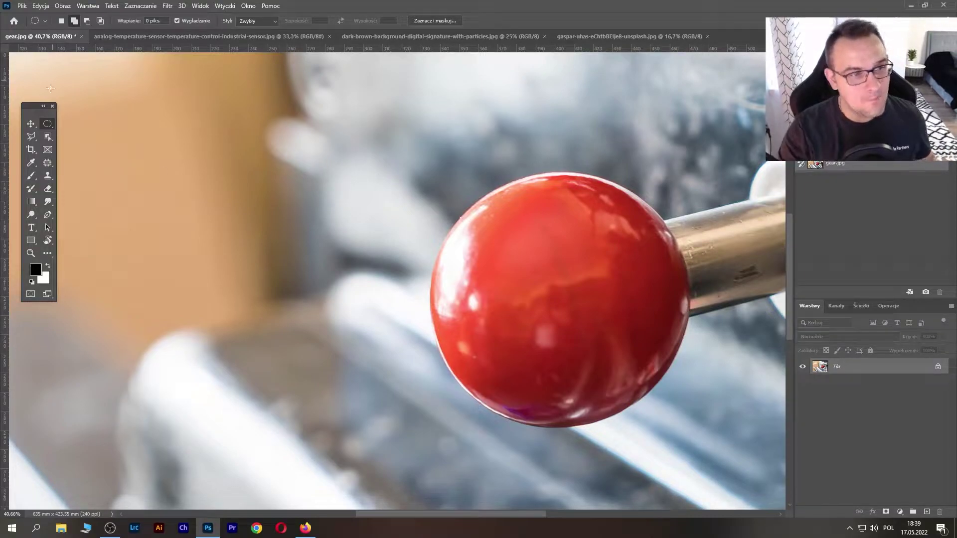
{"action": "left_click_drag", "start_coordinate": [298, 194], "coordinate": [489, 368]}
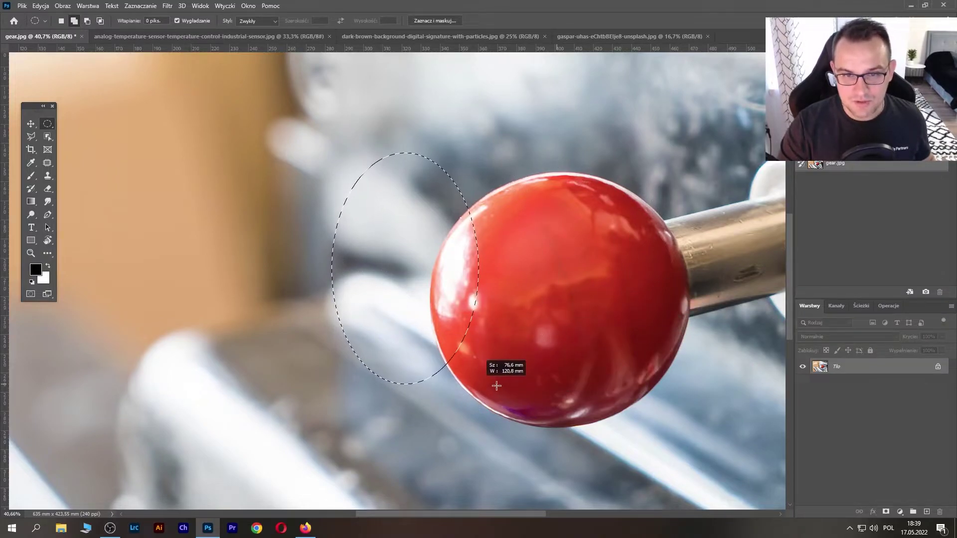
{"action": "mouse_move", "coordinate": [489, 368]}
{"action": "left_mouse_down"}
{"action": "mouse_move", "coordinate": [444, 382]}
{"action": "mouse_move", "coordinate": [547, 305]}
{"action": "left_mouse_up"}
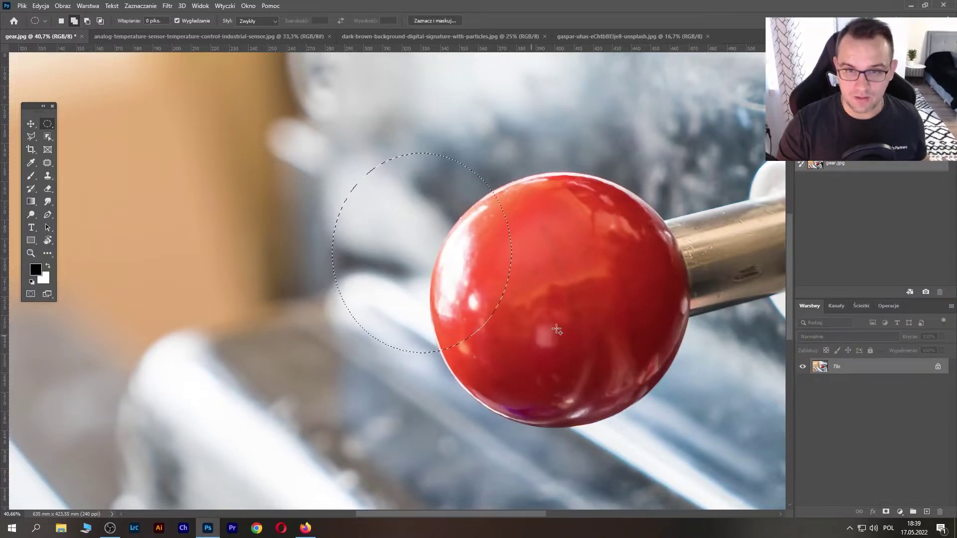
{"action": "left_click", "coordinate": [450, 173]}
{"action": "left_click_drag", "start_coordinate": [450, 173], "coordinate": [724, 428]}
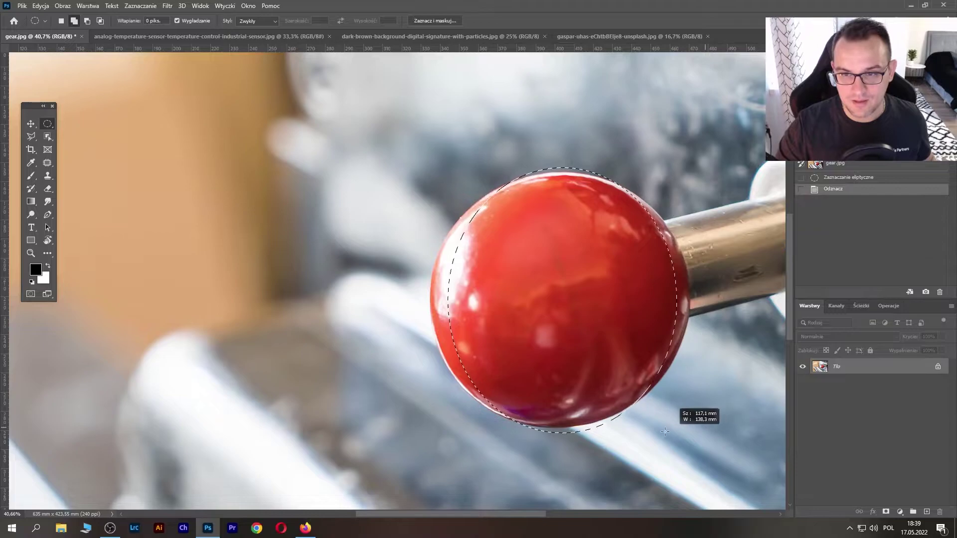
{"action": "key", "text": "ctrl+x"}
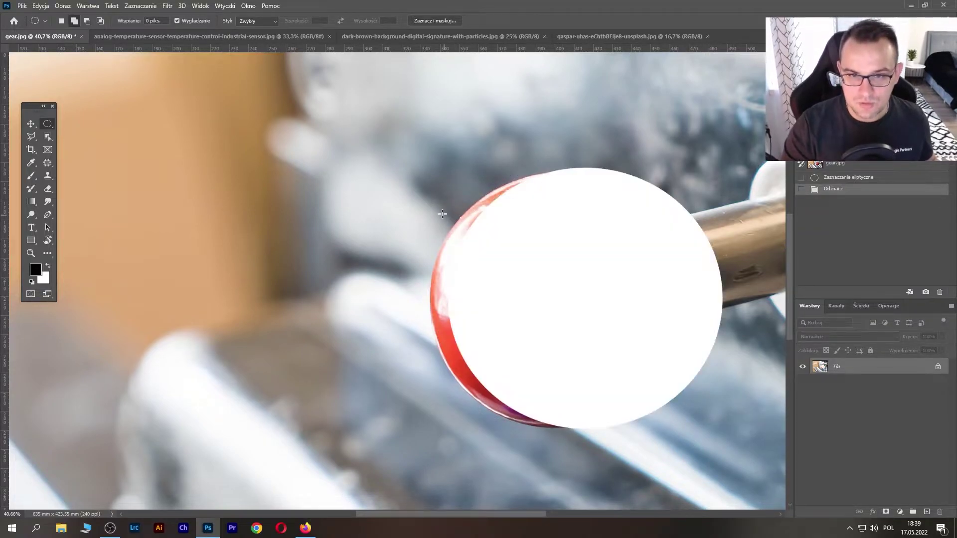
{"action": "key", "text": "ctrl+z"}
{"action": "key", "text": "ctrl+z"}
Step: Draw a circle matching the ball's outline and mask everything outside it
{"action": "left_click_drag", "start_coordinate": [448, 199], "coordinate": [697, 483]}
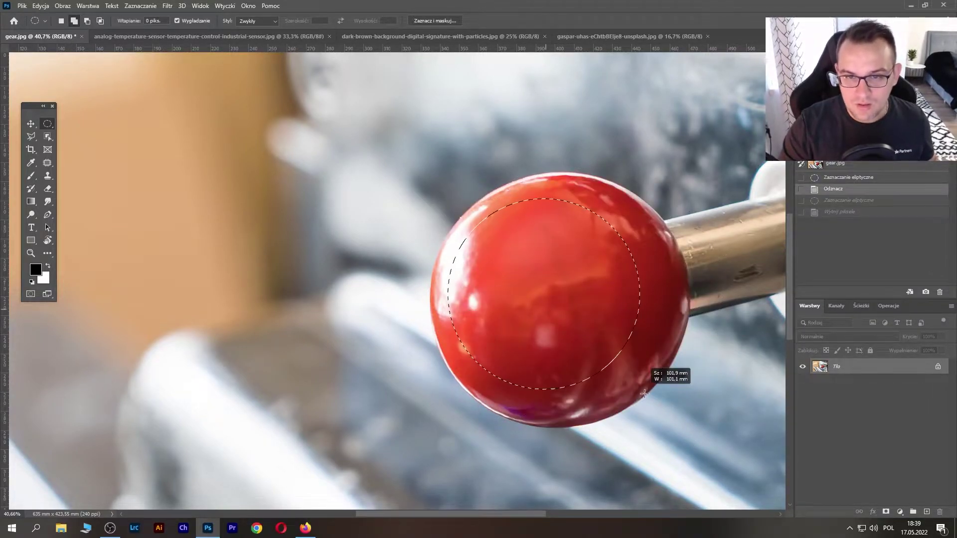
{"action": "left_click", "coordinate": [580, 438]}
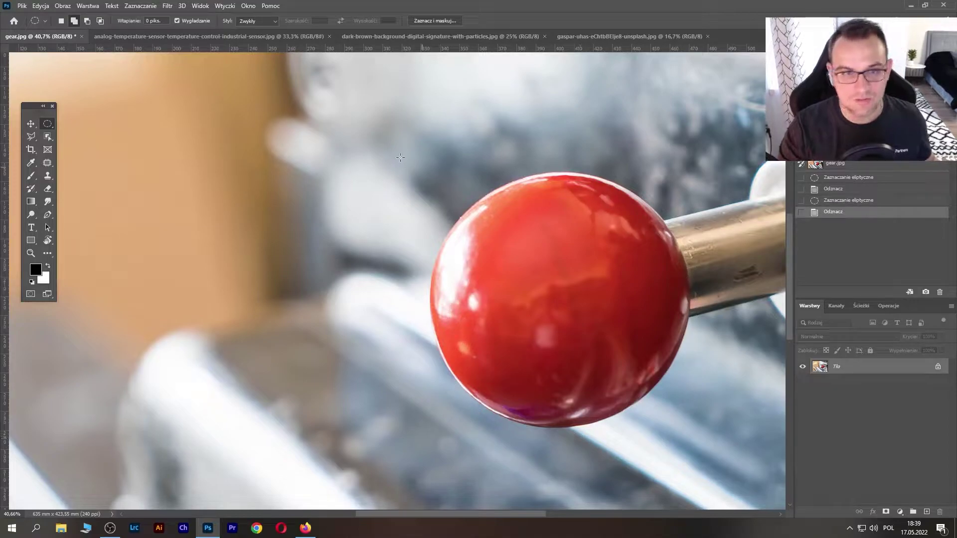
{"action": "mouse_move", "coordinate": [375, 140]}
{"action": "left_mouse_down"}
{"action": "mouse_move", "coordinate": [675, 419]}
{"action": "mouse_move", "coordinate": [500, 257]}
{"action": "left_mouse_up"}
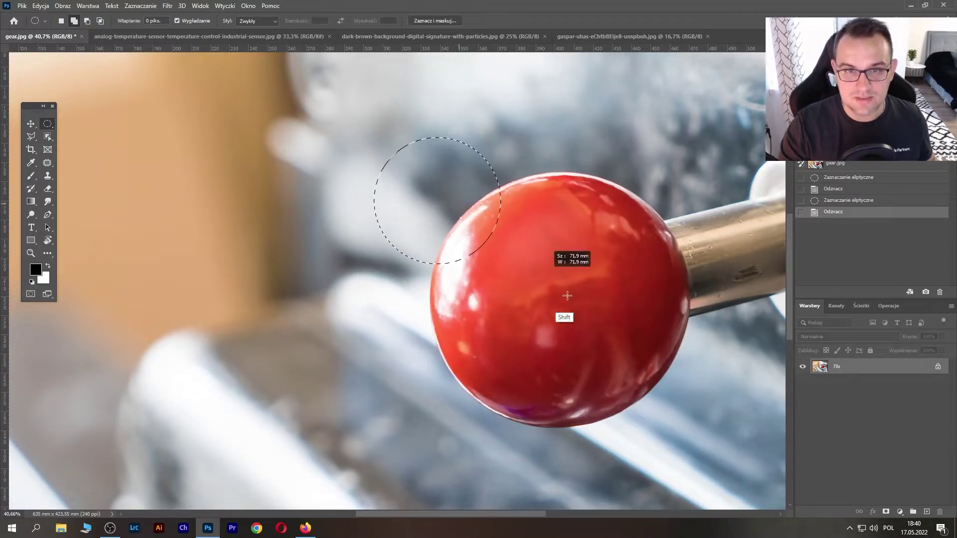
{"action": "mouse_move", "coordinate": [500, 256]}
{"action": "left_mouse_down"}
{"action": "mouse_move", "coordinate": [617, 369]}
{"action": "mouse_move", "coordinate": [590, 355]}
{"action": "mouse_move", "coordinate": [666, 409]}
{"action": "mouse_move", "coordinate": [648, 388]}
{"action": "mouse_move", "coordinate": [684, 431]}
{"action": "left_mouse_up"}
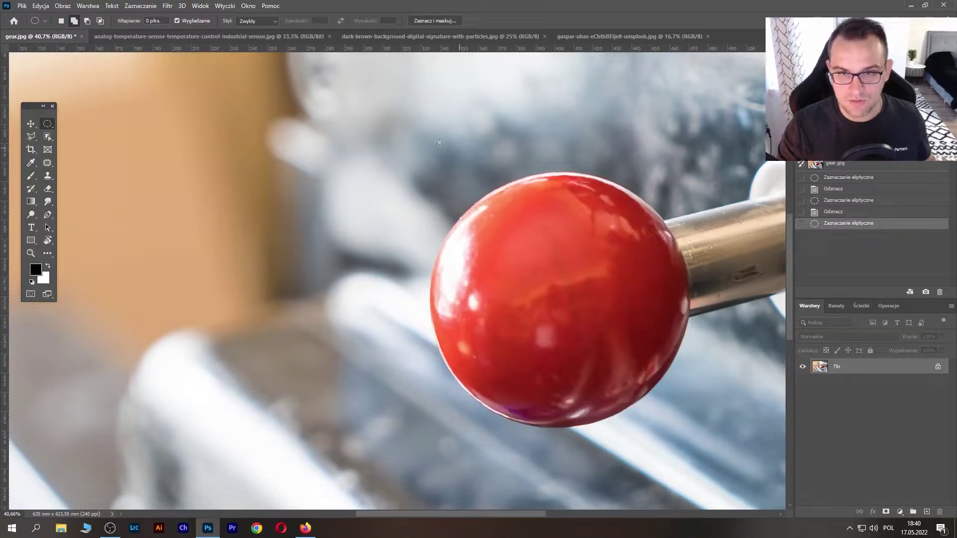
{"action": "left_click", "coordinate": [573, 348]}
{"action": "mouse_move", "coordinate": [435, 153]}
{"action": "left_mouse_down"}
{"action": "mouse_move", "coordinate": [673, 399]}
{"action": "mouse_move", "coordinate": [688, 427]}
{"action": "left_mouse_up"}
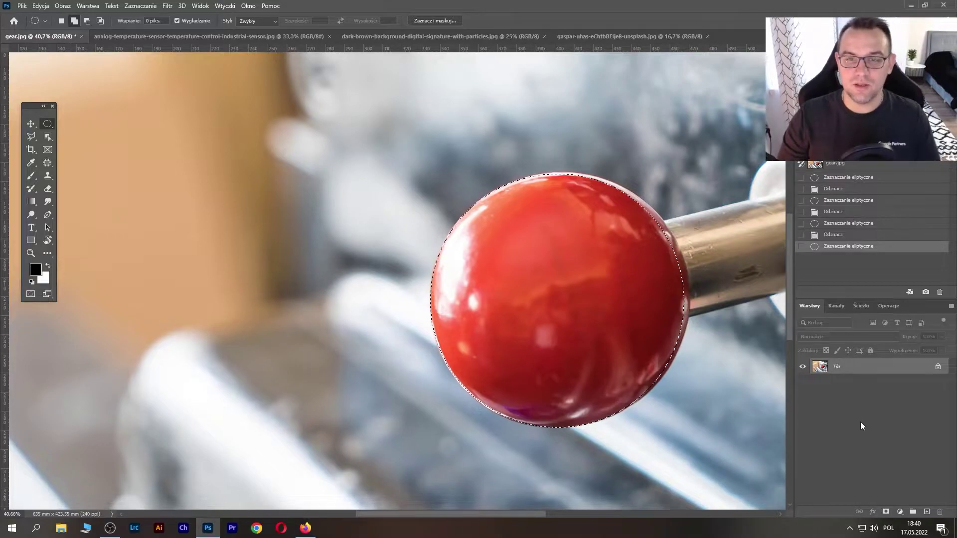
{"action": "left_click", "coordinate": [886, 512]}
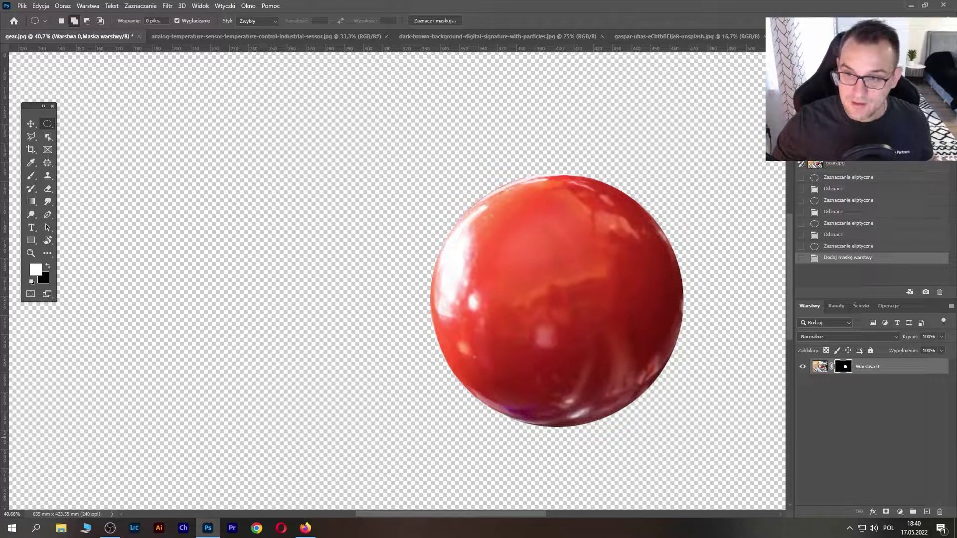
Step: Duplicate the masked ball layer and desaturate the copy to grayscale
{"action": "right_click", "coordinate": [876, 367]}
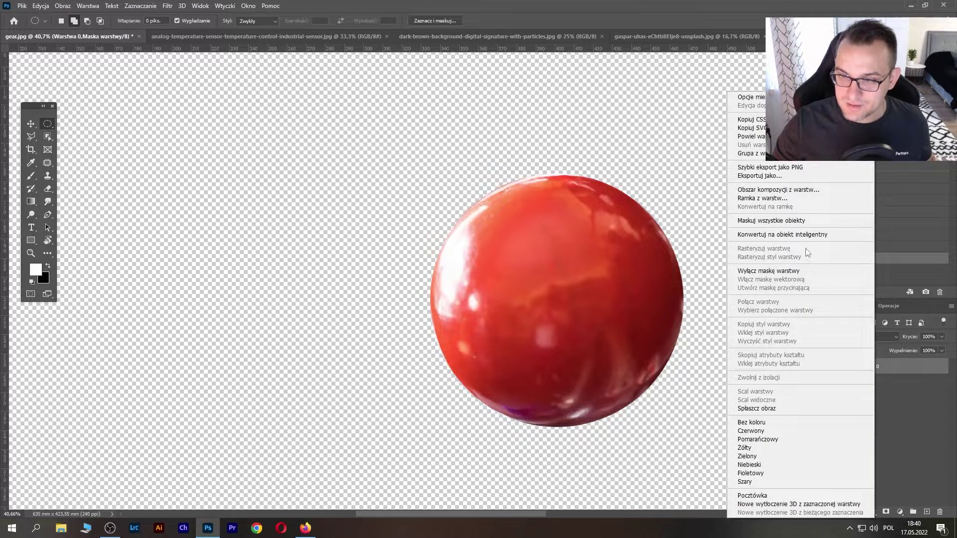
{"action": "key", "text": "Escape"}
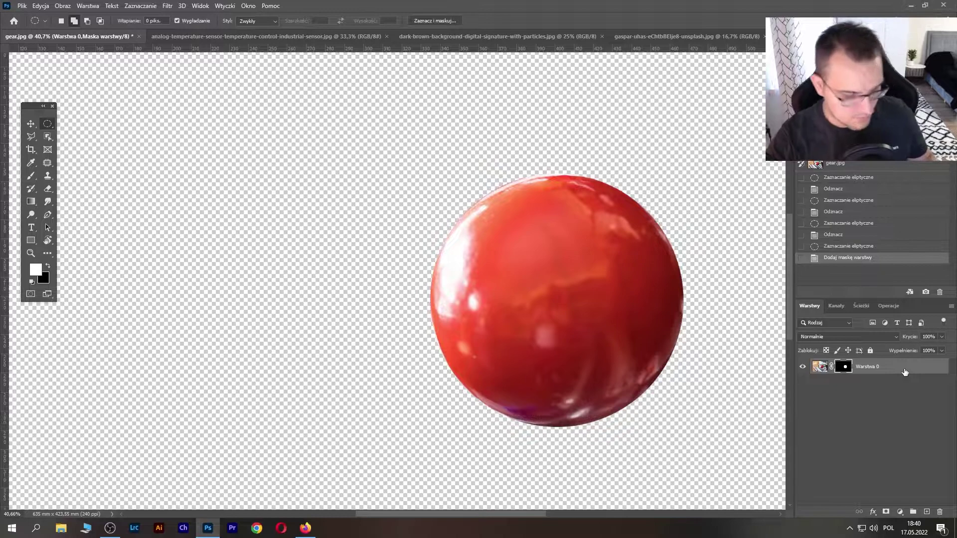
{"action": "key", "text": "ctrl+j"}
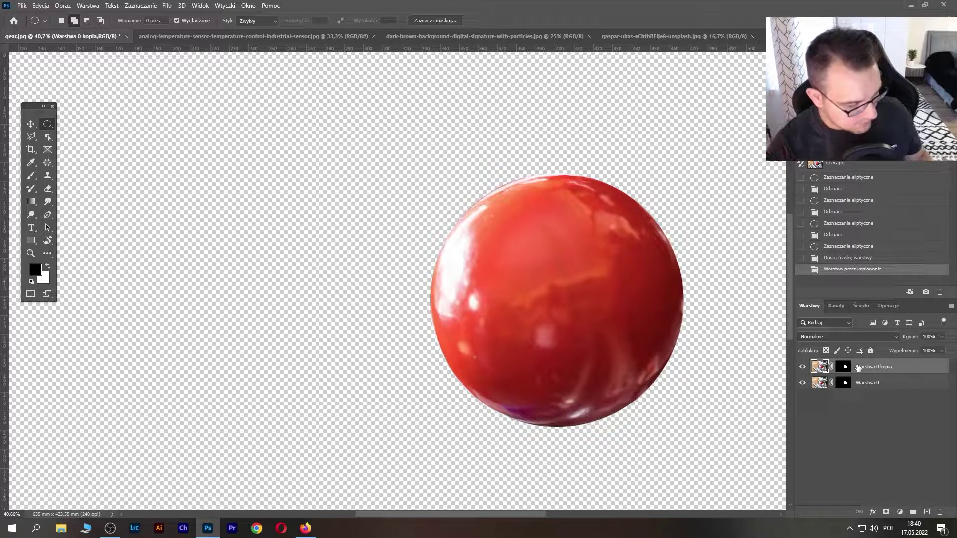
{"action": "key", "text": "ctrl+shift+u"}
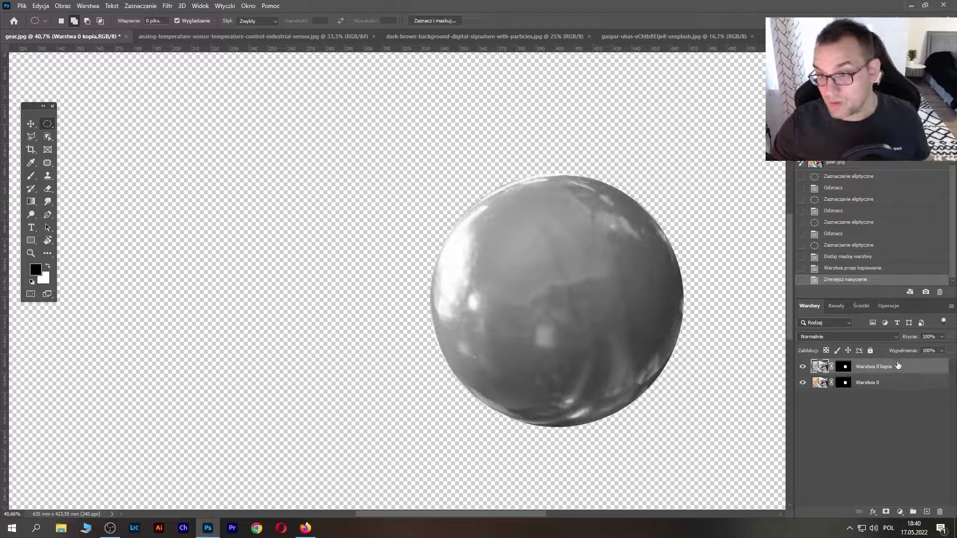
{"action": "left_click", "coordinate": [901, 512]}
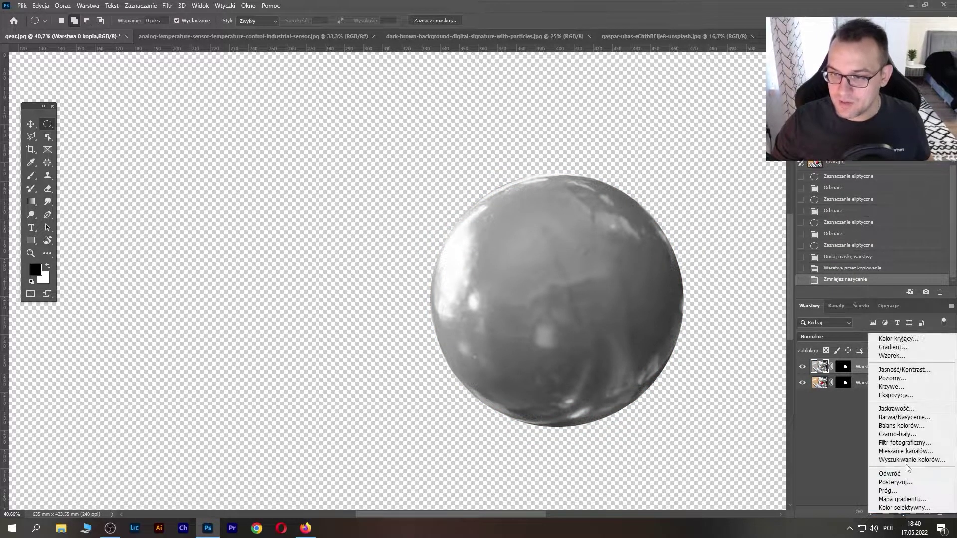
Step: Add a Curves layer clipped to the grayscale copy and raise the curve with two points
{"action": "left_click", "coordinate": [913, 389]}
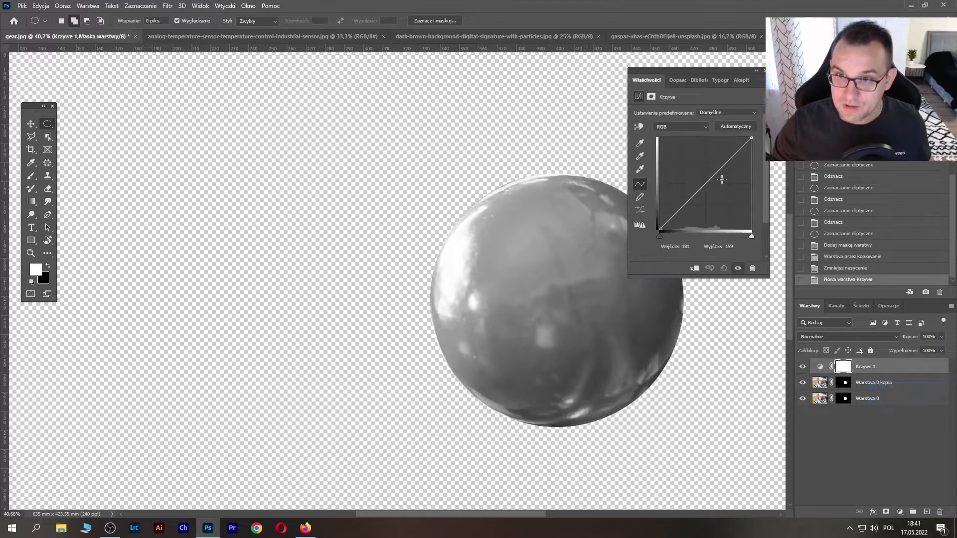
{"action": "left_click", "coordinate": [696, 269]}
{"action": "left_click_drag", "start_coordinate": [715, 174], "coordinate": [705, 155]}
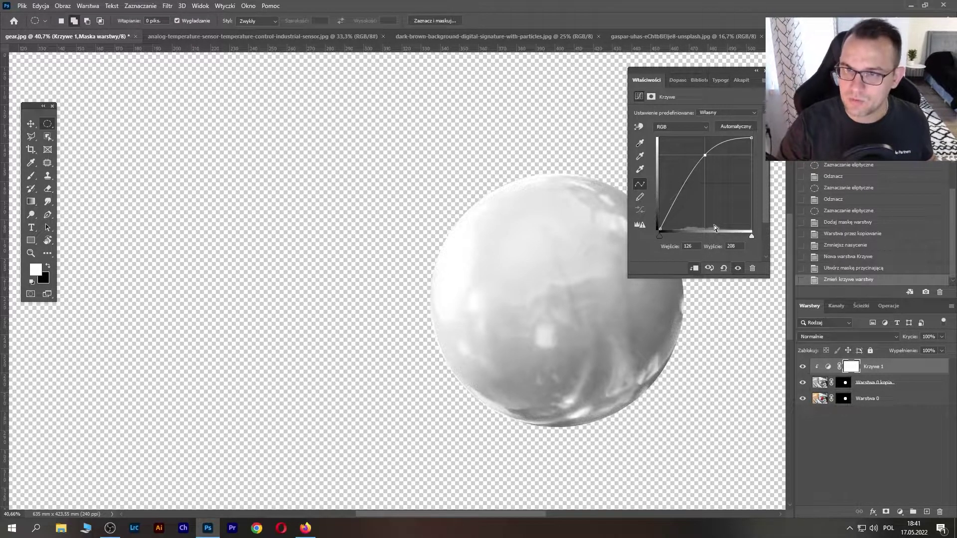
{"action": "left_click", "coordinate": [678, 194]}
{"action": "left_click_drag", "start_coordinate": [679, 194], "coordinate": [680, 190]}
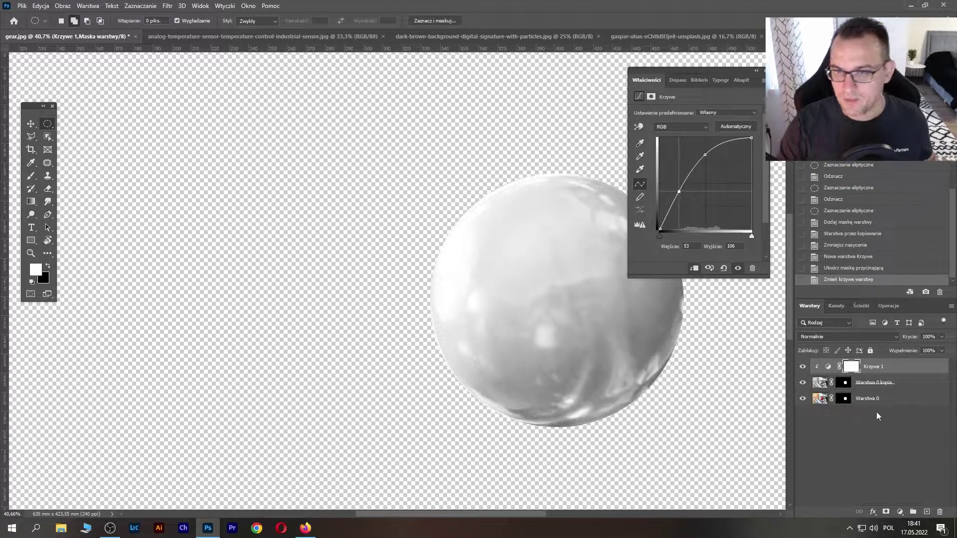
{"action": "left_click", "coordinate": [905, 382]}
Step: Convert the silver copy with Krzywe 1, and the Warstwa 0 red ball, into smart objects
{"action": "right_click", "coordinate": [917, 364]}
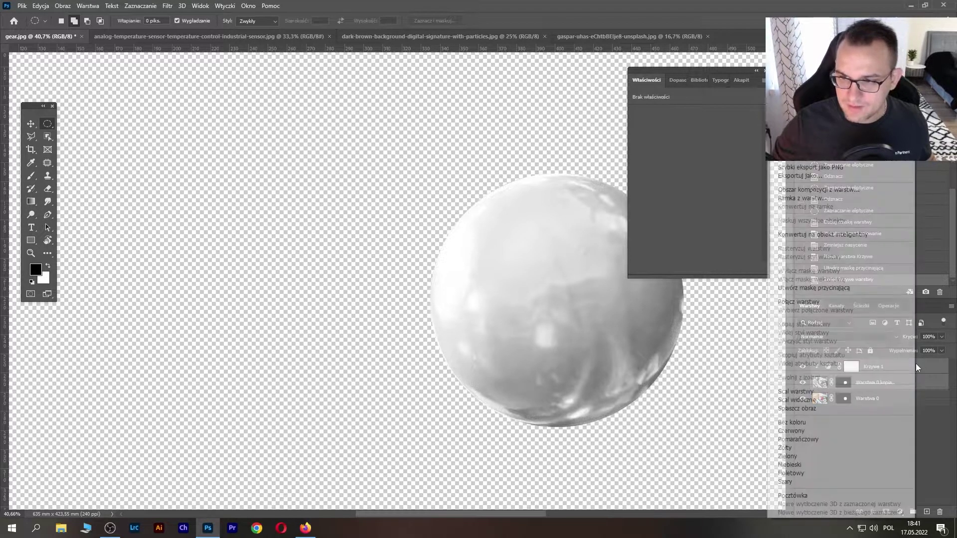
{"action": "left_click", "coordinate": [883, 236]}
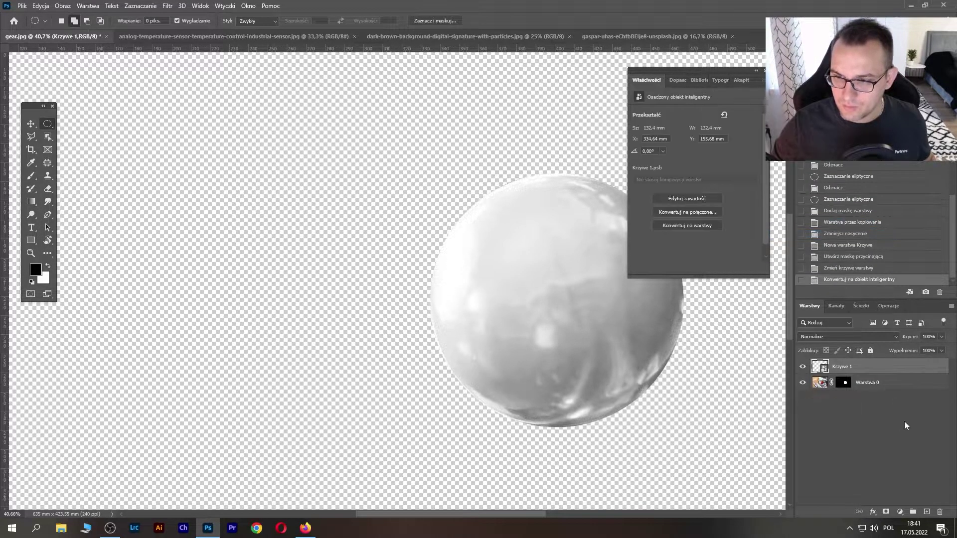
{"action": "right_click", "coordinate": [899, 384]}
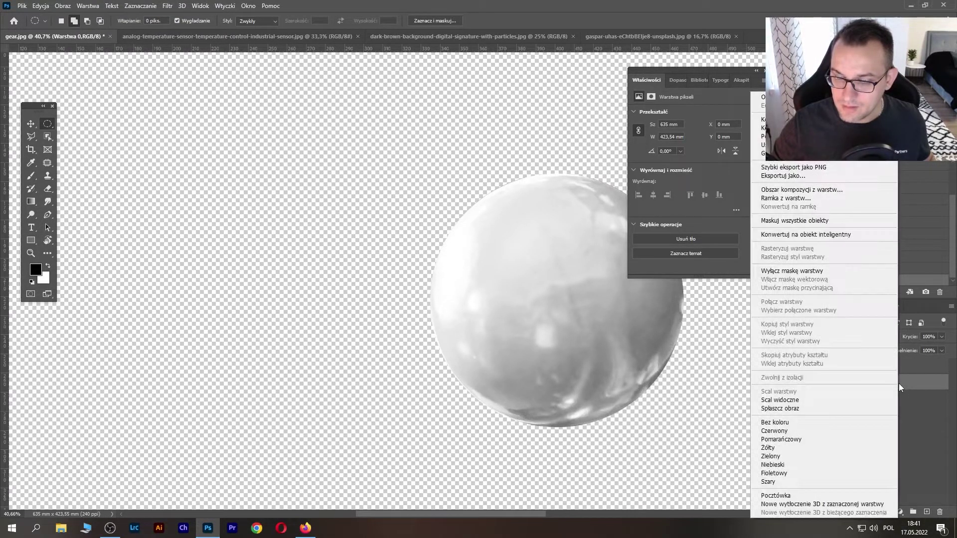
{"action": "left_click", "coordinate": [797, 234]}
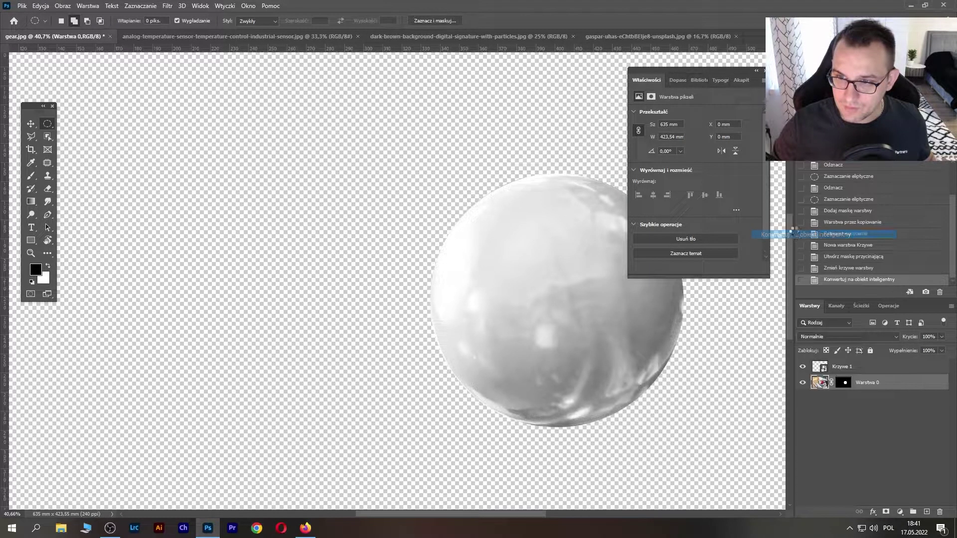
{"action": "left_click", "coordinate": [803, 367]}
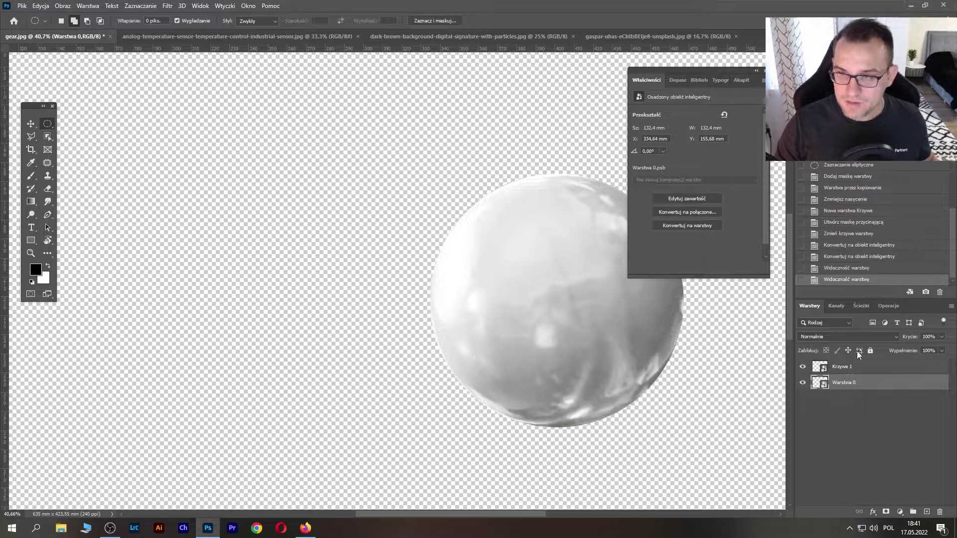
{"action": "left_click", "coordinate": [779, 168]}
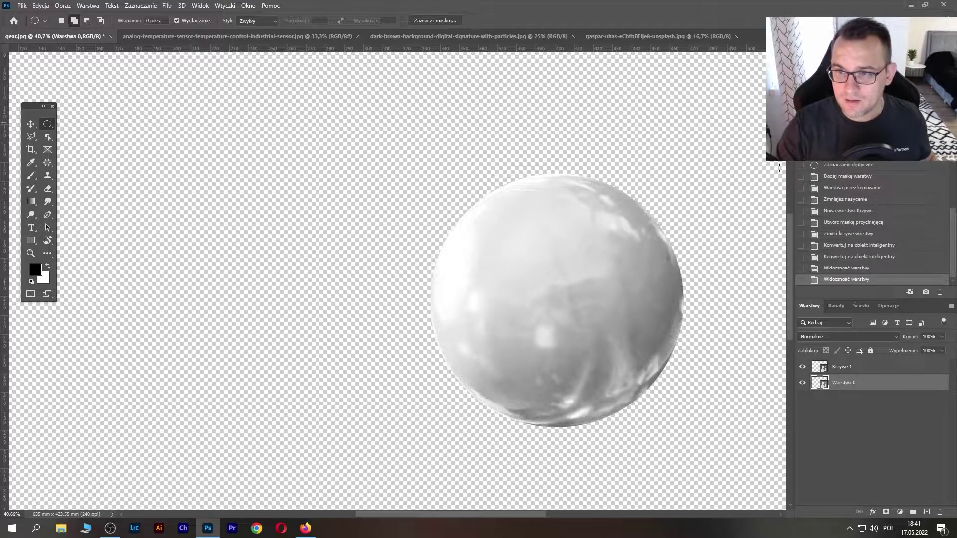
{"action": "left_click", "coordinate": [830, 367]}
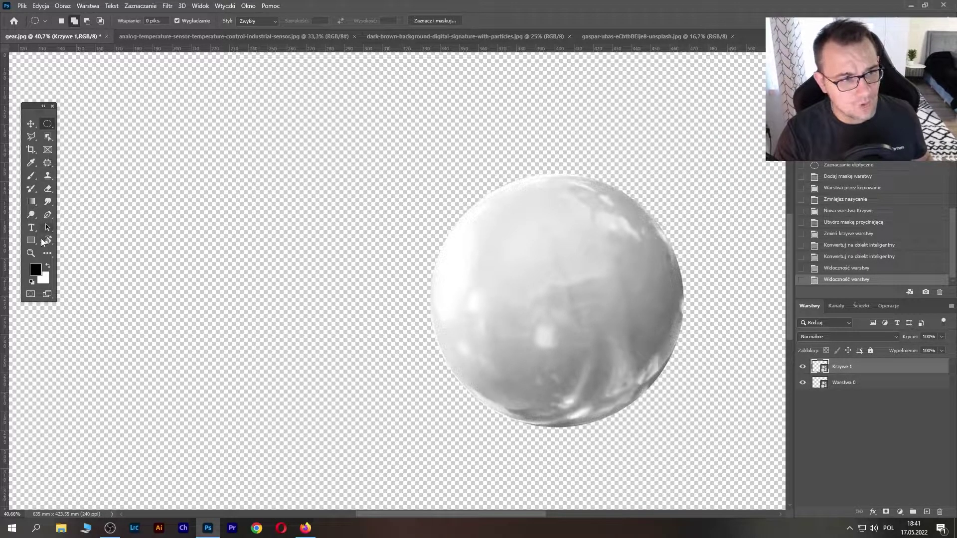
Step: Start a Pen path with curved anchors around the sphere's right side and bottom
{"action": "left_click", "coordinate": [48, 215]}
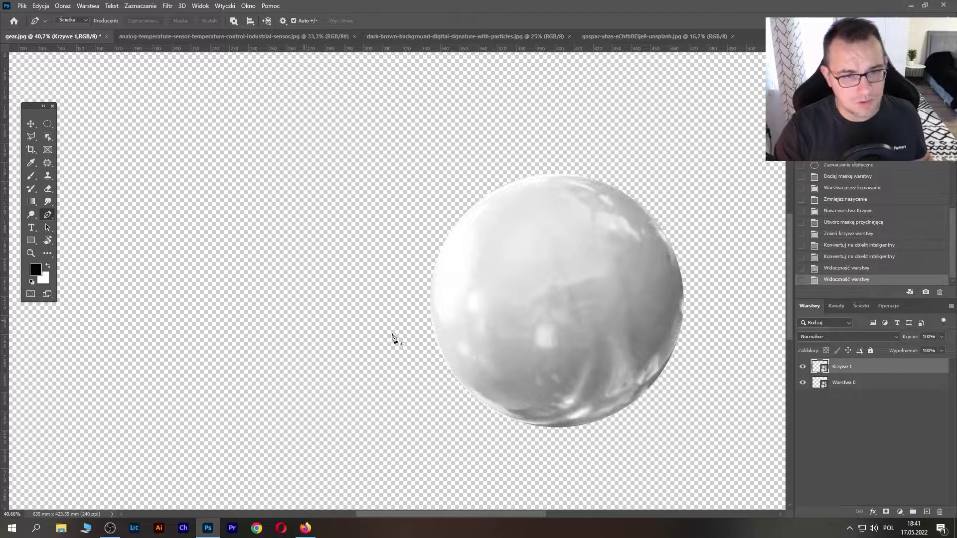
{"action": "left_click", "coordinate": [691, 218]}
{"action": "left_click_drag", "start_coordinate": [457, 405], "coordinate": [289, 414]}
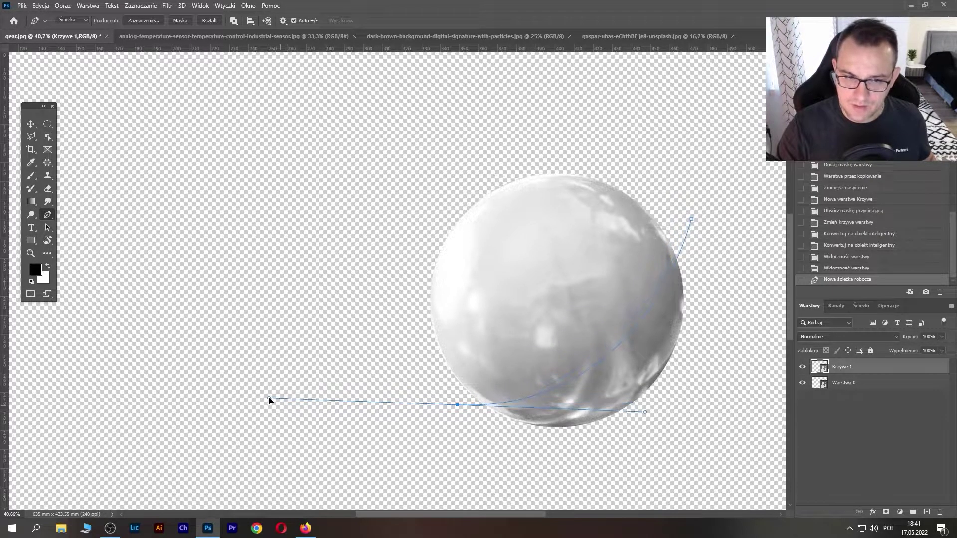
{"action": "left_click_drag", "start_coordinate": [289, 414], "coordinate": [270, 399]}
{"action": "key", "text": "ctrl+z"}
{"action": "key", "text": "ctrl+z"}
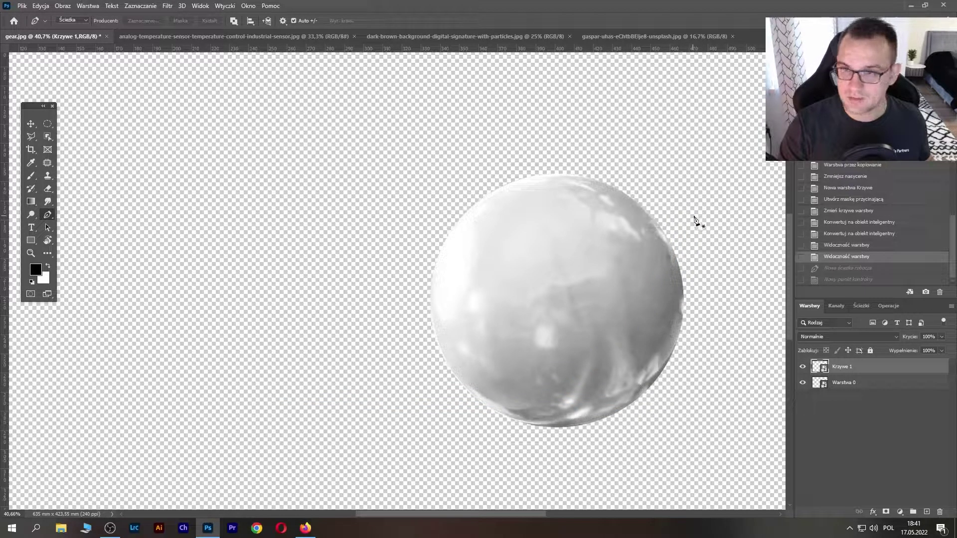
{"action": "left_click", "coordinate": [694, 216]}
{"action": "mouse_move", "coordinate": [429, 423]}
{"action": "left_mouse_down"}
{"action": "mouse_move", "coordinate": [267, 404]}
{"action": "mouse_move", "coordinate": [336, 417]}
{"action": "left_mouse_up"}
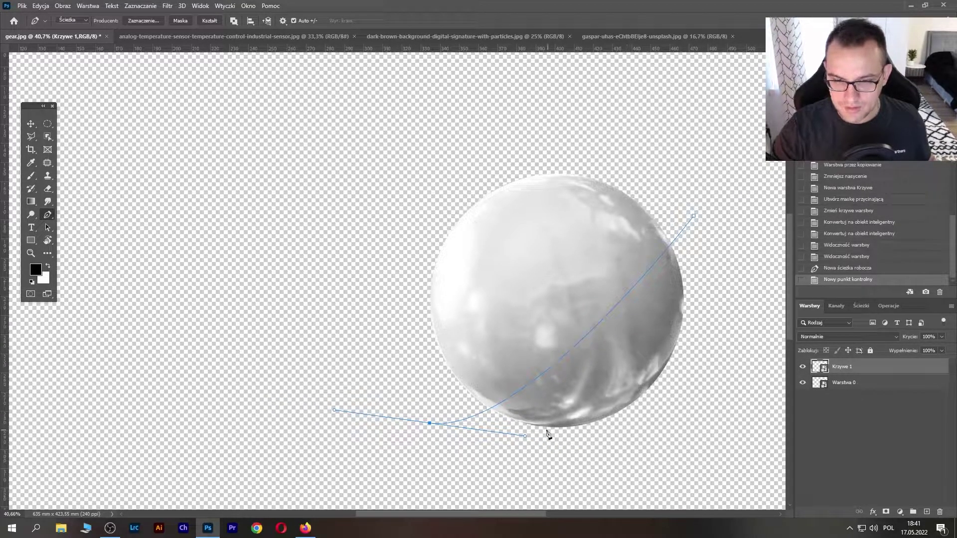
{"action": "mouse_move", "coordinate": [525, 437]}
{"action": "left_mouse_down"}
{"action": "mouse_move", "coordinate": [692, 415]}
{"action": "mouse_move", "coordinate": [682, 397]}
{"action": "left_mouse_up"}
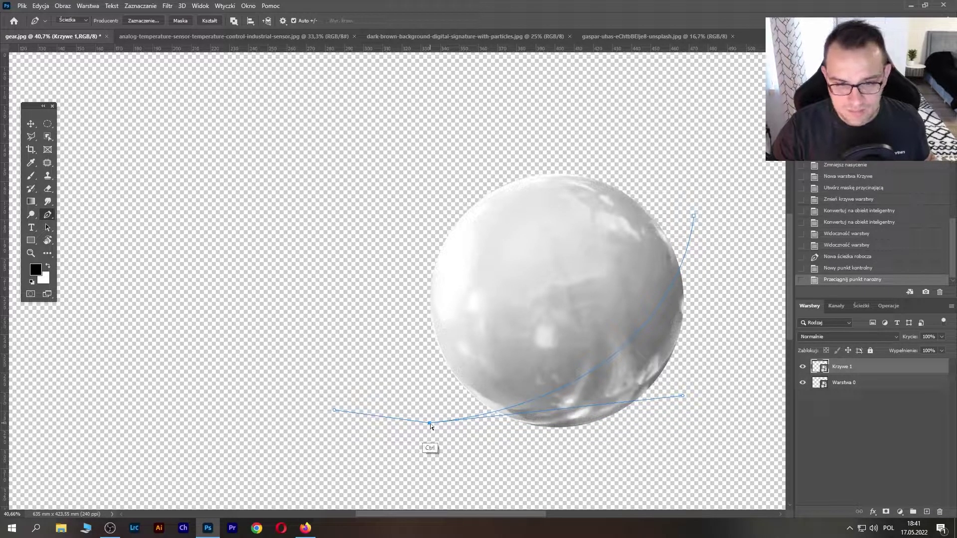
{"action": "left_click_drag", "start_coordinate": [430, 424], "coordinate": [470, 427]}
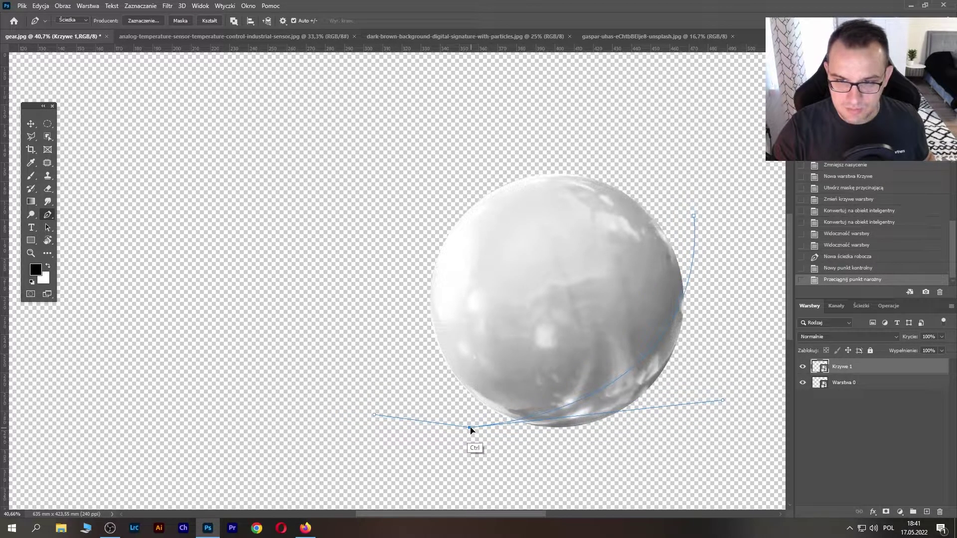
{"action": "left_click_drag", "start_coordinate": [693, 212], "coordinate": [619, 162]}
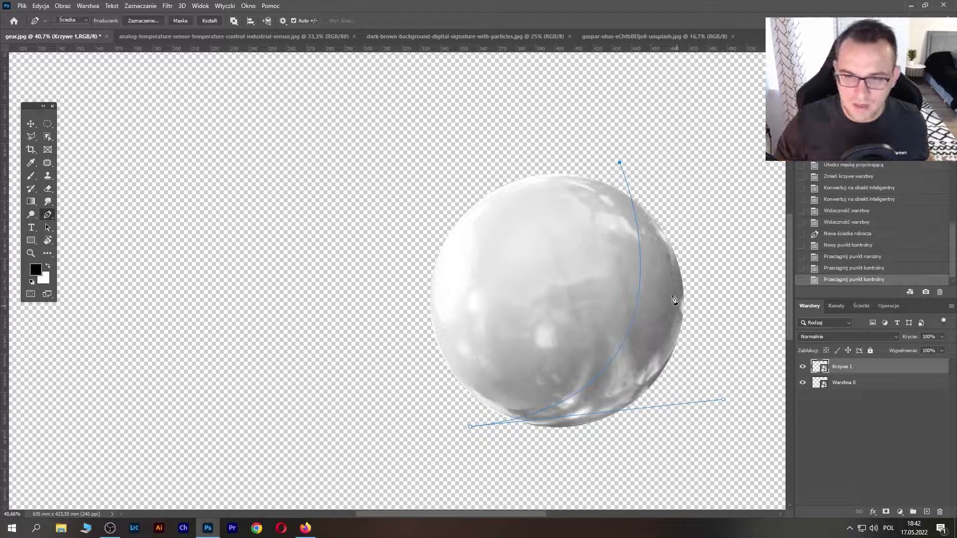
Step: Add anchors up the left and over the top, close the path, and load it as a selection
{"action": "left_click", "coordinate": [344, 362]}
{"action": "left_click", "coordinate": [413, 198]}
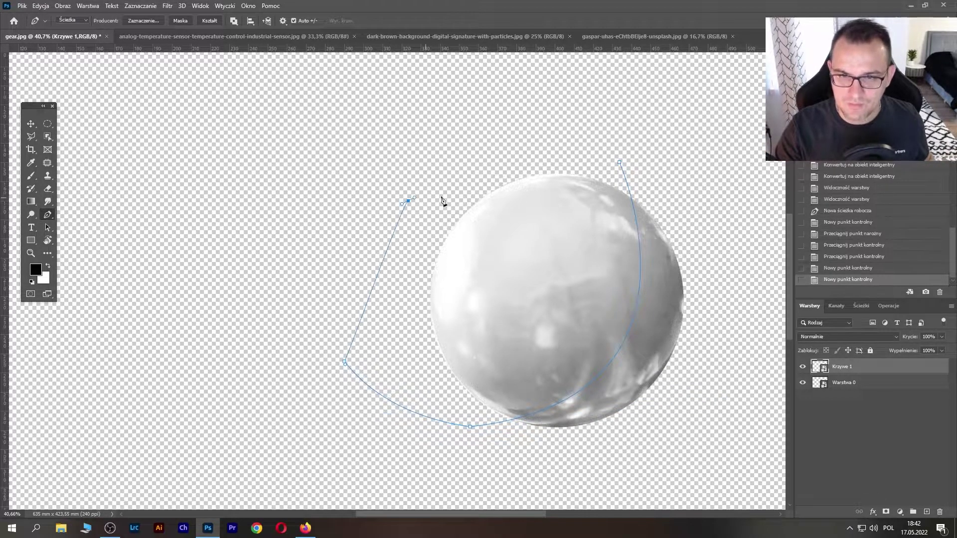
{"action": "left_click_drag", "start_coordinate": [569, 139], "coordinate": [576, 135]}
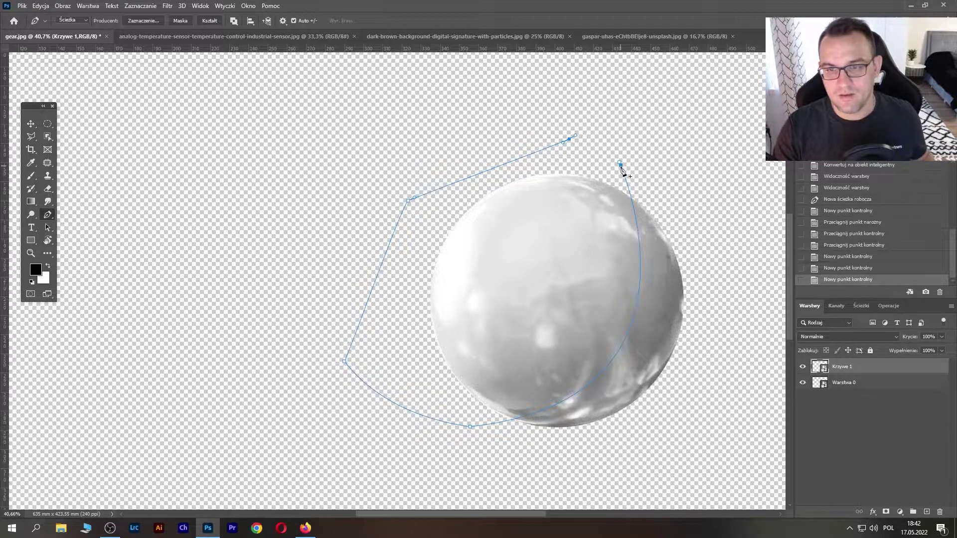
{"action": "key", "text": "ctrl+z"}
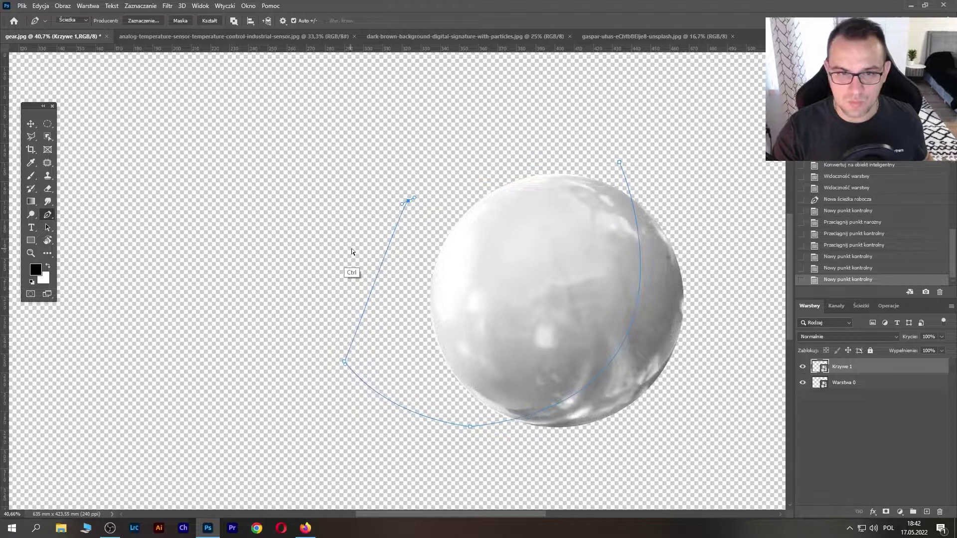
{"action": "key", "text": "ctrl+z"}
{"action": "left_click", "coordinate": [349, 271]}
{"action": "left_click", "coordinate": [423, 151]}
{"action": "left_click_drag", "start_coordinate": [533, 122], "coordinate": [546, 120]}
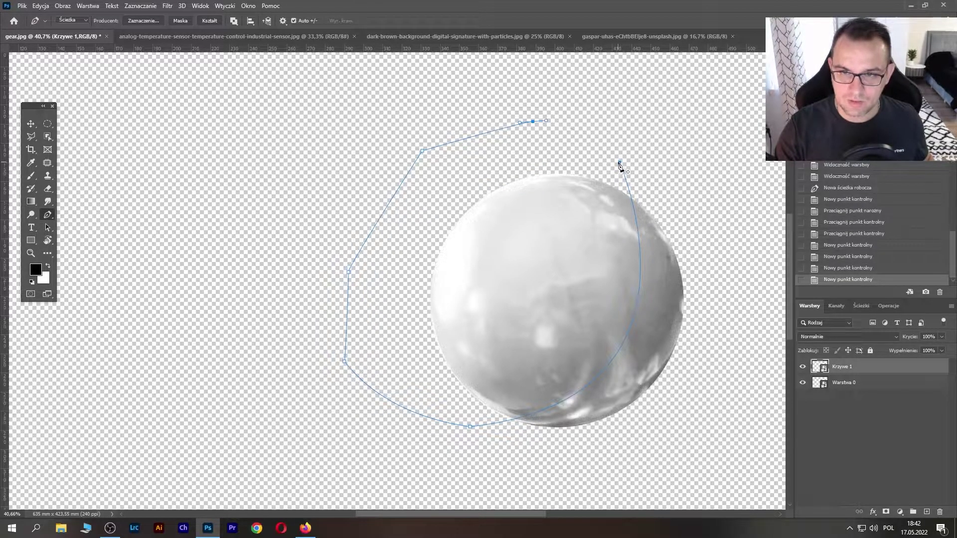
{"action": "left_click", "coordinate": [619, 163]}
{"action": "key", "text": "ctrl+Return"}
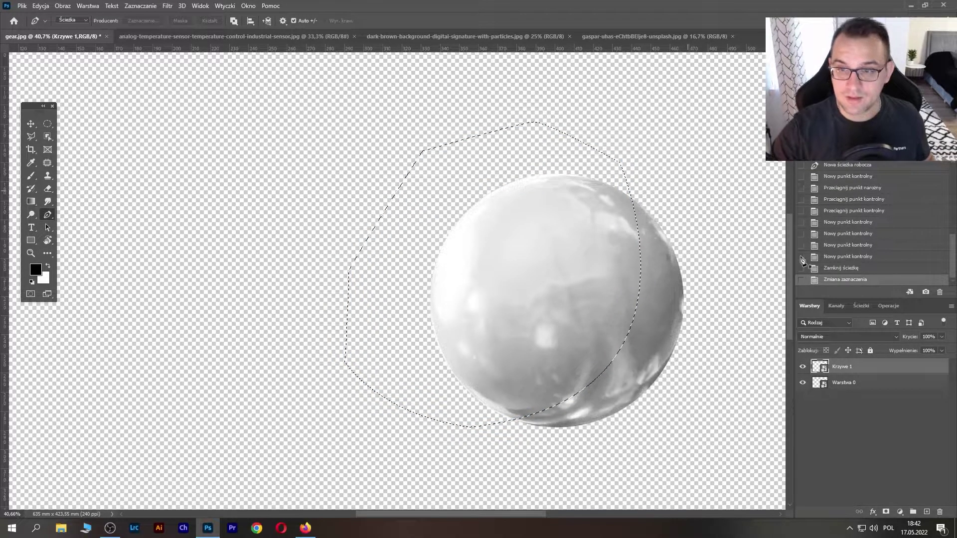
Step: Mask Krzywe 1 with the path selection, invert the mask, unlink it and shift it left
{"action": "left_click", "coordinate": [886, 512]}
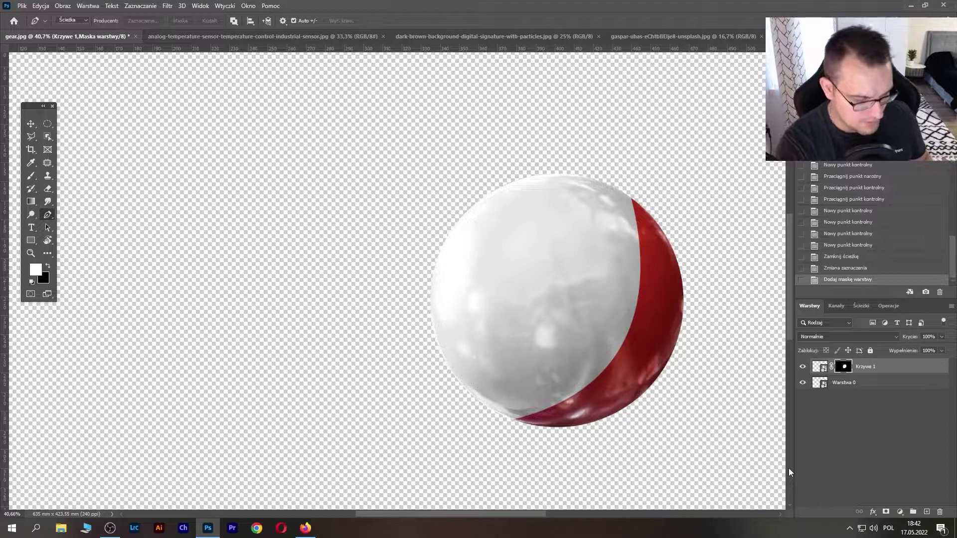
{"action": "key", "text": "ctrl+i"}
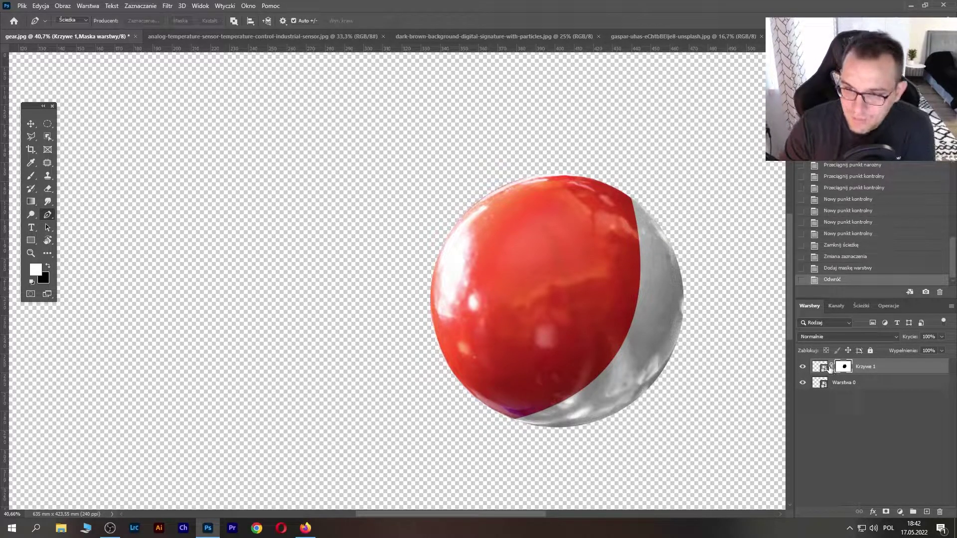
{"action": "left_click", "coordinate": [831, 368]}
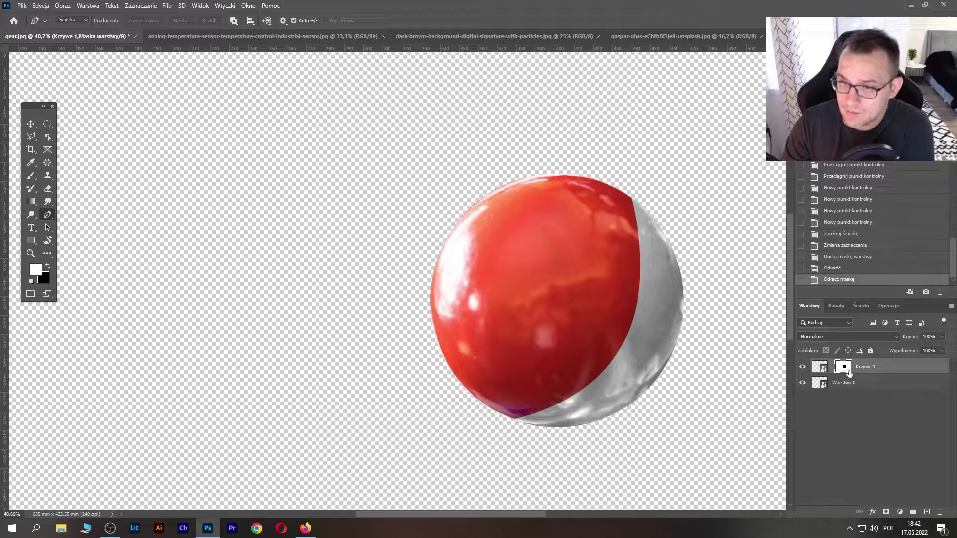
{"action": "left_click", "coordinate": [31, 123]}
{"action": "mouse_move", "coordinate": [647, 347]}
{"action": "left_mouse_down"}
{"action": "mouse_move", "coordinate": [582, 354]}
{"action": "mouse_move", "coordinate": [658, 369]}
{"action": "left_mouse_up"}
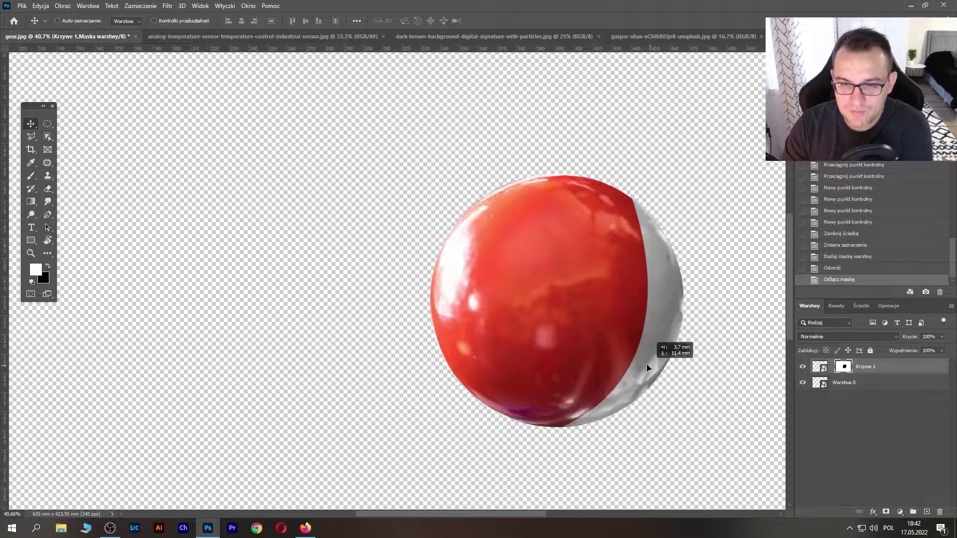
{"action": "left_click_drag", "start_coordinate": [658, 369], "coordinate": [645, 359]}
Step: Rotate the Krzywe 1 mask about 30° and shift it so silver shows only at the bottom
{"action": "key", "text": "ctrl+t"}
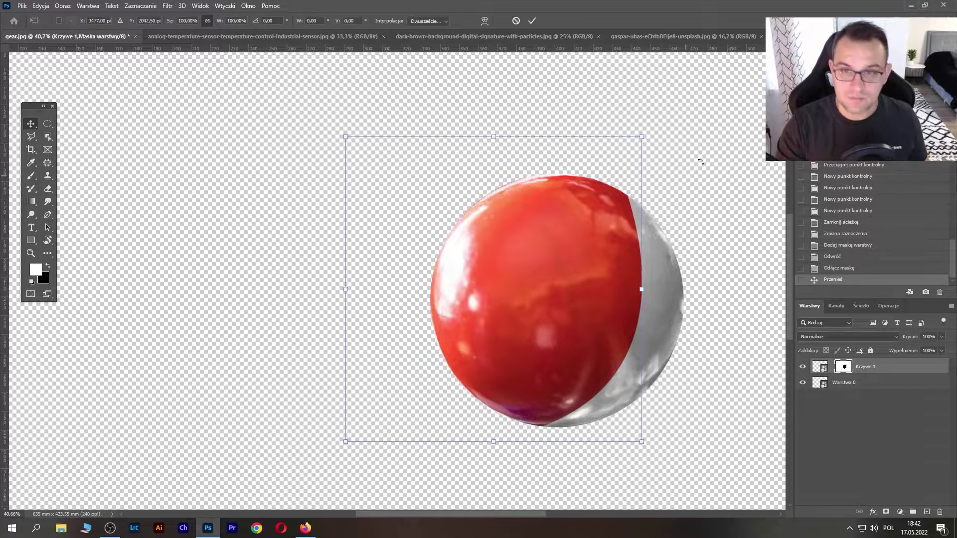
{"action": "left_click_drag", "start_coordinate": [680, 124], "coordinate": [709, 203]}
{"action": "left_click_drag", "start_coordinate": [492, 213], "coordinate": [509, 205]}
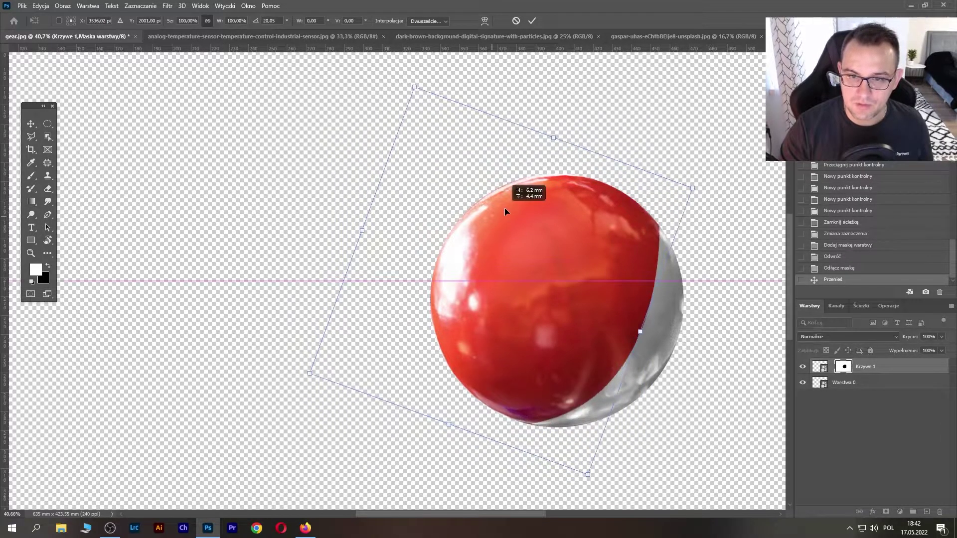
{"action": "left_click_drag", "start_coordinate": [611, 154], "coordinate": [705, 139]}
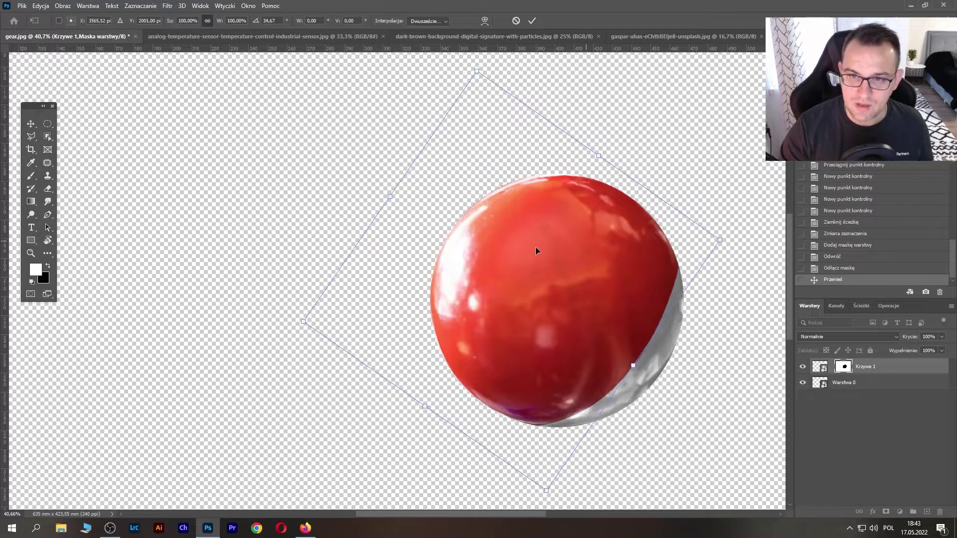
{"action": "left_click_drag", "start_coordinate": [486, 264], "coordinate": [479, 227]}
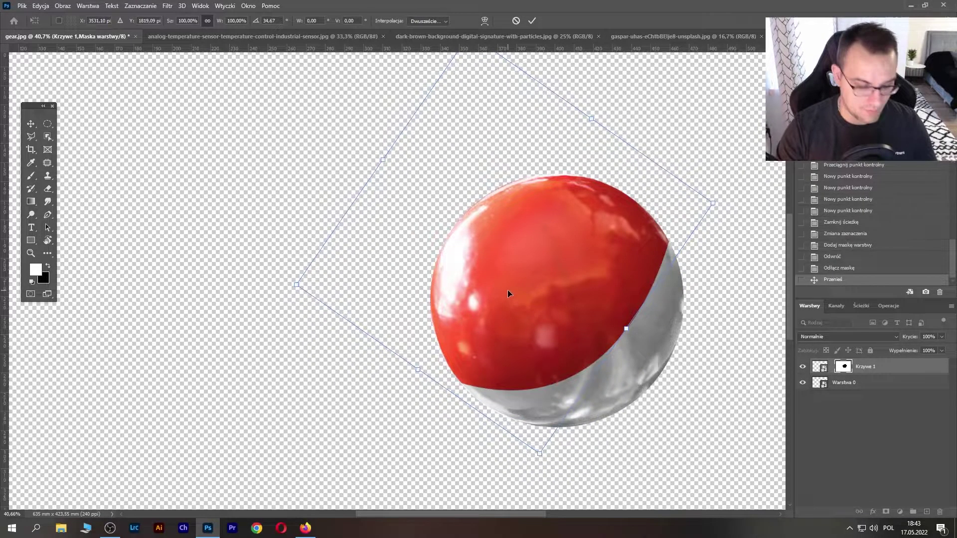
{"action": "key", "text": "Return"}
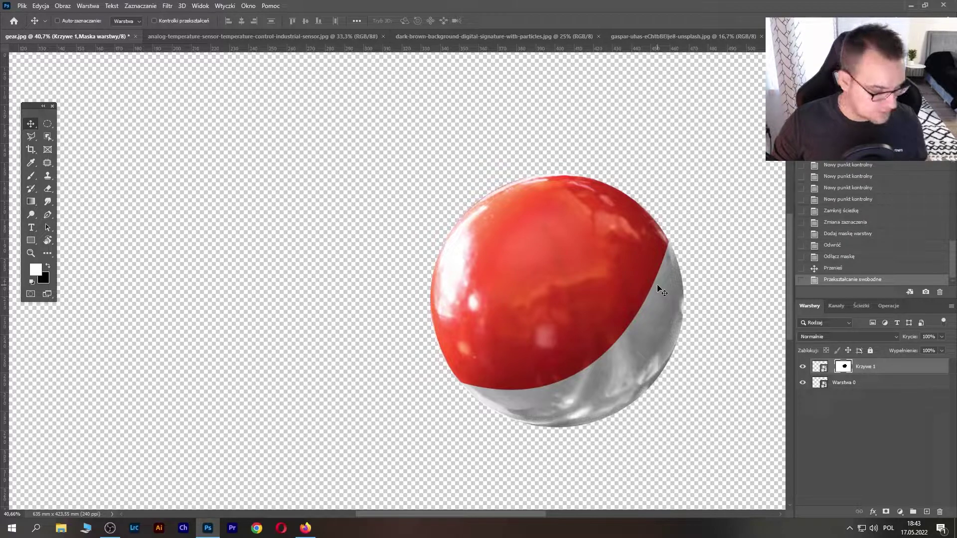
{"action": "key", "text": "ctrl+z"}
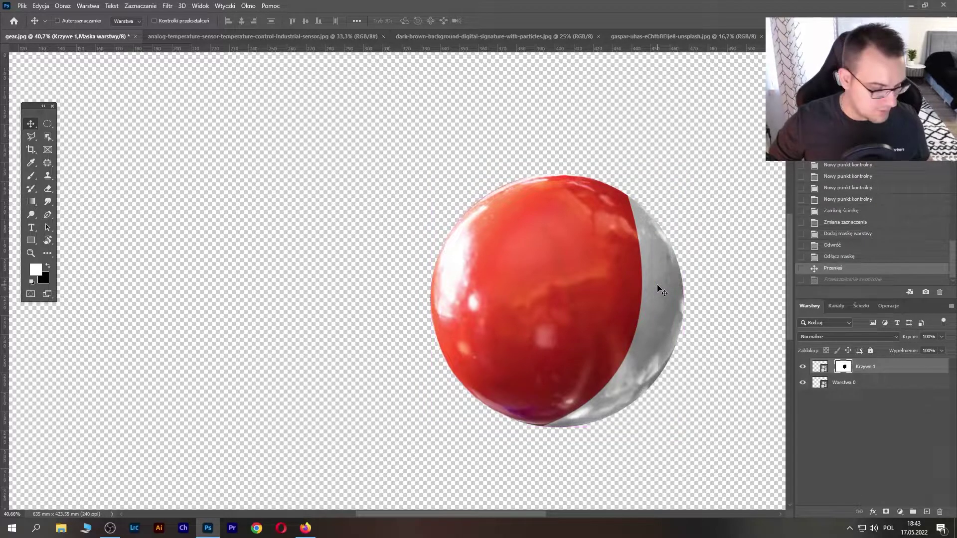
{"action": "key", "text": "ctrl+t"}
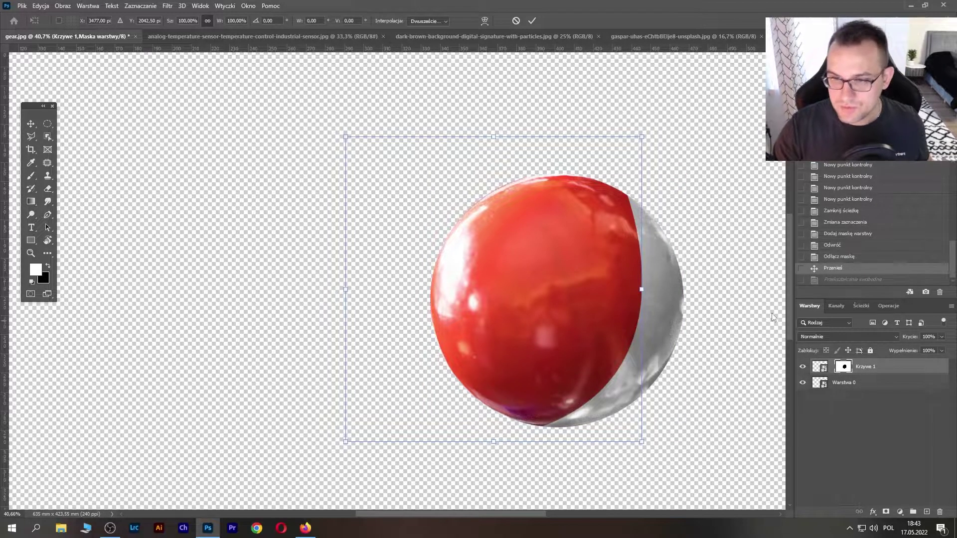
{"action": "left_click_drag", "start_coordinate": [658, 285], "coordinate": [650, 228]}
{"action": "left_click_drag", "start_coordinate": [556, 360], "coordinate": [598, 313]}
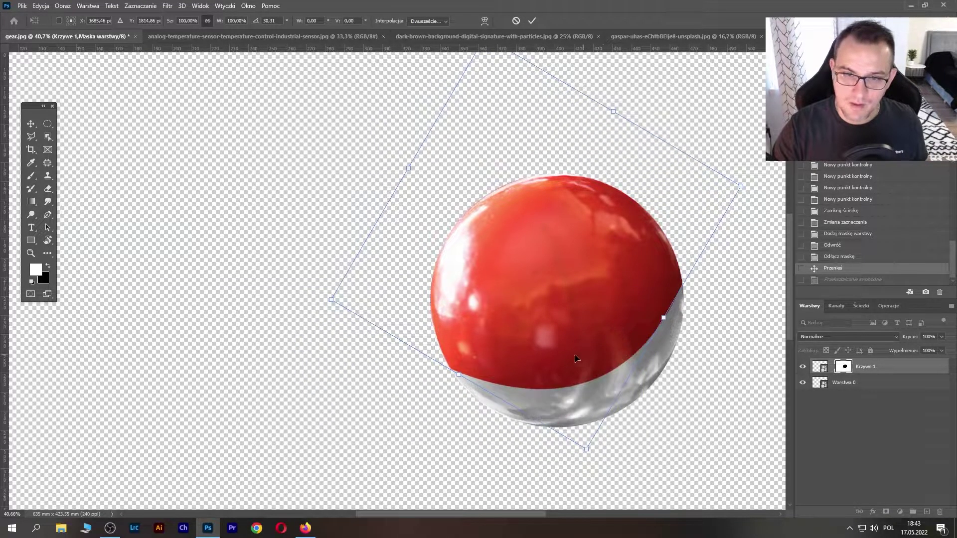
{"action": "key", "text": "Return"}
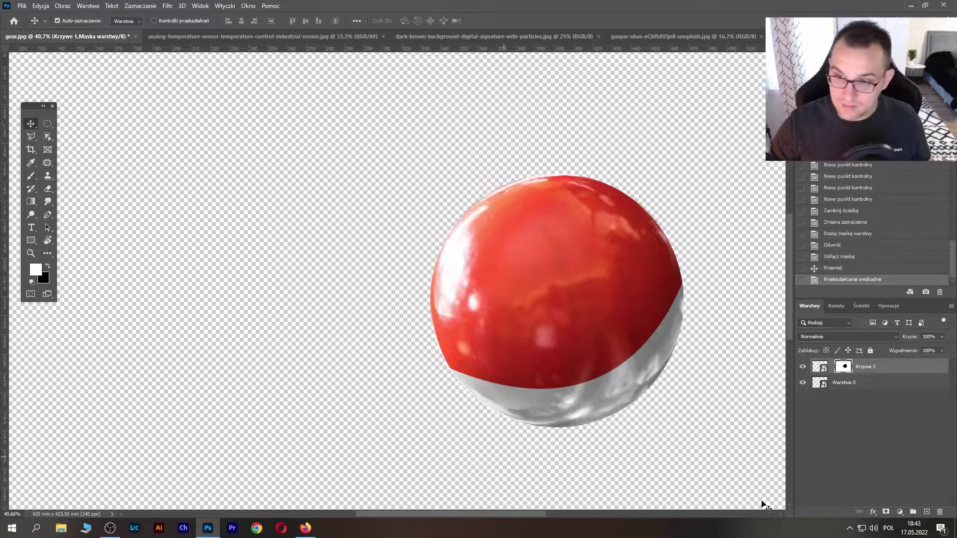
Step: Combine Warstwa 0 and Krzywe 1 into a single smart object
{"action": "left_click", "coordinate": [872, 384], "text": "ctrl"}
{"action": "right_click", "coordinate": [872, 384]}
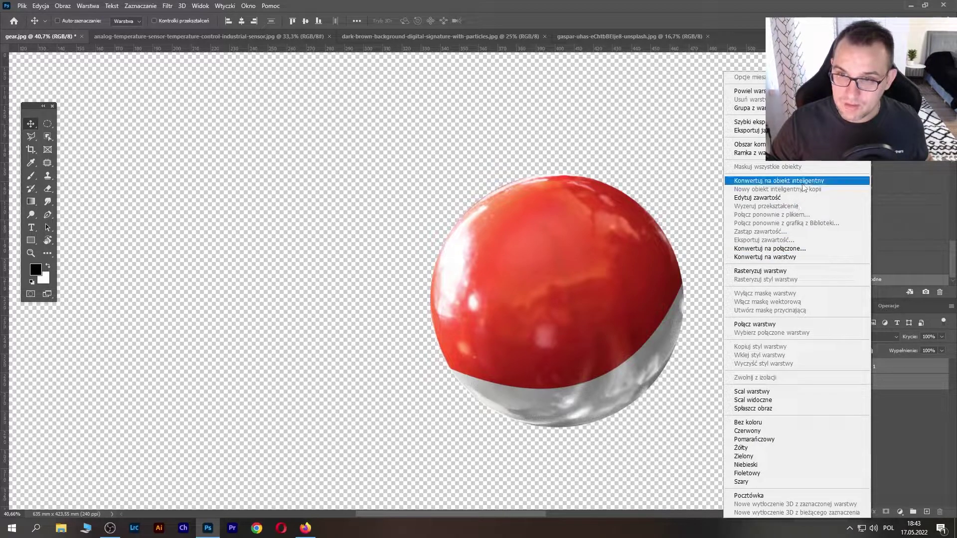
{"action": "left_click", "coordinate": [803, 182]}
Step: Flip the sphere horizontally, then flip it back to its original orientation
{"action": "key", "text": "ctrl+t"}
{"action": "right_click", "coordinate": [557, 270]}
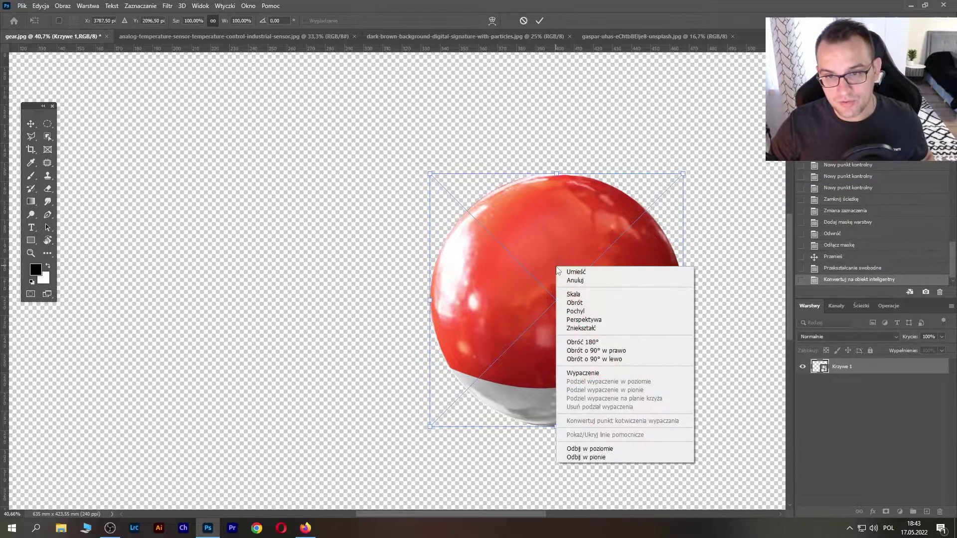
{"action": "left_click", "coordinate": [590, 449]}
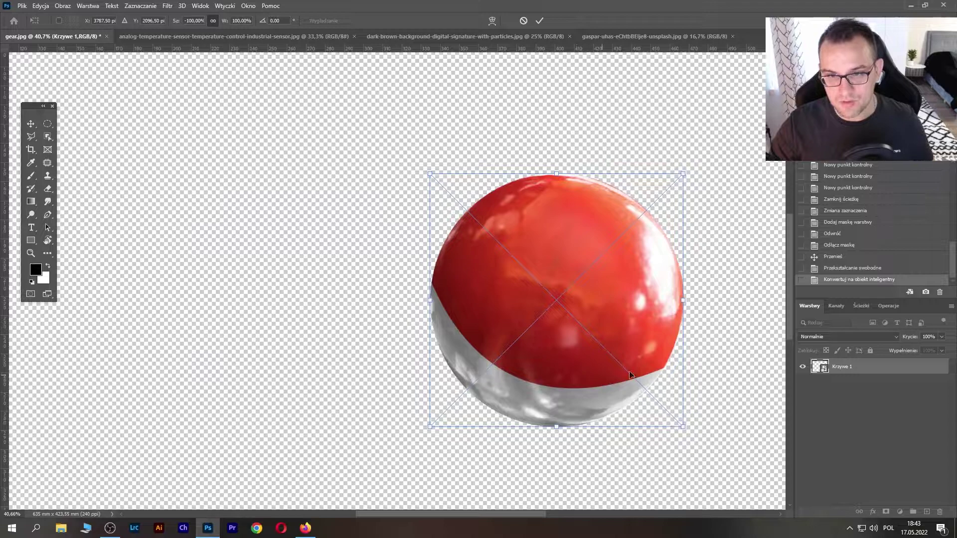
{"action": "key", "text": "Return"}
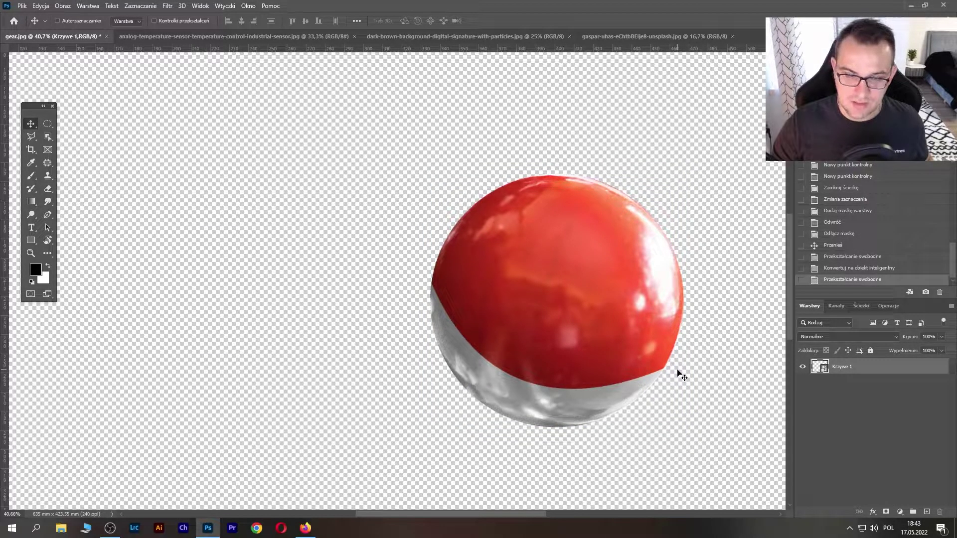
{"action": "key", "text": "ctrl+t"}
{"action": "right_click", "coordinate": [574, 307]}
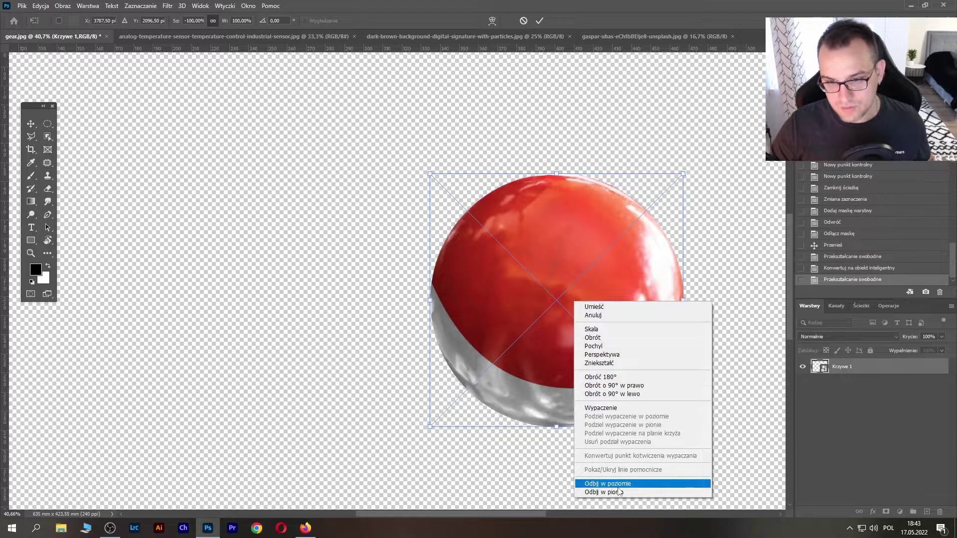
{"action": "left_click", "coordinate": [619, 483]}
{"action": "key", "text": "Return"}
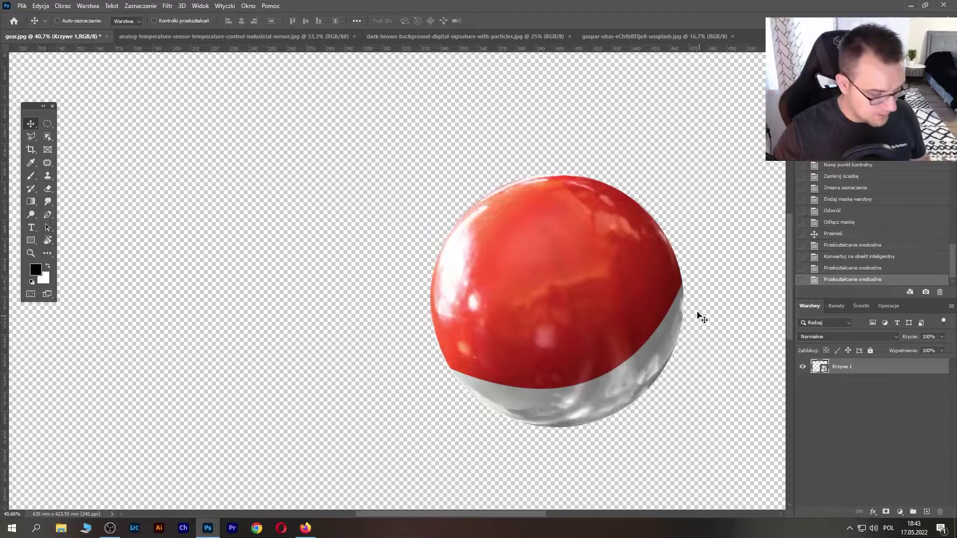
Step: Bring the sphere into the sky photo, shrink it, tilt it about -18° and raise it
{"action": "left_click_drag", "start_coordinate": [530, 331], "coordinate": [266, 43]}
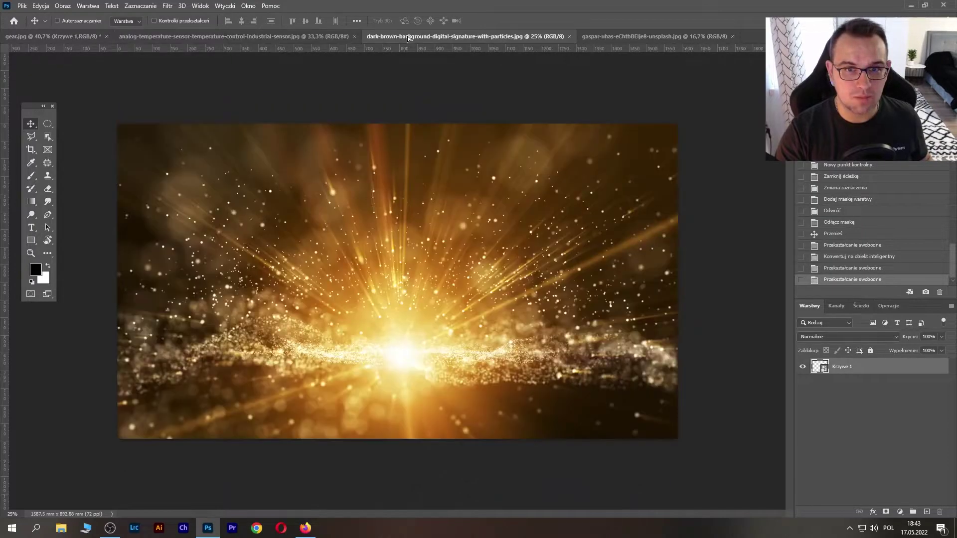
{"action": "mouse_move", "coordinate": [406, 38]}
{"action": "left_mouse_down"}
{"action": "mouse_move", "coordinate": [605, 38]}
{"action": "mouse_move", "coordinate": [401, 203]}
{"action": "mouse_move", "coordinate": [306, 200]}
{"action": "left_mouse_up"}
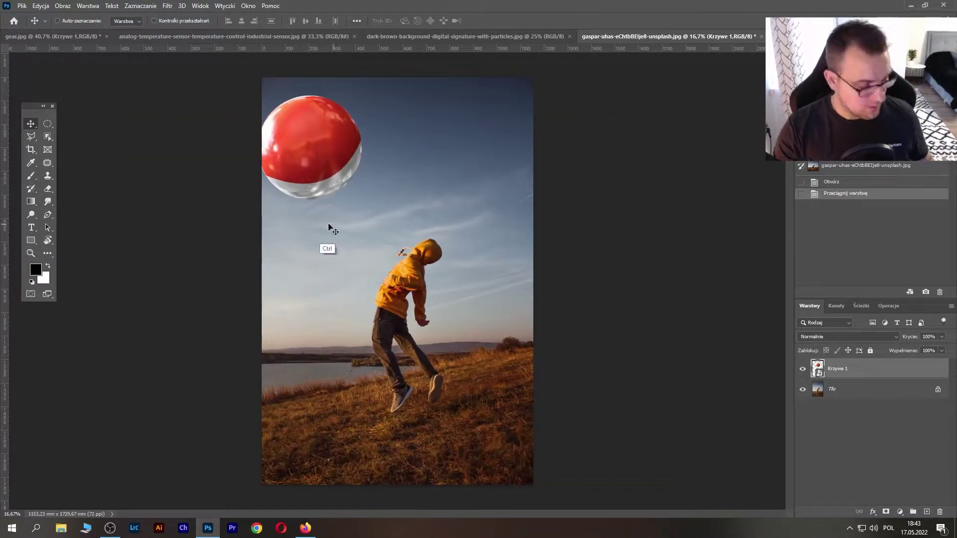
{"action": "key", "text": "ctrl+t"}
{"action": "left_click_drag", "start_coordinate": [256, 94], "coordinate": [299, 141]}
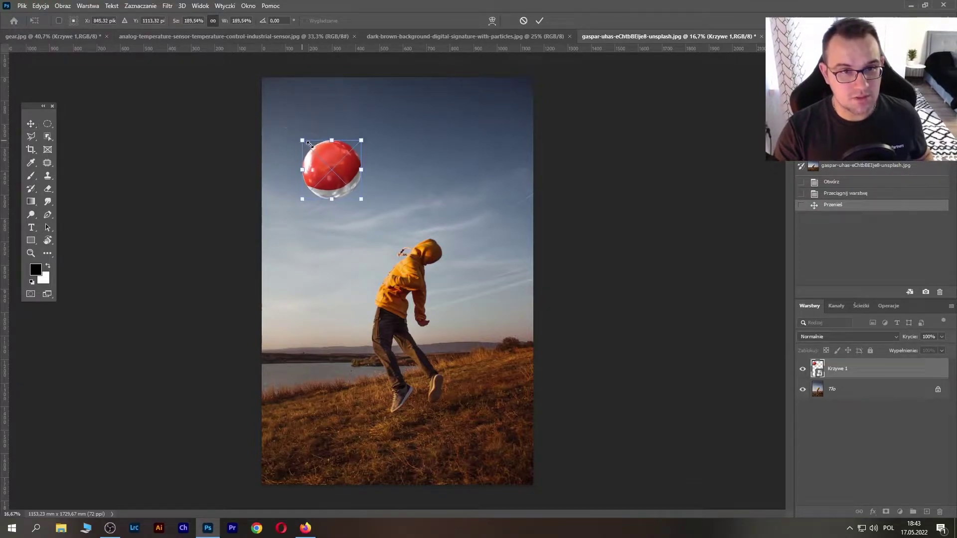
{"action": "left_click_drag", "start_coordinate": [379, 127], "coordinate": [365, 115]}
{"action": "left_click_drag", "start_coordinate": [352, 170], "coordinate": [351, 142]}
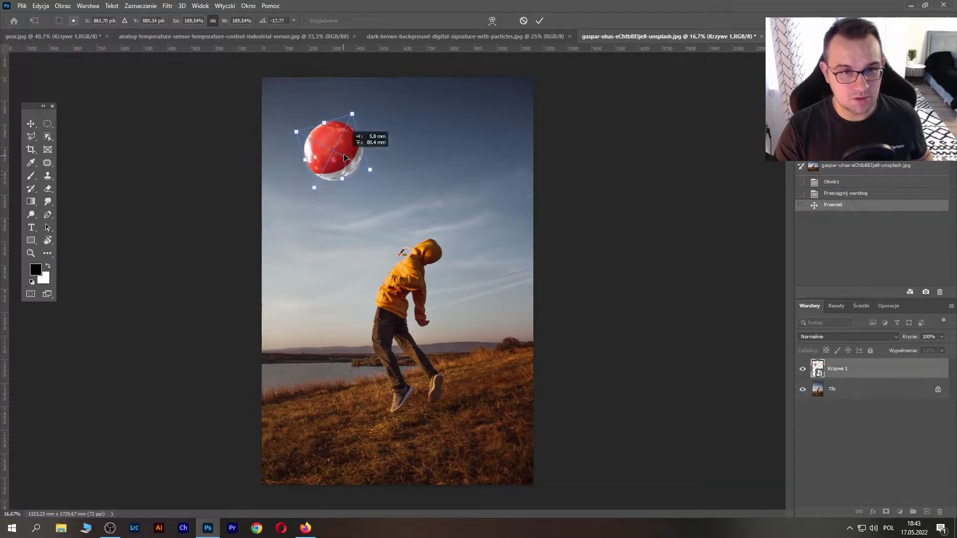
{"action": "key", "text": "Return"}
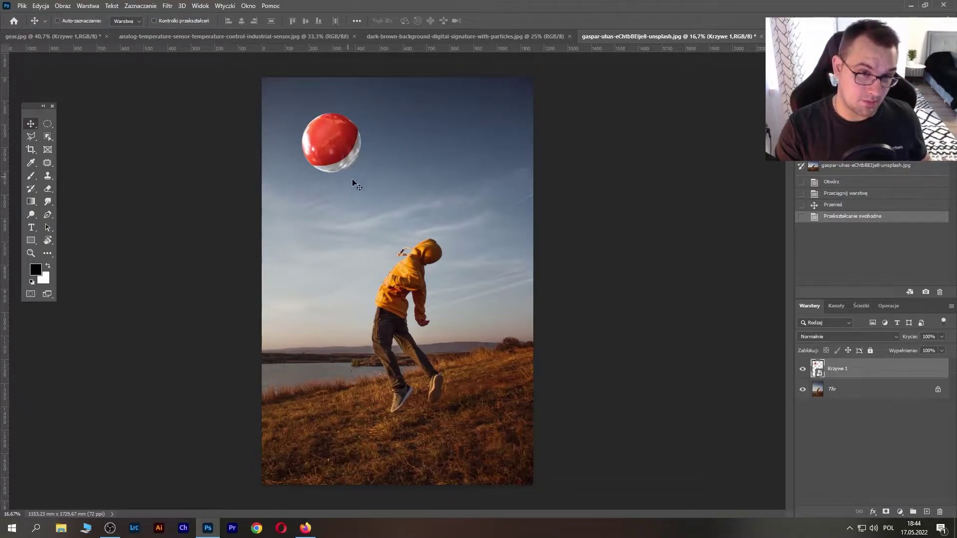
Step: Fine-tune the sphere's rotation and unlock the Tło background layer
{"action": "key", "text": "ctrl"}
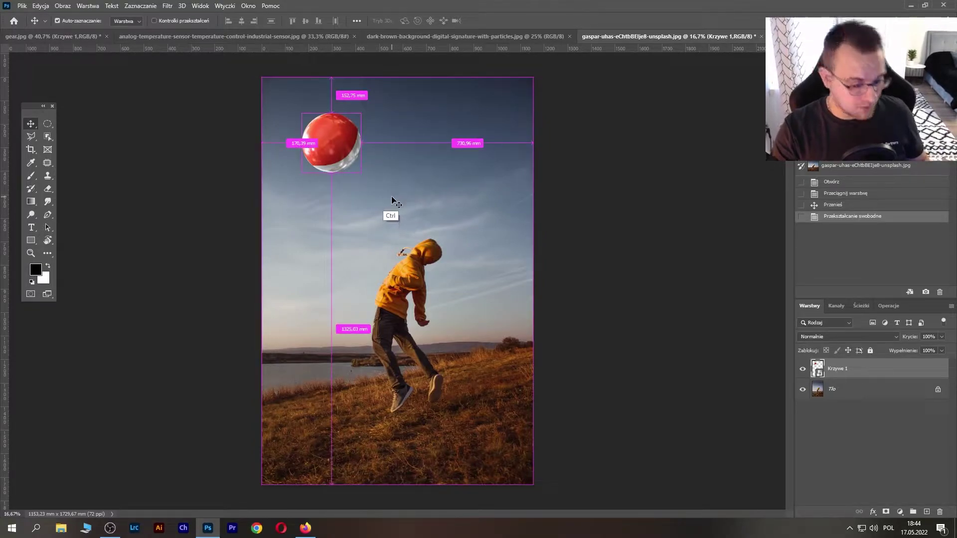
{"action": "key", "text": "ctrl+t"}
{"action": "left_click_drag", "start_coordinate": [364, 162], "coordinate": [359, 157]}
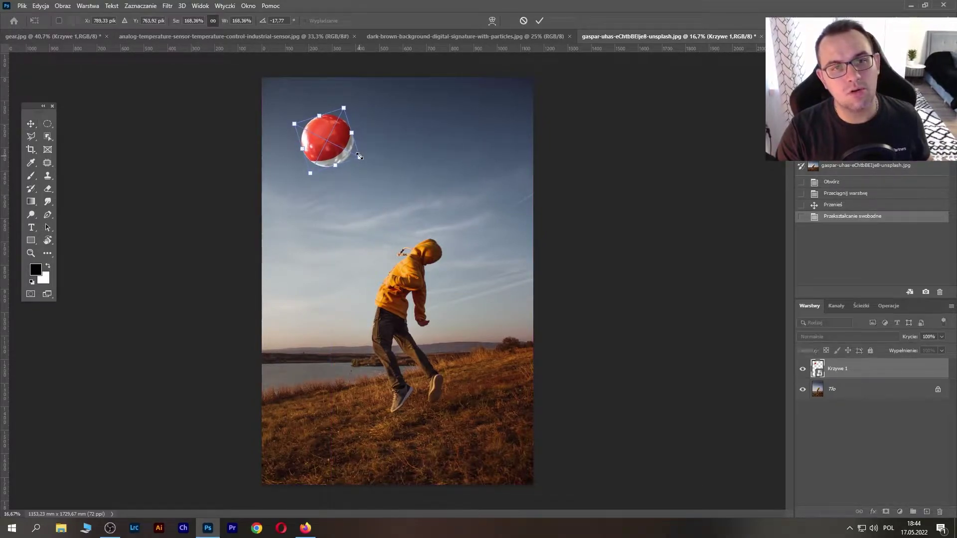
{"action": "key", "text": "Return"}
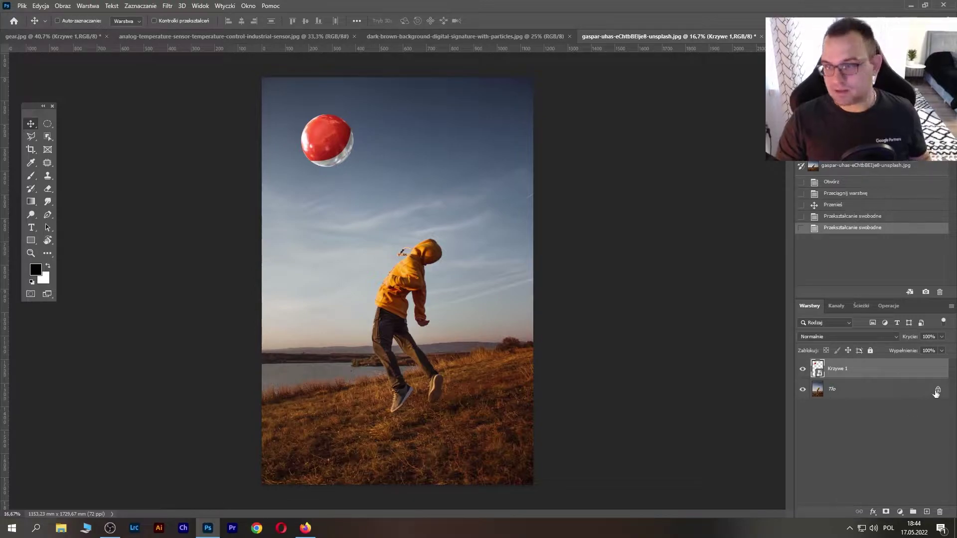
{"action": "left_click", "coordinate": [936, 392]}
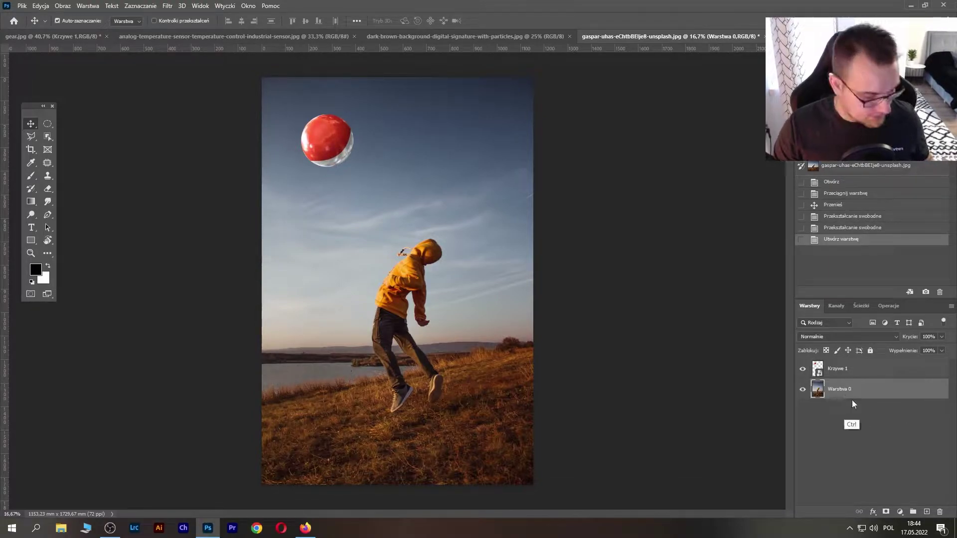
Step: Duplicate the landscape photo above Krzywe 1, shrink it and rotate it about 61°
{"action": "key", "text": "ctrl+j"}
{"action": "left_click_drag", "start_coordinate": [844, 391], "coordinate": [849, 365]}
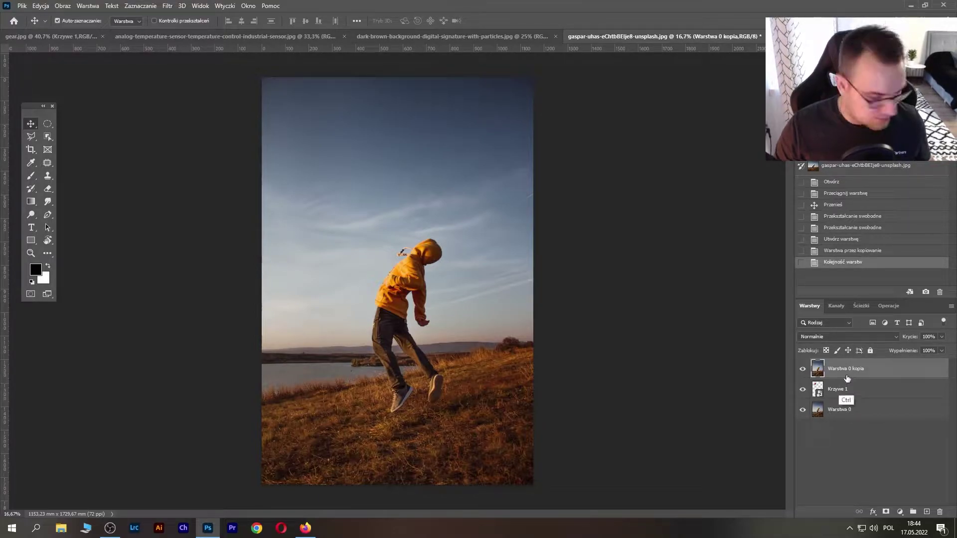
{"action": "key", "text": "ctrl+t"}
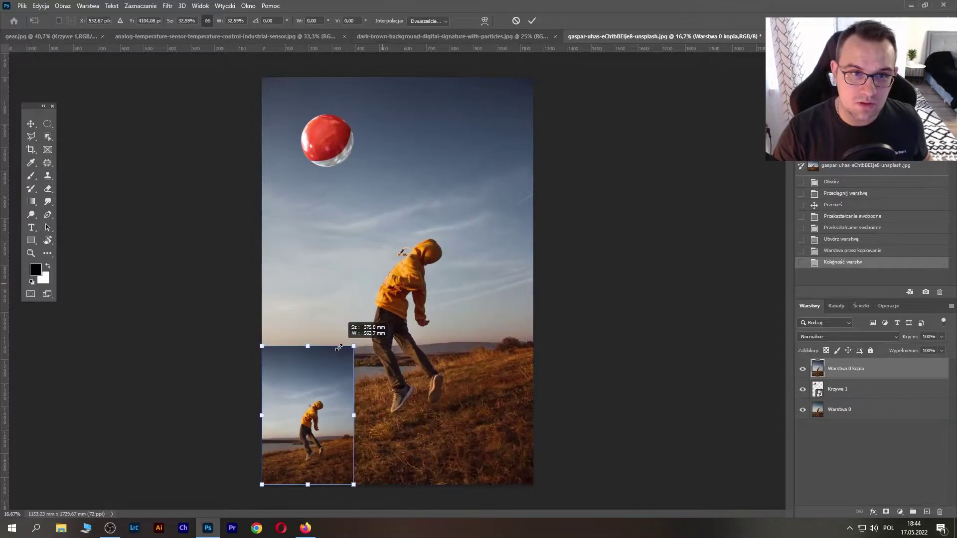
{"action": "left_click_drag", "start_coordinate": [533, 78], "coordinate": [346, 355]}
{"action": "left_click_drag", "start_coordinate": [313, 434], "coordinate": [353, 157]}
{"action": "left_click_drag", "start_coordinate": [437, 118], "coordinate": [409, 212]}
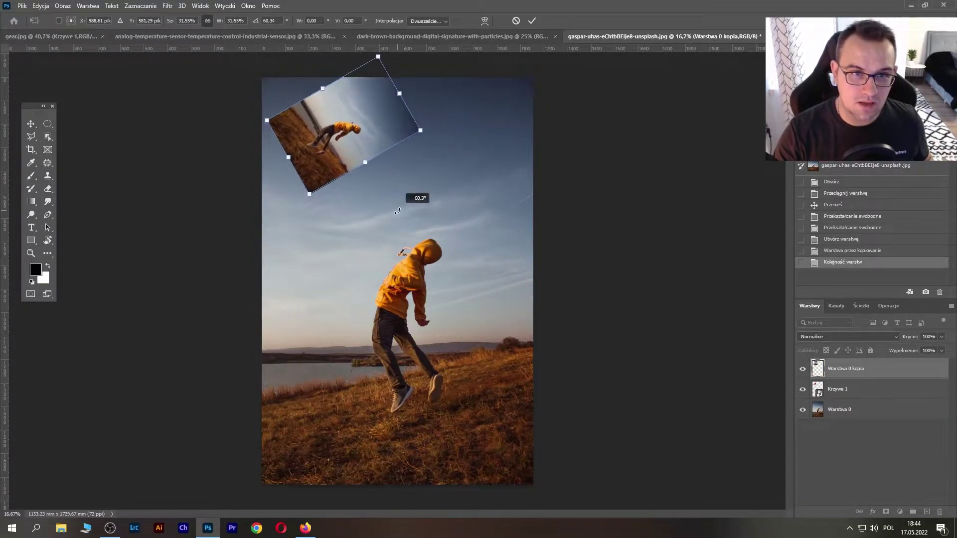
{"action": "key", "text": "Return"}
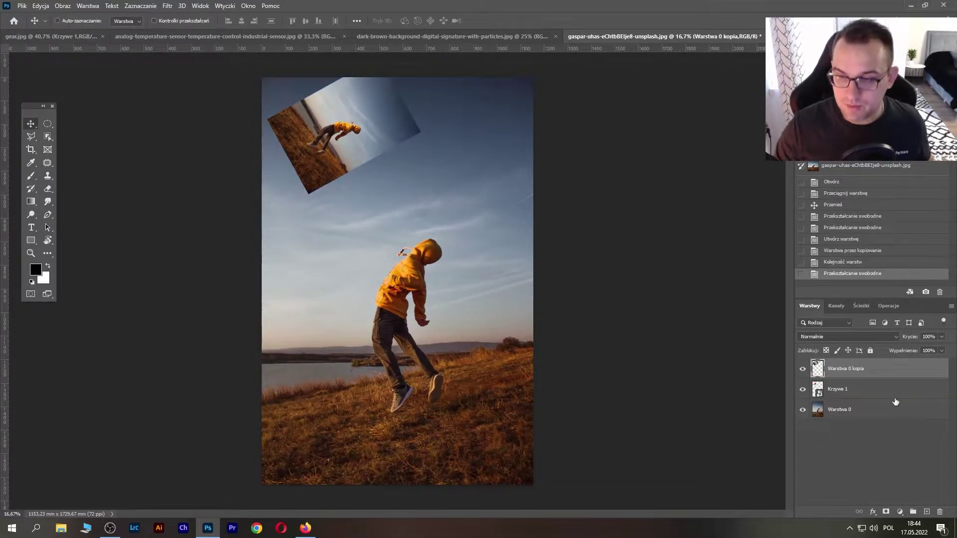
Step: Clip the photo copy to the sphere in Soft Light at 34% opacity and position it
{"action": "left_click", "coordinate": [856, 378], "text": "alt"}
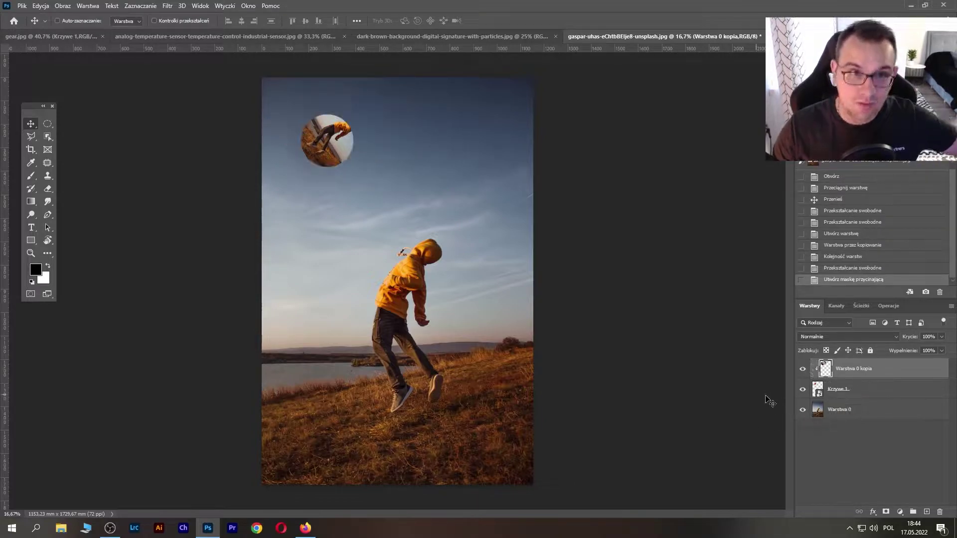
{"action": "left_click", "coordinate": [866, 339]}
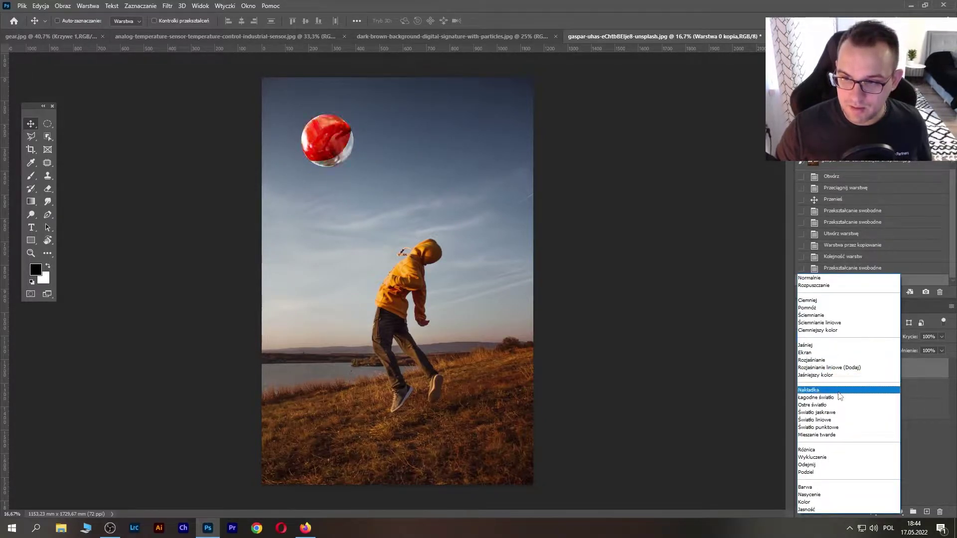
{"action": "left_click", "coordinate": [837, 399]}
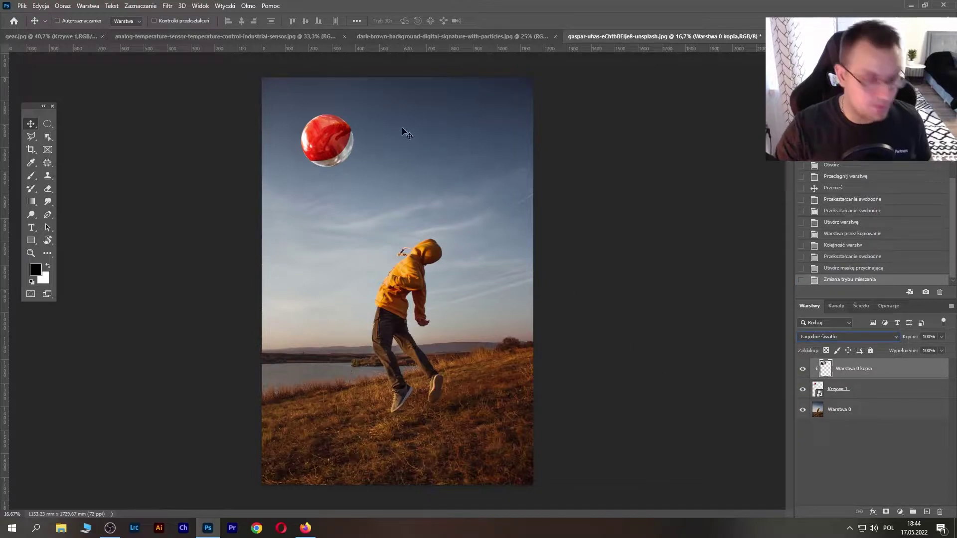
{"action": "left_click_drag", "start_coordinate": [340, 145], "coordinate": [348, 195]}
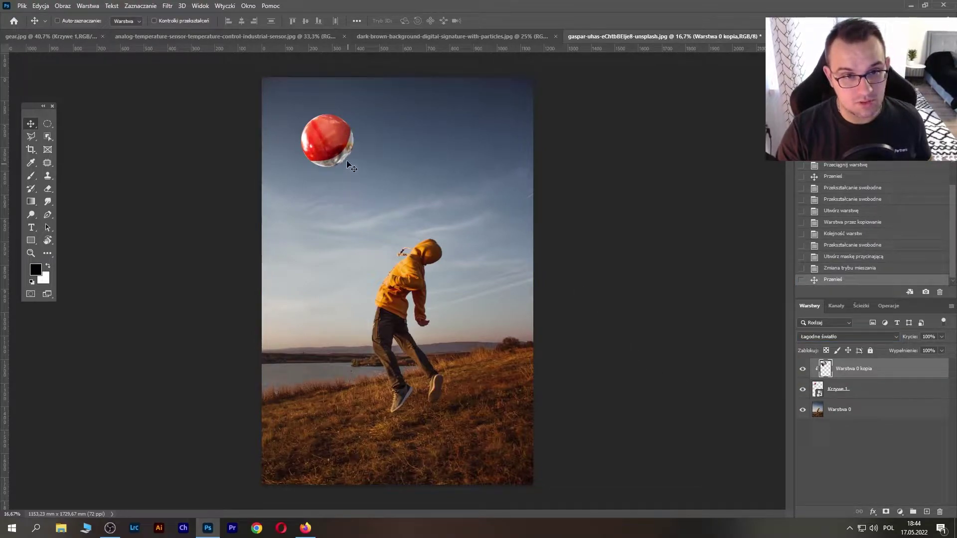
{"action": "left_click_drag", "start_coordinate": [909, 339], "coordinate": [894, 338]}
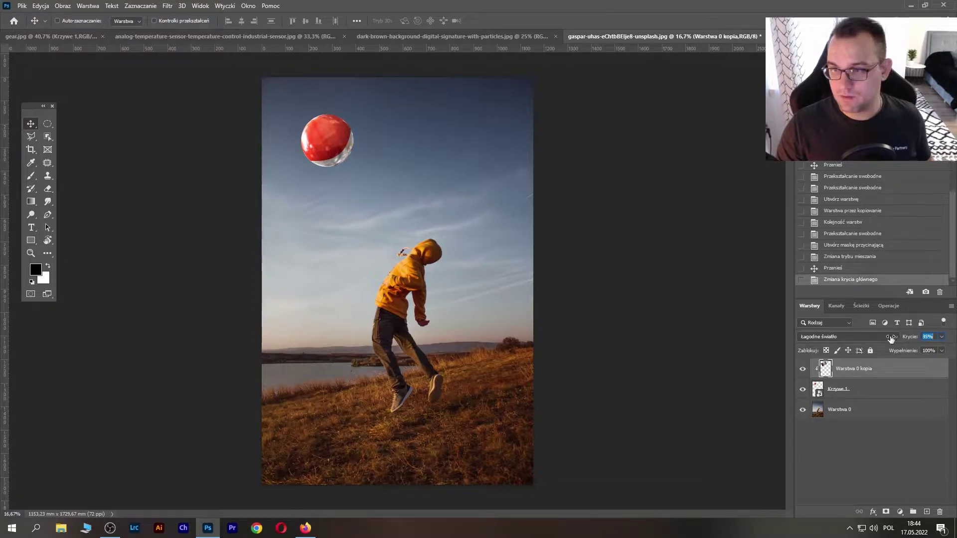
{"action": "left_click_drag", "start_coordinate": [352, 127], "coordinate": [344, 133]}
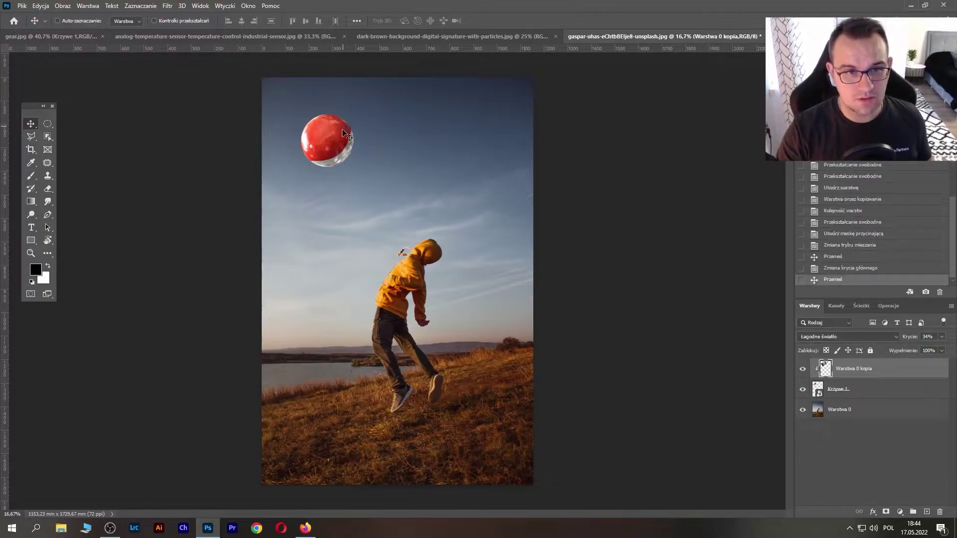
Step: Save the composite as a new Photoshop PSD file
{"action": "key", "text": "ctrl+s"}
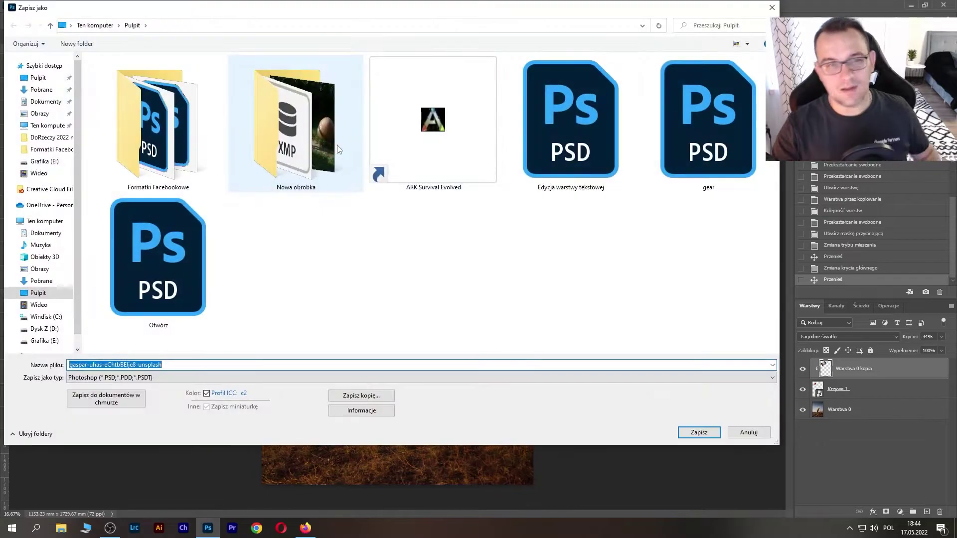
{"action": "left_click", "coordinate": [691, 434]}
{"action": "left_click", "coordinate": [617, 150]}
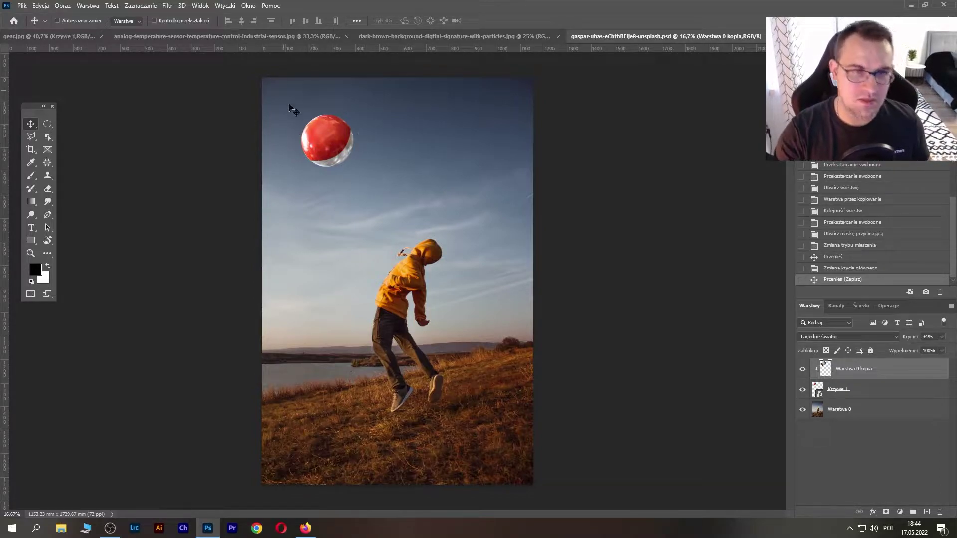
Step: Close gear.jpg, saving the sphere as gear.psd over the existing file
{"action": "left_click", "coordinate": [50, 36]}
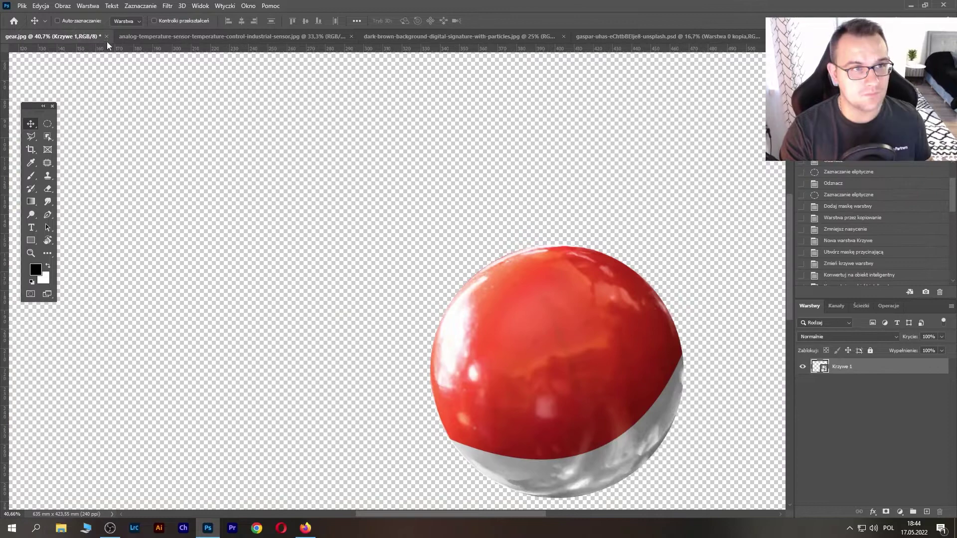
{"action": "left_click", "coordinate": [106, 36]}
{"action": "left_click", "coordinate": [442, 197]}
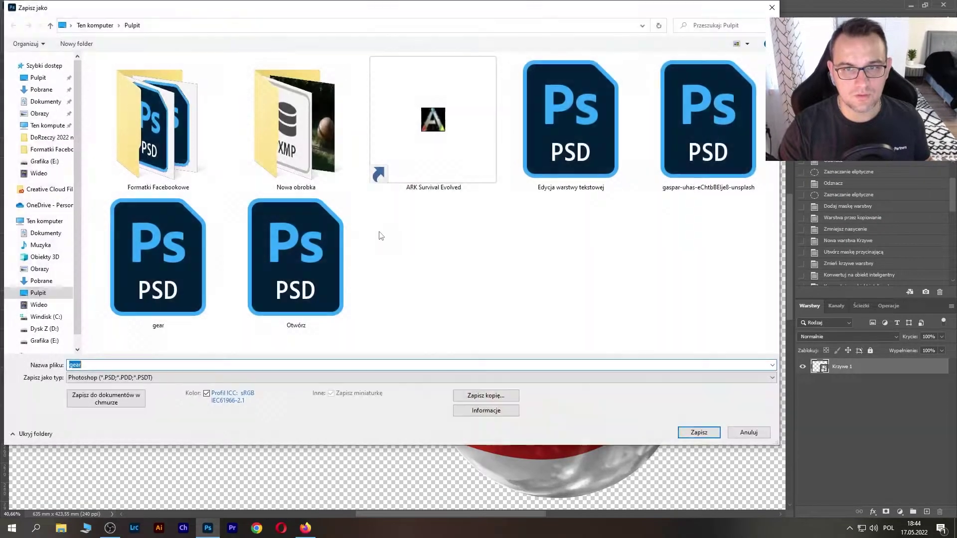
{"action": "left_click", "coordinate": [686, 432]}
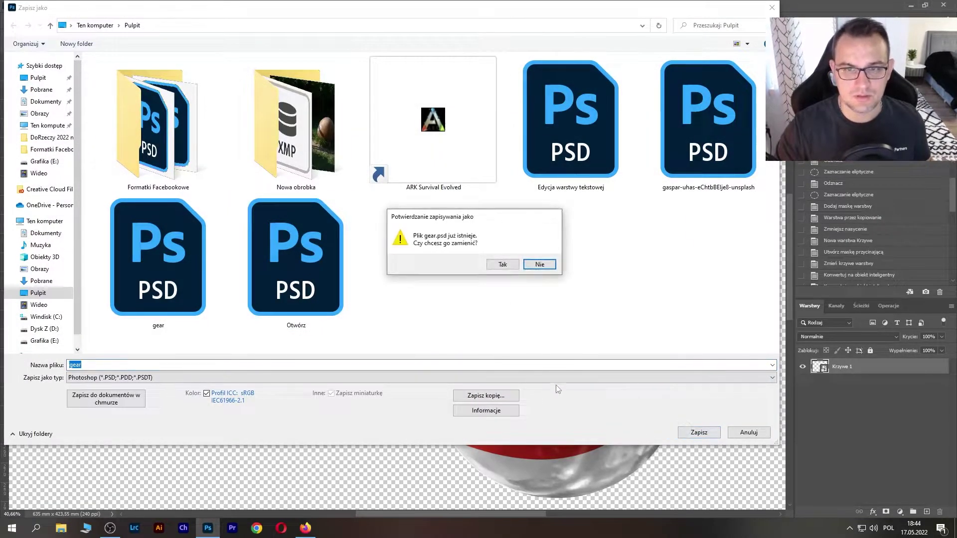
{"action": "left_click", "coordinate": [500, 266]}
{"action": "left_click", "coordinate": [626, 150]}
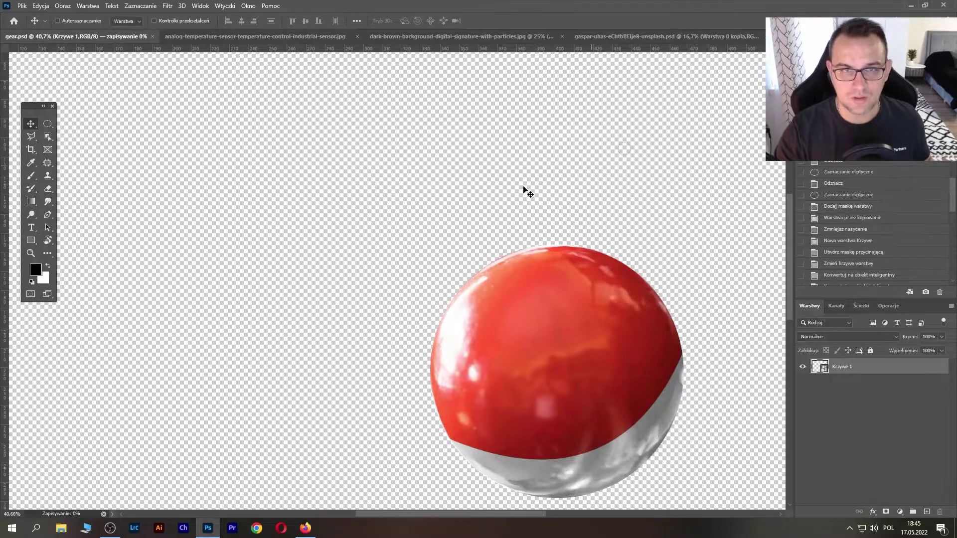
{"action": "left_click", "coordinate": [164, 39]}
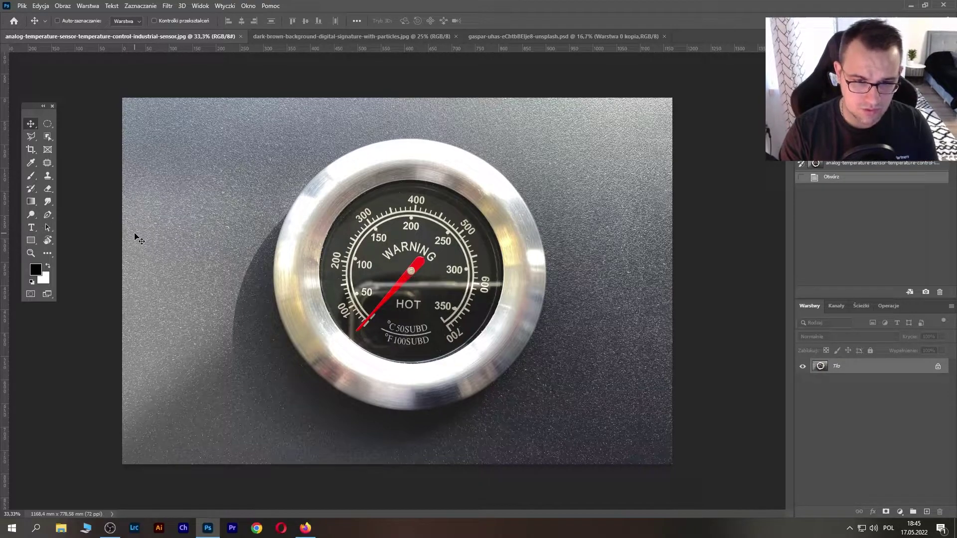
Step: Draw a circular selection around the gauge, mask it, then undo the mask
{"action": "left_click", "coordinate": [47, 124]}
{"action": "left_click_drag", "start_coordinate": [235, 137], "coordinate": [544, 415]}
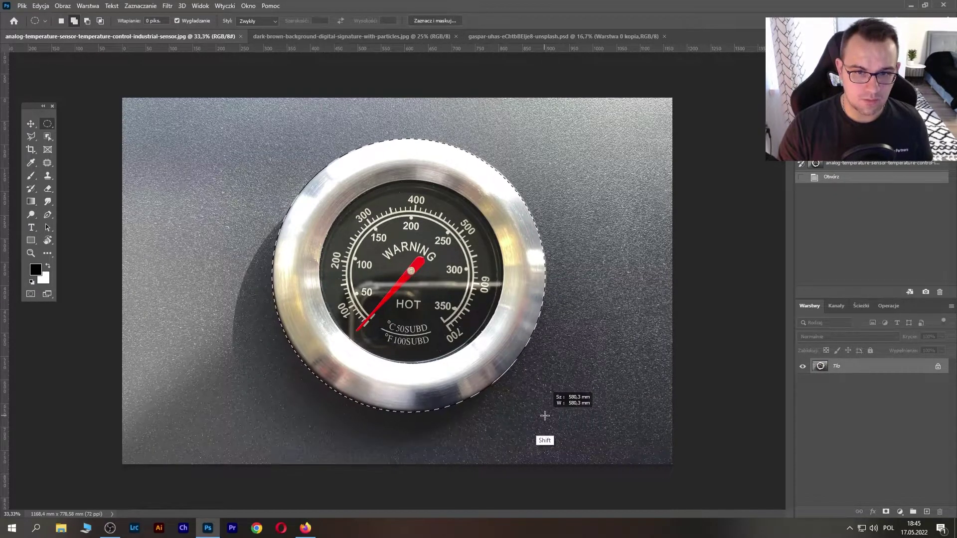
{"action": "left_click_drag", "start_coordinate": [544, 415], "coordinate": [544, 413]}
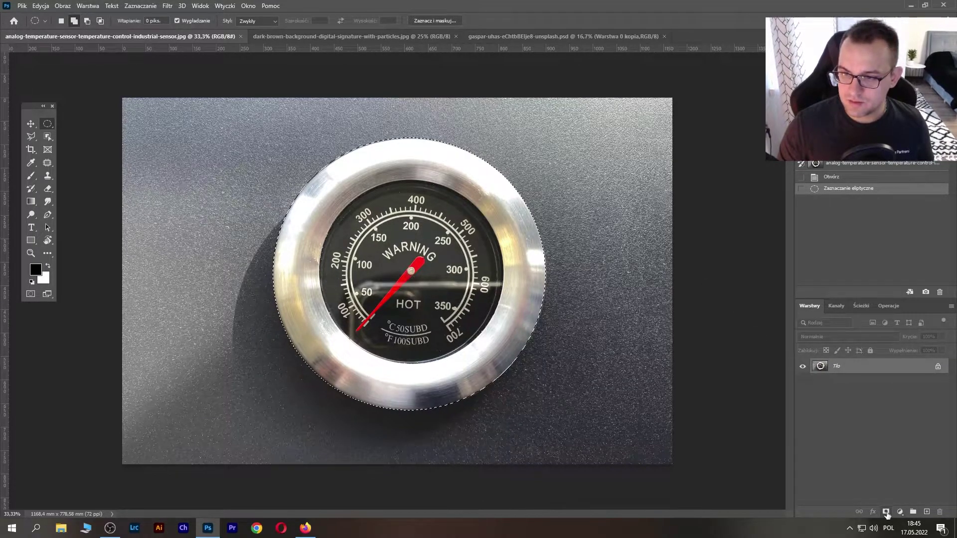
{"action": "left_click", "coordinate": [887, 514]}
{"action": "key", "text": "ctrl+z"}
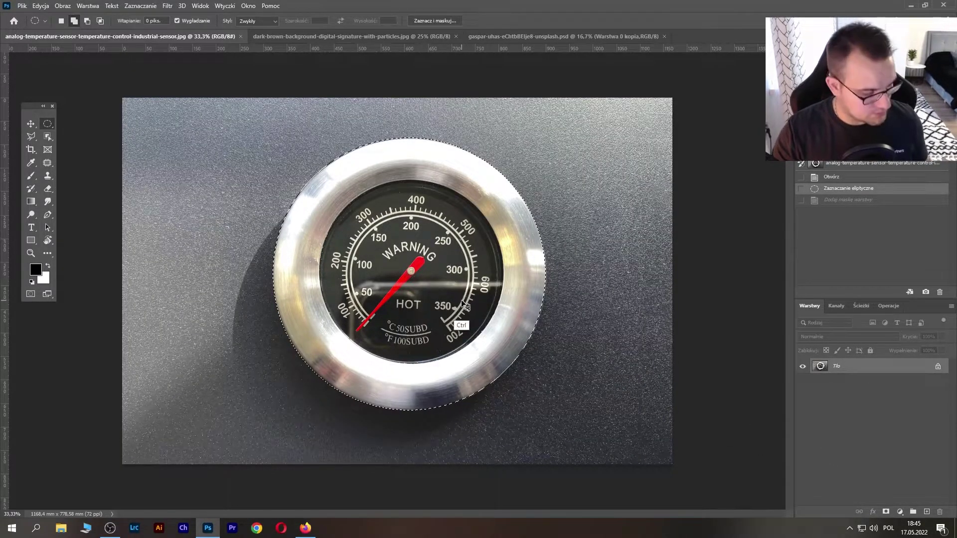
Step: Redraw the circle to the gauge rim, apply the layer mask, and drag the gauge out
{"action": "key", "text": "ctrl+d"}
{"action": "left_click_drag", "start_coordinate": [313, 160], "coordinate": [577, 406]}
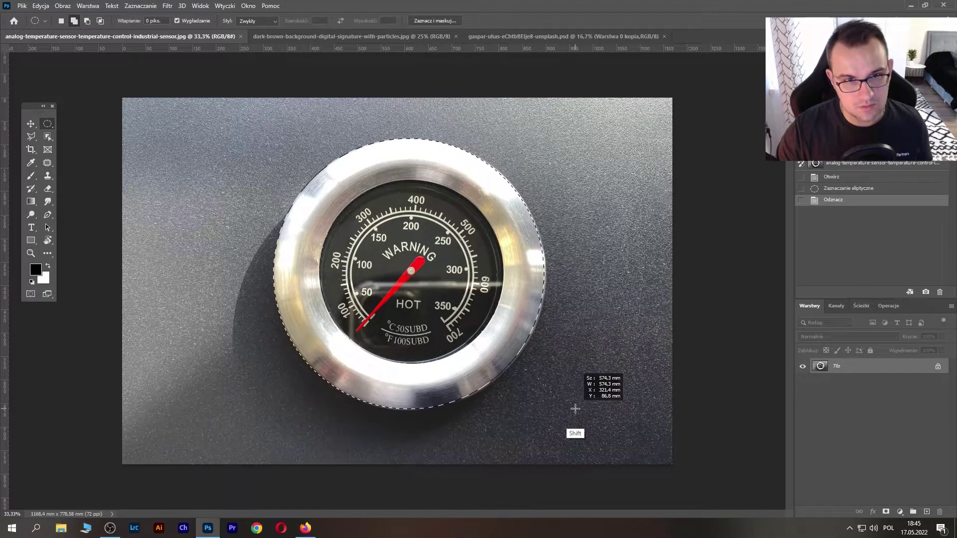
{"action": "left_click_drag", "start_coordinate": [576, 407], "coordinate": [576, 409]}
{"action": "left_click", "coordinate": [886, 512]}
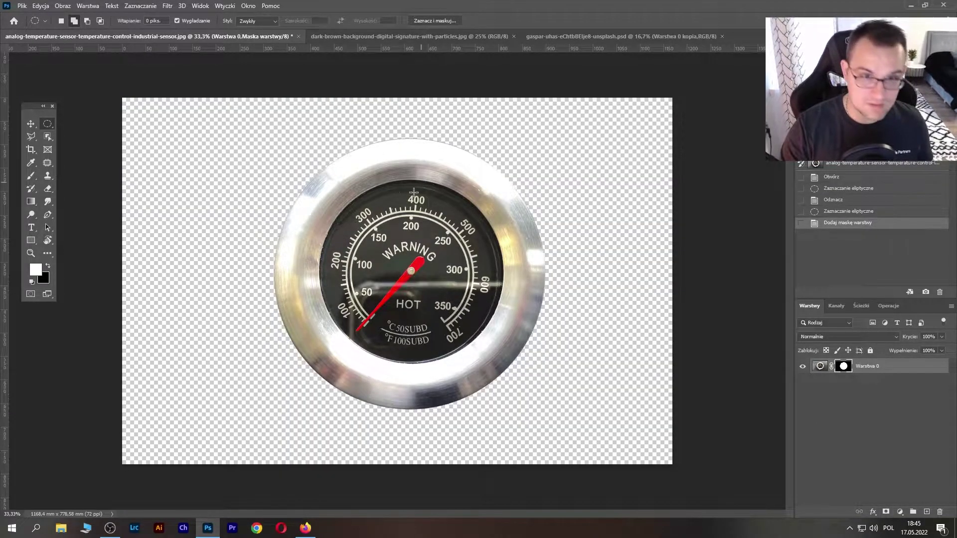
{"action": "key", "text": "v"}
{"action": "left_click_drag", "start_coordinate": [377, 228], "coordinate": [424, 68]}
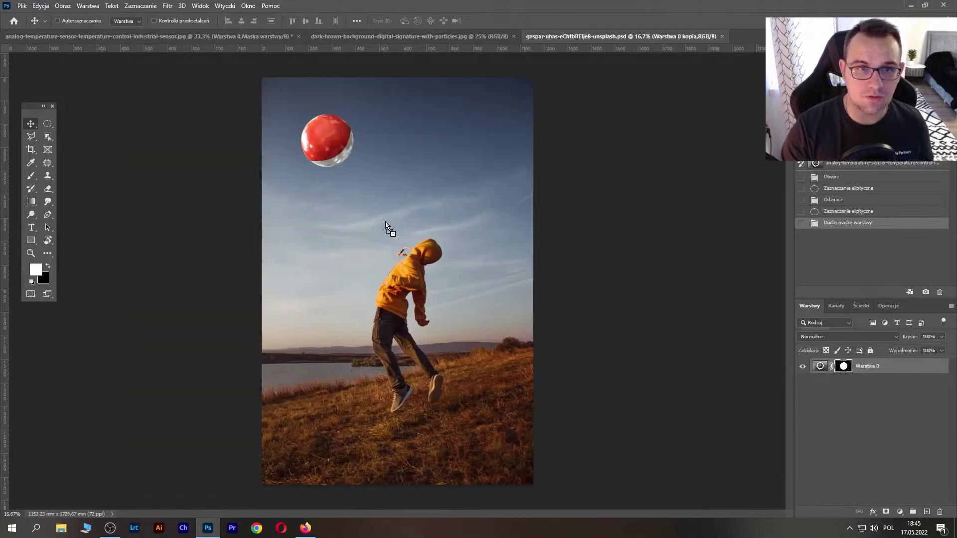
Step: Drop the gauge into the sky composite, shrink it to about 12.5%, and place it on the ball
{"action": "left_click_drag", "start_coordinate": [568, 34], "coordinate": [385, 221]}
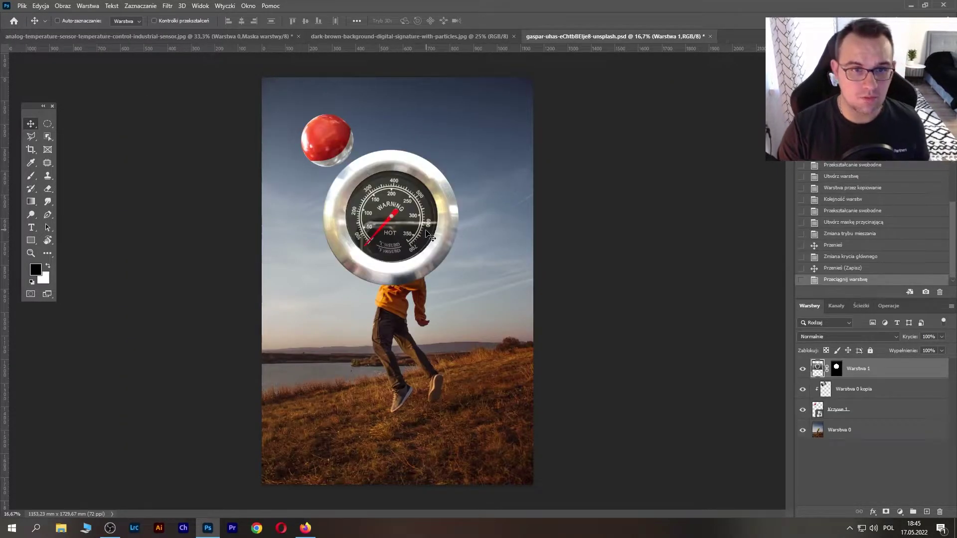
{"action": "key", "text": "ctrl+t"}
{"action": "left_click_drag", "start_coordinate": [522, 129], "coordinate": [319, 265]}
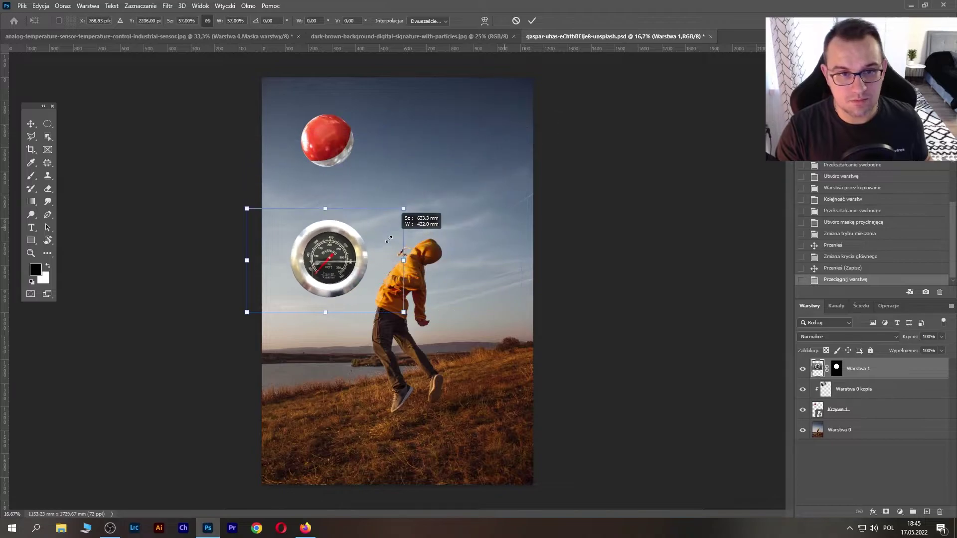
{"action": "scroll", "coordinate": [397, 282], "scroll_direction": "up", "scroll_amount": 5}
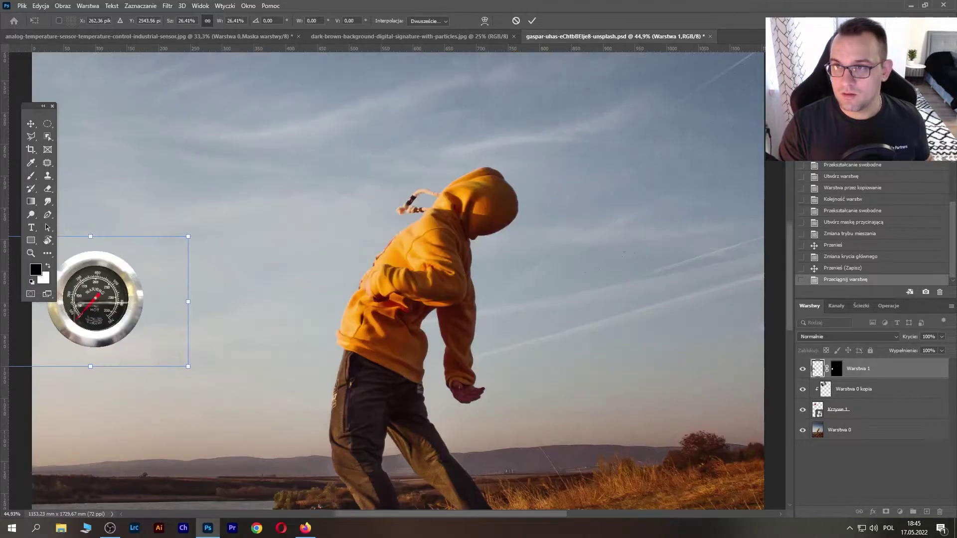
{"action": "left_click_drag", "start_coordinate": [177, 338], "coordinate": [310, 458]}
{"action": "left_click_drag", "start_coordinate": [202, 413], "coordinate": [326, 161]}
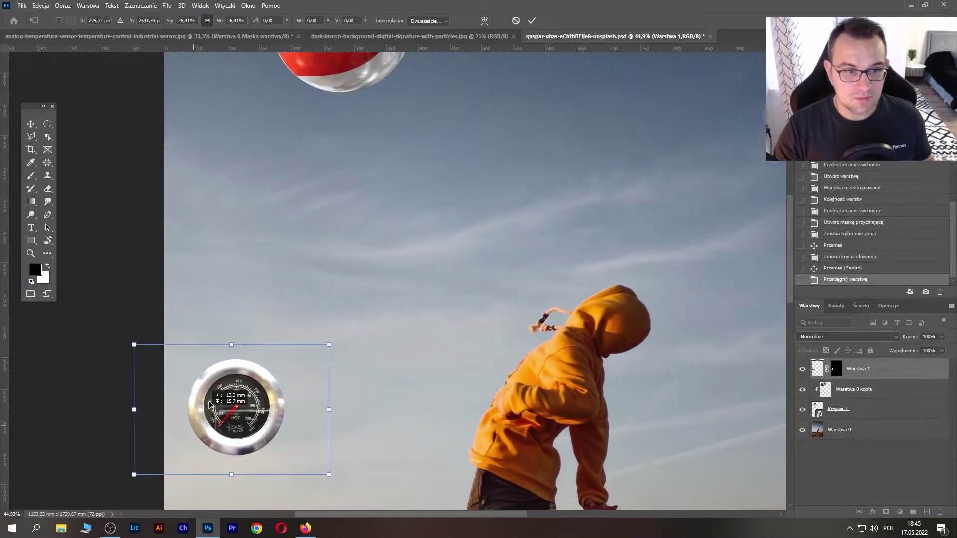
{"action": "left_click_drag", "start_coordinate": [491, 131], "coordinate": [496, 335]}
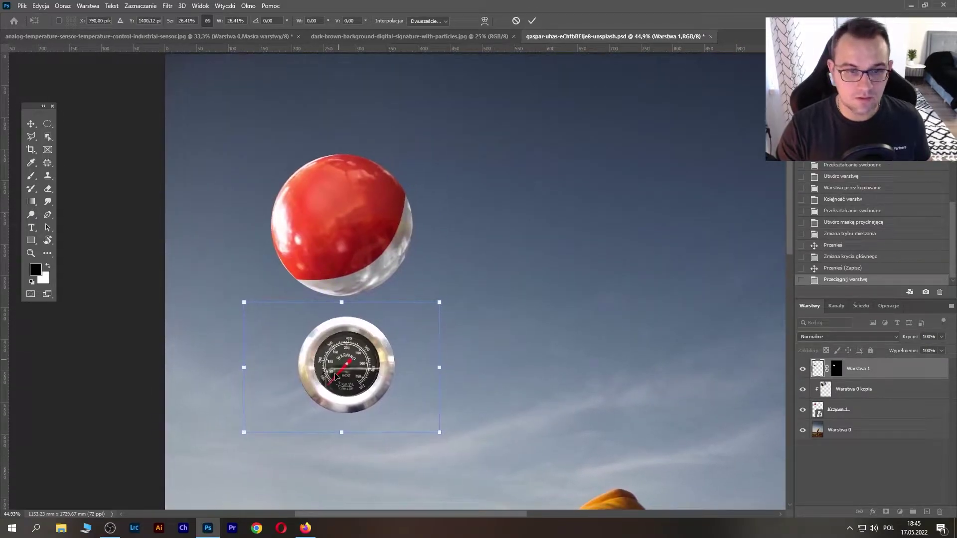
{"action": "mouse_move", "coordinate": [351, 308]}
{"action": "left_mouse_down"}
{"action": "mouse_move", "coordinate": [394, 206]}
{"action": "mouse_move", "coordinate": [397, 295]}
{"action": "left_mouse_up"}
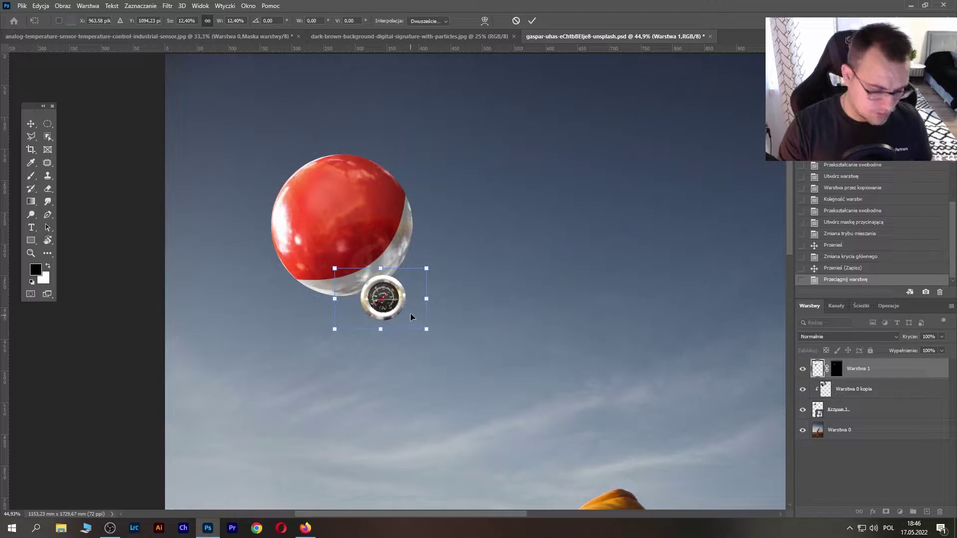
{"action": "key", "text": "Return"}
Step: Start a new Free Transform on the gauge and zoom in on it
{"action": "key", "text": "ctrl+t"}
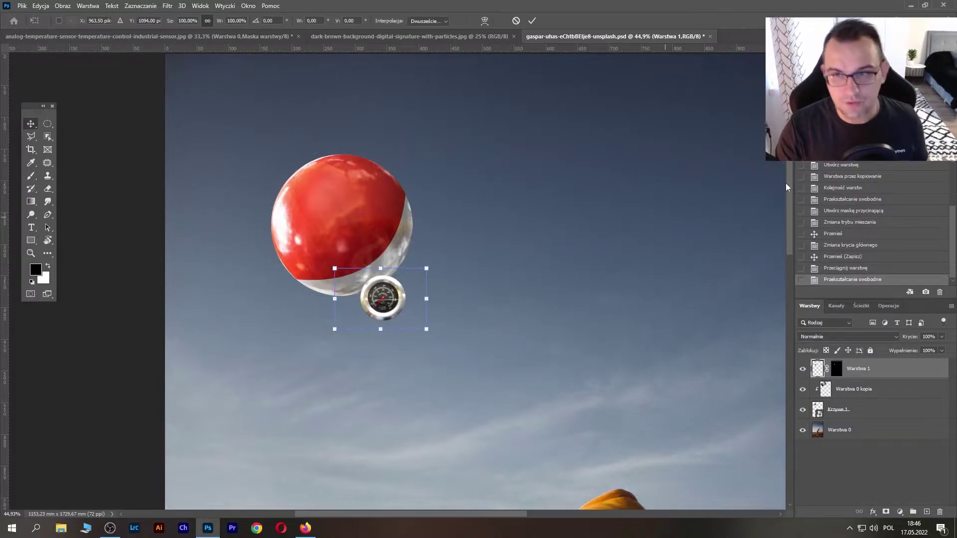
{"action": "scroll", "coordinate": [398, 280], "scroll_direction": "up", "scroll_amount": 2}
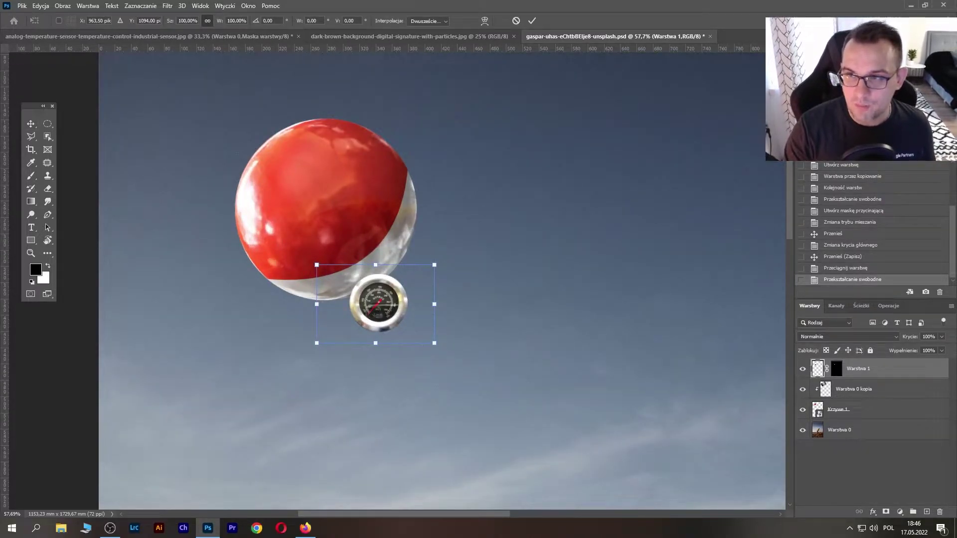
{"action": "scroll", "coordinate": [397, 281], "scroll_direction": "up", "scroll_amount": 3}
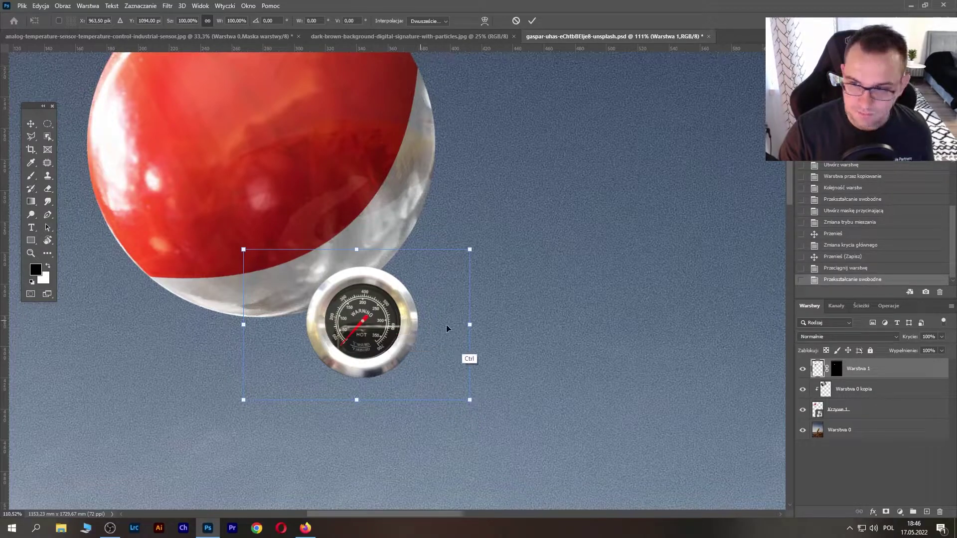
Step: Distort the gauge's corners into a tilted perspective ellipse on the ball's silver band
{"action": "left_click_drag", "start_coordinate": [471, 401], "coordinate": [421, 371]}
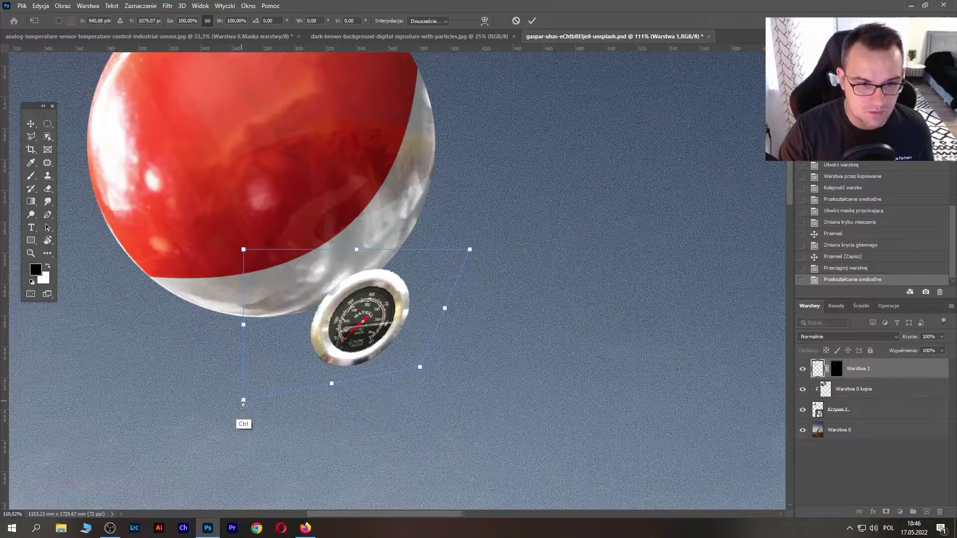
{"action": "left_click_drag", "start_coordinate": [244, 400], "coordinate": [251, 391]}
{"action": "mouse_move", "coordinate": [471, 251]}
{"action": "left_mouse_down"}
{"action": "mouse_move", "coordinate": [455, 264]}
{"action": "mouse_move", "coordinate": [461, 272]}
{"action": "left_mouse_up"}
{"action": "mouse_move", "coordinate": [244, 249]}
{"action": "left_mouse_down"}
{"action": "mouse_move", "coordinate": [263, 262]}
{"action": "mouse_move", "coordinate": [205, 248]}
{"action": "left_mouse_up"}
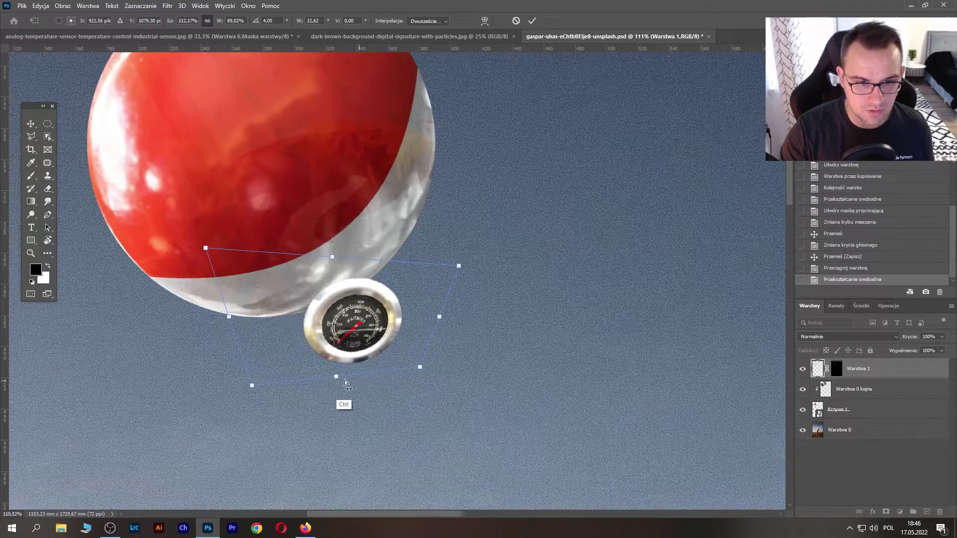
{"action": "left_click_drag", "start_coordinate": [336, 377], "coordinate": [334, 369]}
{"action": "left_click_drag", "start_coordinate": [379, 329], "coordinate": [335, 258]}
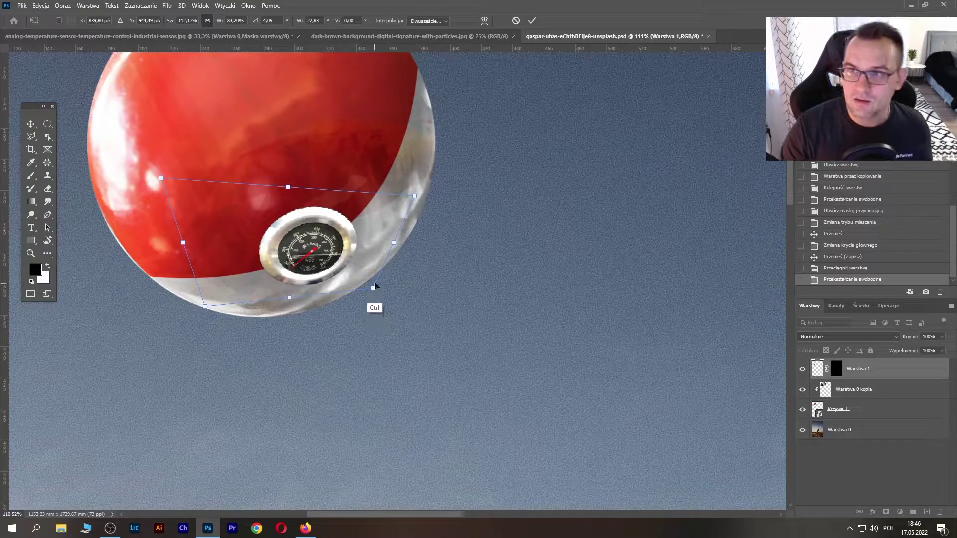
{"action": "left_click_drag", "start_coordinate": [372, 289], "coordinate": [371, 277]}
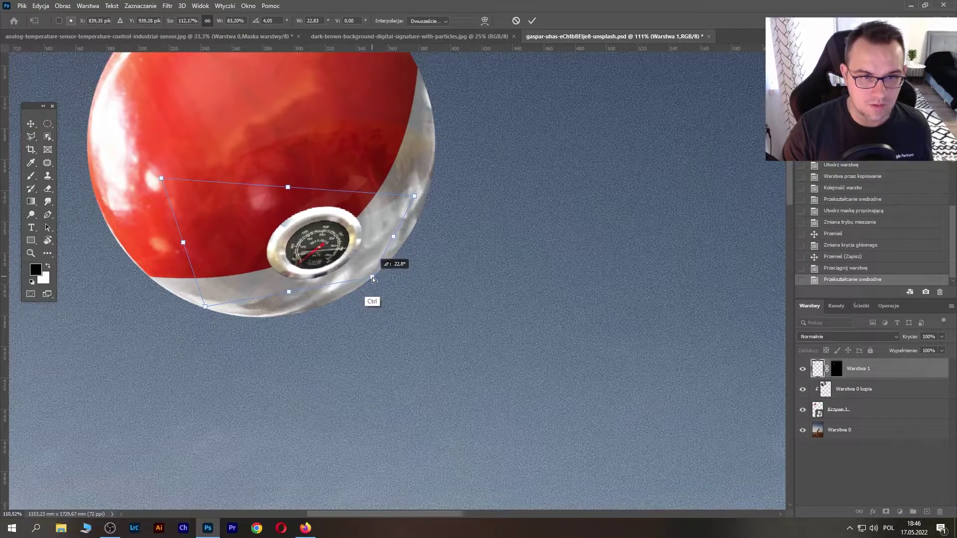
{"action": "key", "text": "ctrl+0"}
Step: Commit the distortion and nudge the gauge up and right on the ball
{"action": "key", "text": "Return"}
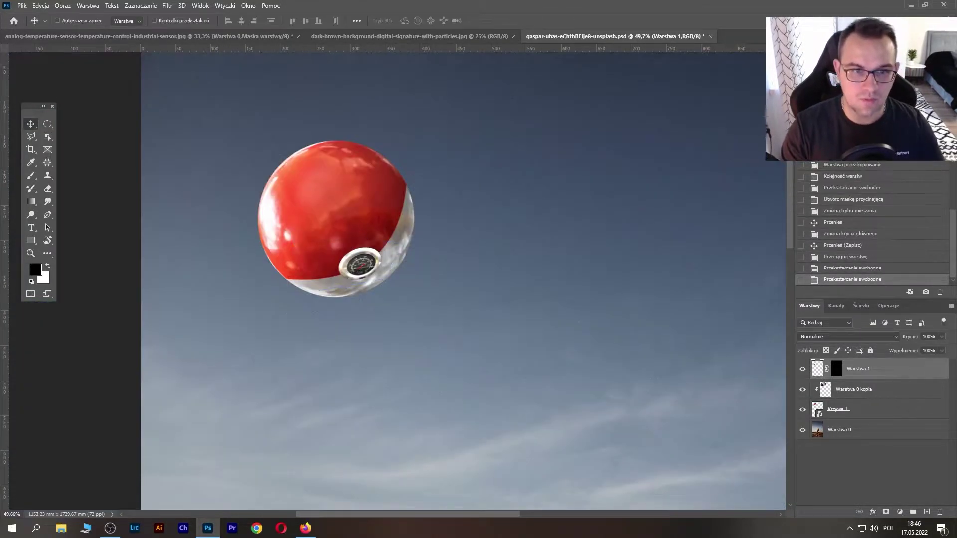
{"action": "key", "text": "ctrl+0"}
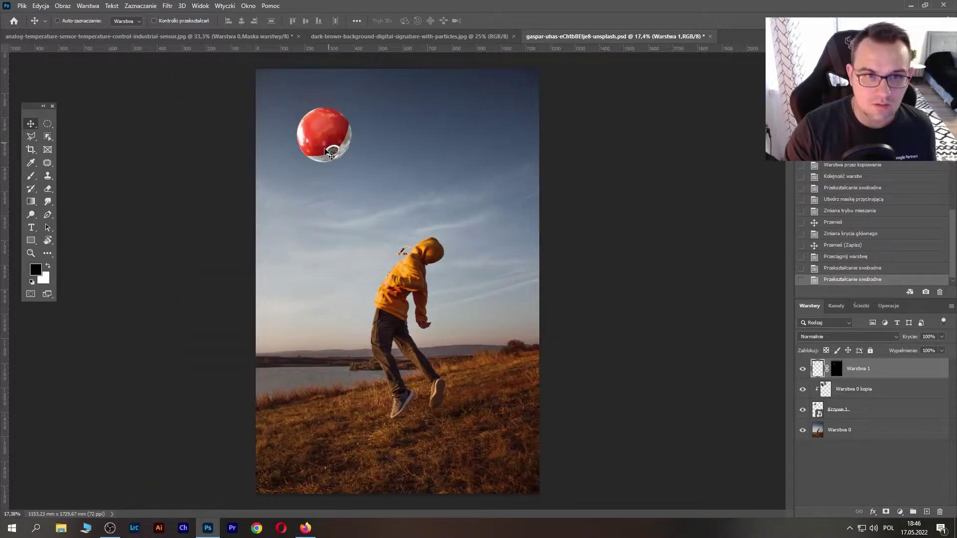
{"action": "left_click_drag", "start_coordinate": [337, 154], "coordinate": [345, 148]}
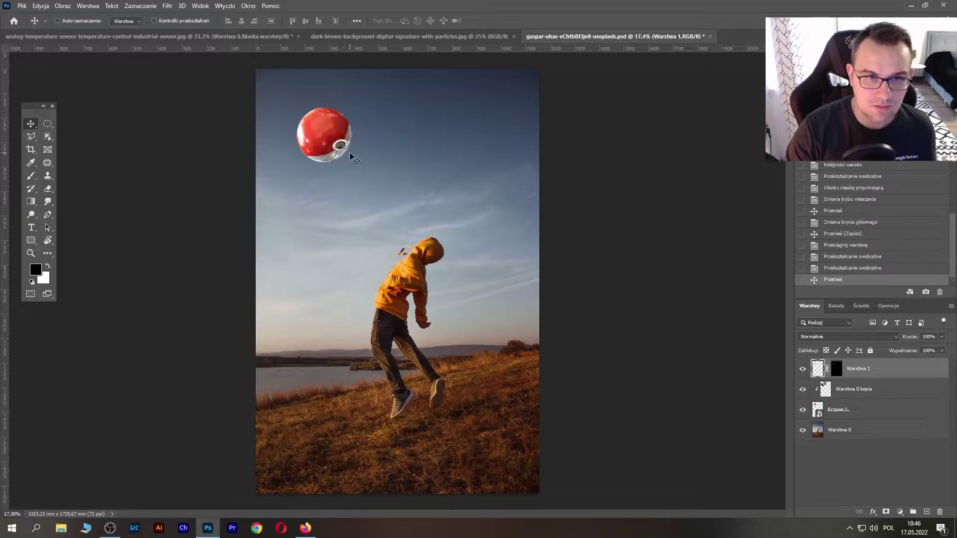
{"action": "scroll", "coordinate": [396, 275], "scroll_direction": "up", "scroll_amount": 3}
{"action": "scroll", "coordinate": [580, 191], "scroll_direction": "up", "scroll_amount": 10}
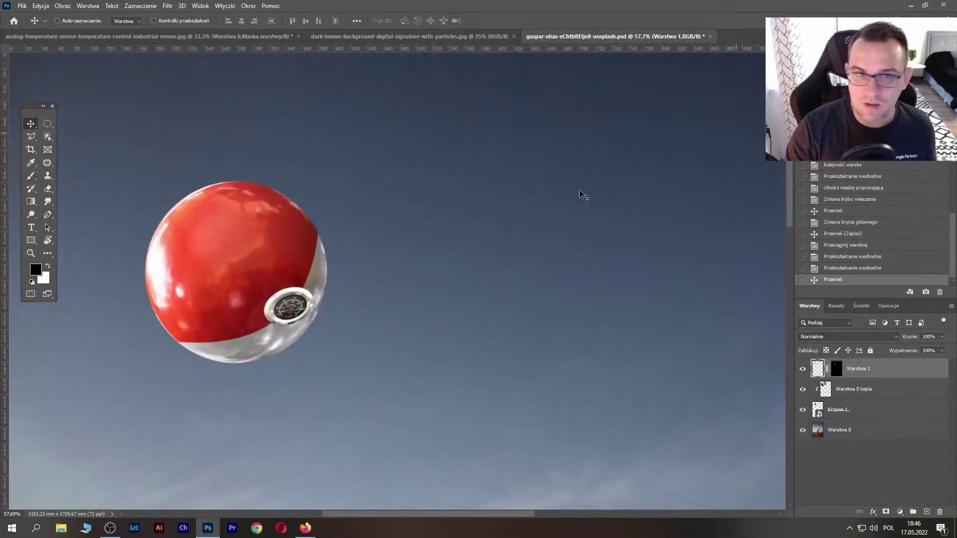
Step: Skew the gauge about -17° so it follows the curve of the ball's seam
{"action": "key", "text": "ctrl+t"}
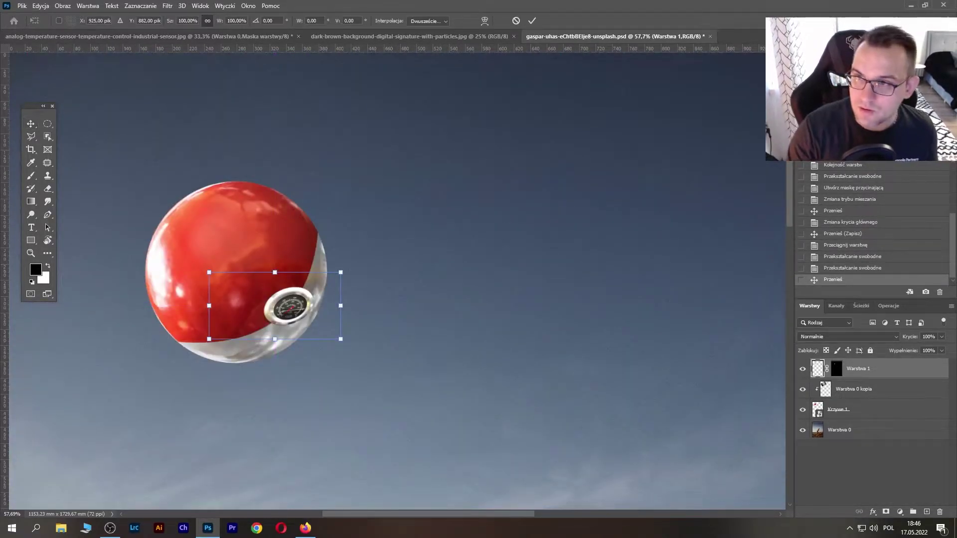
{"action": "scroll", "coordinate": [392, 274], "scroll_direction": "up", "scroll_amount": 5}
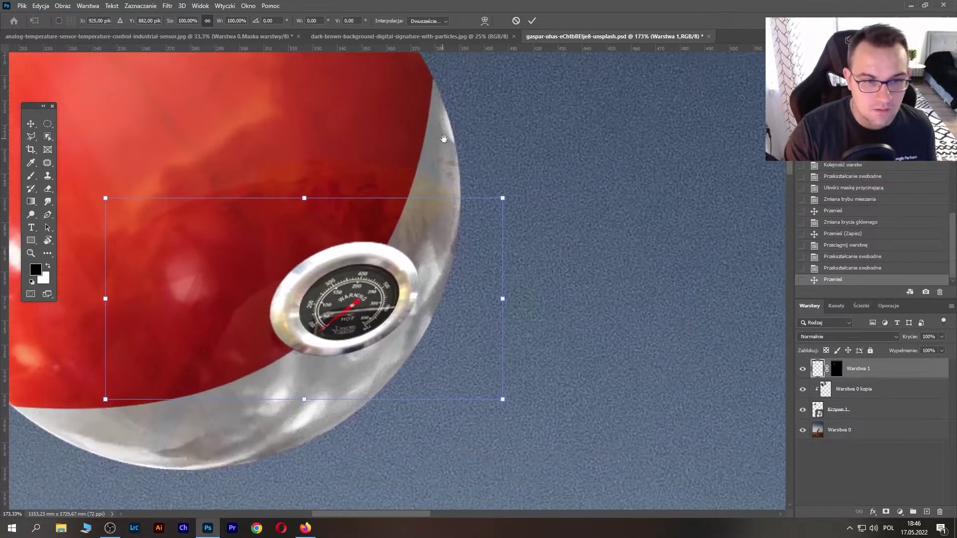
{"action": "left_click_drag", "start_coordinate": [229, 356], "coordinate": [505, 302]}
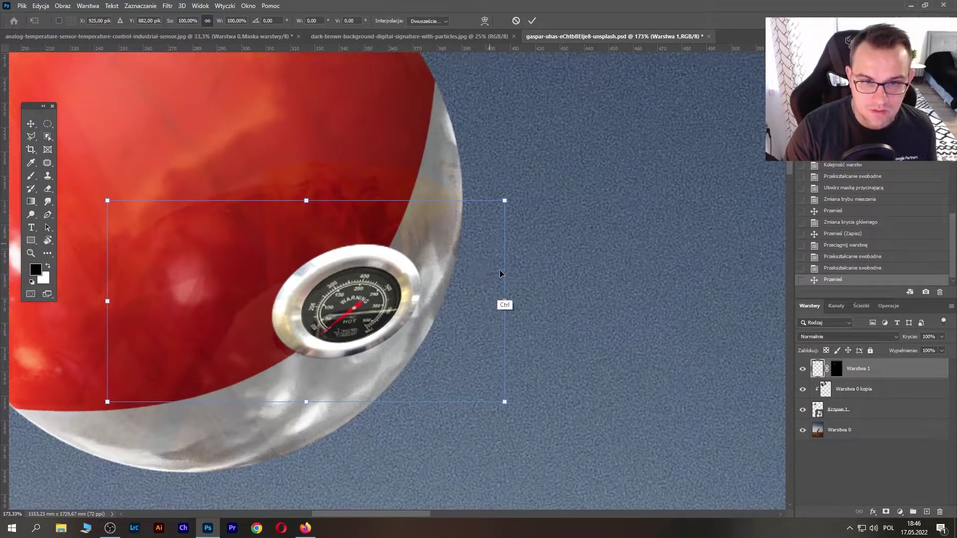
{"action": "left_click_drag", "start_coordinate": [506, 301], "coordinate": [464, 236]}
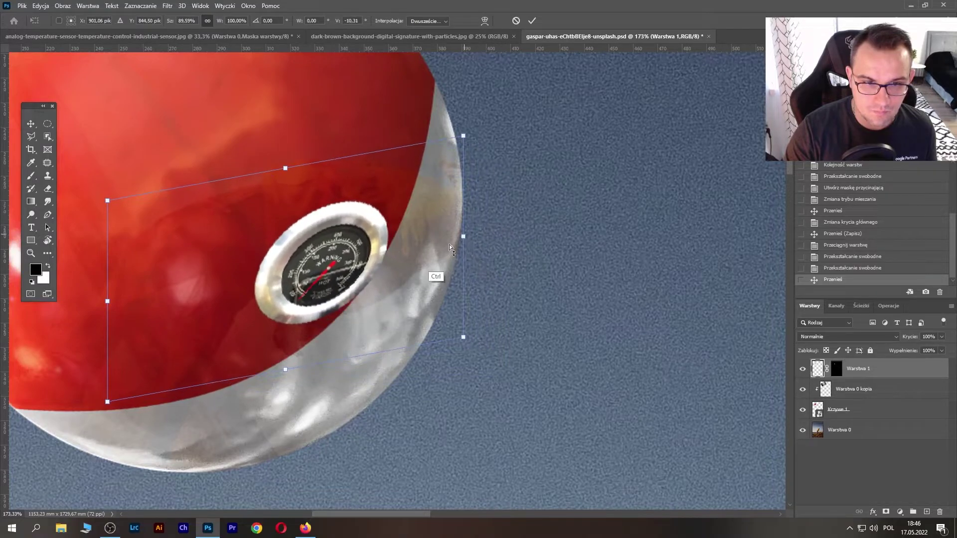
{"action": "left_click_drag", "start_coordinate": [323, 273], "coordinate": [347, 310]}
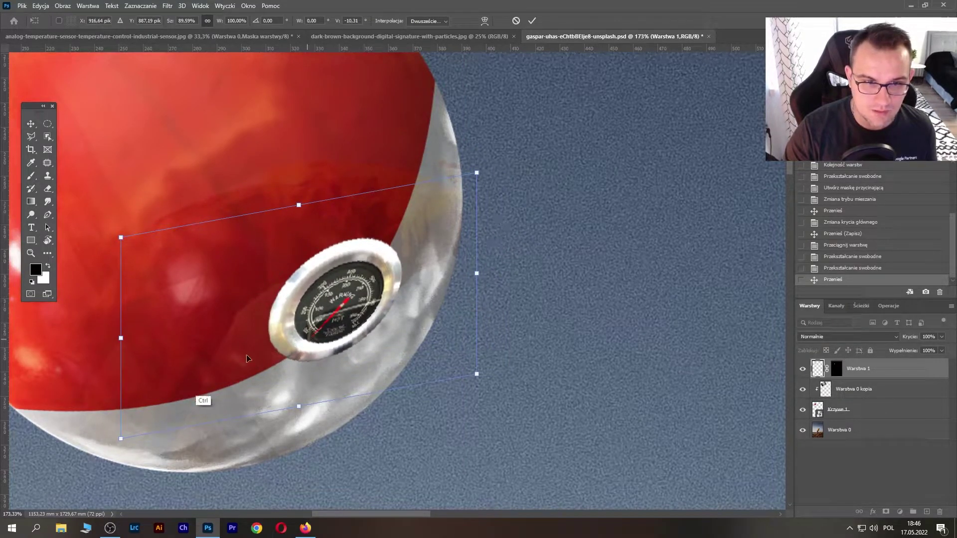
{"action": "left_click_drag", "start_coordinate": [121, 339], "coordinate": [131, 368]}
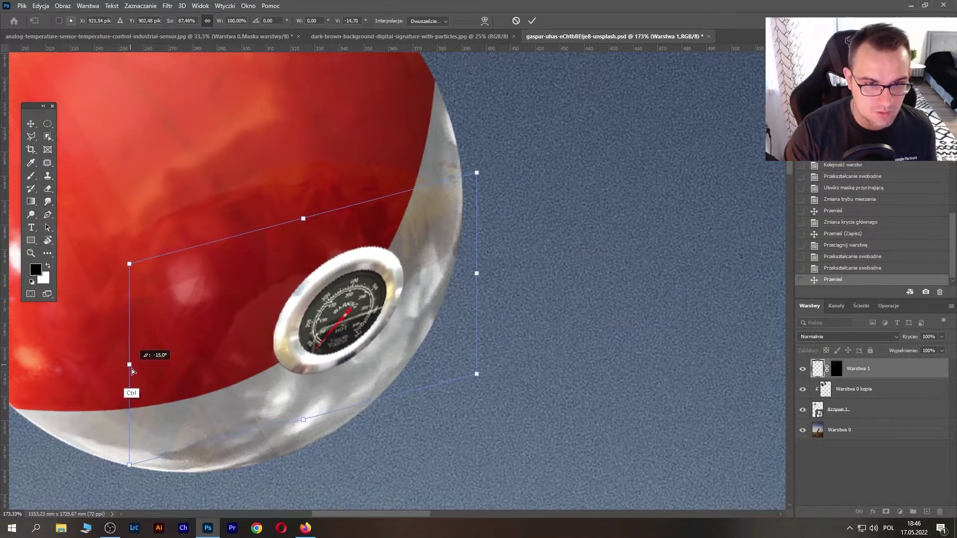
{"action": "left_click_drag", "start_coordinate": [477, 274], "coordinate": [467, 258]}
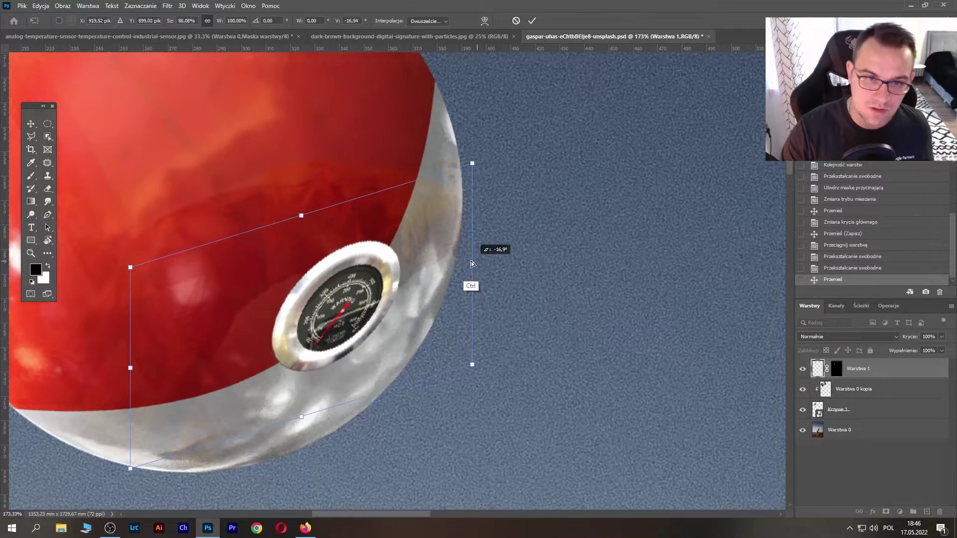
{"action": "key", "text": "Return"}
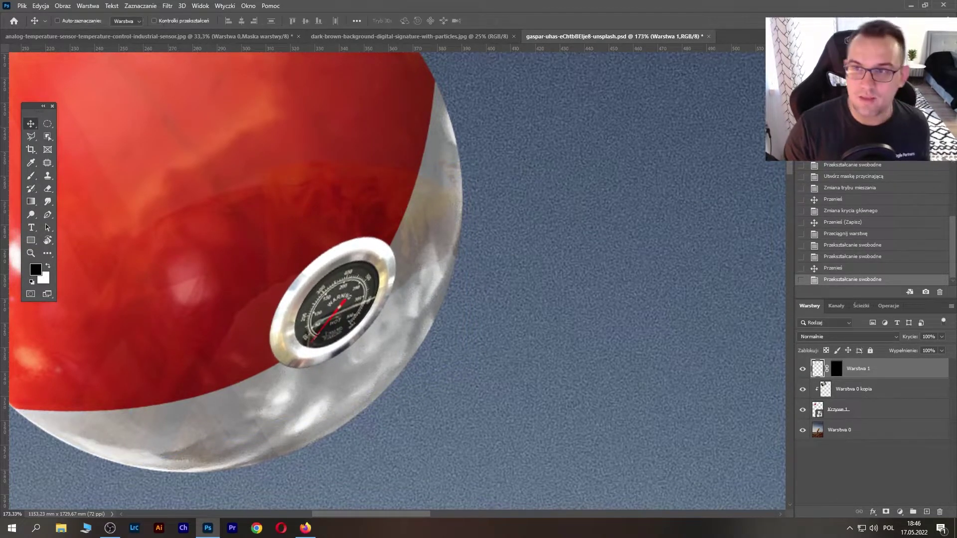
{"action": "key", "text": "ctrl+0"}
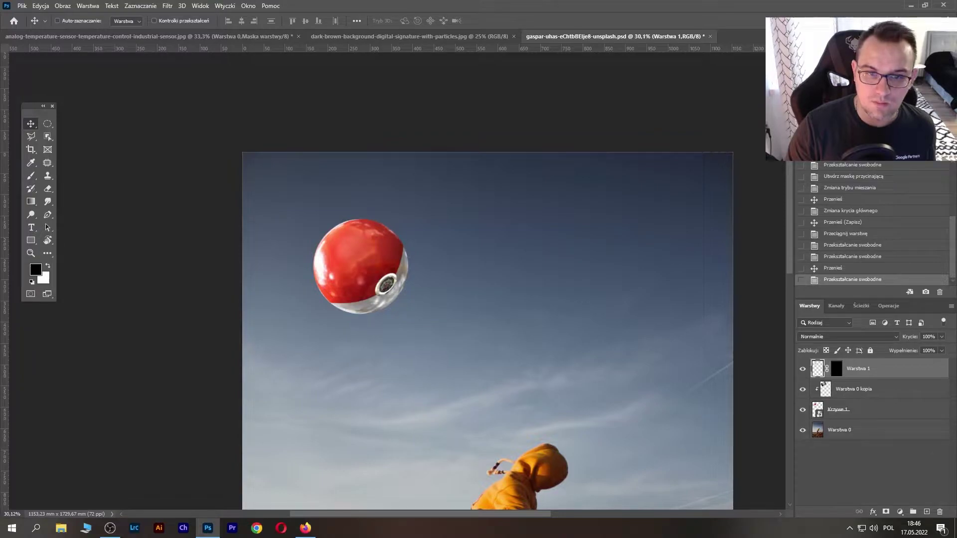
{"action": "key", "text": "ctrl+0"}
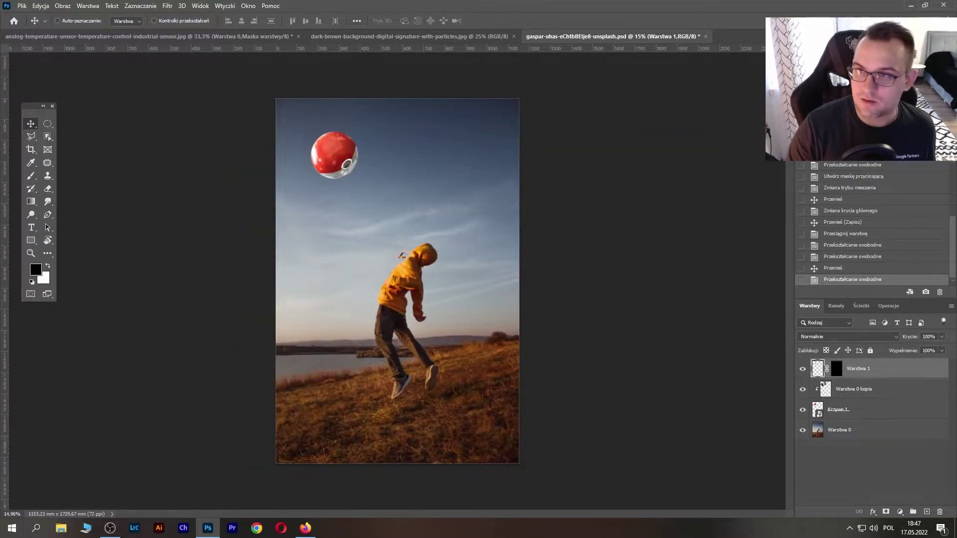
{"action": "key", "text": "ctrl+1"}
{"action": "scroll", "coordinate": [399, 279], "scroll_direction": "up", "scroll_amount": 3}
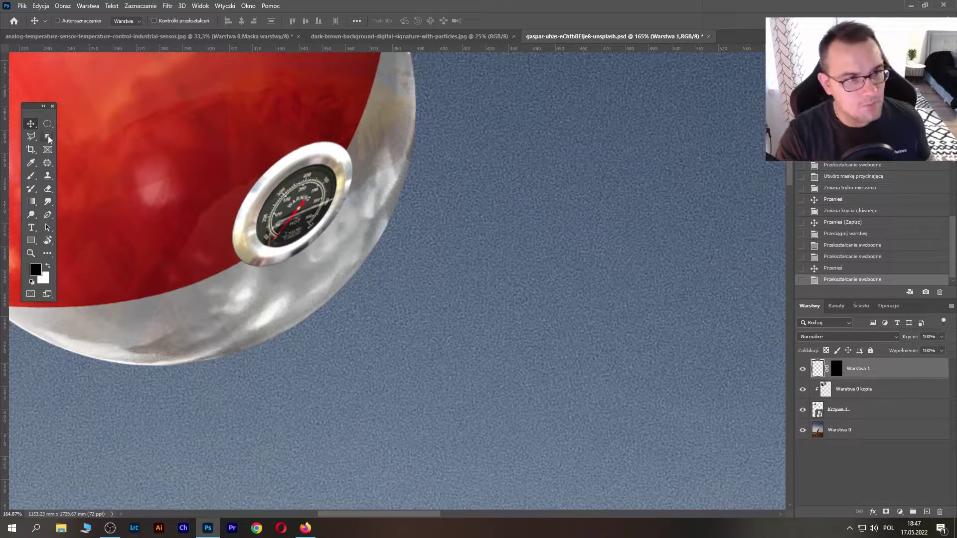
Step: Select the gauge's dial face and fill that area of the mask black
{"action": "left_click", "coordinate": [47, 136]}
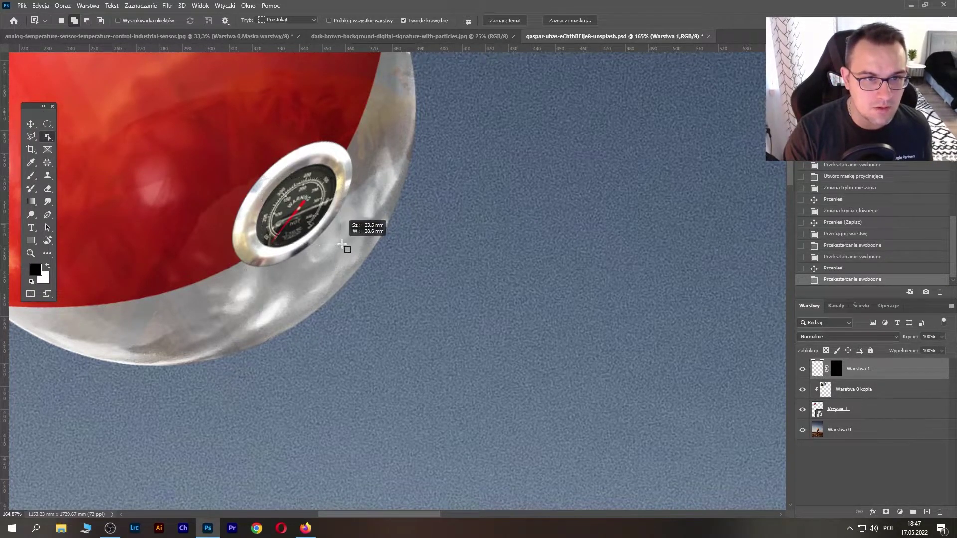
{"action": "left_click_drag", "start_coordinate": [264, 179], "coordinate": [349, 251]}
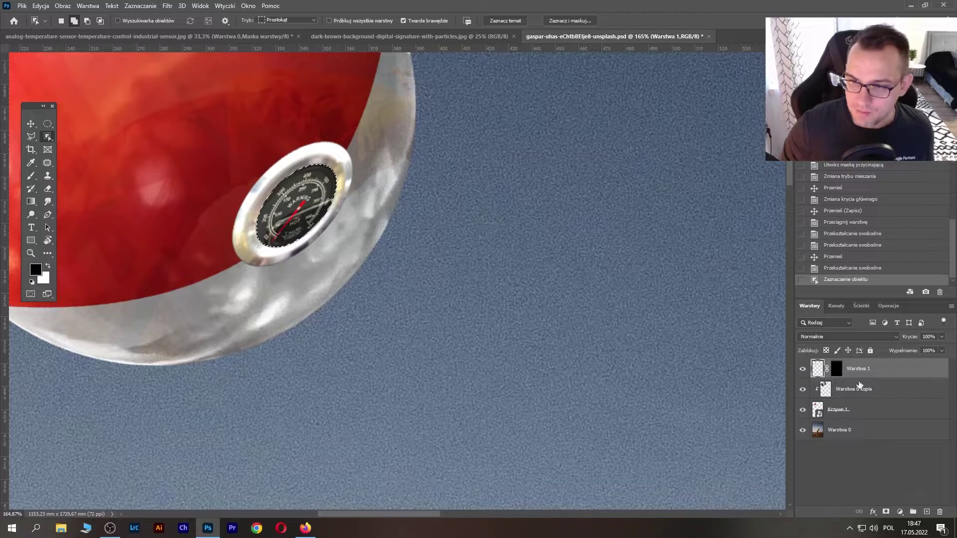
{"action": "left_click", "coordinate": [835, 377]}
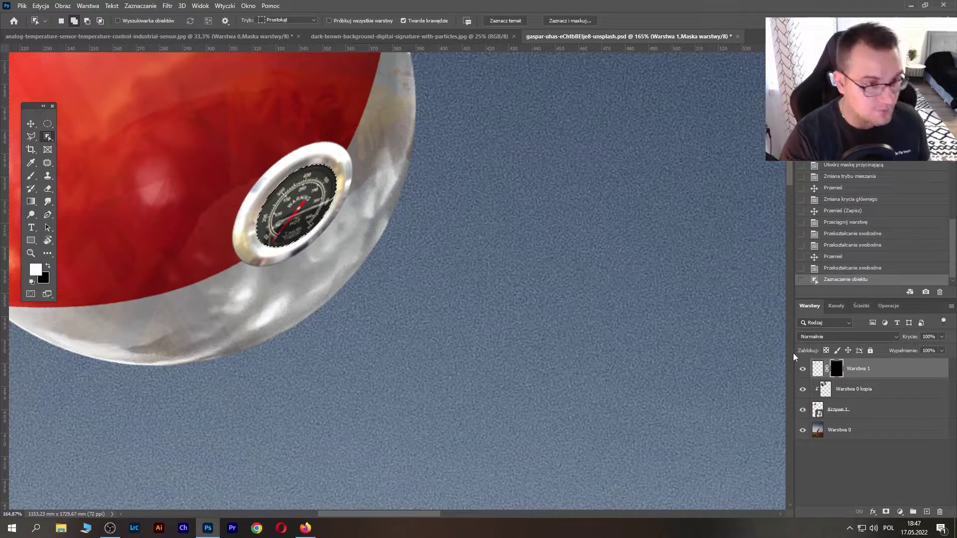
{"action": "key", "text": "x"}
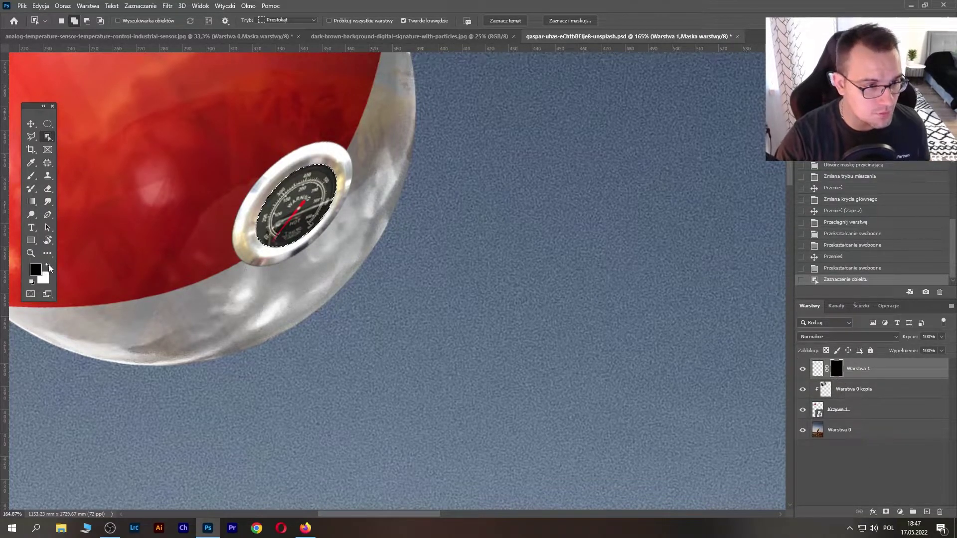
{"action": "key", "text": "shift+F5"}
{"action": "key", "text": "Return"}
{"action": "key", "text": "ctrl+d"}
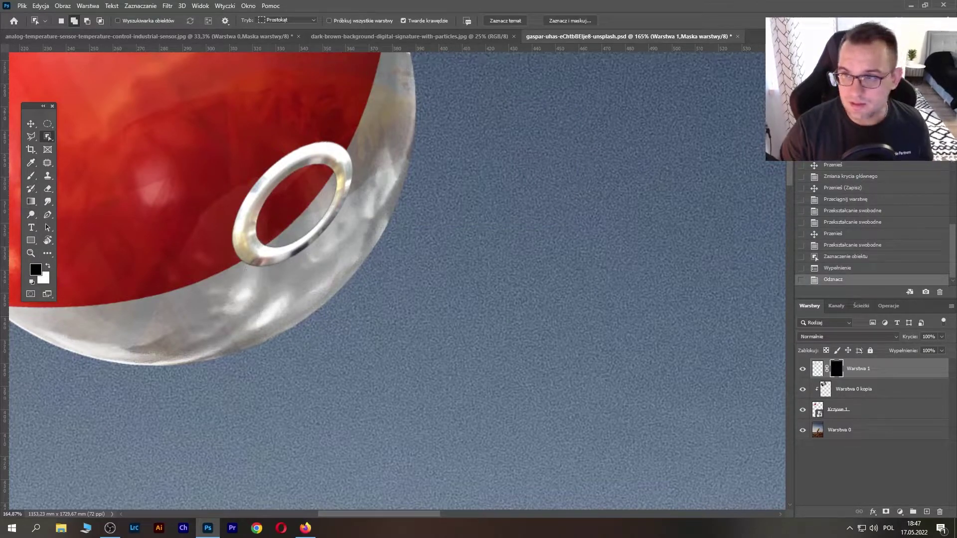
Step: Save the document and zoom in on the chrome ring
{"action": "scroll", "coordinate": [402, 321], "scroll_direction": "up", "scroll_amount": 2}
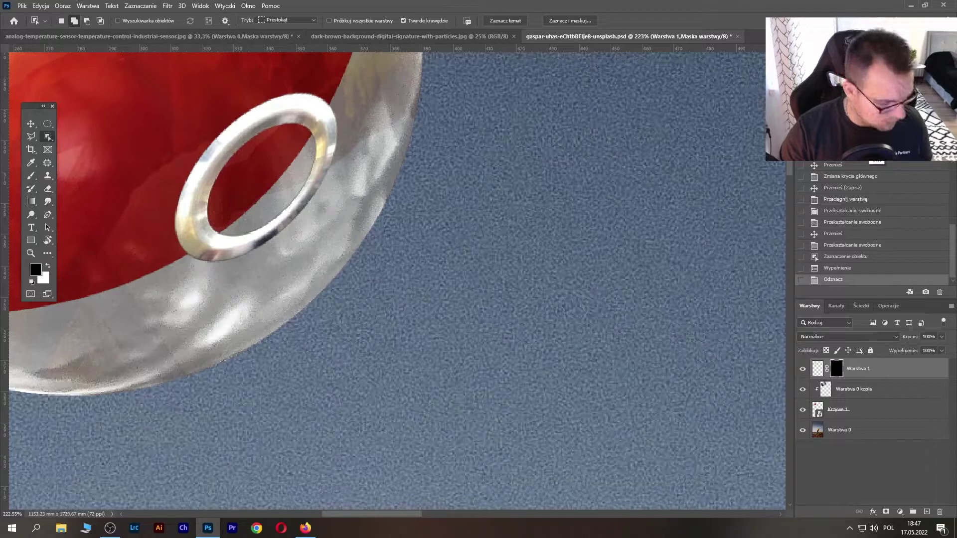
{"action": "key", "text": "ctrl+s"}
{"action": "scroll", "coordinate": [402, 321], "scroll_direction": "up", "scroll_amount": 2}
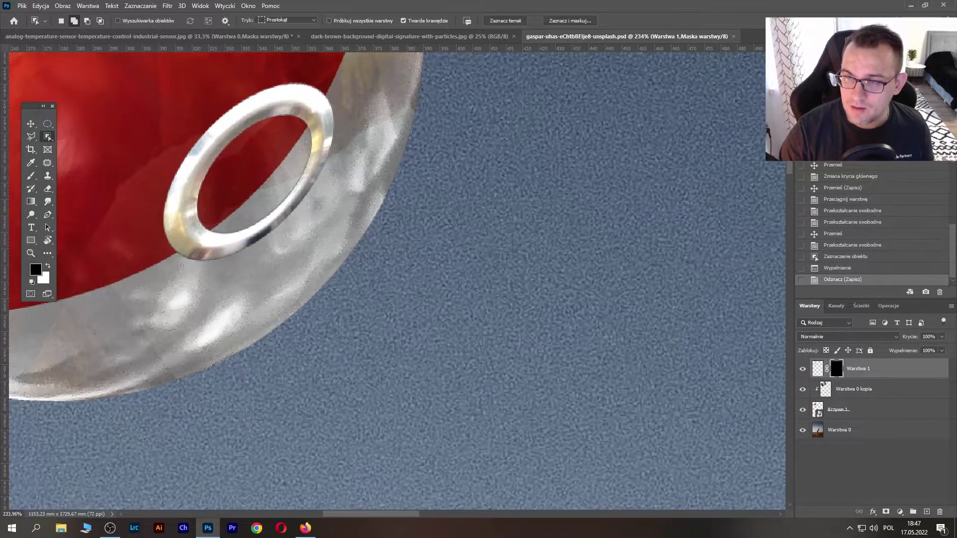
{"action": "left_click_drag", "start_coordinate": [201, 172], "coordinate": [296, 252]}
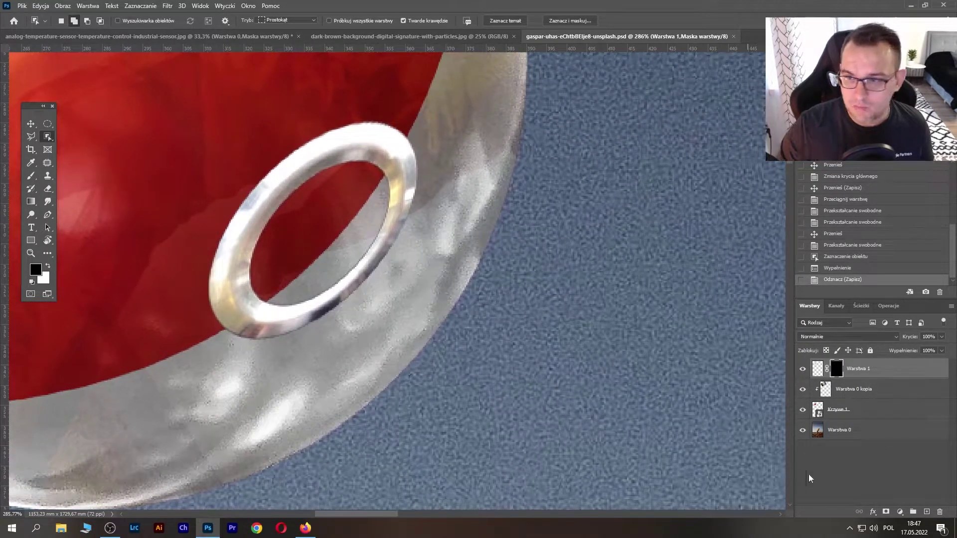
Step: Rename the ring layer to obwoluta and add a new layer above Warstwa 0 kopia
{"action": "left_click", "coordinate": [876, 394]}
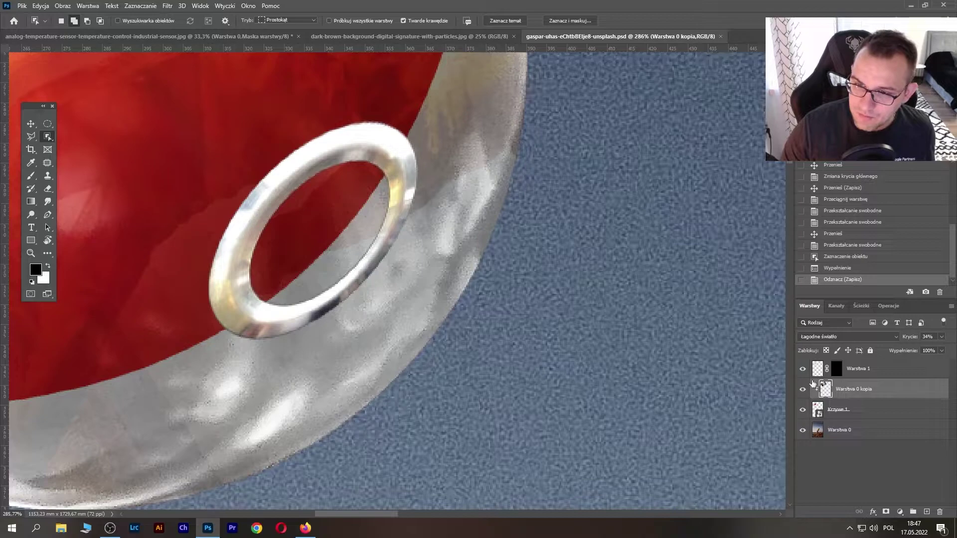
{"action": "left_click", "coordinate": [860, 371]}
{"action": "type", "text": "obwoluta"}
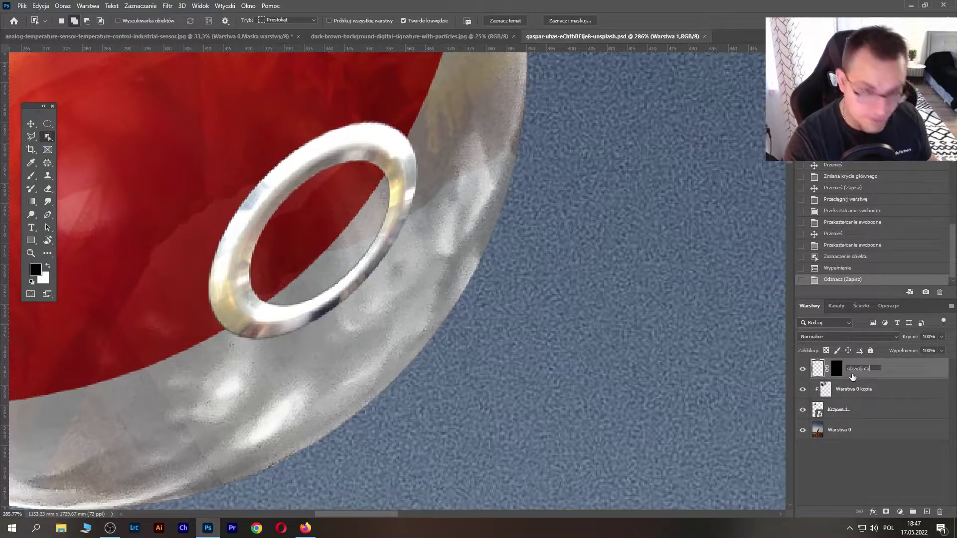
{"action": "key", "text": "Return"}
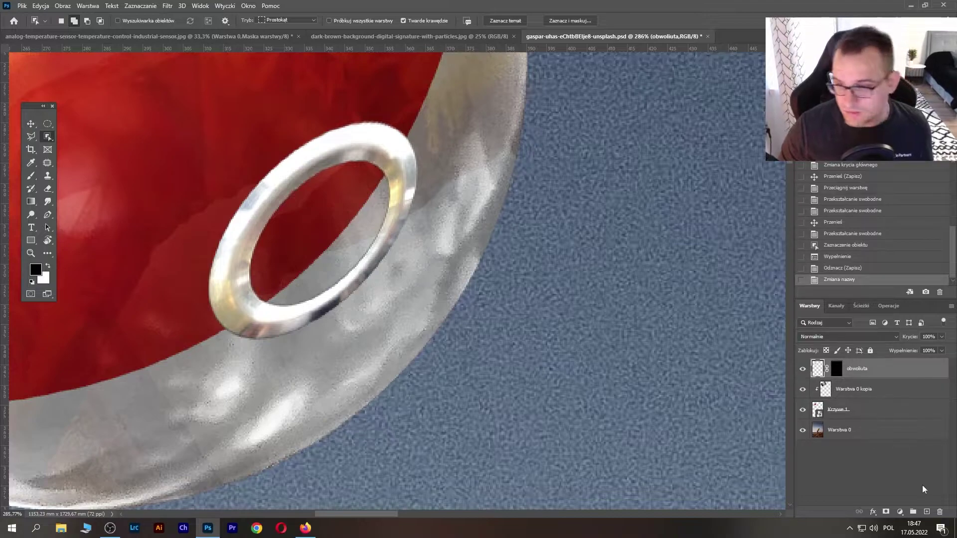
{"action": "left_click", "coordinate": [877, 388]}
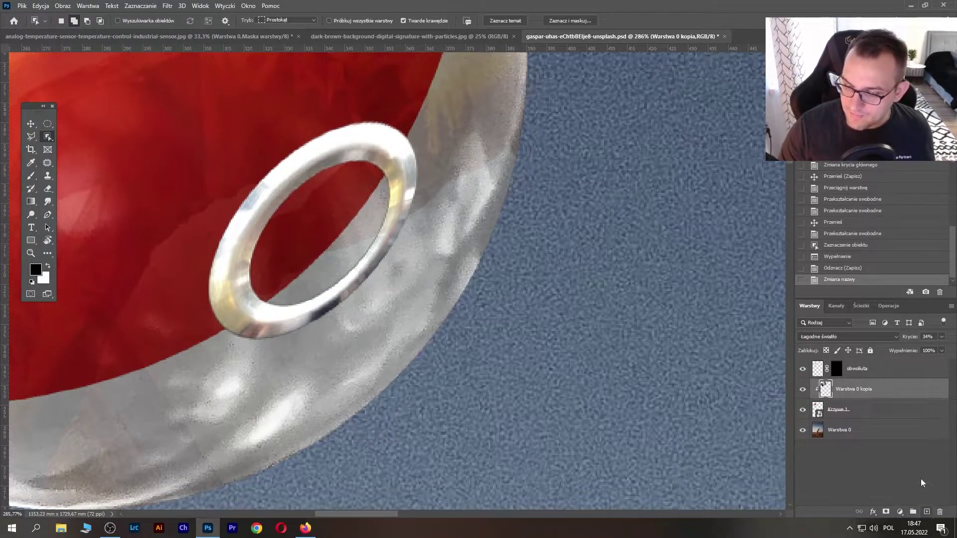
{"action": "left_click", "coordinate": [927, 512]}
{"action": "type", "text": "blik"}
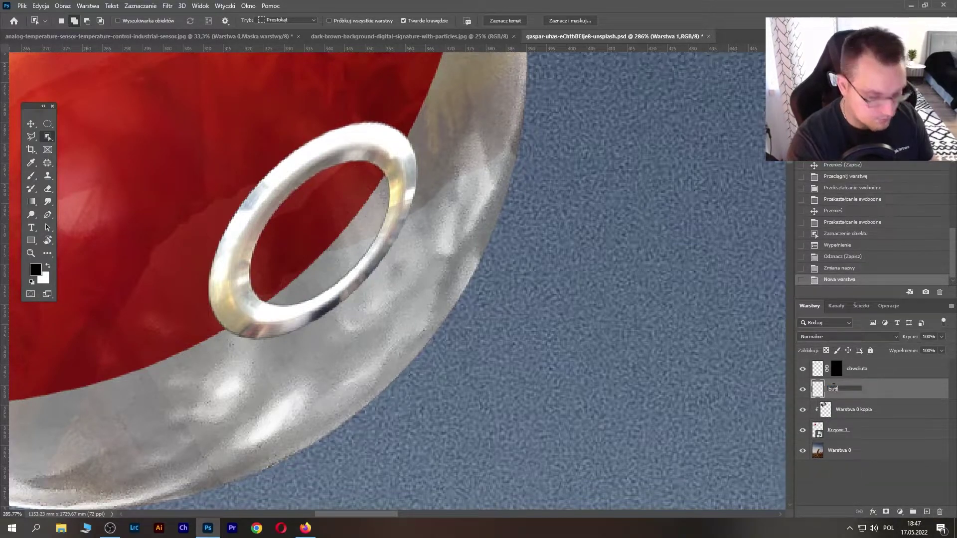
Step: Name the new layer 'button\'
{"action": "key", "text": "Return"}
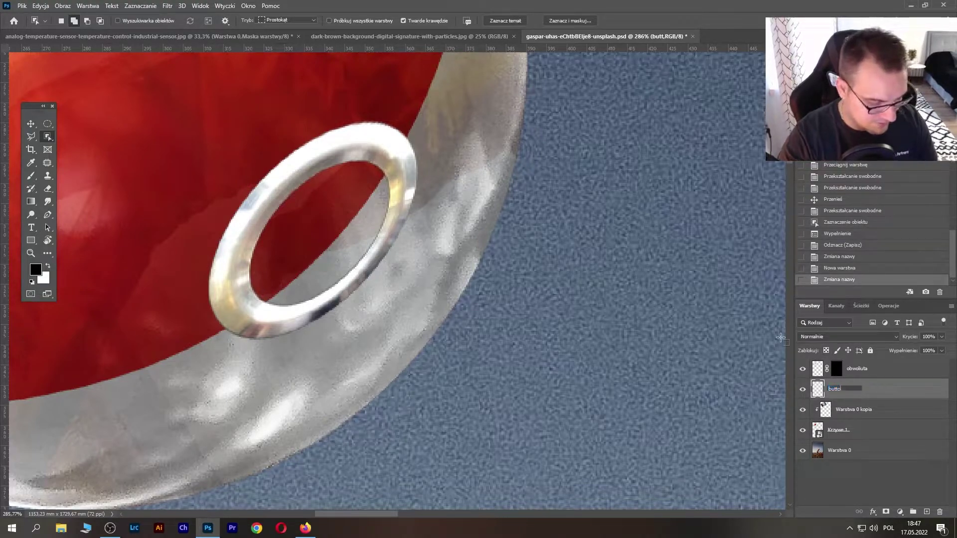
{"action": "type", "text": "n\\"}
{"action": "key", "text": "Return"}
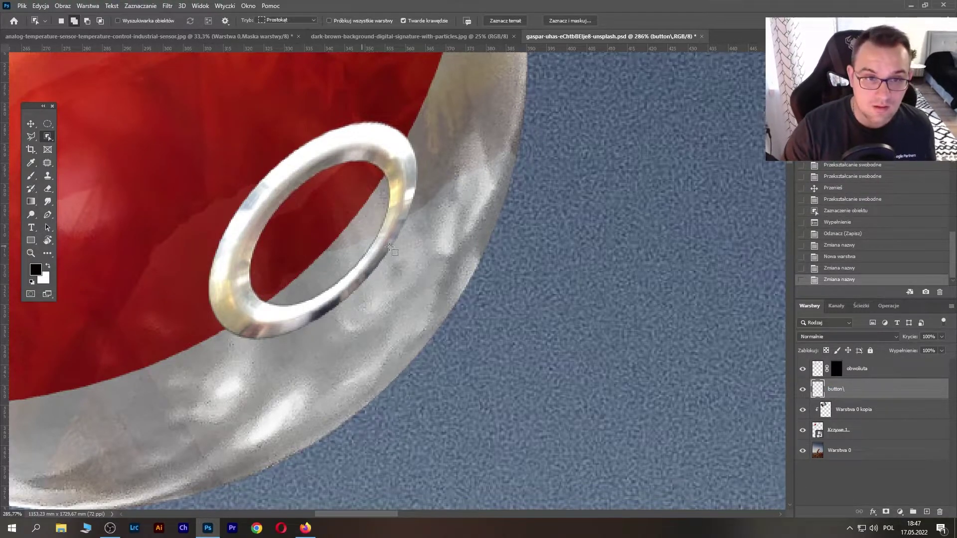
Step: Fill an oval selection covering the chrome ring with white
{"action": "left_click", "coordinate": [48, 267]}
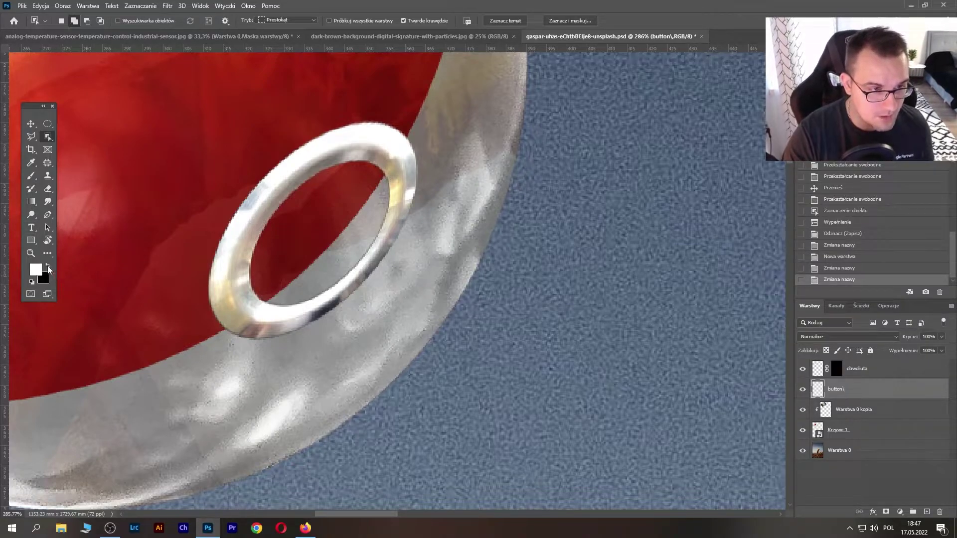
{"action": "left_click", "coordinate": [47, 125]}
{"action": "mouse_move", "coordinate": [233, 139]}
{"action": "left_mouse_down"}
{"action": "mouse_move", "coordinate": [390, 269]}
{"action": "mouse_move", "coordinate": [385, 260]}
{"action": "left_mouse_up"}
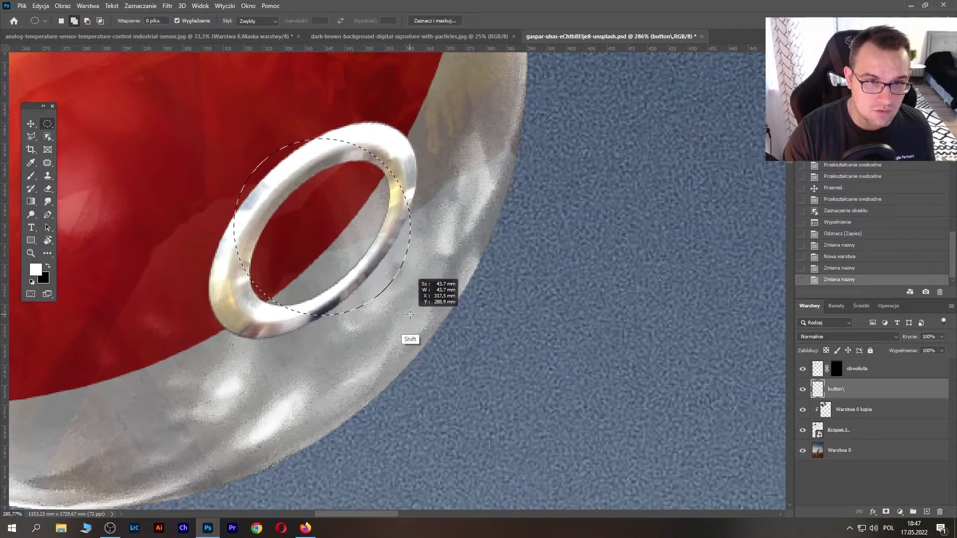
{"action": "left_click_drag", "start_coordinate": [385, 260], "coordinate": [410, 306]}
{"action": "left_click", "coordinate": [283, 254]}
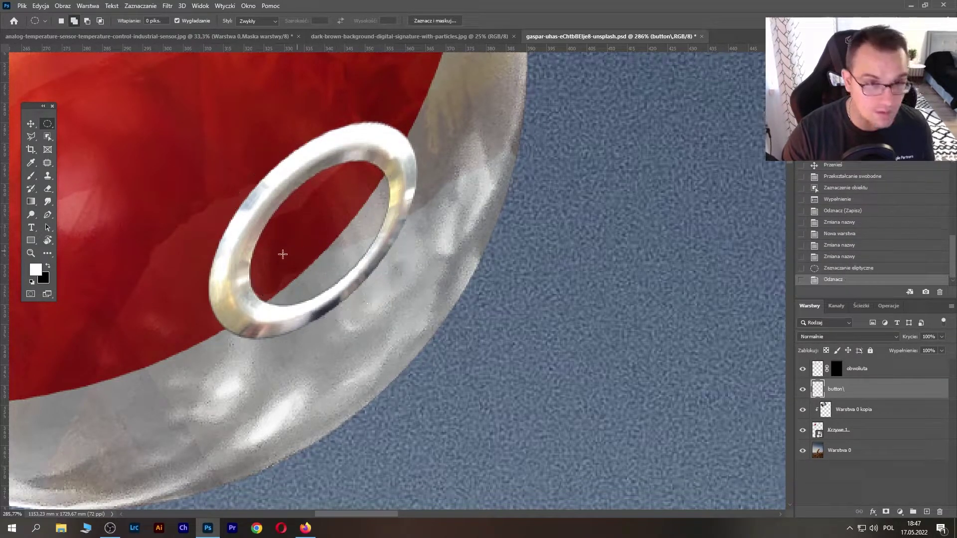
{"action": "left_click_drag", "start_coordinate": [254, 318], "coordinate": [444, 133]}
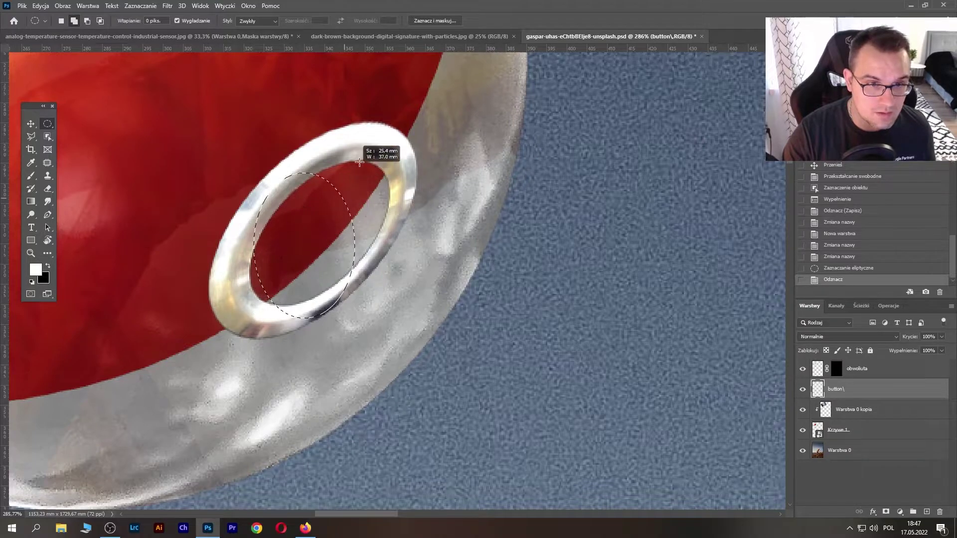
{"action": "left_click", "coordinate": [363, 235]}
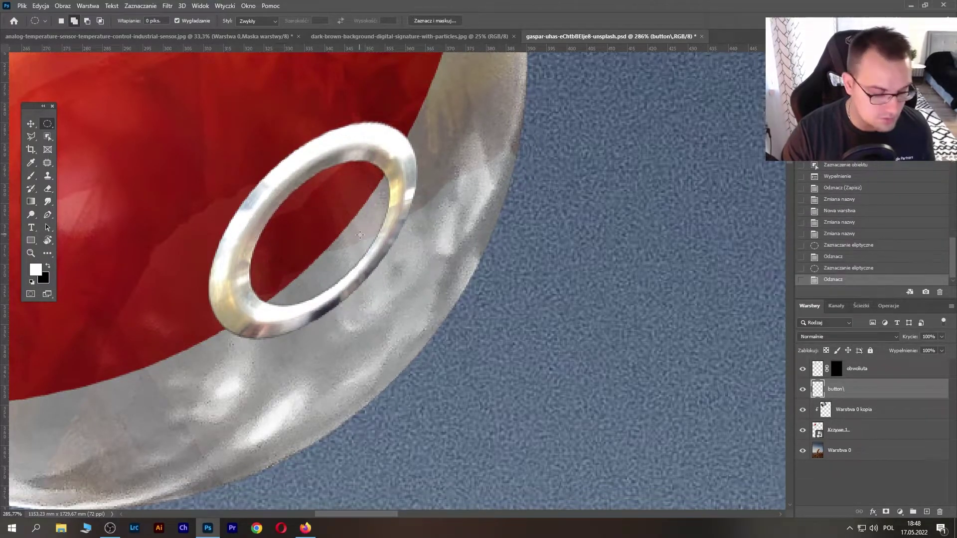
{"action": "left_click_drag", "start_coordinate": [212, 145], "coordinate": [445, 330]}
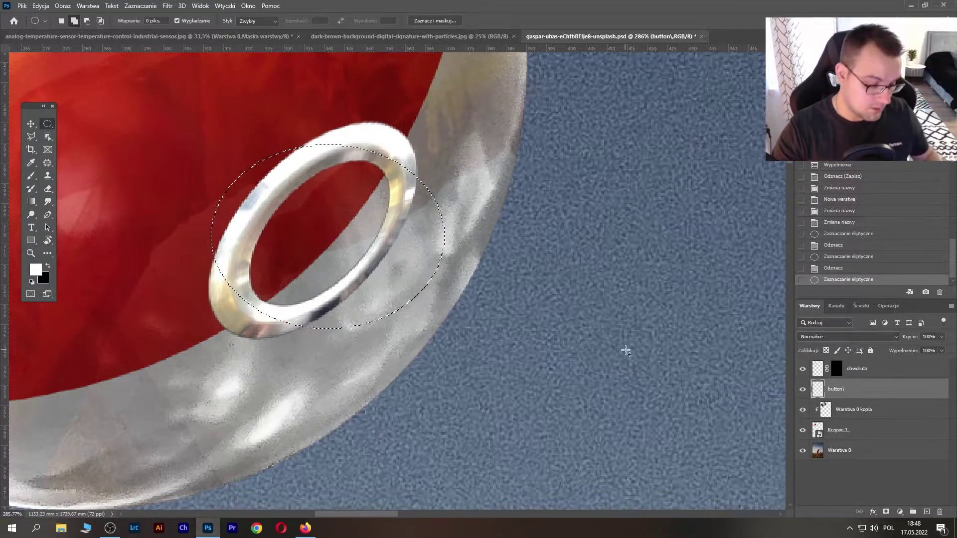
{"action": "key", "text": "alt+BackSpace"}
{"action": "key", "text": "ctrl+d"}
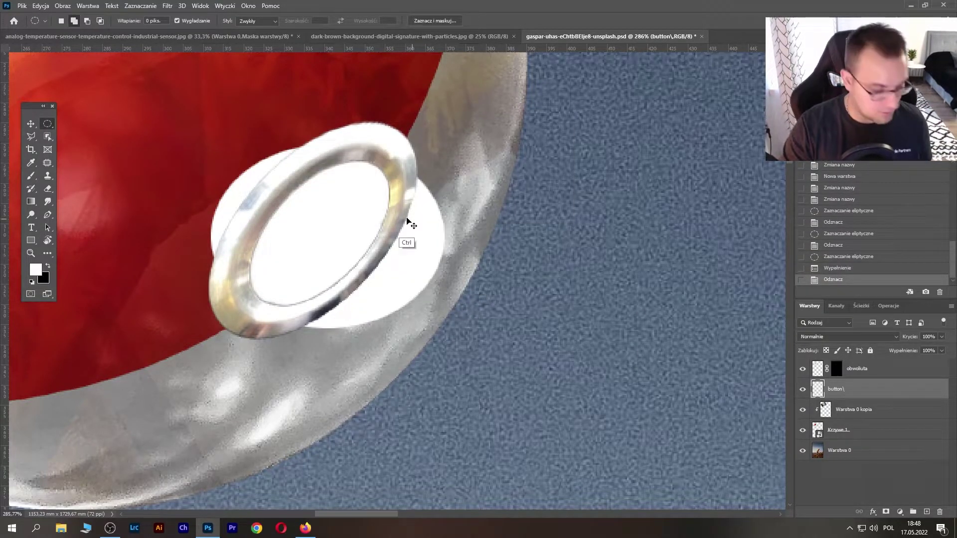
Step: Rotate and distort the white disc to match the ring's tilt
{"action": "key", "text": "ctrl+t"}
{"action": "mouse_move", "coordinate": [448, 232]}
{"action": "left_mouse_down"}
{"action": "mouse_move", "coordinate": [401, 210]}
{"action": "mouse_move", "coordinate": [400, 189]}
{"action": "left_mouse_up"}
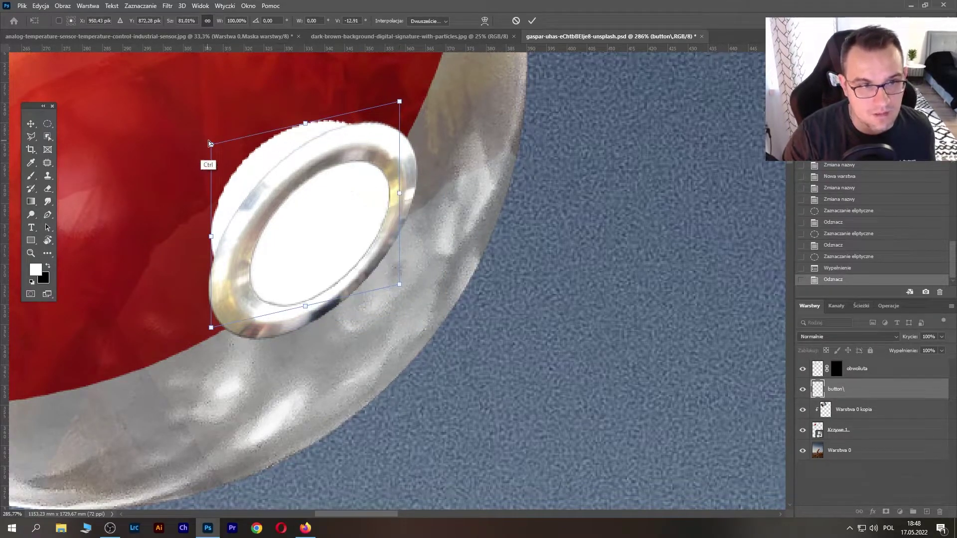
{"action": "left_click_drag", "start_coordinate": [211, 144], "coordinate": [261, 187]}
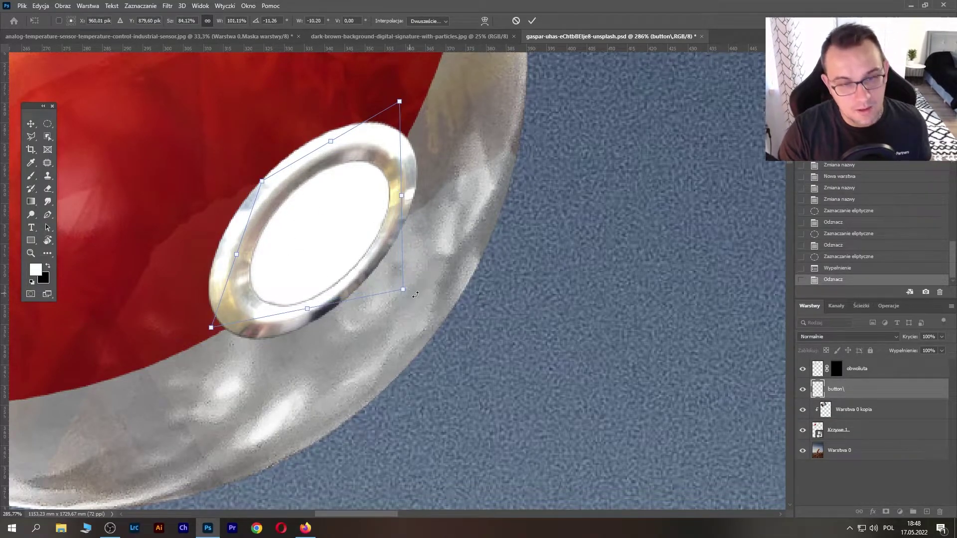
{"action": "key", "text": "Return"}
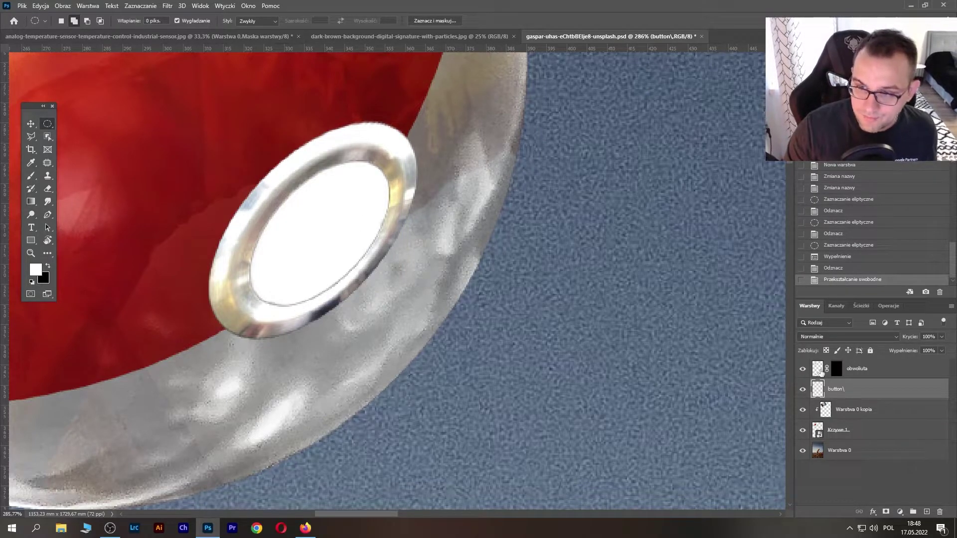
Step: Quick-select the ring's inner oval and use it as the button\ layer's mask
{"action": "left_click", "coordinate": [822, 371]}
{"action": "left_click", "coordinate": [48, 137]}
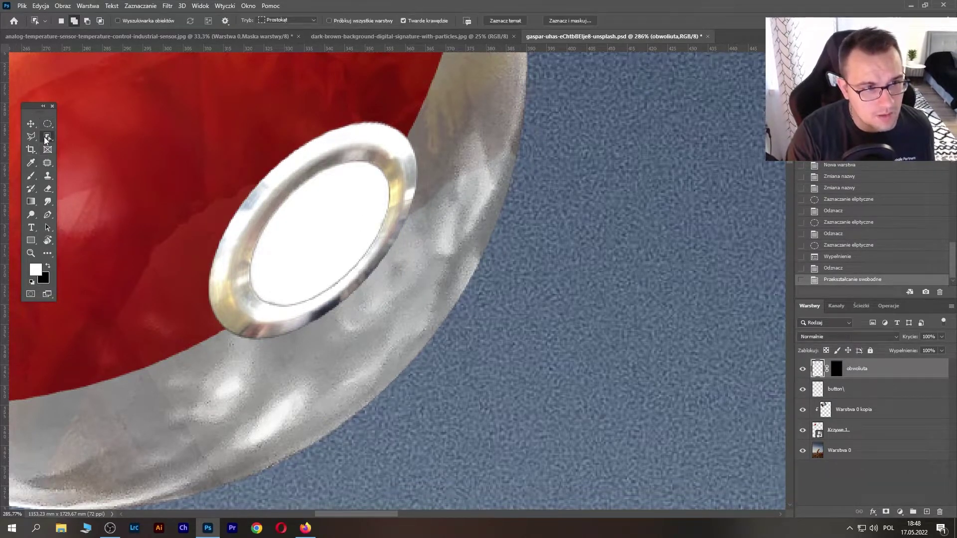
{"action": "left_click", "coordinate": [96, 149]}
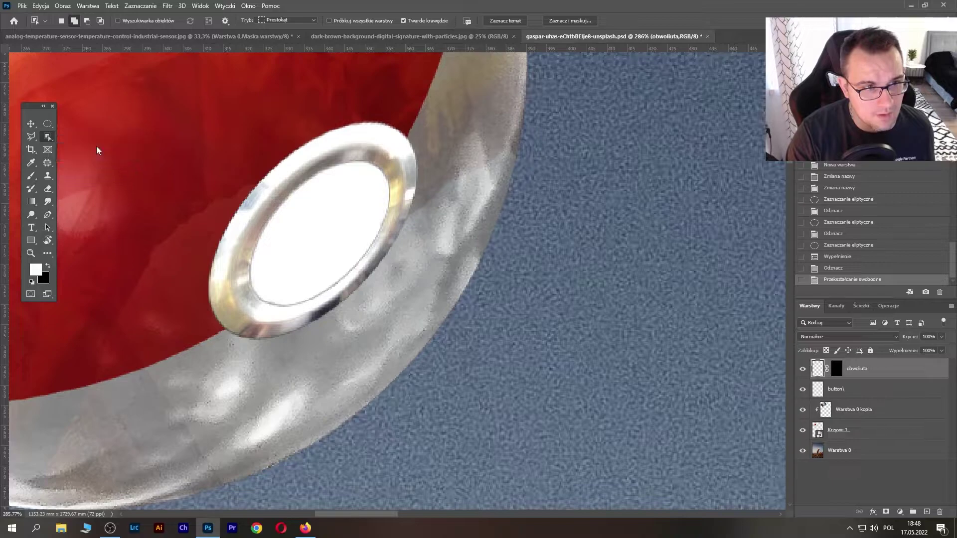
{"action": "left_click_drag", "start_coordinate": [310, 218], "coordinate": [289, 277]}
{"action": "left_click", "coordinate": [337, 217]}
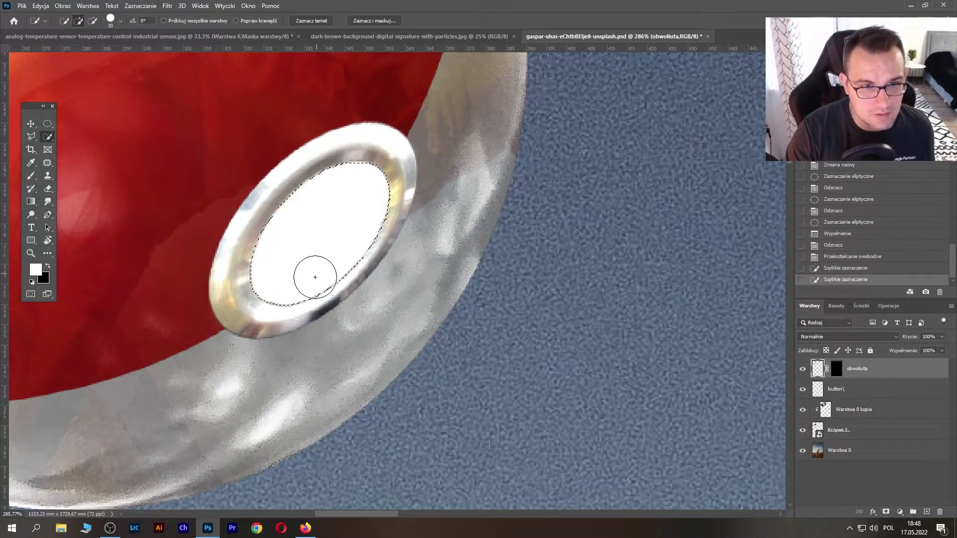
{"action": "left_click", "coordinate": [826, 387]}
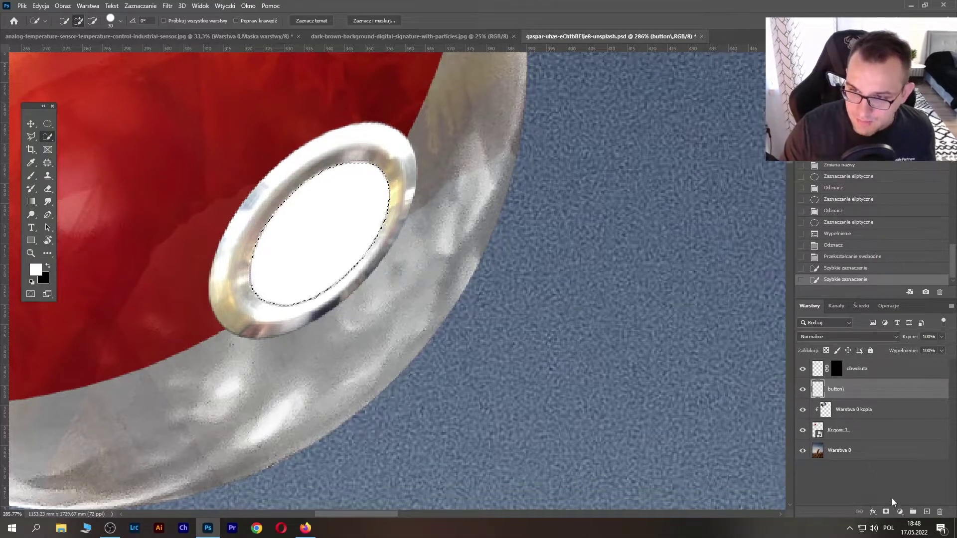
{"action": "left_click", "coordinate": [886, 511]}
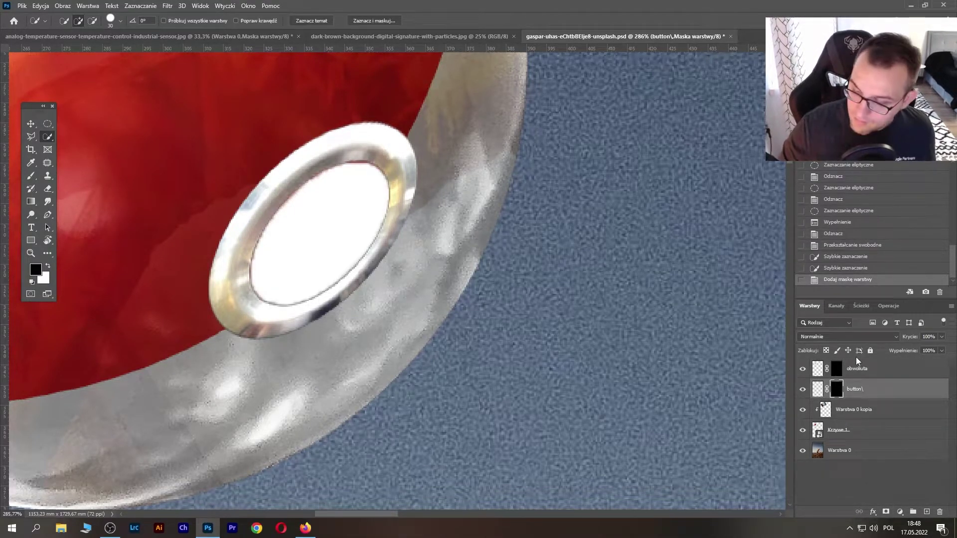
Step: Scale the white button up to about 106% inside its mask
{"action": "key", "text": "ctrl"}
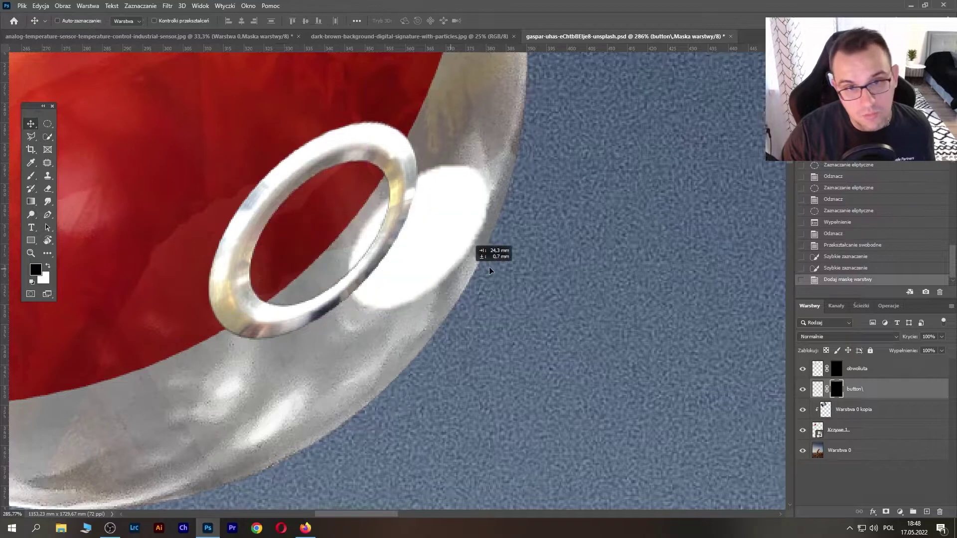
{"action": "left_click_drag", "start_coordinate": [367, 304], "coordinate": [526, 303]}
{"action": "key", "text": "ctrl+z"}
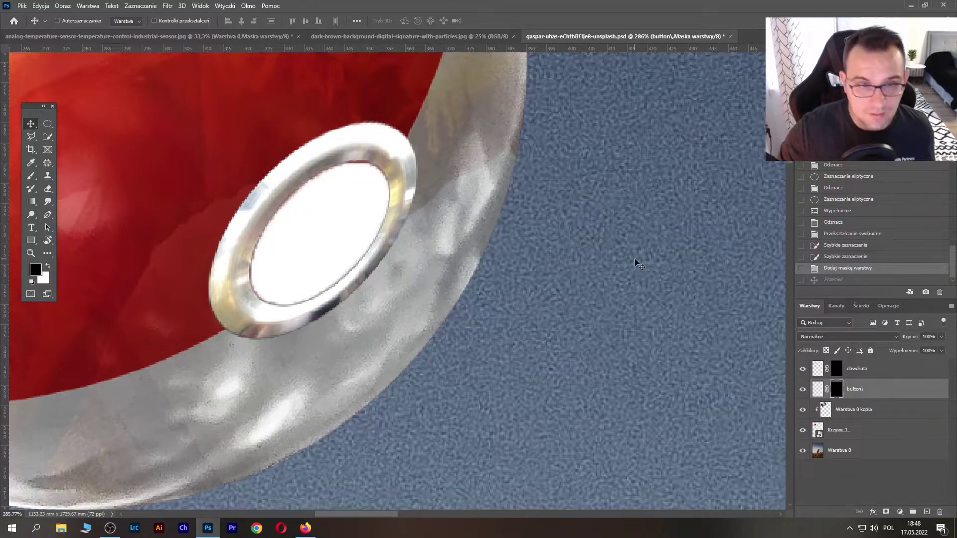
{"action": "key", "text": "ctrl+t"}
{"action": "left_click_drag", "start_coordinate": [318, 132], "coordinate": [319, 125]}
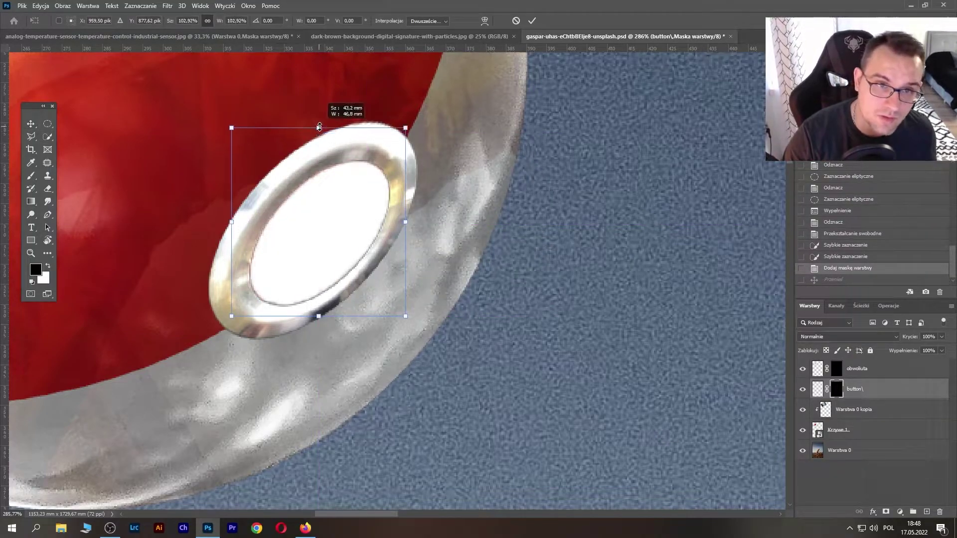
{"action": "left_click_drag", "start_coordinate": [229, 317], "coordinate": [227, 323]}
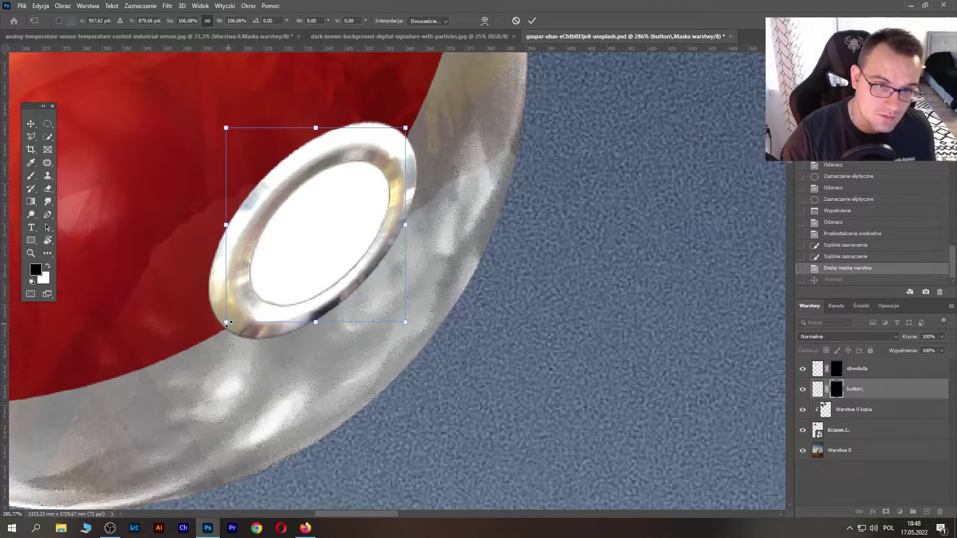
{"action": "key", "text": "Return"}
Step: Convert the button layer into a smart object (Warstwa 4)
{"action": "key", "text": "x"}
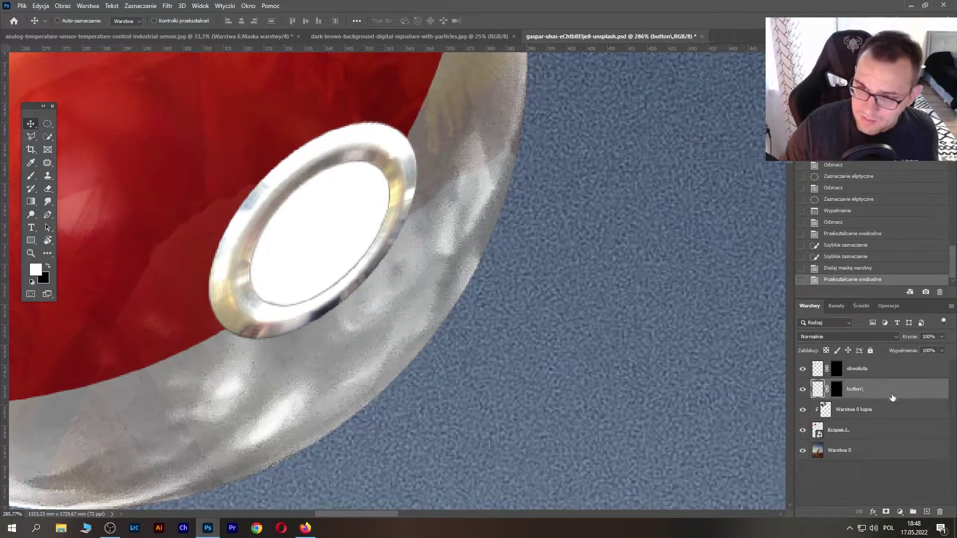
{"action": "key", "text": "ctrl+2"}
{"action": "right_click", "coordinate": [893, 398]}
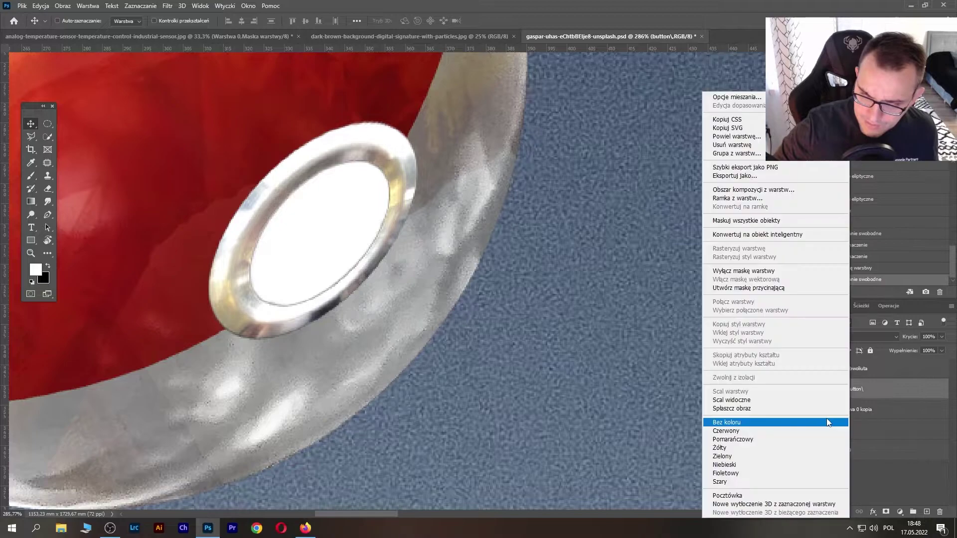
{"action": "left_click", "coordinate": [791, 235]}
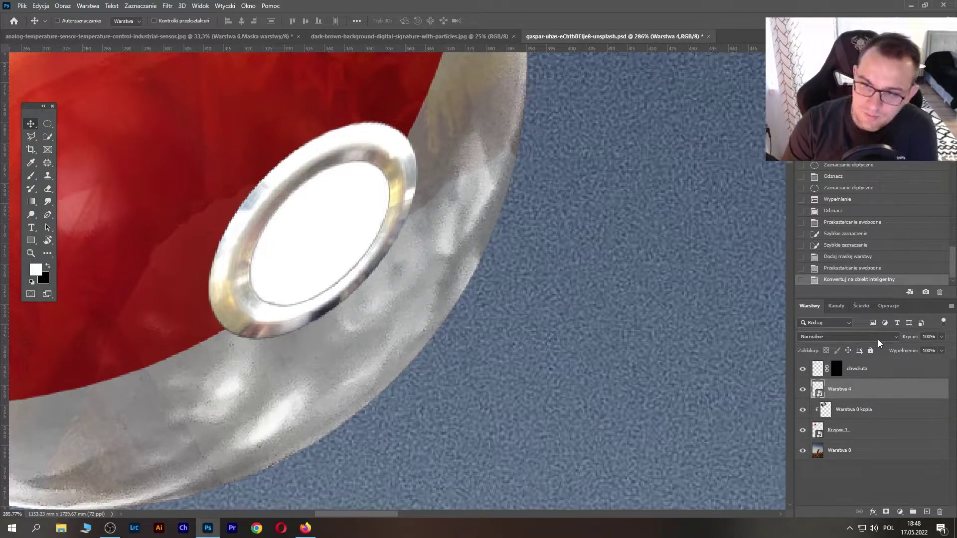
Step: Add Bevel & Emboss with 126% depth, Global Light off, and a 129° angle
{"action": "double_click", "coordinate": [896, 395]}
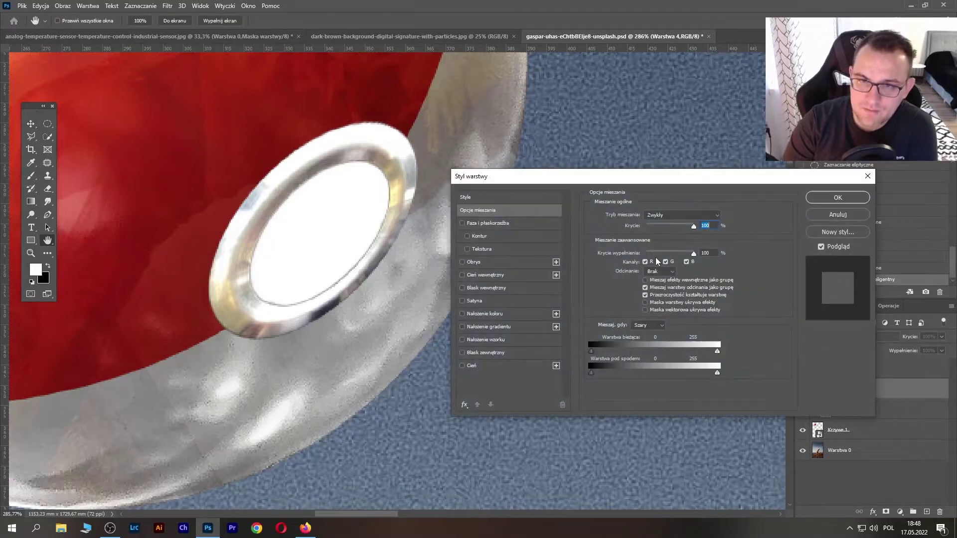
{"action": "left_click", "coordinate": [495, 225]}
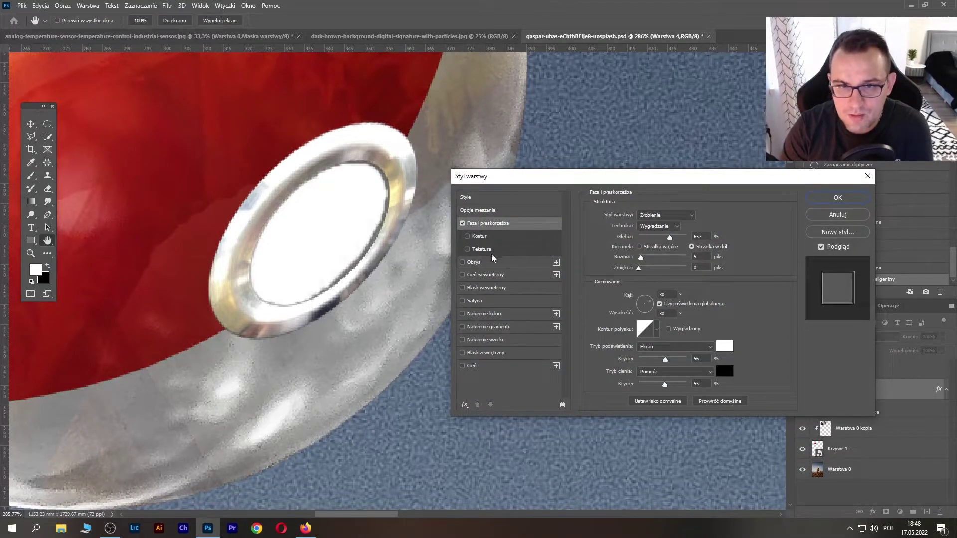
{"action": "left_click", "coordinate": [481, 237]}
{"action": "left_click", "coordinate": [507, 225]}
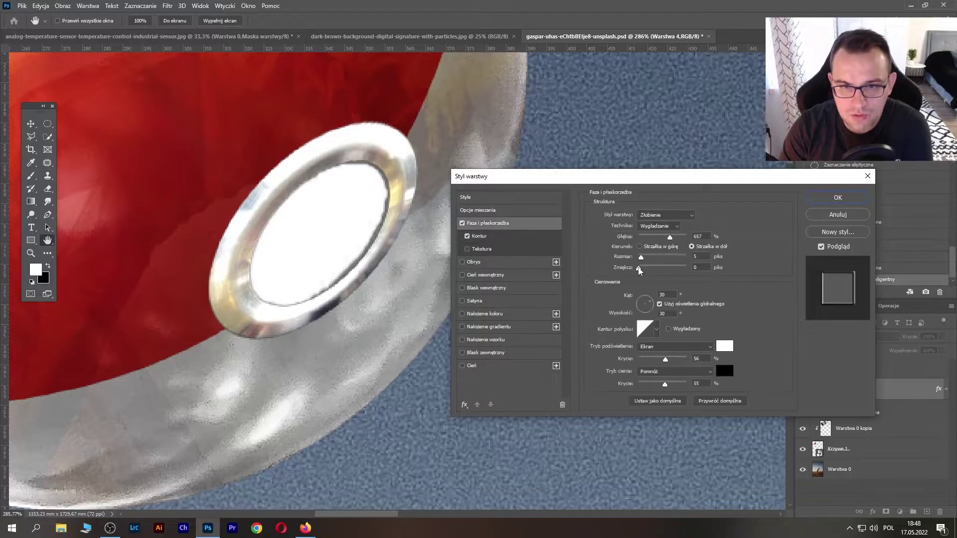
{"action": "mouse_move", "coordinate": [644, 258]}
{"action": "left_mouse_down"}
{"action": "mouse_move", "coordinate": [662, 259]}
{"action": "mouse_move", "coordinate": [654, 256]}
{"action": "left_mouse_up"}
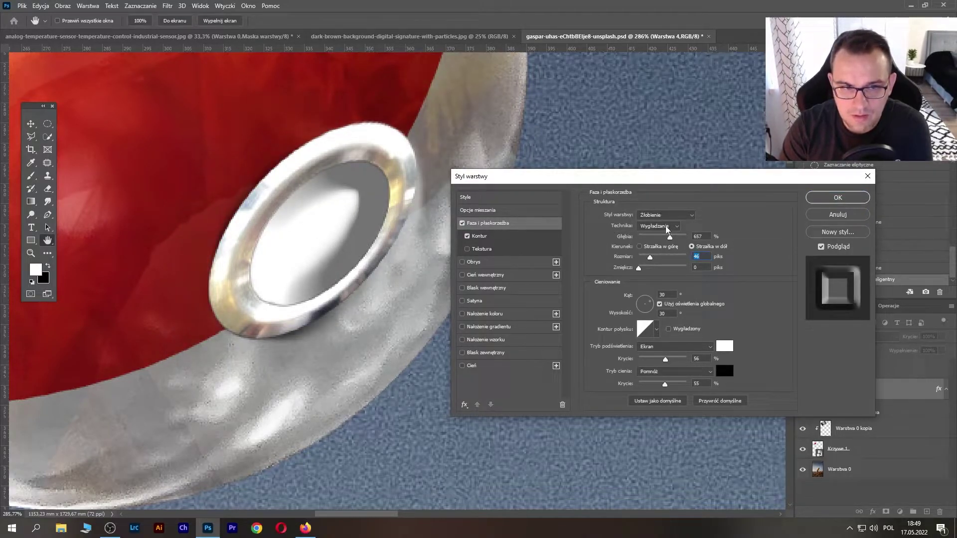
{"action": "left_click_drag", "start_coordinate": [667, 242], "coordinate": [645, 238]}
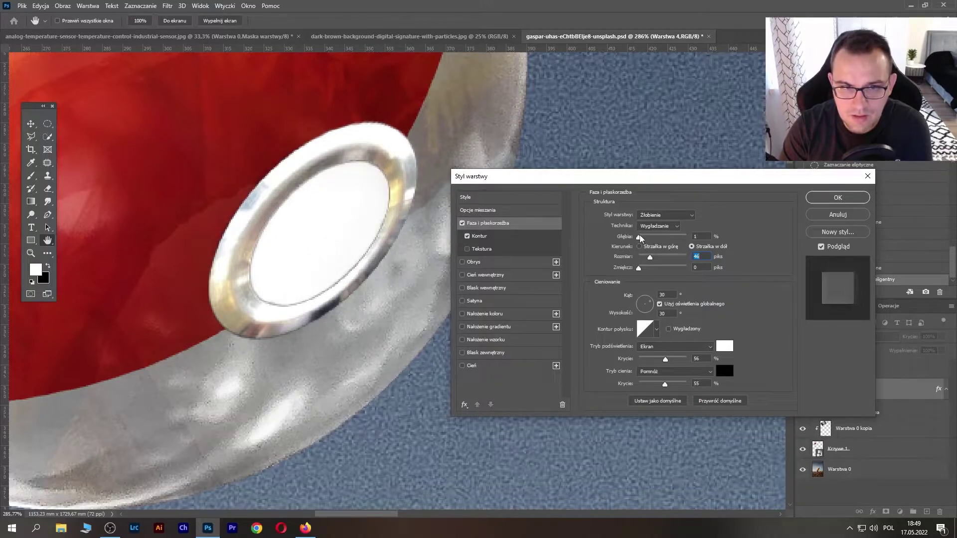
{"action": "left_click_drag", "start_coordinate": [650, 258], "coordinate": [649, 260]}
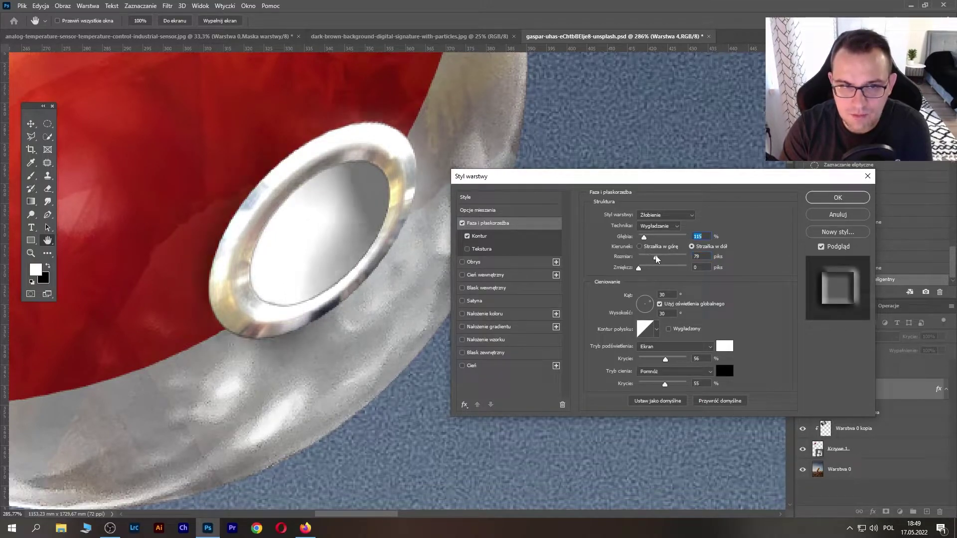
{"action": "left_click", "coordinate": [665, 305]}
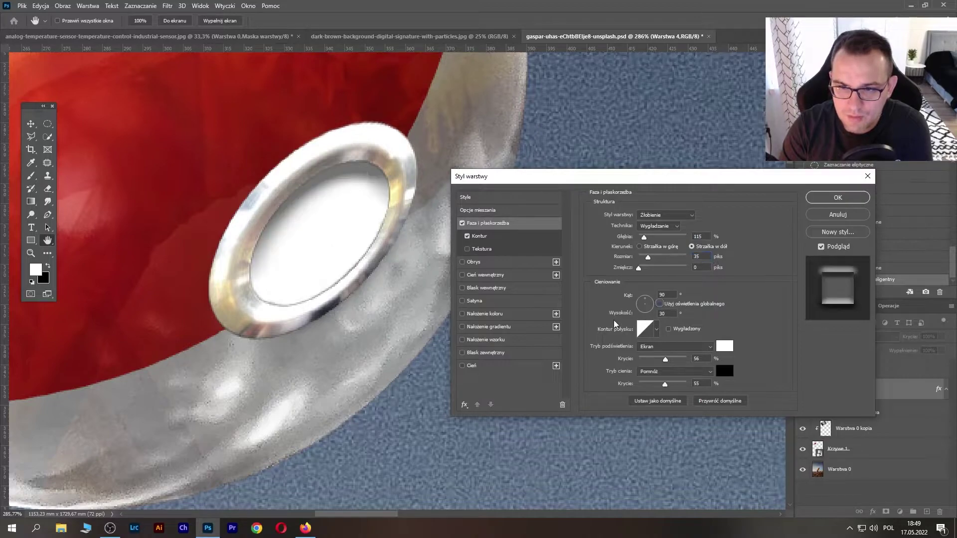
{"action": "left_click_drag", "start_coordinate": [643, 306], "coordinate": [645, 307]}
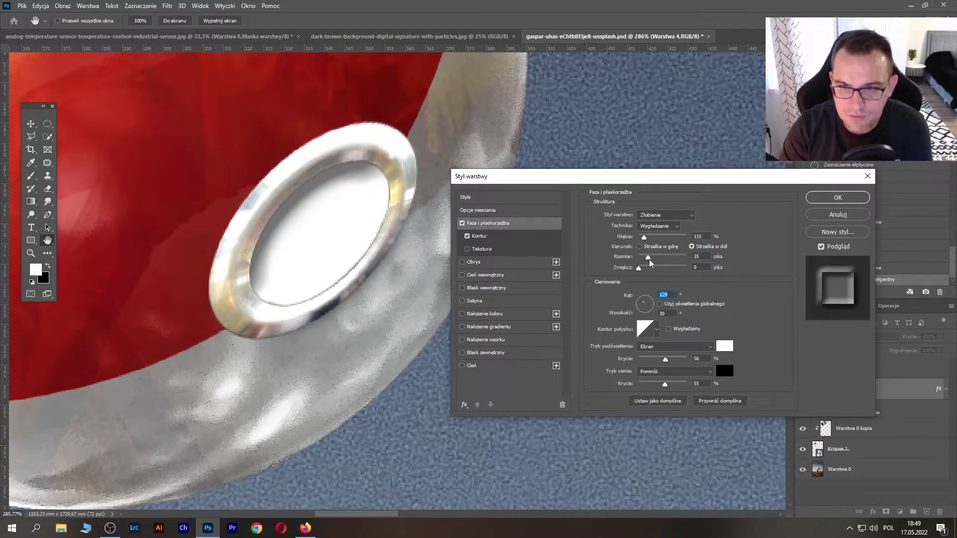
{"action": "left_click", "coordinate": [649, 246]}
{"action": "left_click_drag", "start_coordinate": [648, 259], "coordinate": [646, 261]}
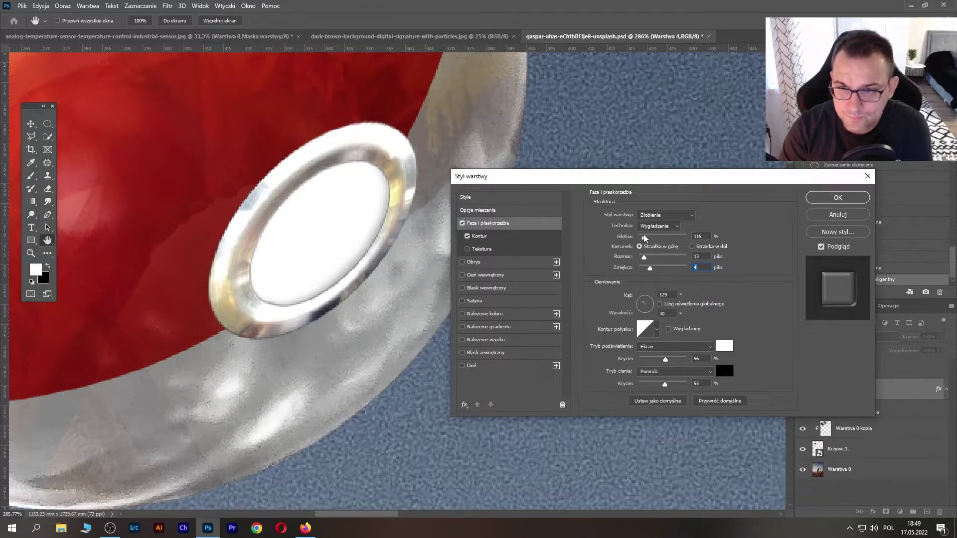
{"action": "left_click_drag", "start_coordinate": [647, 241], "coordinate": [662, 242]}
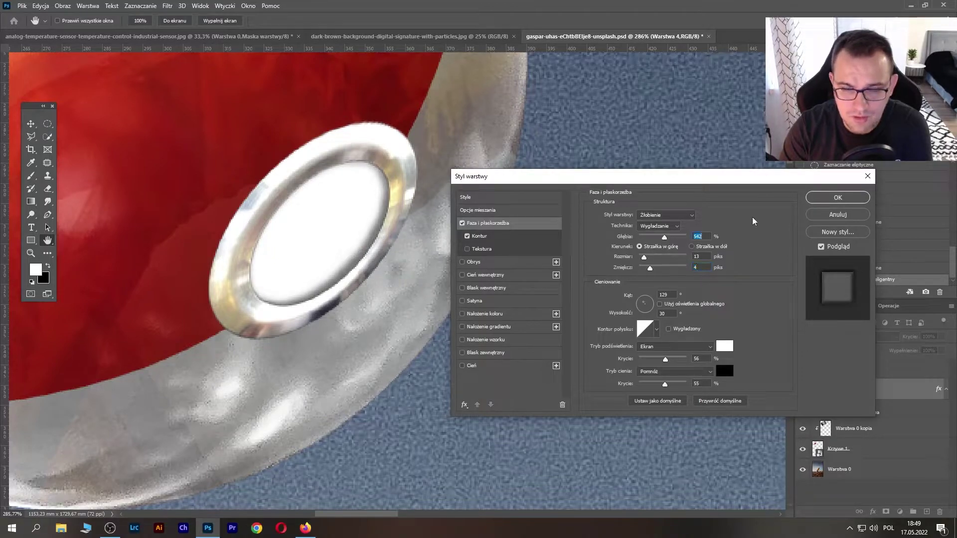
Step: Make it an Inner Bevel, Chisel Soft, size 6 px, softening 2, and apply
{"action": "left_click", "coordinate": [663, 219]}
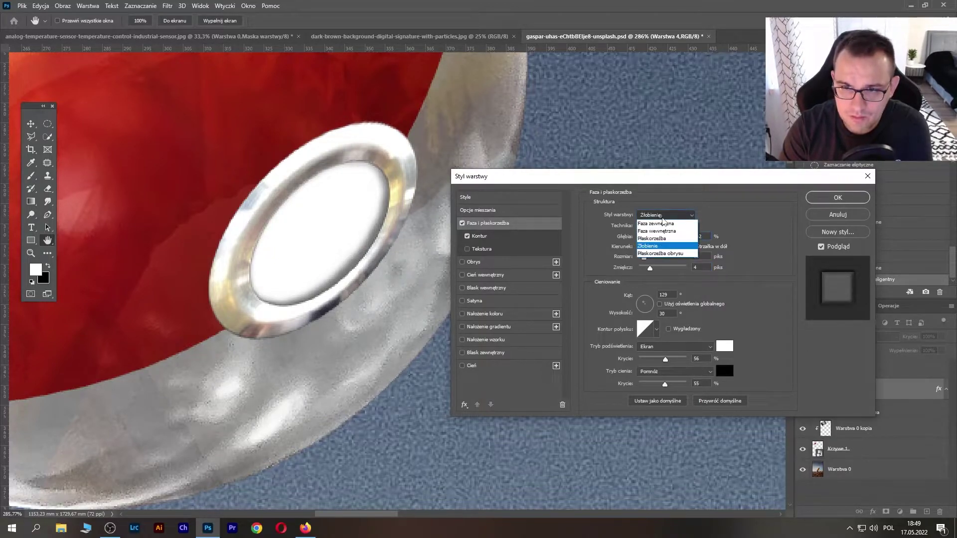
{"action": "left_click", "coordinate": [662, 232]}
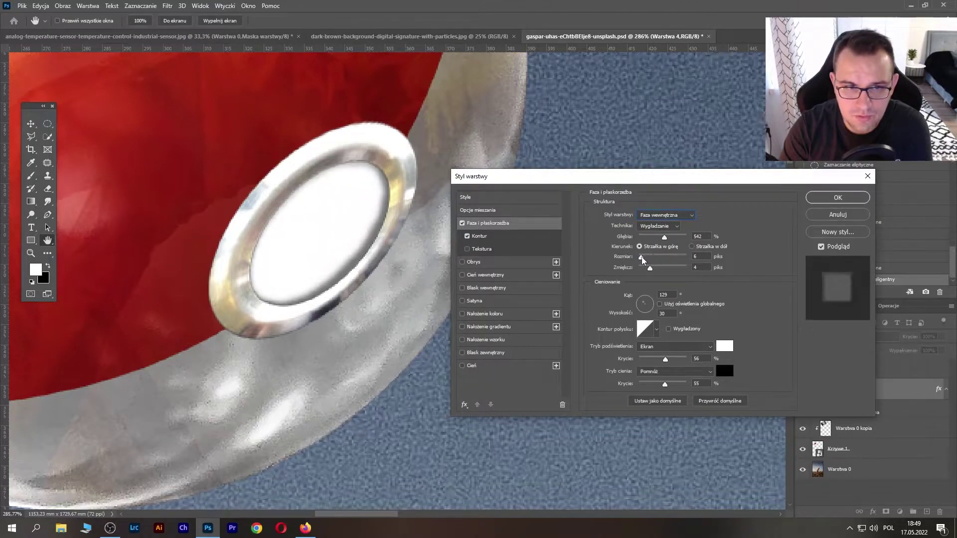
{"action": "left_click_drag", "start_coordinate": [647, 259], "coordinate": [651, 260]}
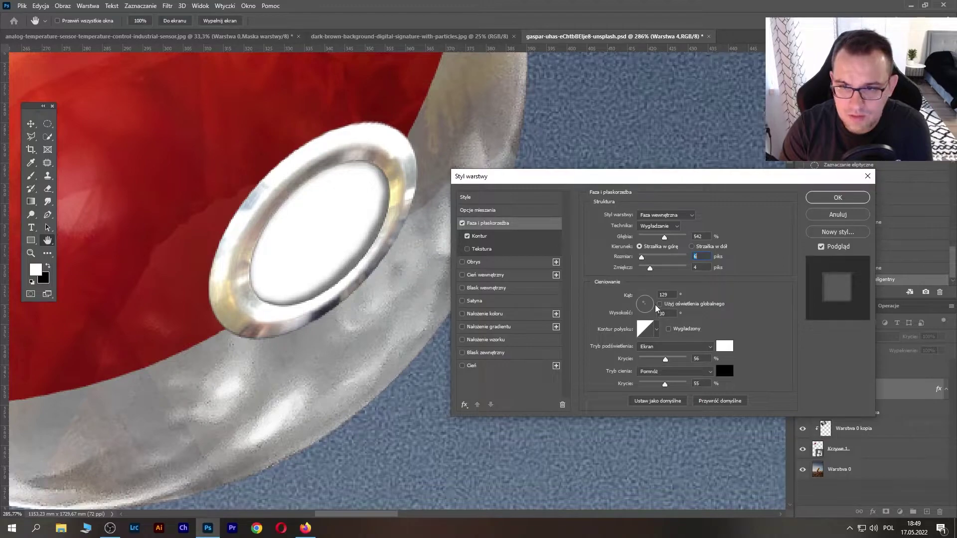
{"action": "left_click", "coordinate": [693, 247]}
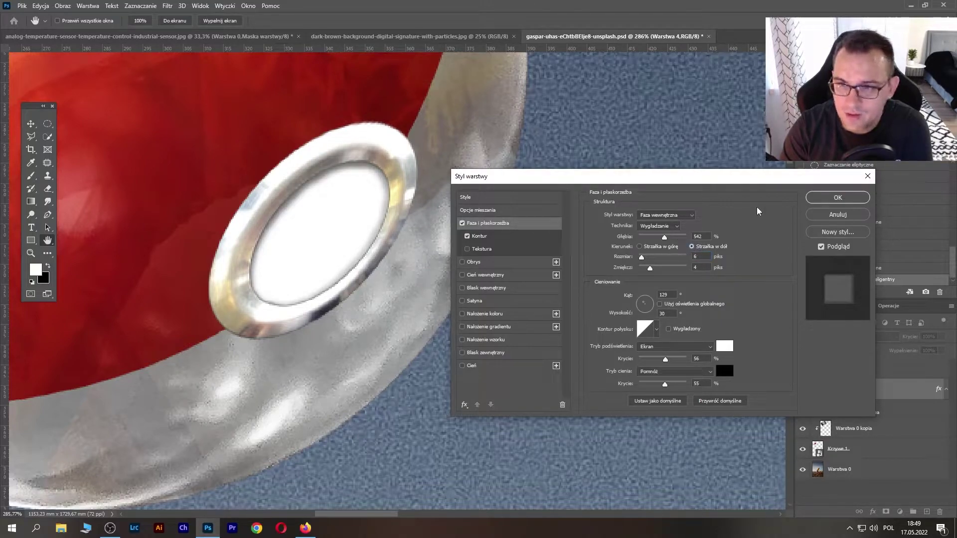
{"action": "left_click", "coordinate": [658, 226]}
{"action": "left_click", "coordinate": [654, 238]}
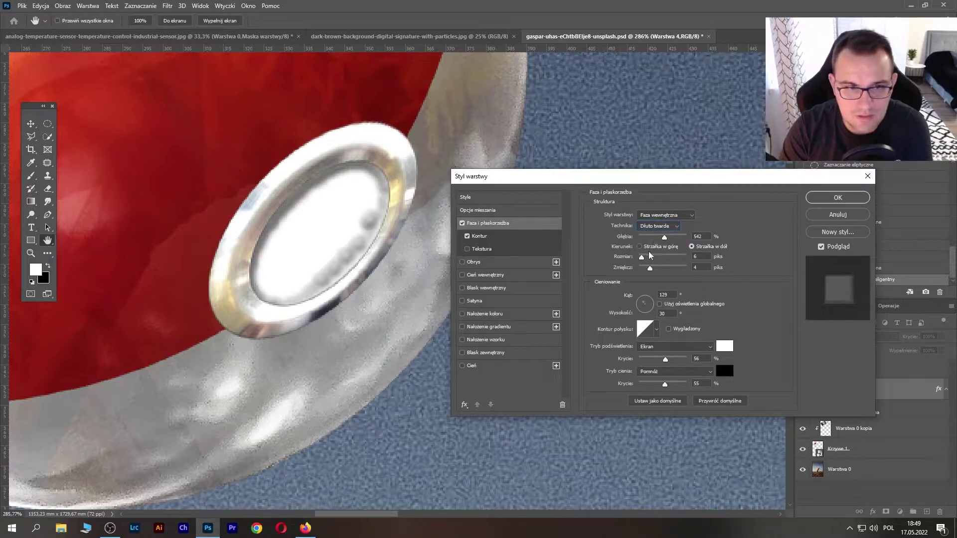
{"action": "left_click", "coordinate": [658, 226]}
{"action": "left_click", "coordinate": [655, 251]}
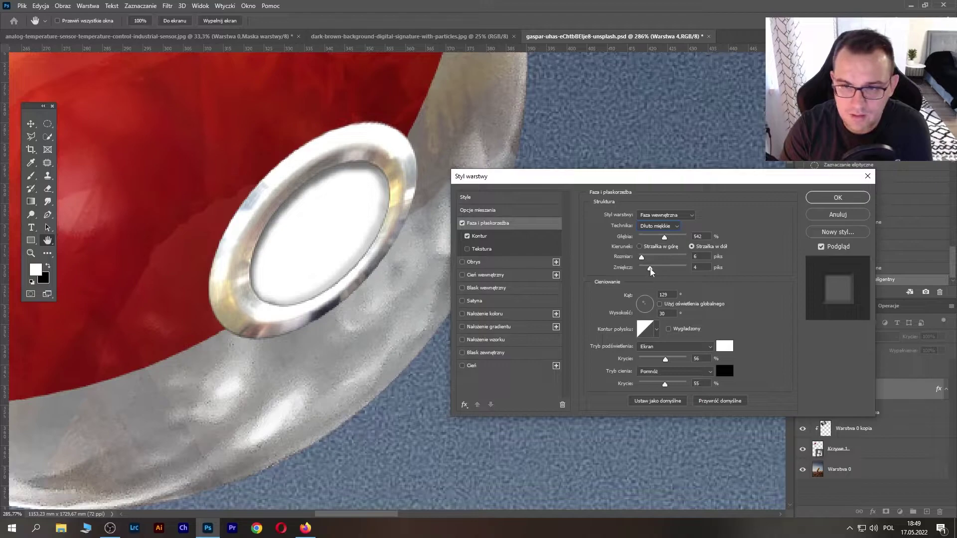
{"action": "left_click_drag", "start_coordinate": [650, 271], "coordinate": [645, 265]}
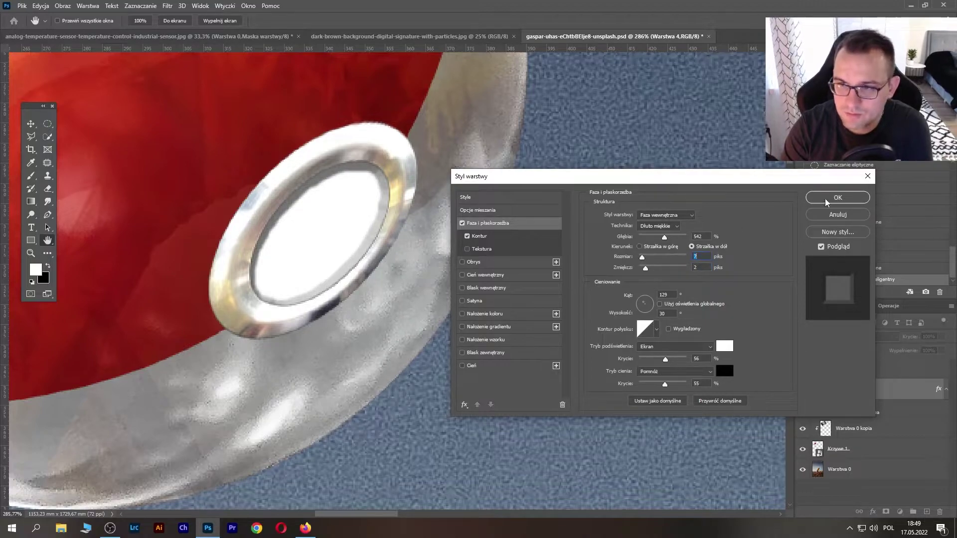
{"action": "left_click", "coordinate": [838, 197]}
Step: Add a Curves adjustment layer (Krzywe 2)
{"action": "left_click", "coordinate": [855, 368]}
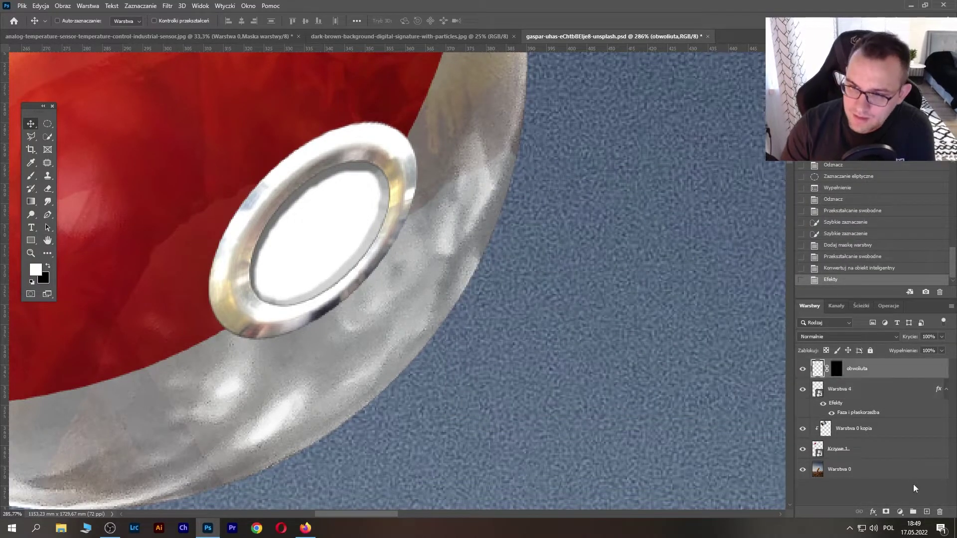
{"action": "left_click", "coordinate": [889, 513]}
{"action": "left_click", "coordinate": [891, 385]}
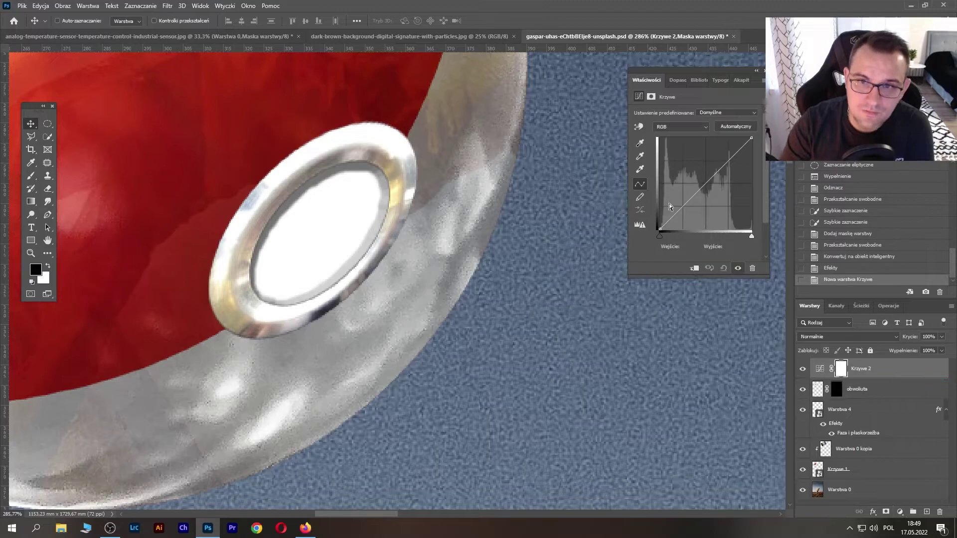
Step: Clip Curves 2 to the button ring and lower its midpoint to 66 at 128
{"action": "left_click", "coordinate": [695, 269]}
{"action": "left_click_drag", "start_coordinate": [706, 184], "coordinate": [706, 206]}
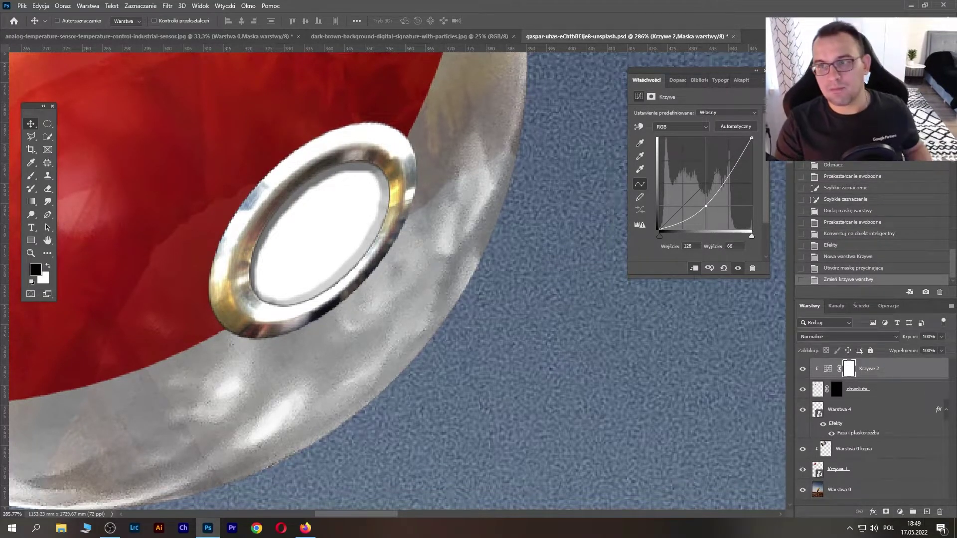
{"action": "scroll", "coordinate": [397, 275], "scroll_direction": "down", "scroll_amount": 4}
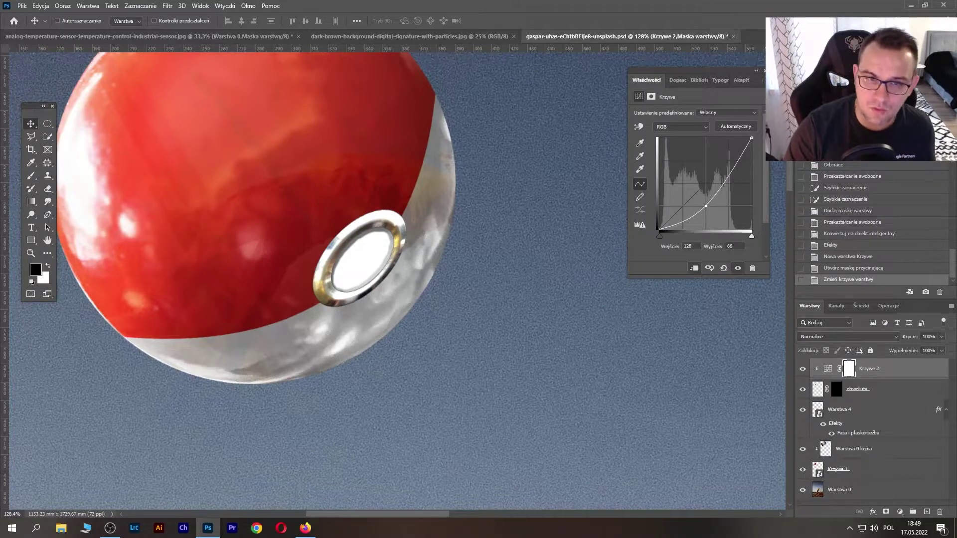
{"action": "scroll", "coordinate": [397, 275], "scroll_direction": "down", "scroll_amount": 3}
{"action": "scroll", "coordinate": [397, 275], "scroll_direction": "down", "scroll_amount": 3}
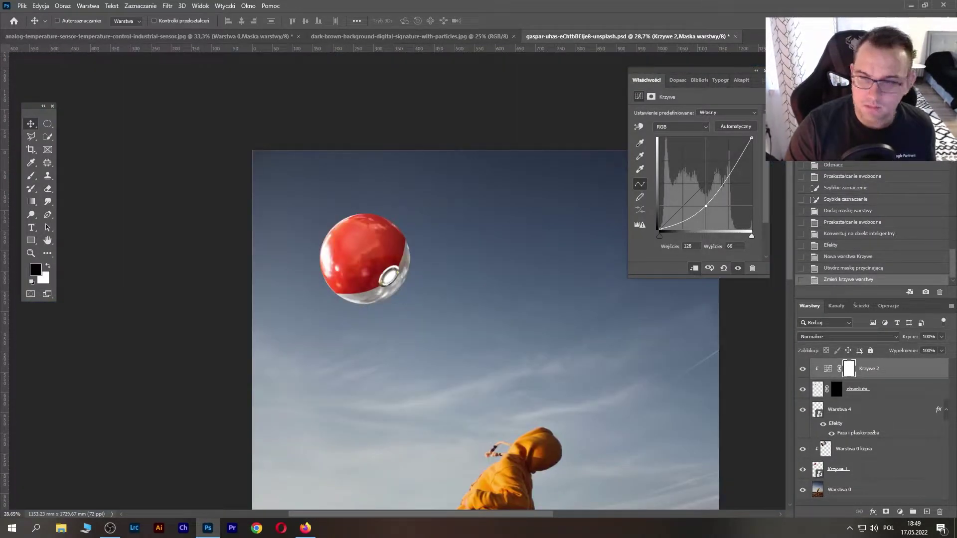
Step: Add empty layer Warstwa 5 on top, with white as the foreground colour
{"action": "scroll", "coordinate": [396, 275], "scroll_direction": "up", "scroll_amount": 3}
{"action": "scroll", "coordinate": [396, 275], "scroll_direction": "up", "scroll_amount": 3}
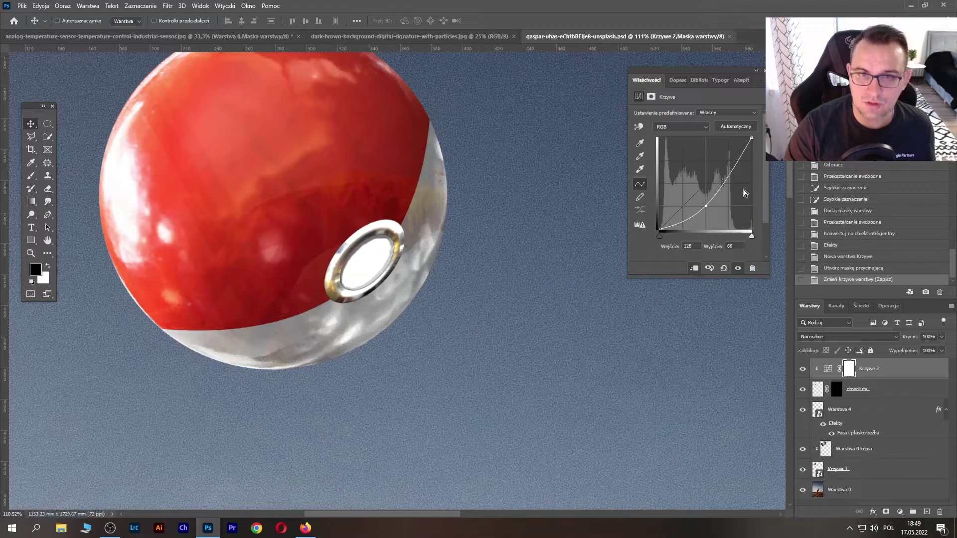
{"action": "left_click", "coordinate": [927, 513]}
{"action": "key", "text": "x"}
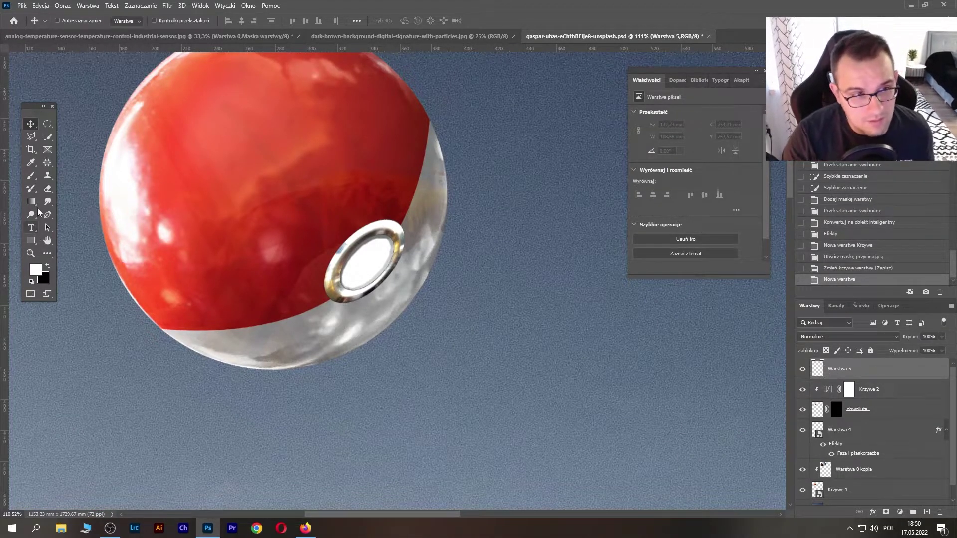
Step: Start a pen path left of the ball and curve it along the red edge to the ring
{"action": "left_click", "coordinate": [48, 214]}
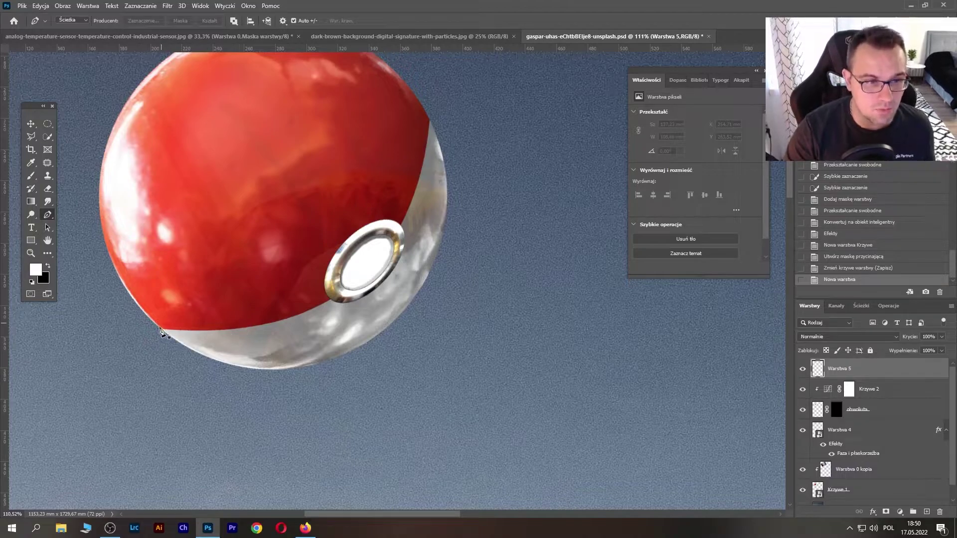
{"action": "left_click", "coordinate": [123, 328]}
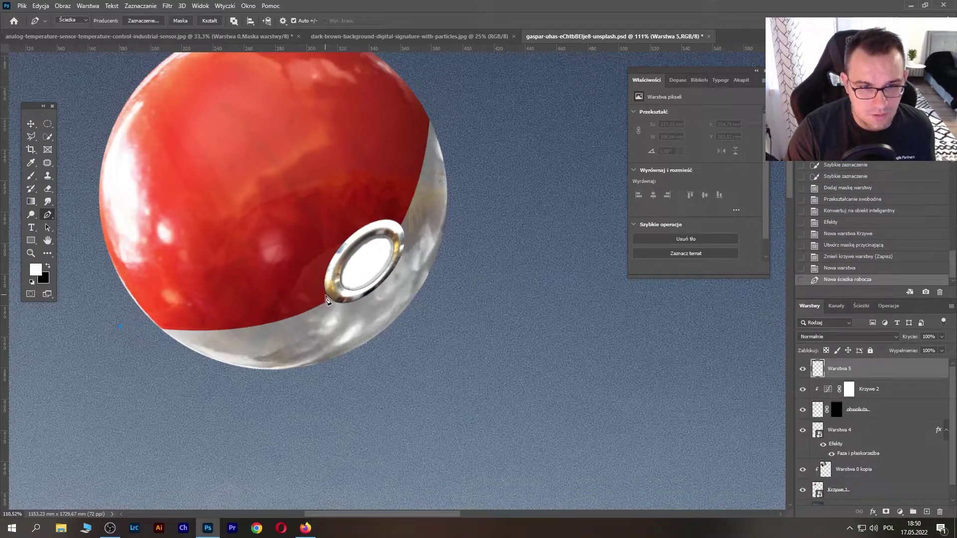
{"action": "left_click_drag", "start_coordinate": [327, 295], "coordinate": [363, 260]}
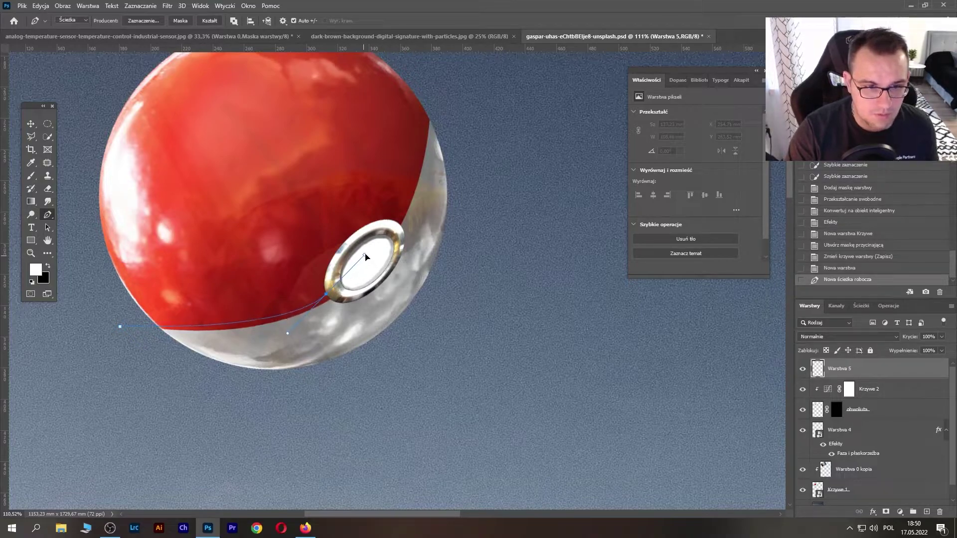
{"action": "left_click_drag", "start_coordinate": [428, 115], "coordinate": [430, 79]}
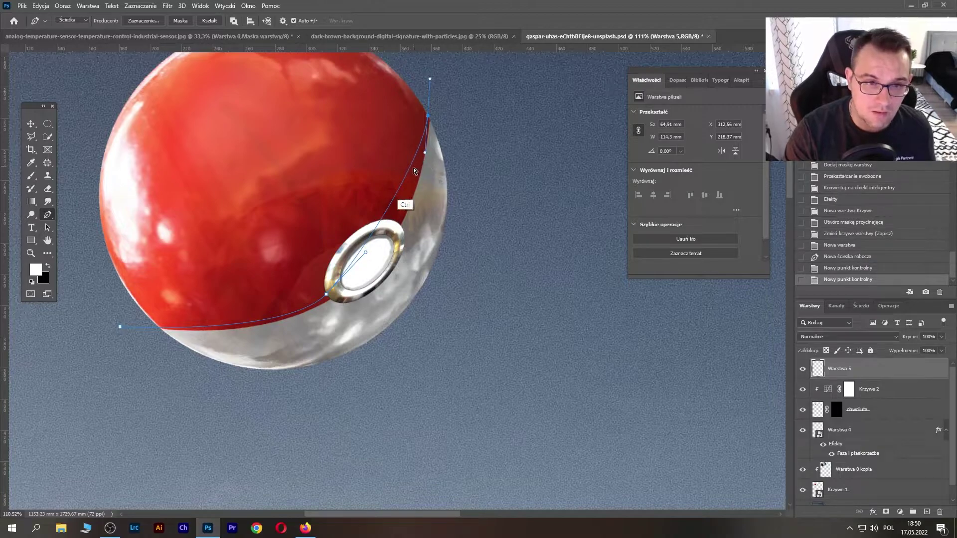
{"action": "key", "text": "ctrl+z"}
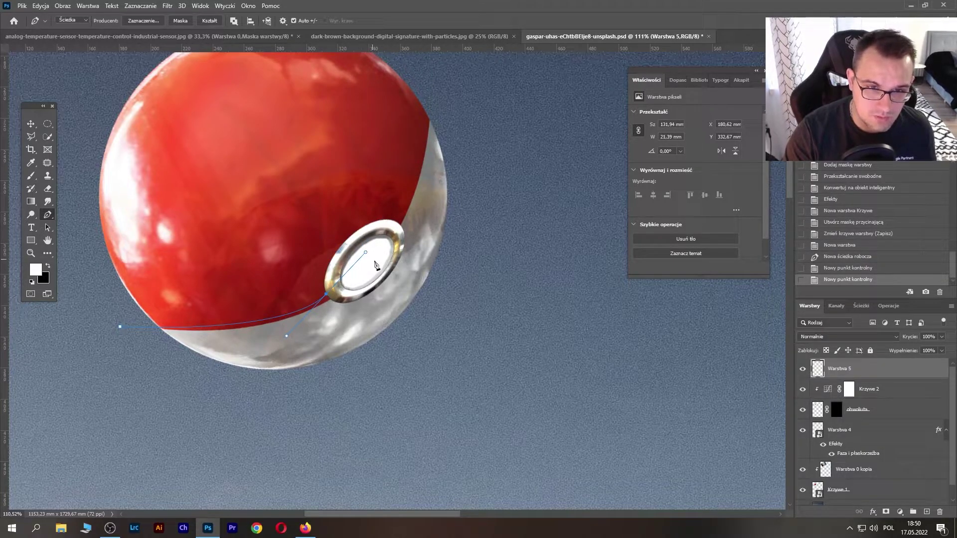
{"action": "key", "text": "ctrl+z"}
{"action": "left_click_drag", "start_coordinate": [367, 255], "coordinate": [362, 282]}
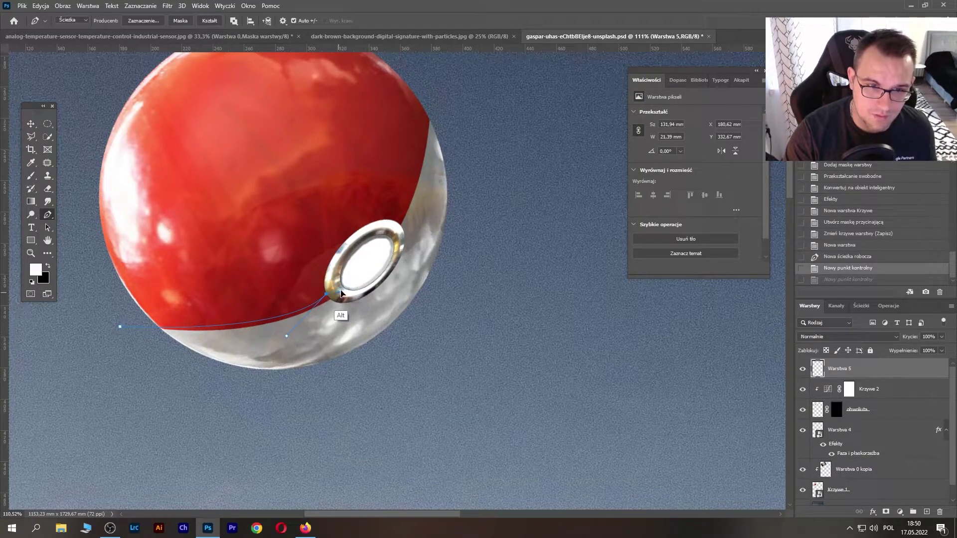
{"action": "left_click_drag", "start_coordinate": [361, 282], "coordinate": [344, 283]}
Step: Extend the path up over the ball's right edge and back down, refining the curve at the ring
{"action": "left_click_drag", "start_coordinate": [400, 214], "coordinate": [407, 191]}
{"action": "mouse_move", "coordinate": [428, 100]}
{"action": "left_mouse_down"}
{"action": "mouse_move", "coordinate": [427, 55]}
{"action": "mouse_move", "coordinate": [433, 66]}
{"action": "left_mouse_up"}
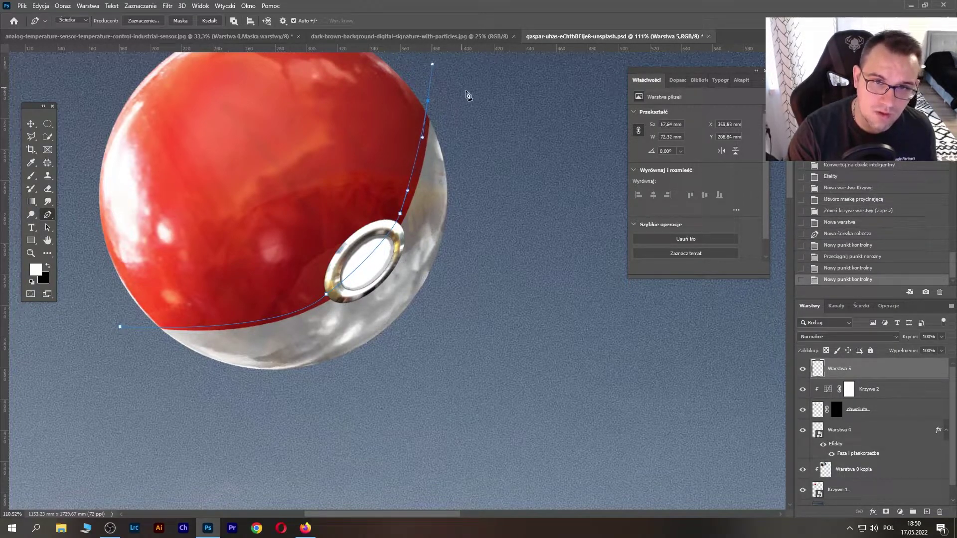
{"action": "left_click", "coordinate": [457, 66]}
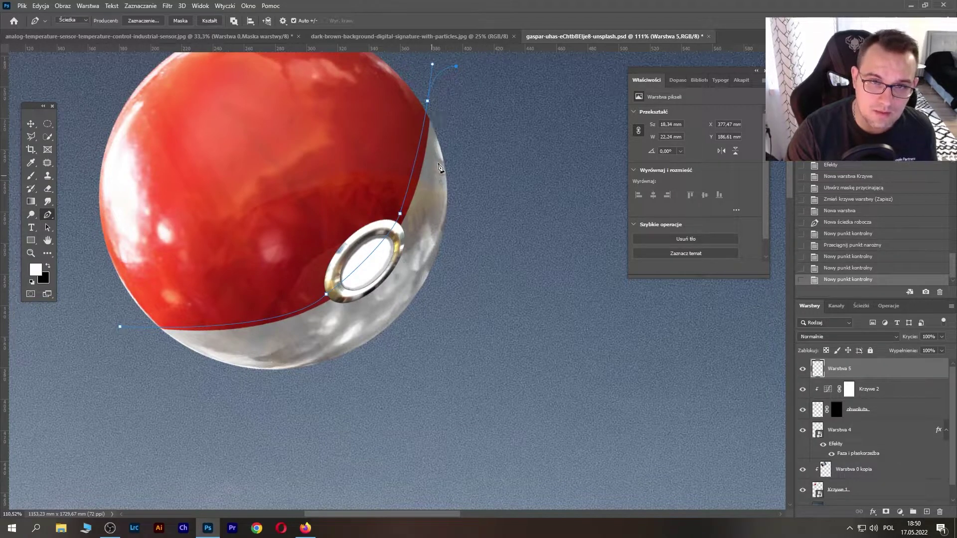
{"action": "left_click_drag", "start_coordinate": [444, 114], "coordinate": [436, 131]}
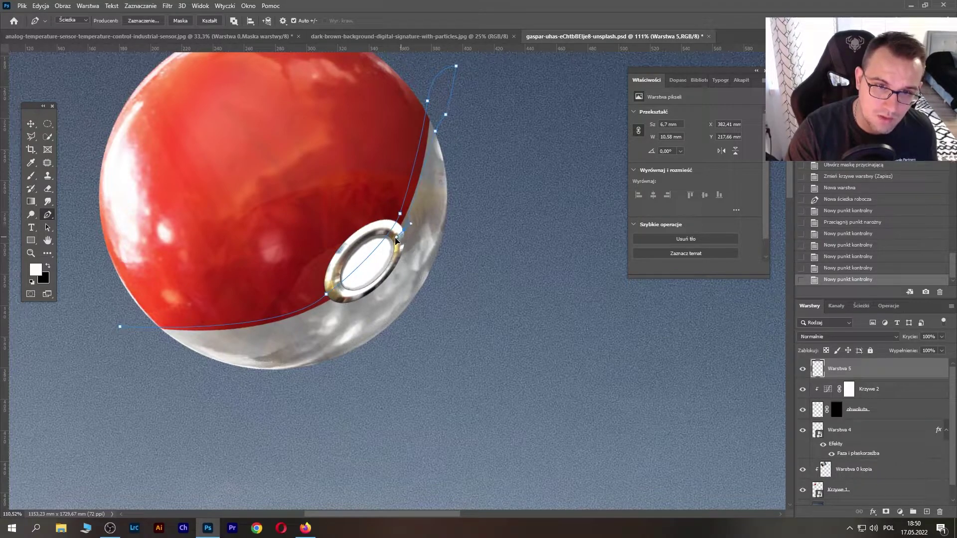
{"action": "key", "text": "alt"}
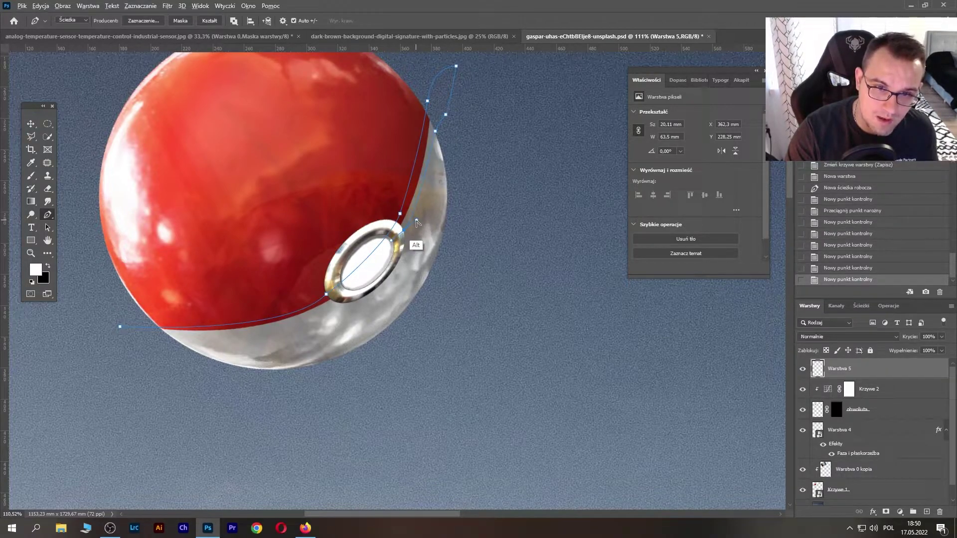
{"action": "left_click_drag", "start_coordinate": [417, 220], "coordinate": [429, 198]}
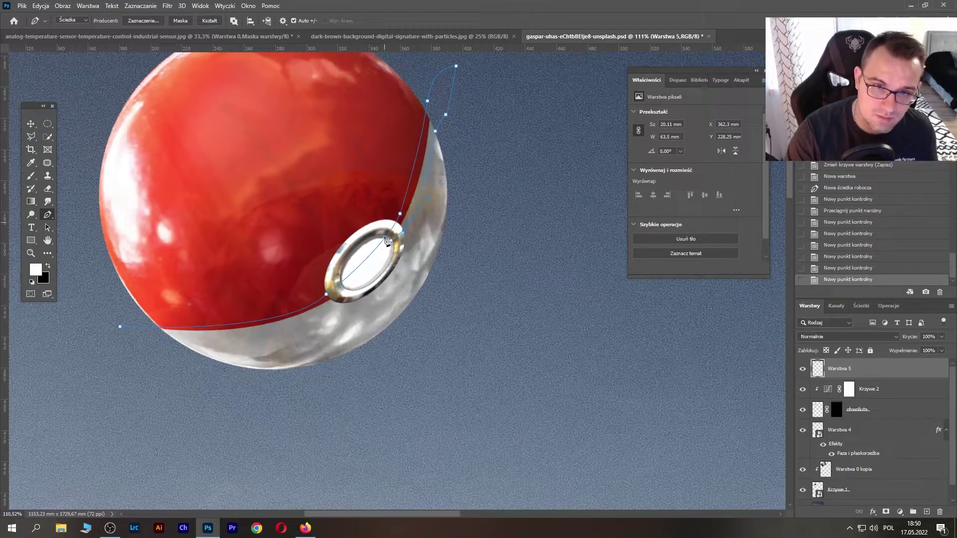
{"action": "left_click", "coordinate": [405, 234], "text": "alt"}
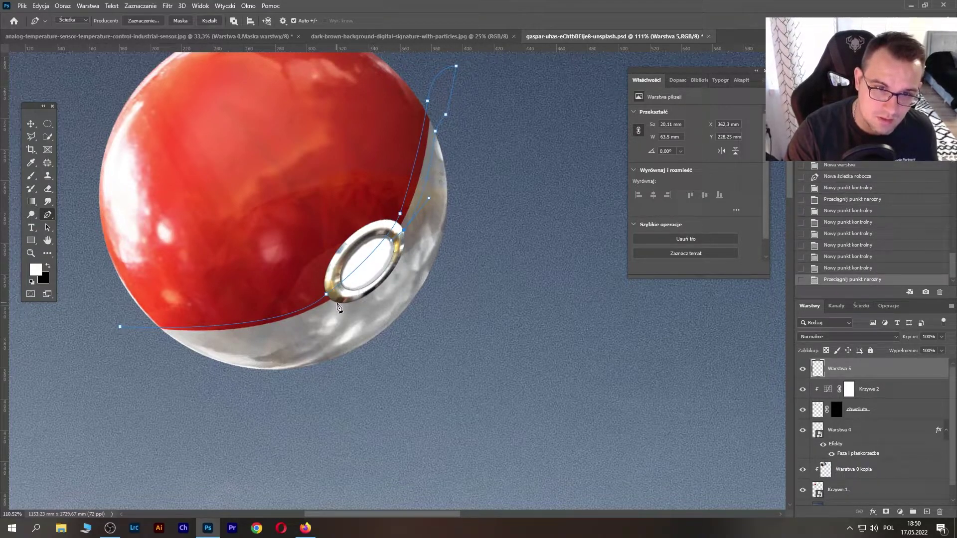
{"action": "left_click", "coordinate": [392, 244], "text": "alt"}
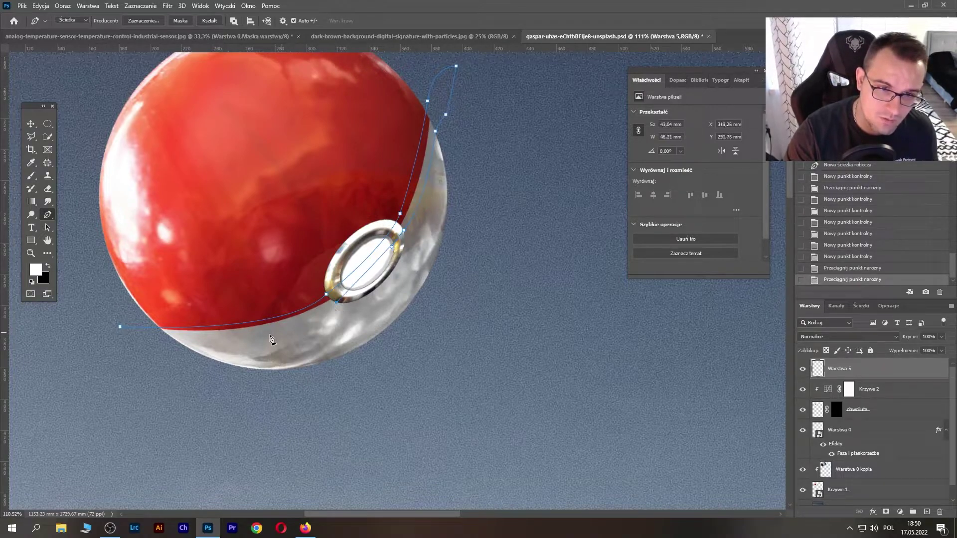
Step: Run the path along the ball's bottom edge, close it at the start, and load it as a selection
{"action": "left_click", "coordinate": [180, 347]}
{"action": "left_click_drag", "start_coordinate": [179, 343], "coordinate": [321, 339]}
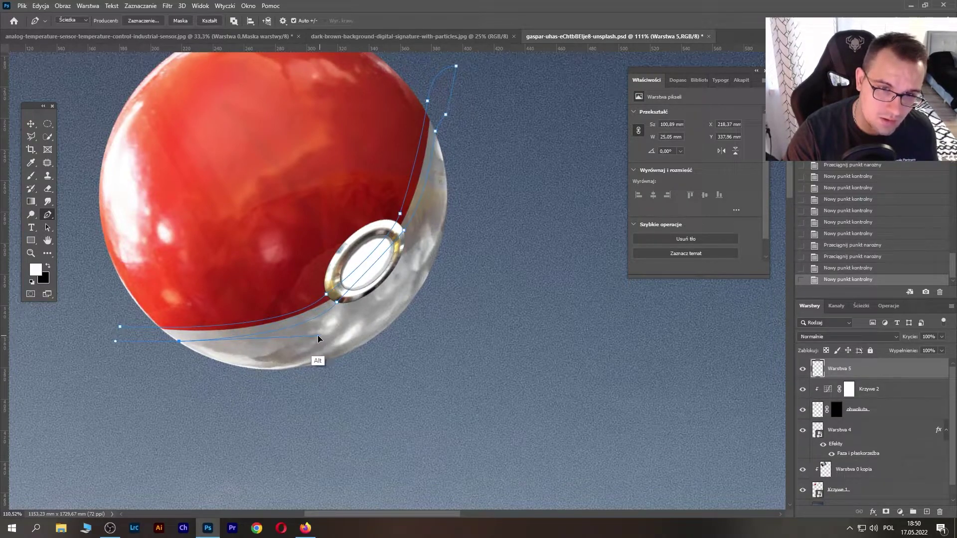
{"action": "left_click_drag", "start_coordinate": [318, 339], "coordinate": [319, 328]}
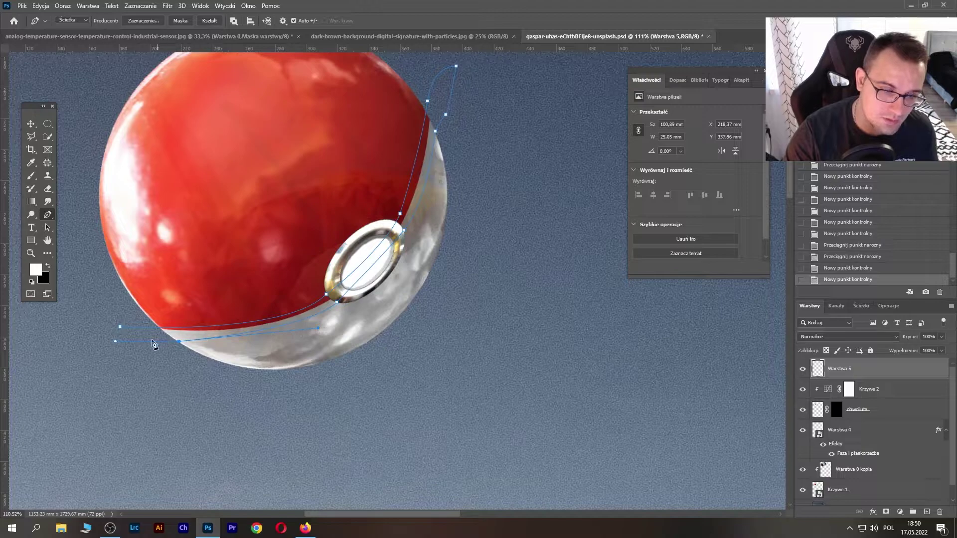
{"action": "left_click", "coordinate": [120, 327]}
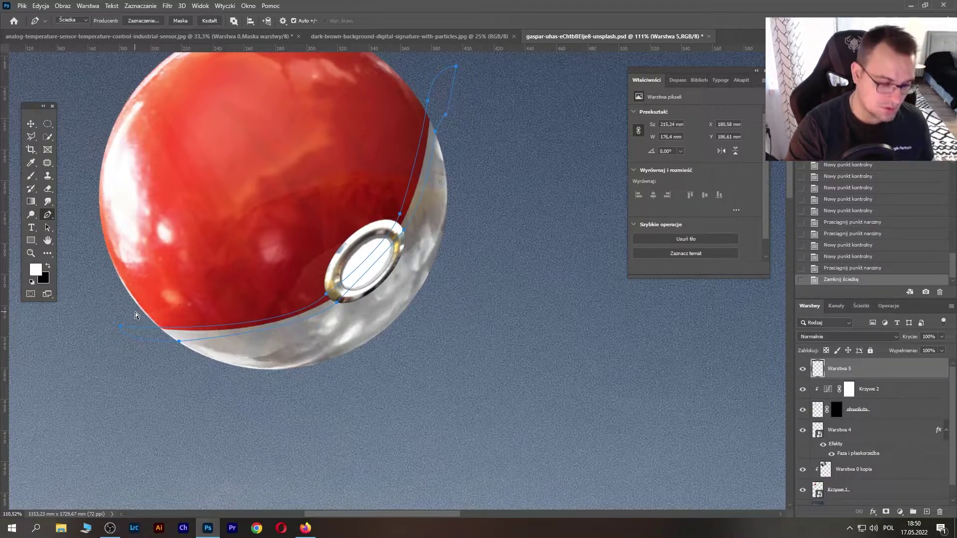
{"action": "key", "text": "ctrl+Return"}
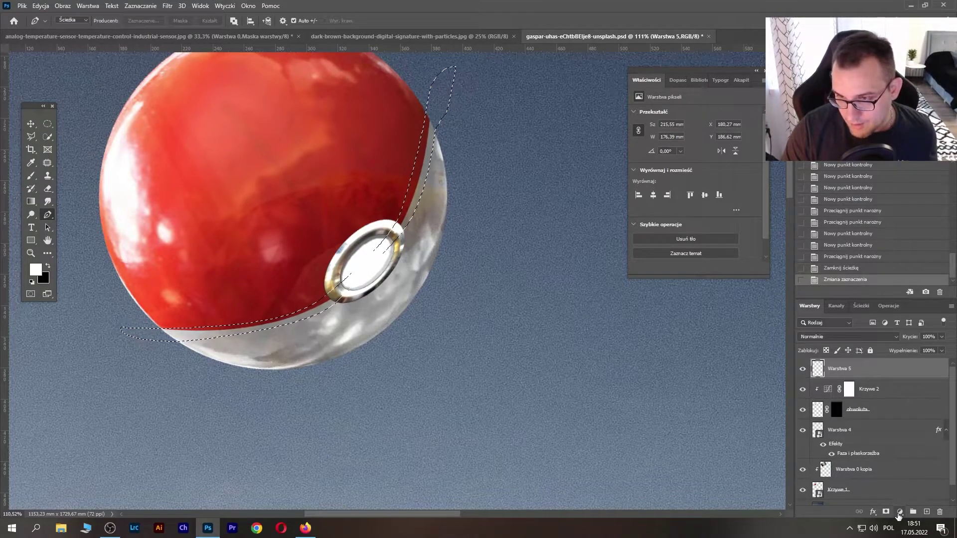
Step: Add Curves adjustment Krzywe 3 for the band, pull it down to black, and clip it below Warstwa 5
{"action": "left_click", "coordinate": [899, 514]}
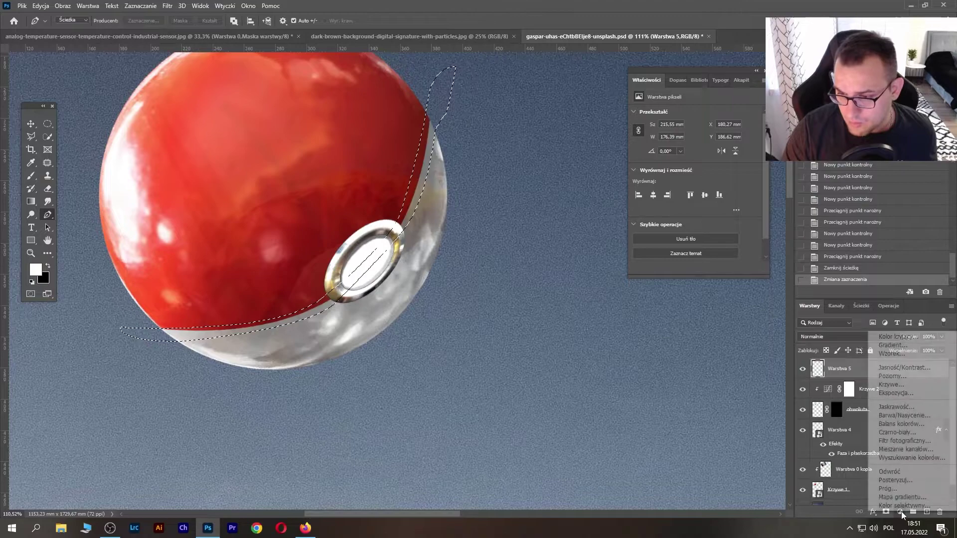
{"action": "left_click", "coordinate": [915, 390]}
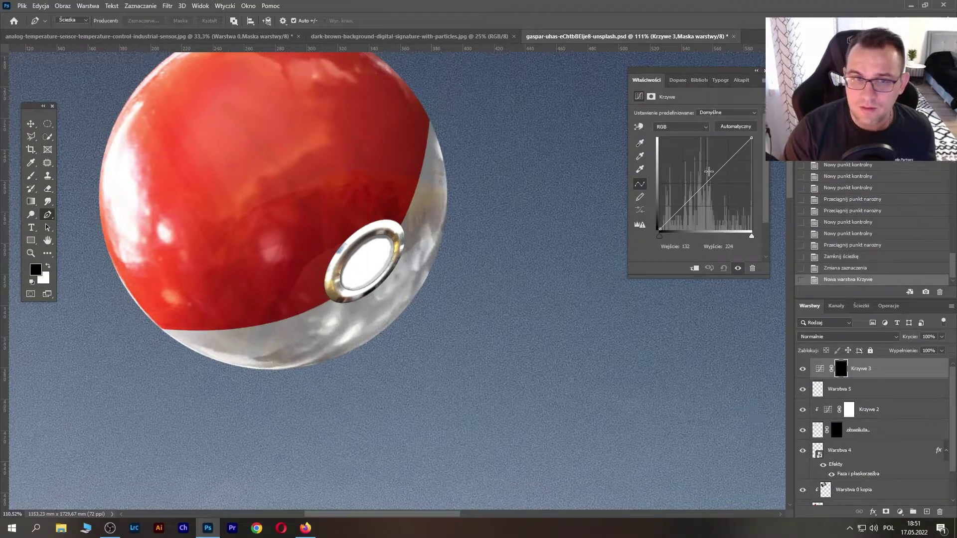
{"action": "mouse_move", "coordinate": [714, 177]}
{"action": "left_mouse_down"}
{"action": "mouse_move", "coordinate": [744, 232]}
{"action": "mouse_move", "coordinate": [731, 205]}
{"action": "left_mouse_up"}
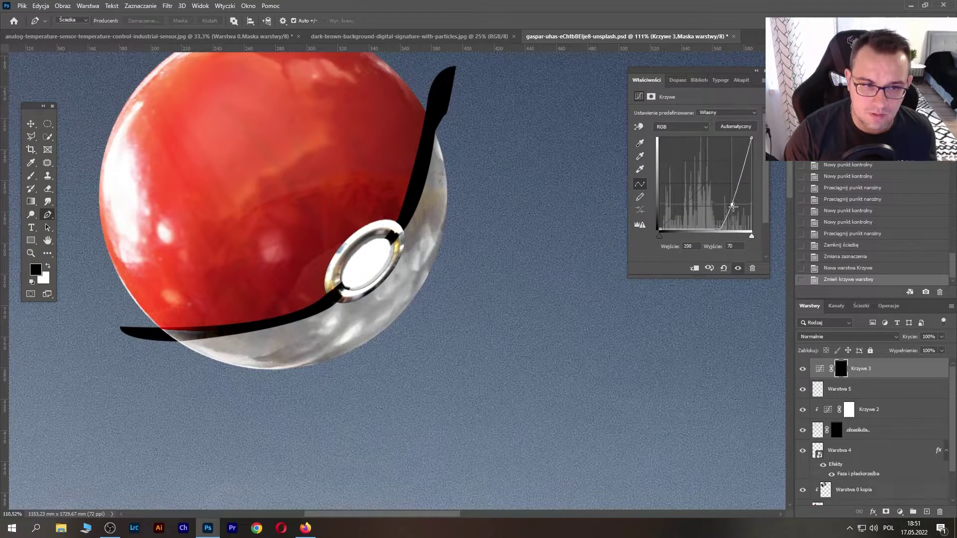
{"action": "mouse_move", "coordinate": [750, 143]}
{"action": "left_mouse_down"}
{"action": "mouse_move", "coordinate": [749, 182]}
{"action": "mouse_move", "coordinate": [730, 218]}
{"action": "left_mouse_up"}
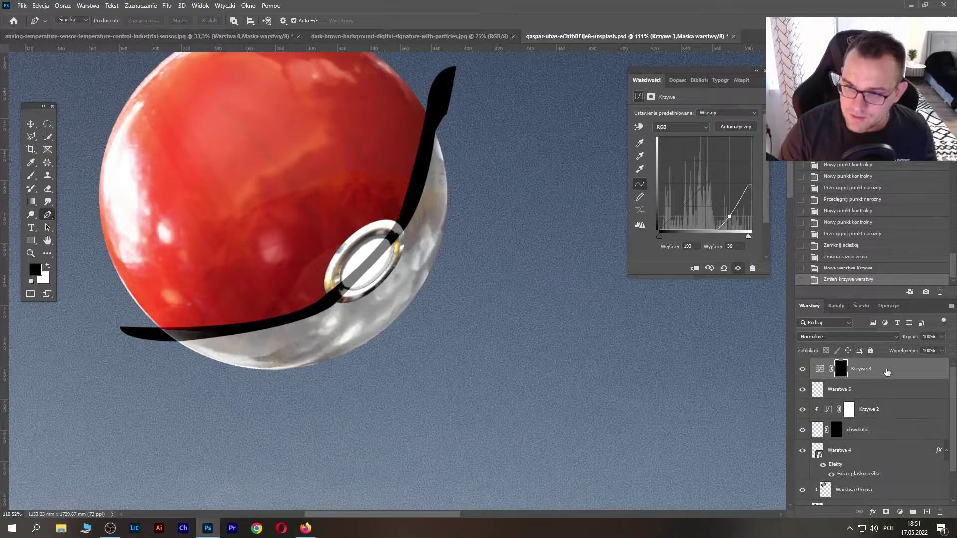
{"action": "left_click_drag", "start_coordinate": [880, 395], "coordinate": [863, 404]}
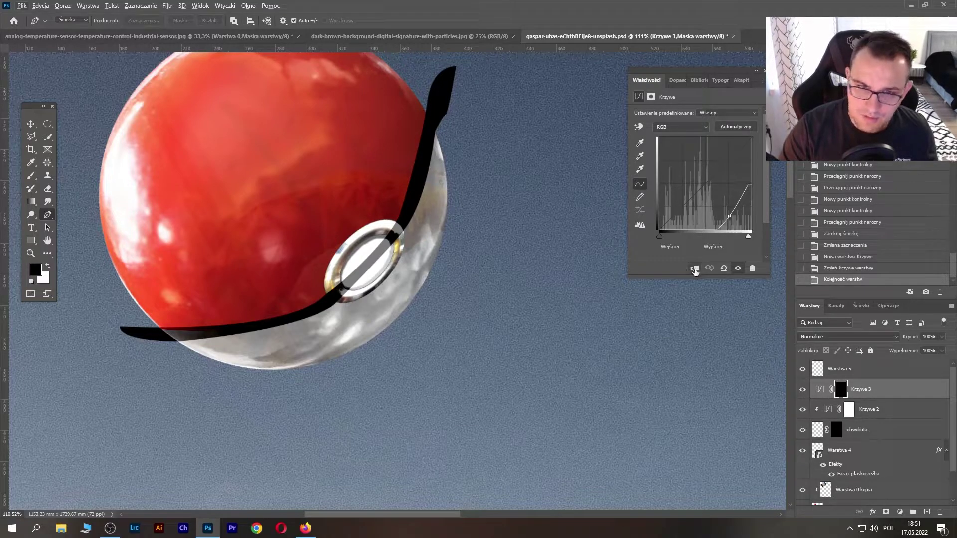
{"action": "left_click", "coordinate": [881, 395], "text": "alt"}
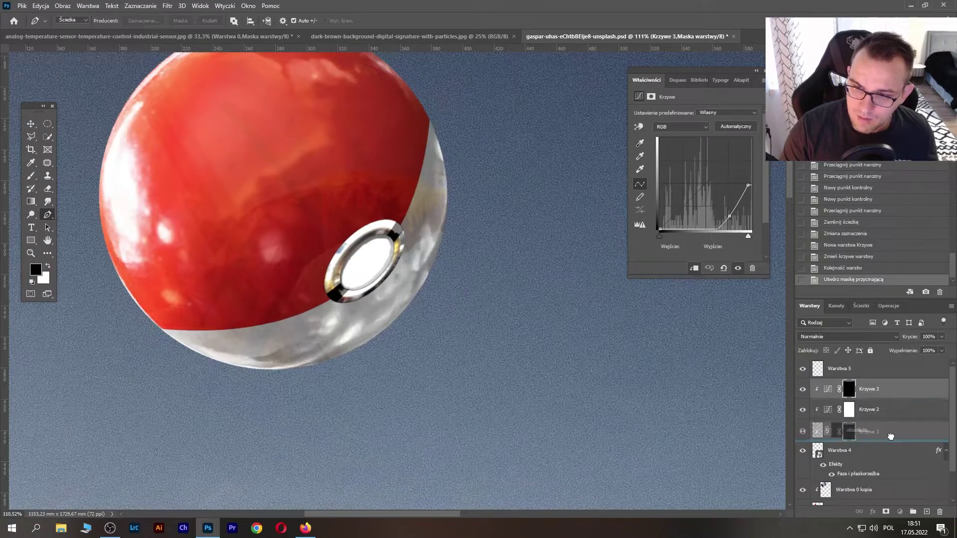
Step: Move Krzywe 3 below obwoluta and rename ball layer Warstwa 4 to 'pokeball'
{"action": "left_click_drag", "start_coordinate": [885, 392], "coordinate": [859, 439]}
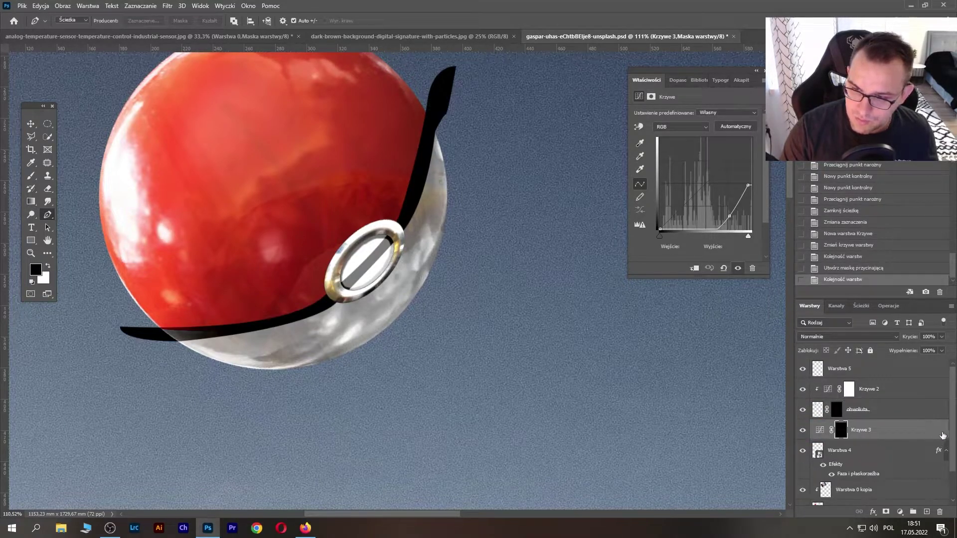
{"action": "double_click", "coordinate": [836, 451]}
{"action": "type", "text": "pol"}
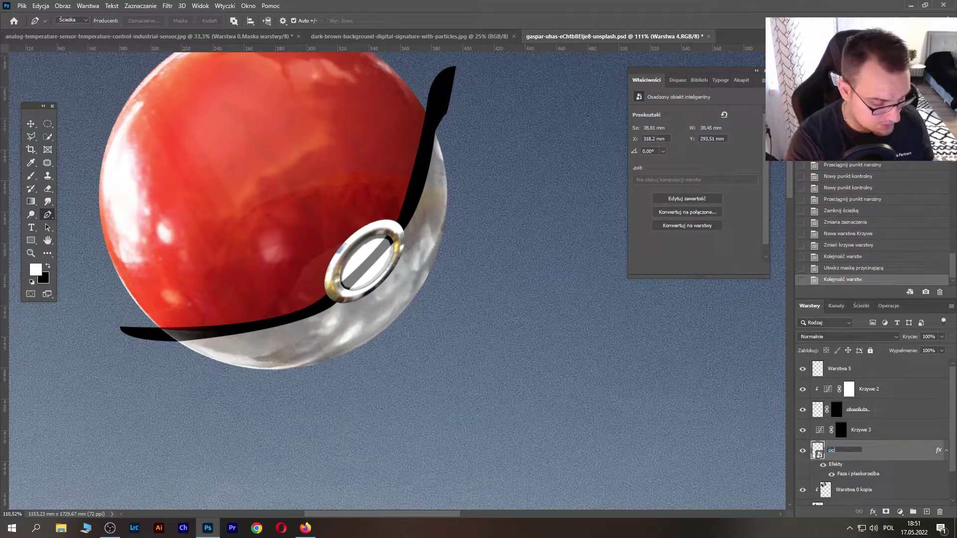
{"action": "type", "text": "al"}
{"action": "key", "text": "Return"}
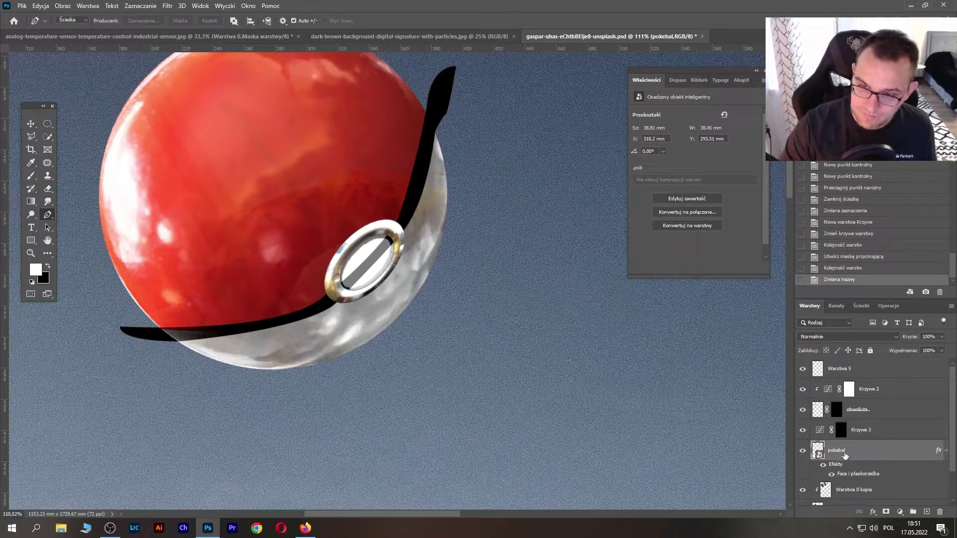
{"action": "double_click", "coordinate": [852, 455]}
{"action": "type", "text": "l"}
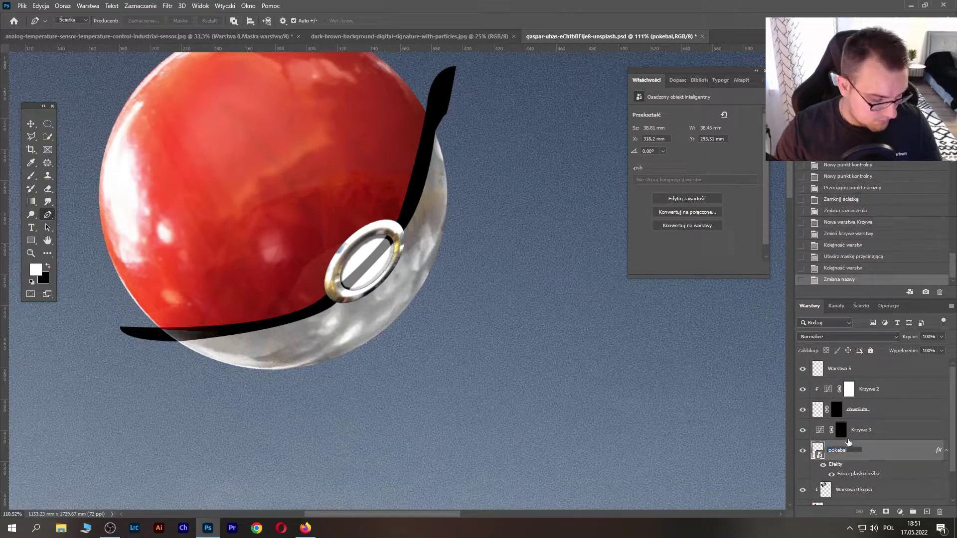
{"action": "key", "text": "Return"}
Step: Clip Krzywe 3 directly above the pokeball layer so the band stays inside the sphere
{"action": "left_click", "coordinate": [867, 435]}
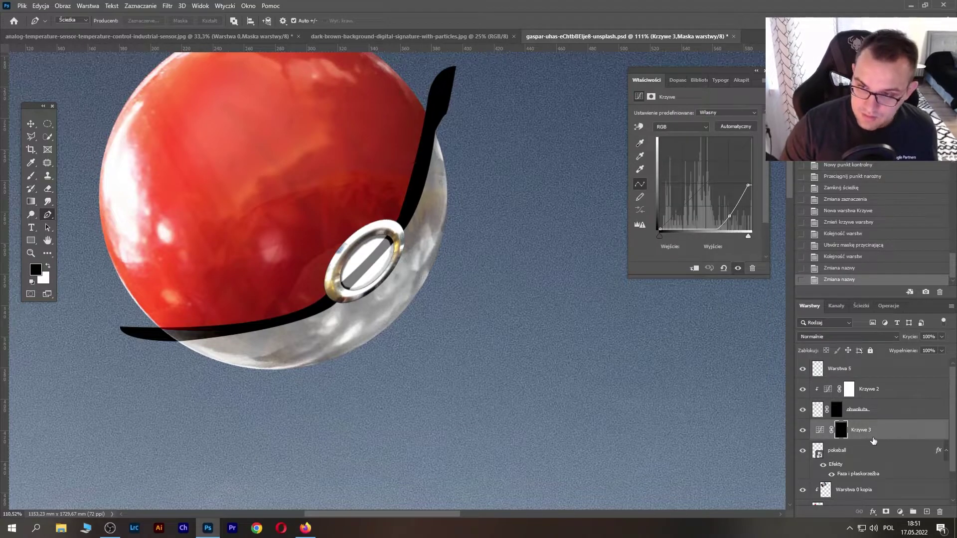
{"action": "left_click", "coordinate": [694, 268]}
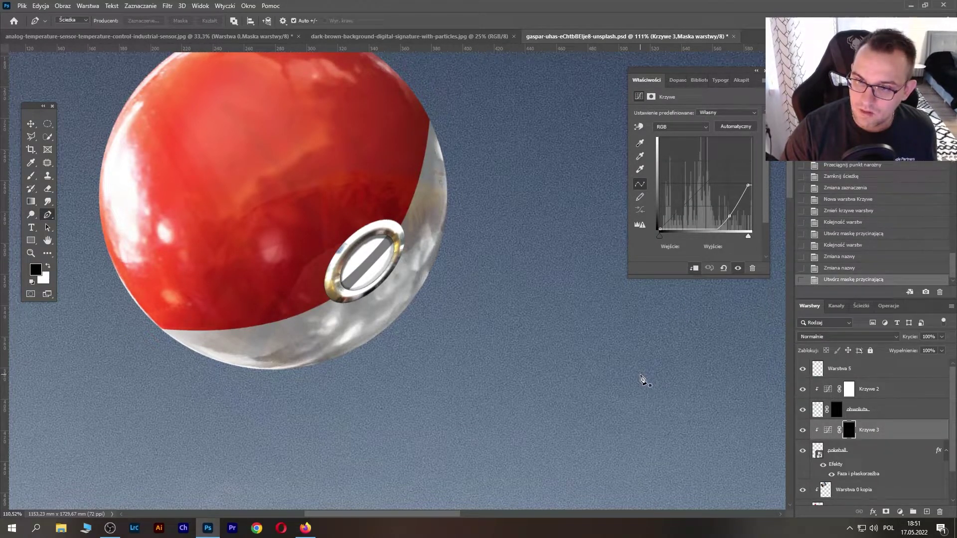
{"action": "scroll", "coordinate": [897, 429], "scroll_direction": "down", "scroll_amount": 2}
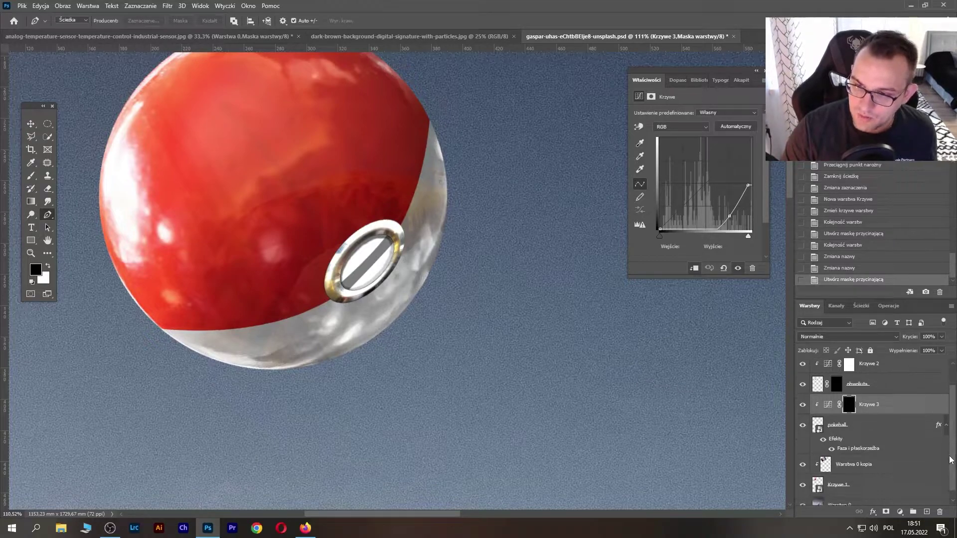
{"action": "left_click_drag", "start_coordinate": [883, 399], "coordinate": [862, 457]}
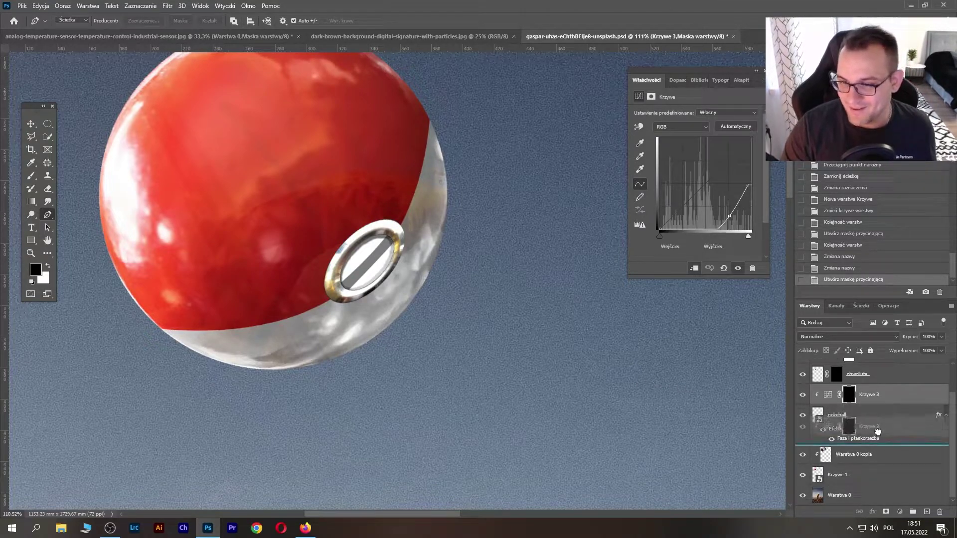
{"action": "left_click", "coordinate": [694, 268]}
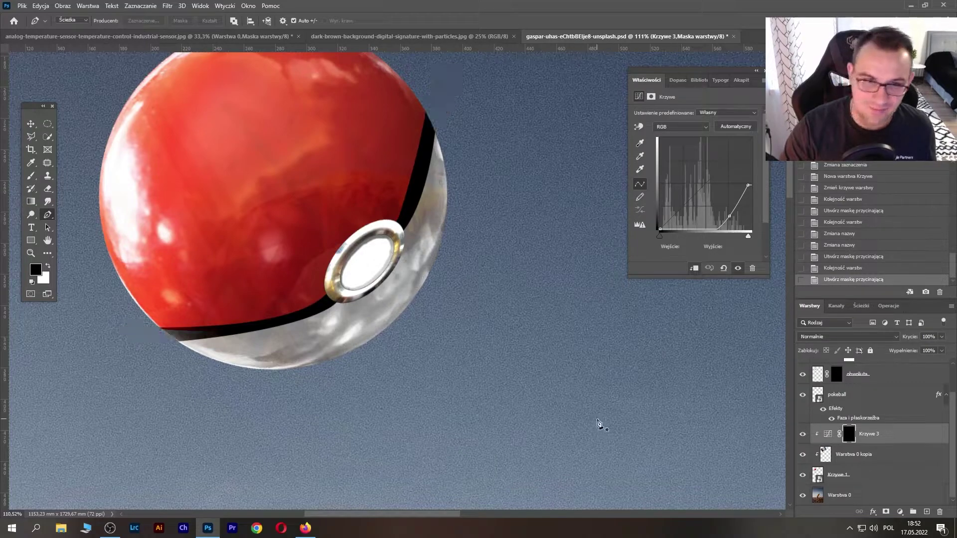
{"action": "left_click", "coordinate": [803, 396]}
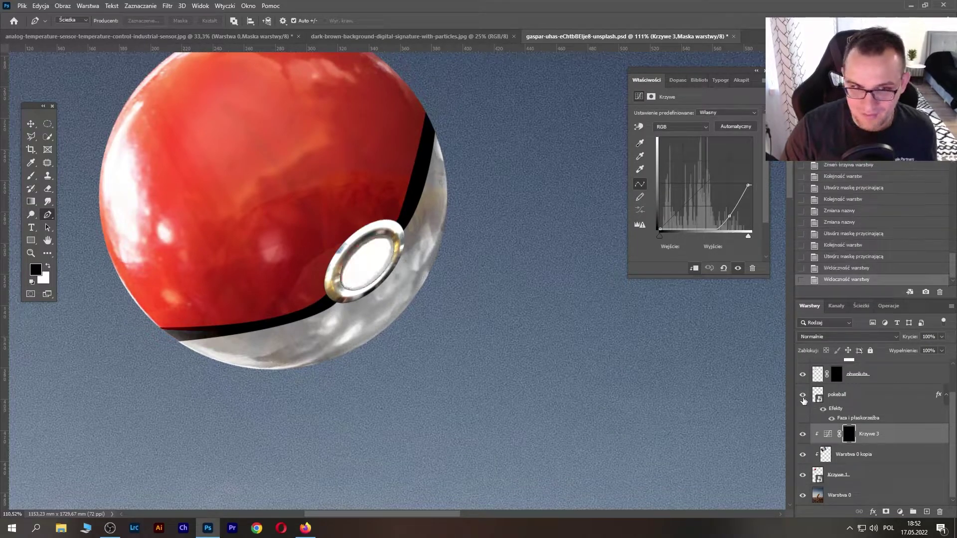
Step: Rename the pokeball layer to 'przyci' and reselect the Krzywe 3 band adjustment
{"action": "double_click", "coordinate": [839, 395]}
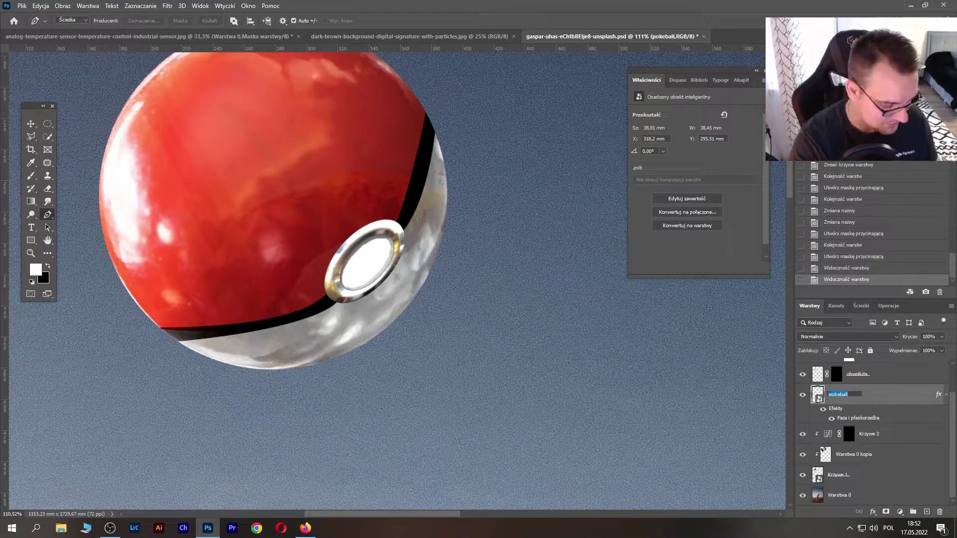
{"action": "type", "text": "przyci"}
{"action": "key", "text": "Return"}
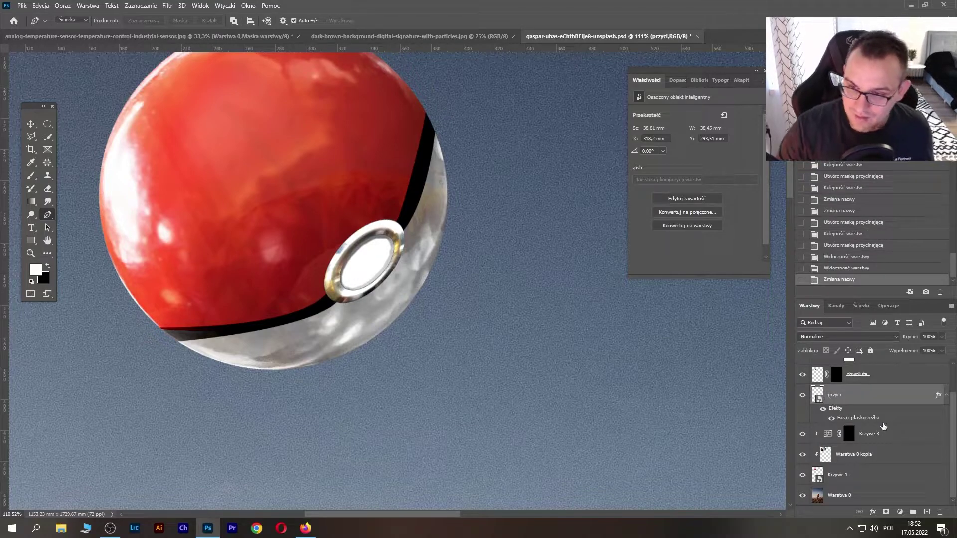
{"action": "left_click", "coordinate": [878, 432]}
{"action": "scroll", "coordinate": [391, 262], "scroll_direction": "down", "scroll_amount": 3}
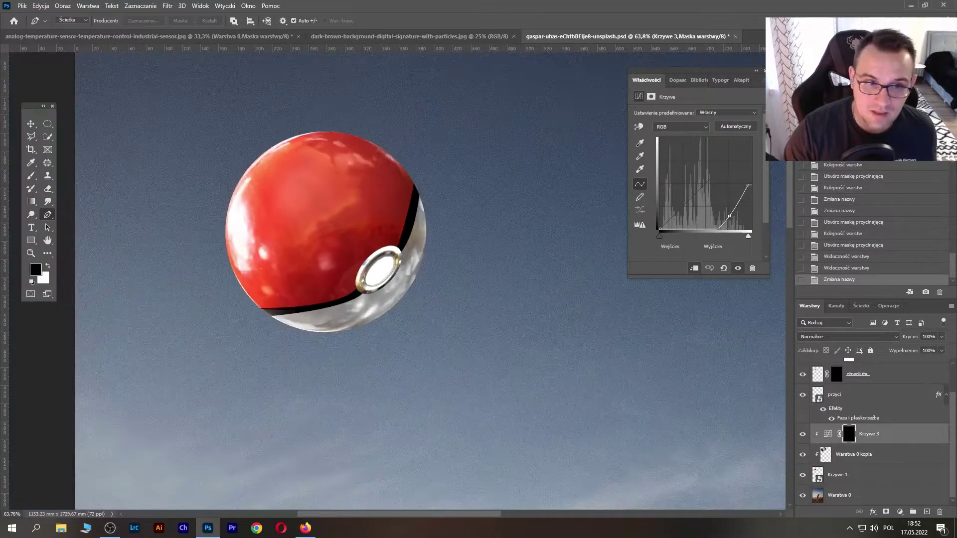
{"action": "scroll", "coordinate": [397, 281], "scroll_direction": "down", "scroll_amount": 5}
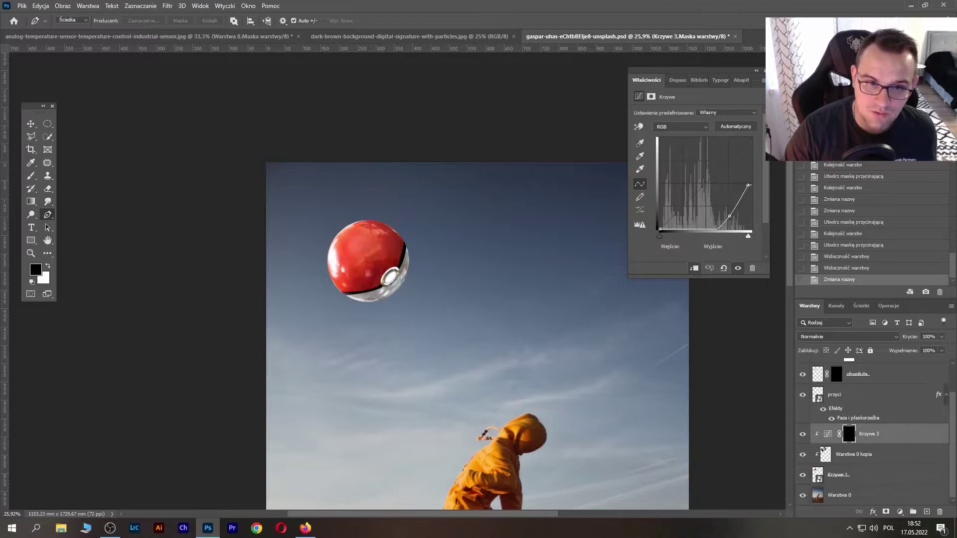
{"action": "scroll", "coordinate": [397, 281], "scroll_direction": "up", "scroll_amount": 5}
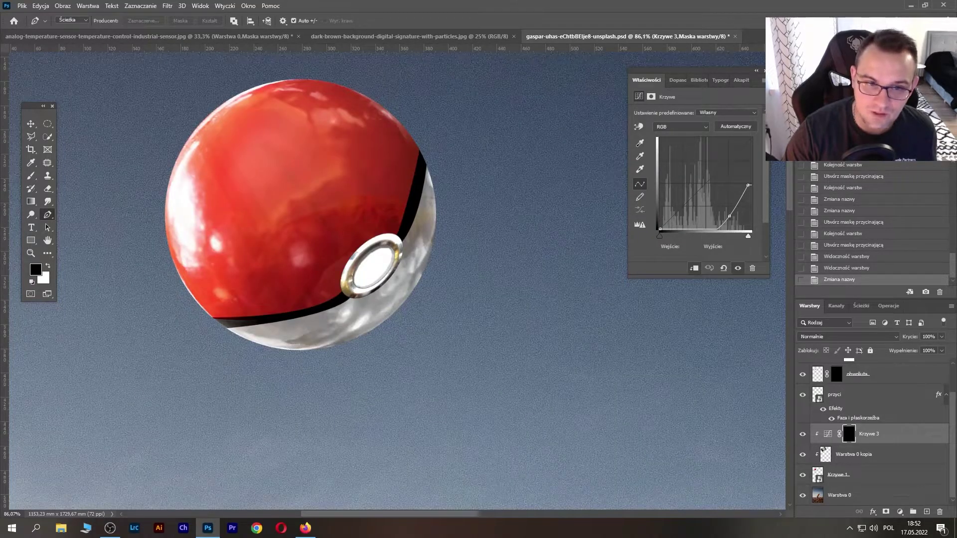
Step: Warp the Krzywe 3 mask, bending the band's middle, lower part and right side around the sphere
{"action": "left_click", "coordinate": [849, 434]}
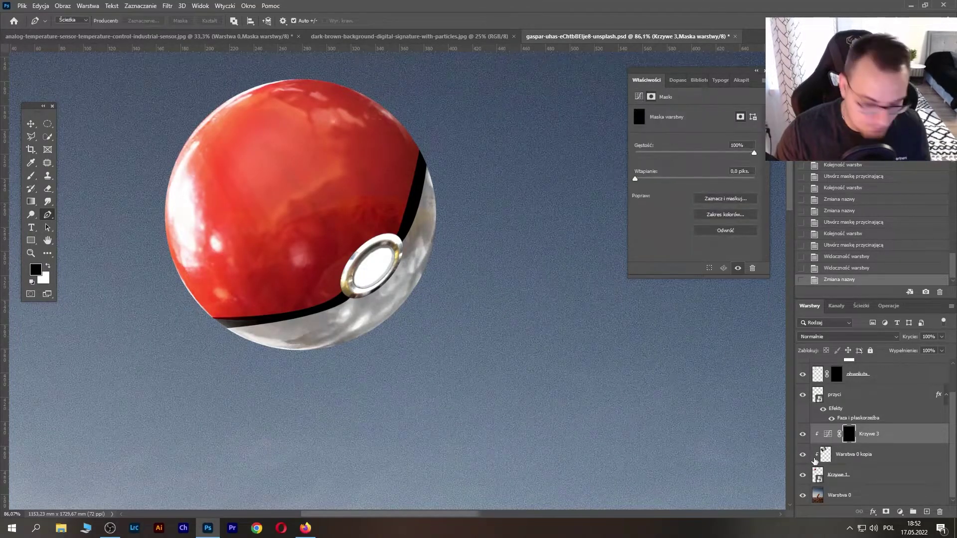
{"action": "key", "text": "ctrl+t"}
{"action": "left_click", "coordinate": [485, 21]}
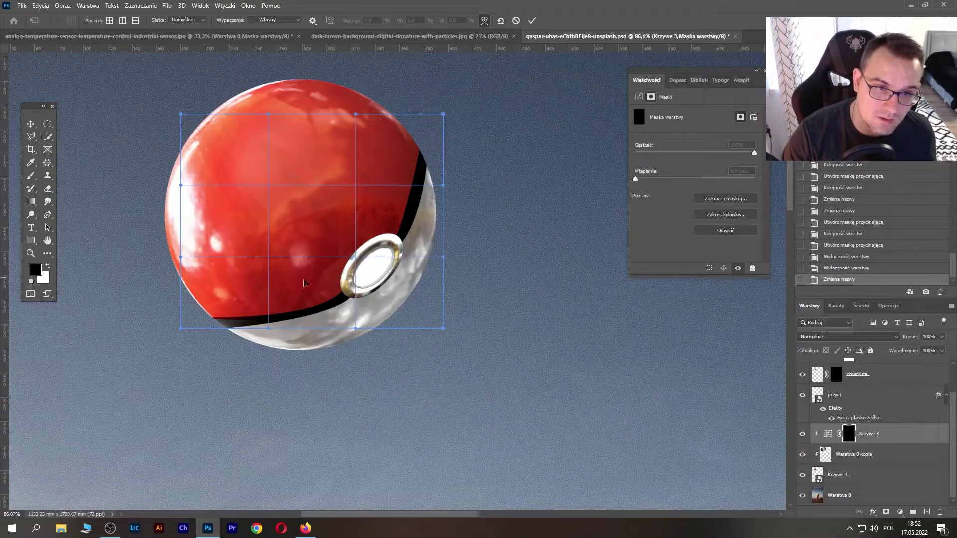
{"action": "mouse_move", "coordinate": [303, 284]}
{"action": "left_mouse_down"}
{"action": "mouse_move", "coordinate": [299, 256]}
{"action": "mouse_move", "coordinate": [343, 278]}
{"action": "mouse_move", "coordinate": [316, 274]}
{"action": "left_mouse_up"}
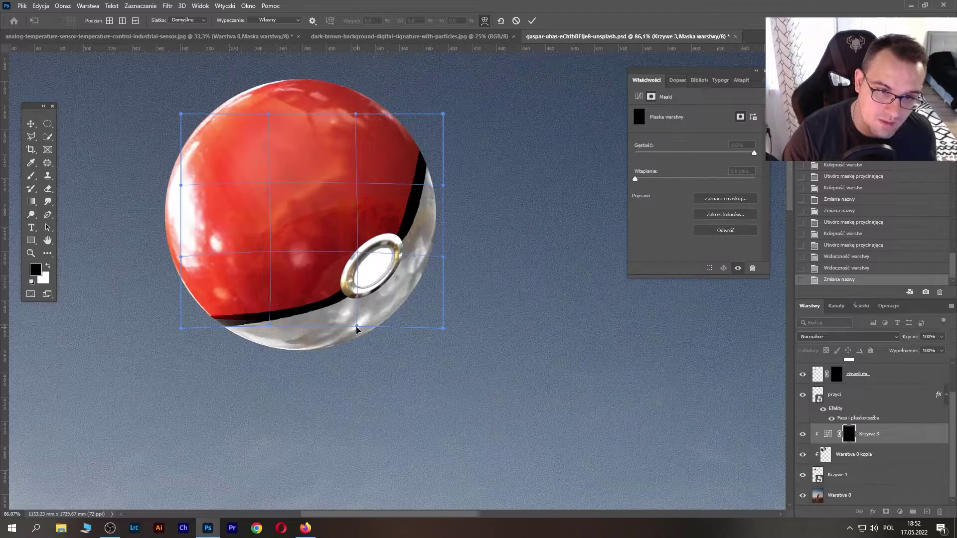
{"action": "left_click_drag", "start_coordinate": [357, 329], "coordinate": [360, 338]}
{"action": "left_click_drag", "start_coordinate": [446, 191], "coordinate": [452, 200]}
Step: Refine the band warp's top edge and corners, then apply it
{"action": "left_click_drag", "start_coordinate": [359, 179], "coordinate": [361, 181]}
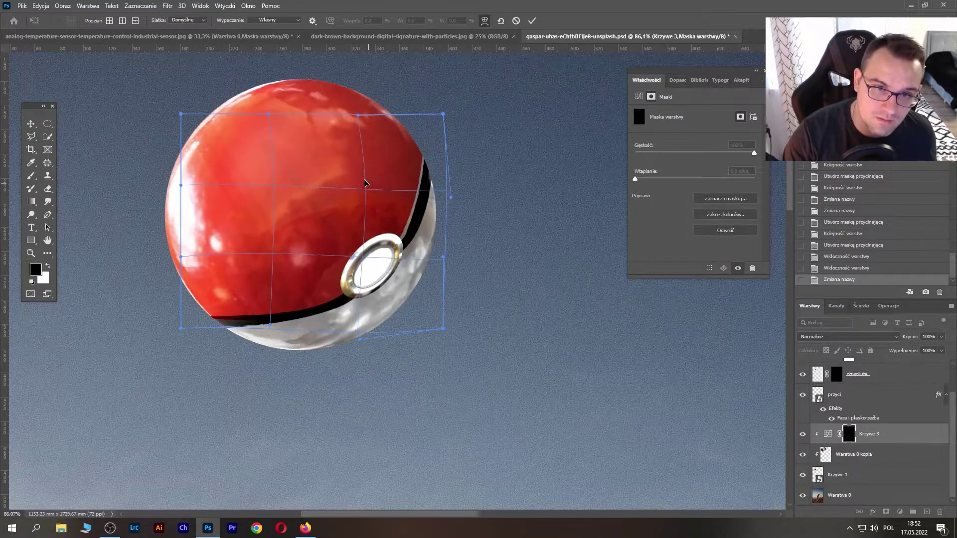
{"action": "left_click_drag", "start_coordinate": [357, 114], "coordinate": [358, 130]}
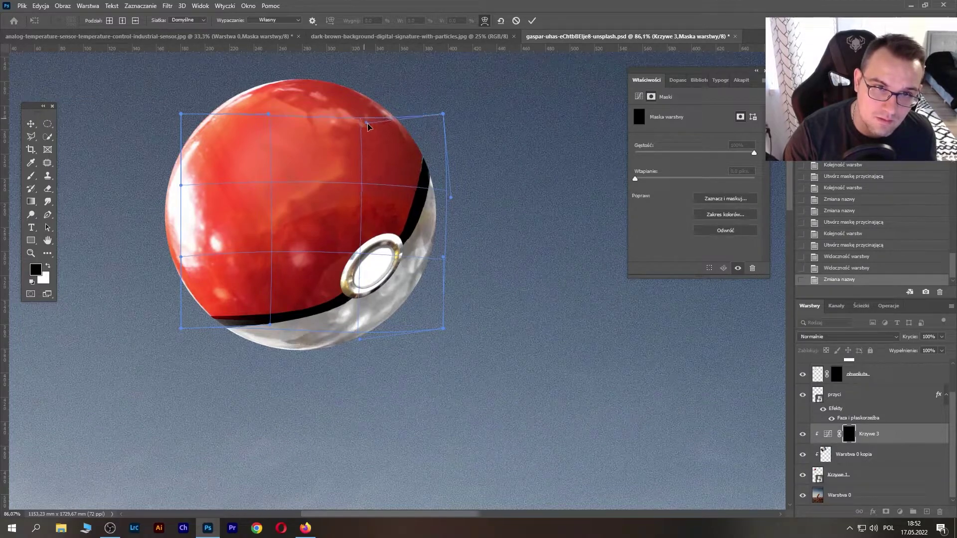
{"action": "left_click_drag", "start_coordinate": [447, 118], "coordinate": [447, 109]}
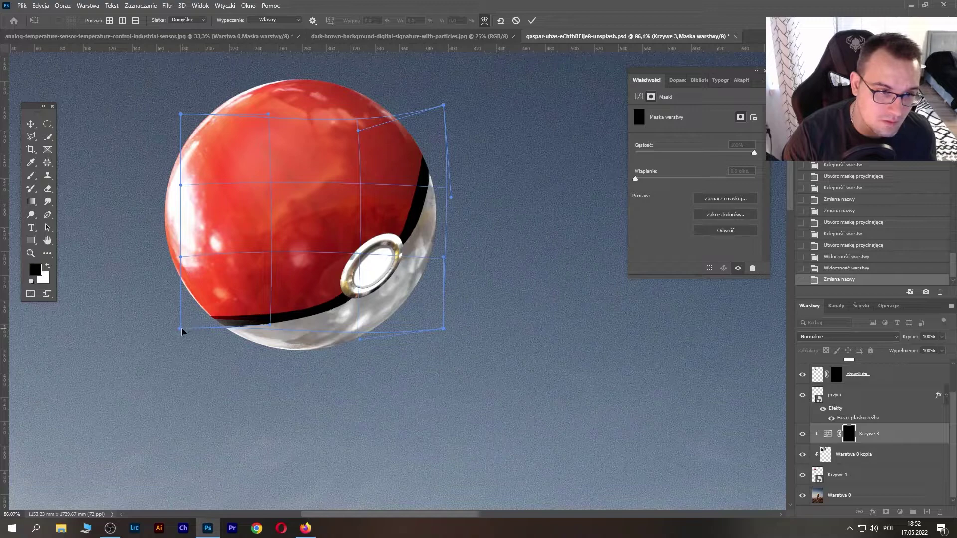
{"action": "left_click_drag", "start_coordinate": [182, 331], "coordinate": [179, 326]}
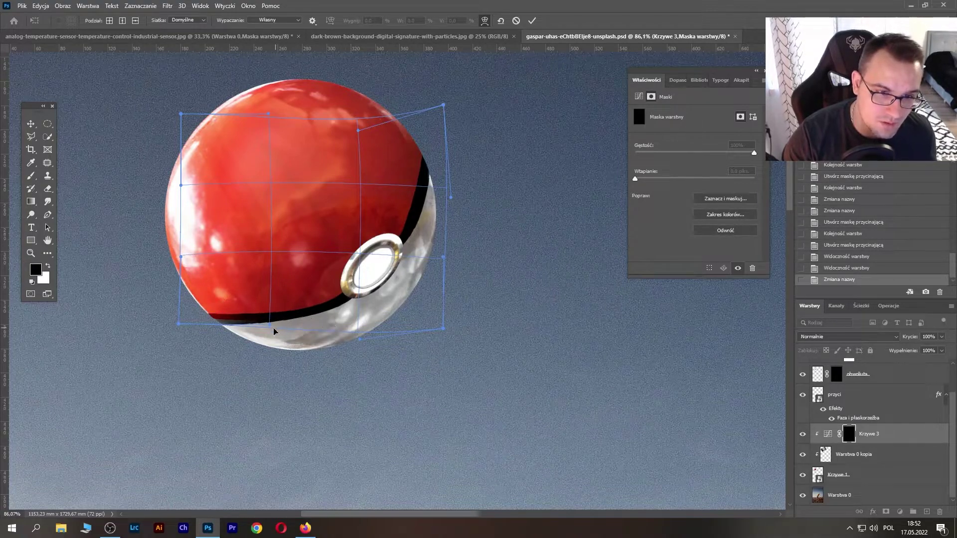
{"action": "left_click_drag", "start_coordinate": [274, 330], "coordinate": [285, 327]}
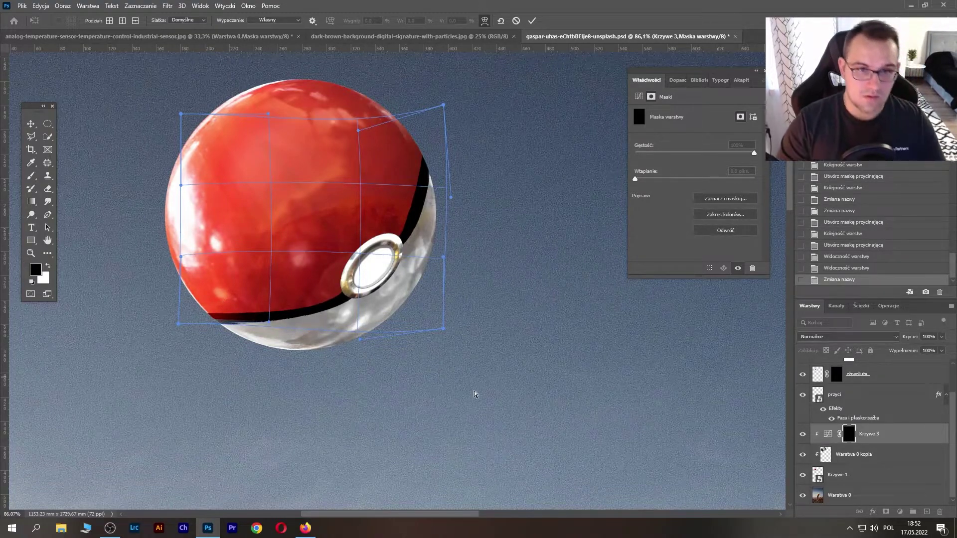
{"action": "key", "text": "Return"}
{"action": "key", "text": "p"}
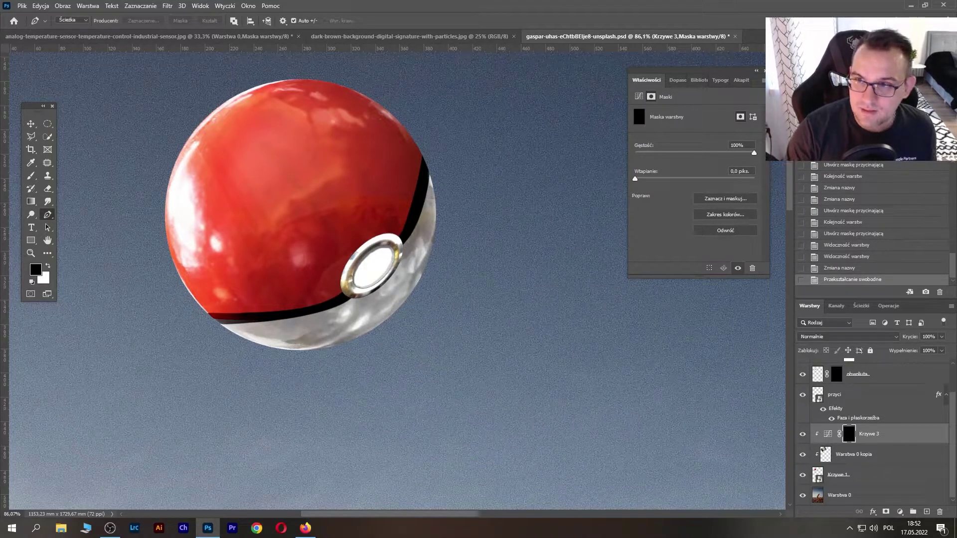
Step: Outline the sliver beside the button ring with a closed pen path and make it a selection
{"action": "scroll", "coordinate": [399, 274], "scroll_direction": "up", "scroll_amount": 3}
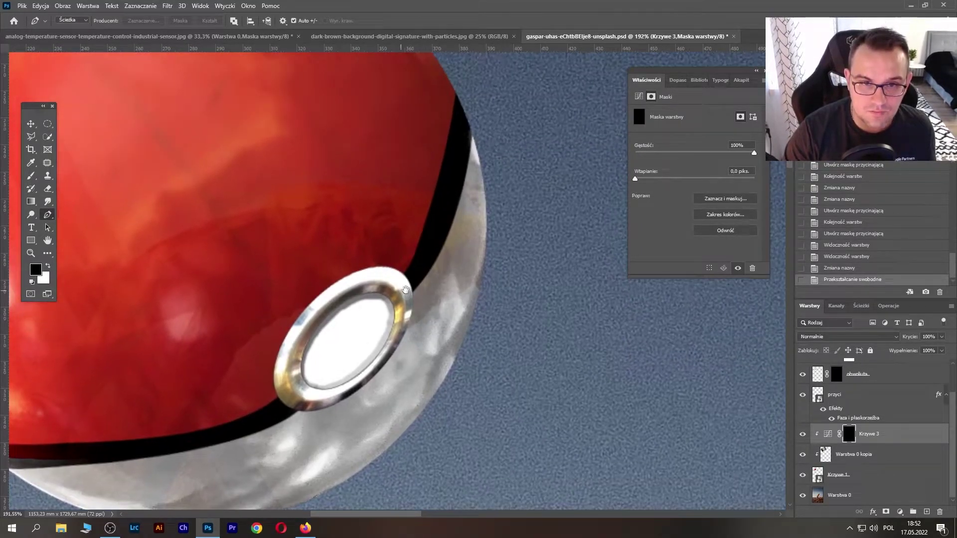
{"action": "left_click", "coordinate": [423, 231]}
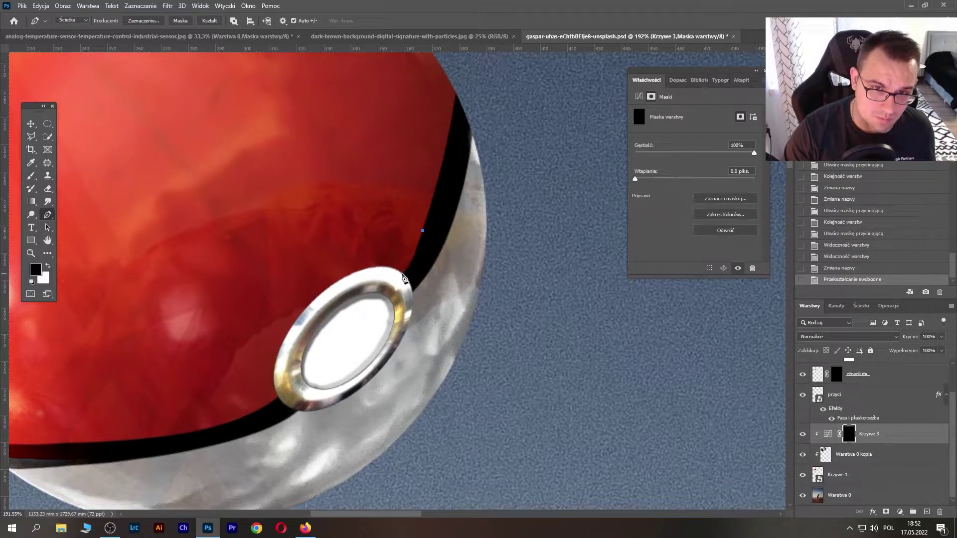
{"action": "left_click", "coordinate": [408, 291]}
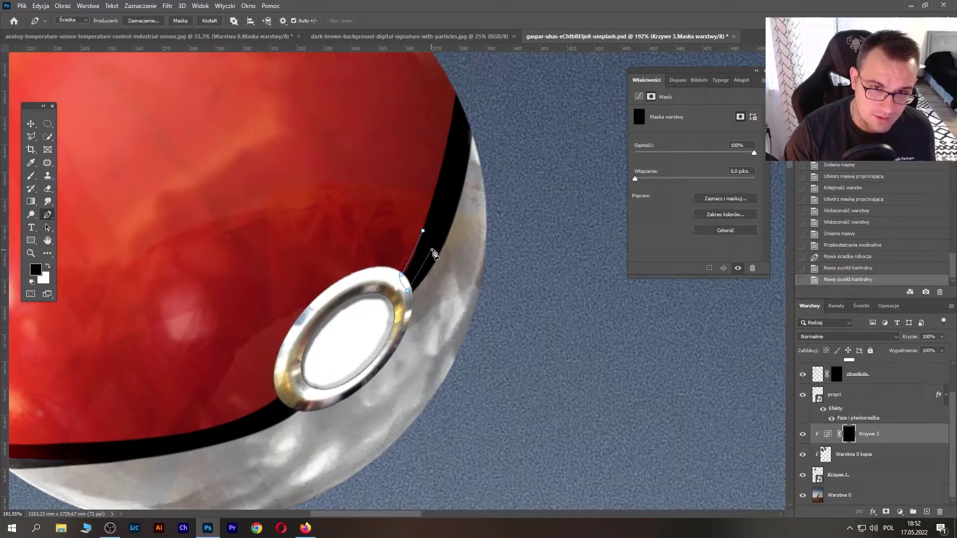
{"action": "left_click", "coordinate": [432, 249]}
{"action": "left_click", "coordinate": [438, 230]}
{"action": "key", "text": "ctrl+Return"}
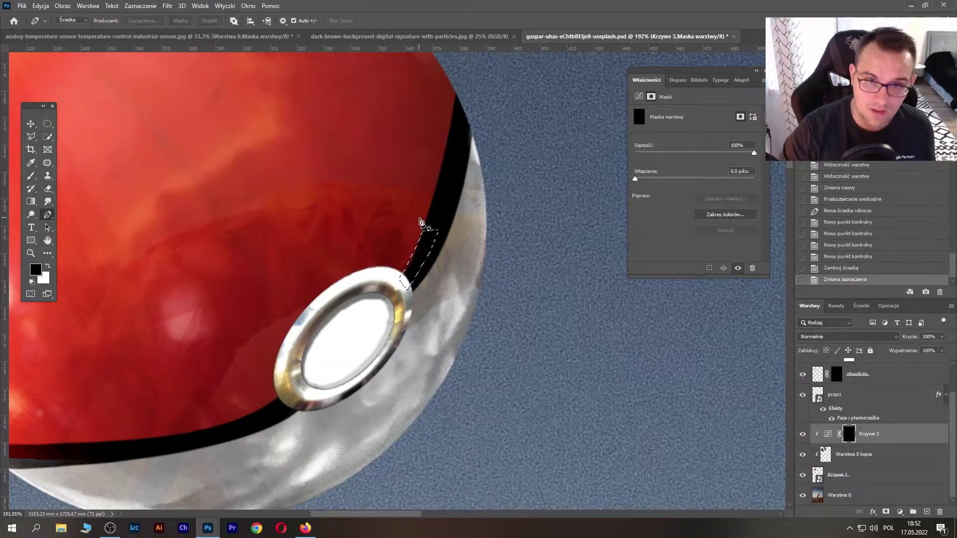
Step: Fill the selected sliver with white on the Krzywe 3 mask and deselect
{"action": "key", "text": "x"}
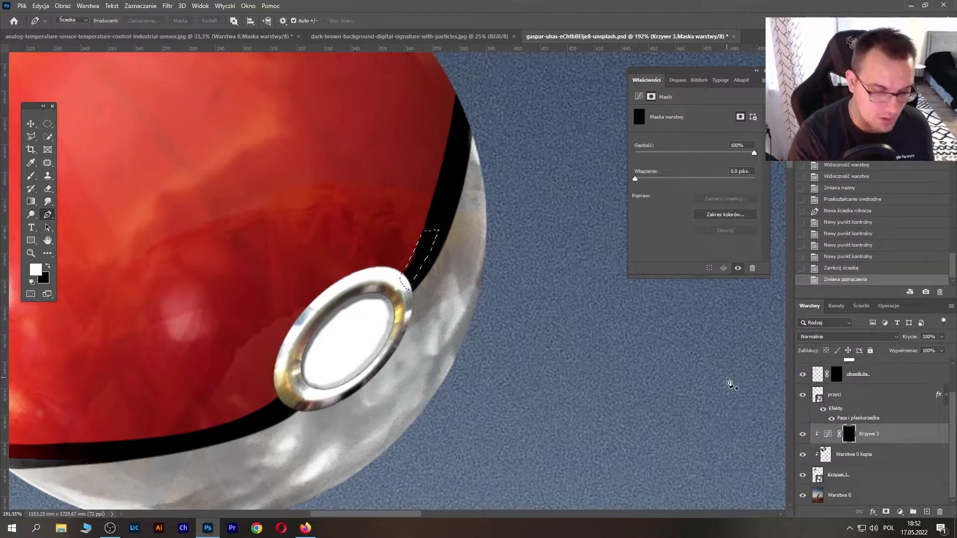
{"action": "key", "text": "shift+BackSpace"}
{"action": "key", "text": "Return"}
{"action": "key", "text": "ctrl+d"}
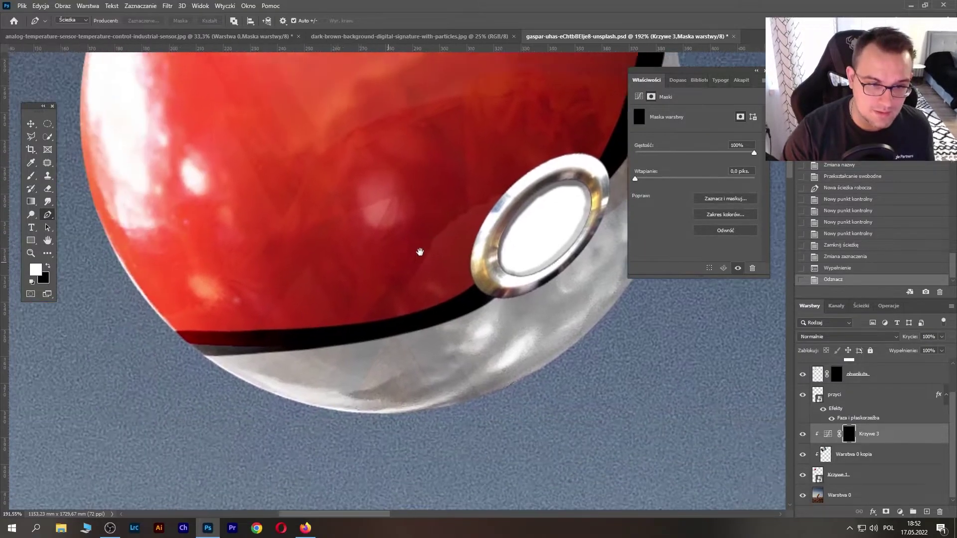
{"action": "left_click_drag", "start_coordinate": [192, 375], "coordinate": [444, 245]}
{"action": "left_click_drag", "start_coordinate": [407, 335], "coordinate": [340, 346]}
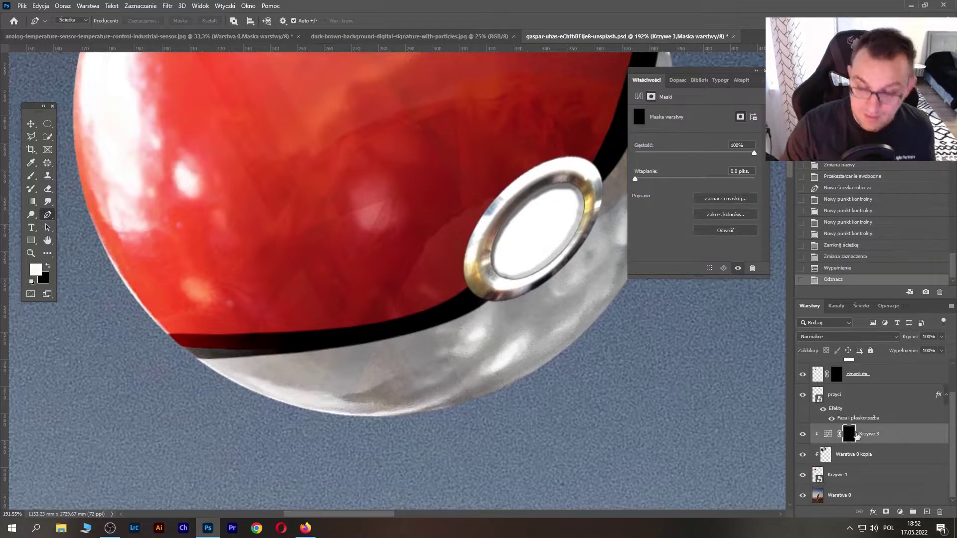
Step: Move Warstwa 5 above Krzywe 3, fill the band selection with black there, and clip it
{"action": "scroll", "coordinate": [942, 375], "scroll_direction": "up", "scroll_amount": 2}
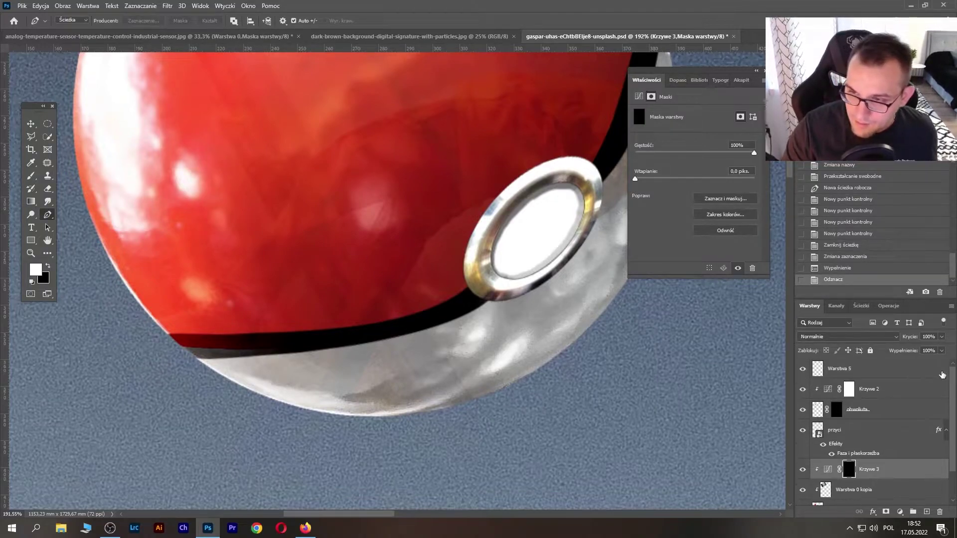
{"action": "left_click_drag", "start_coordinate": [855, 382], "coordinate": [865, 428]}
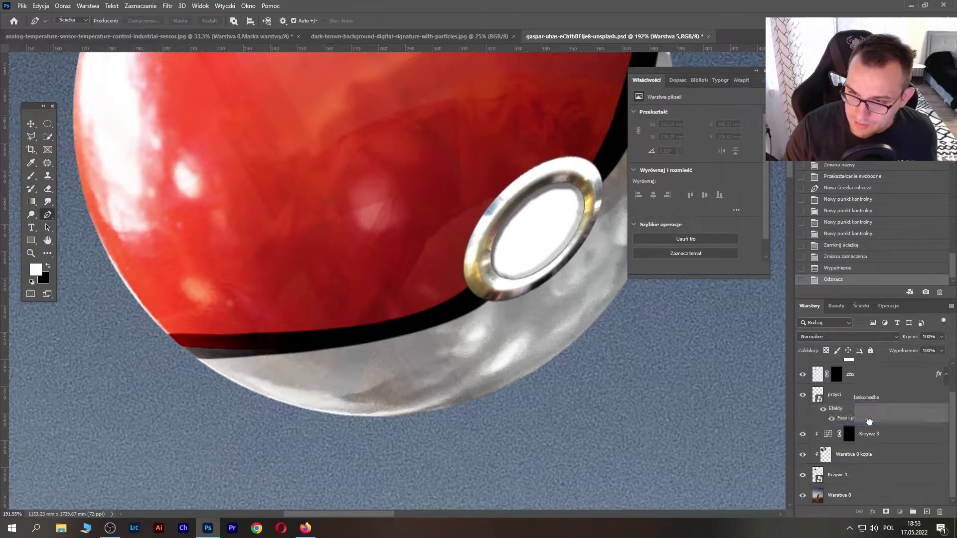
{"action": "left_click_drag", "start_coordinate": [864, 428], "coordinate": [853, 437]}
{"action": "left_click", "coordinate": [827, 455], "text": "ctrl"}
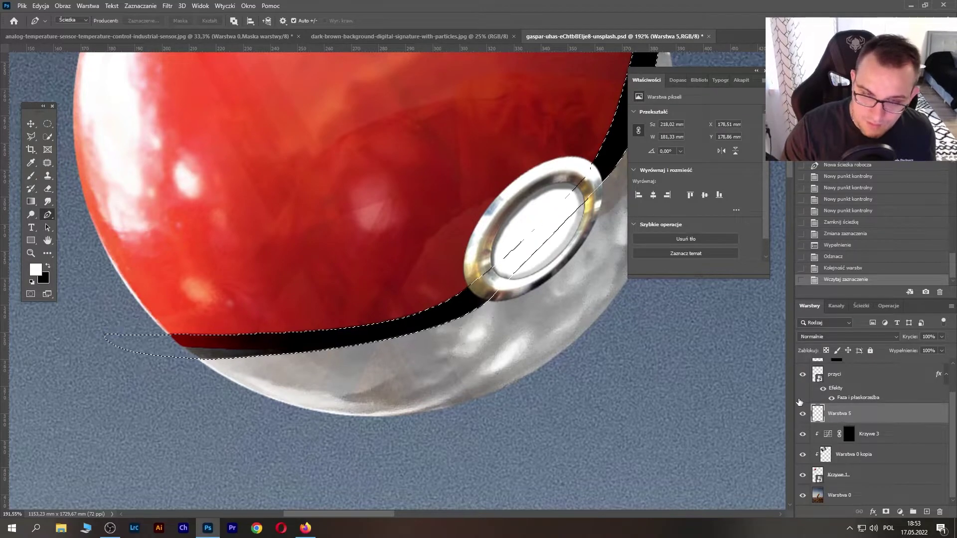
{"action": "key", "text": "x"}
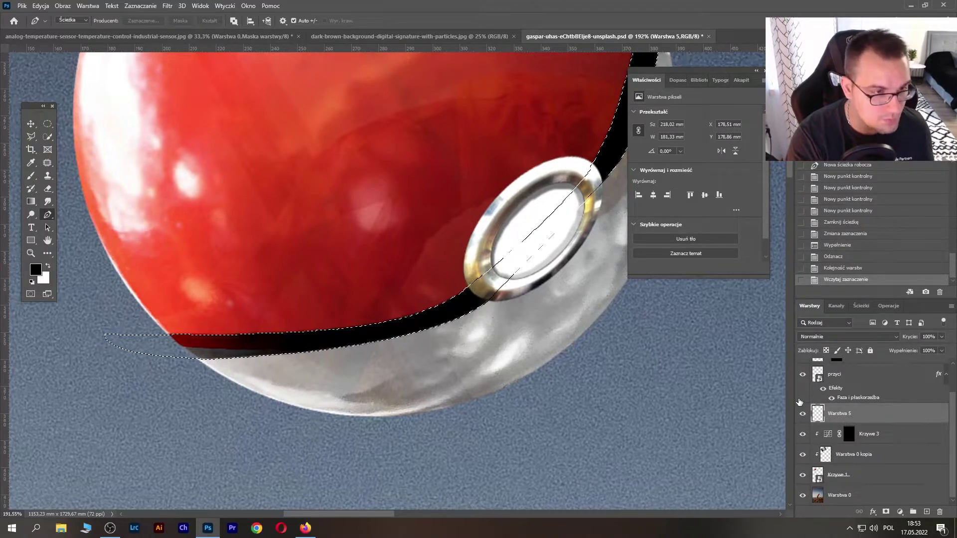
{"action": "key", "text": "alt+BackSpace"}
{"action": "key", "text": "ctrl+d"}
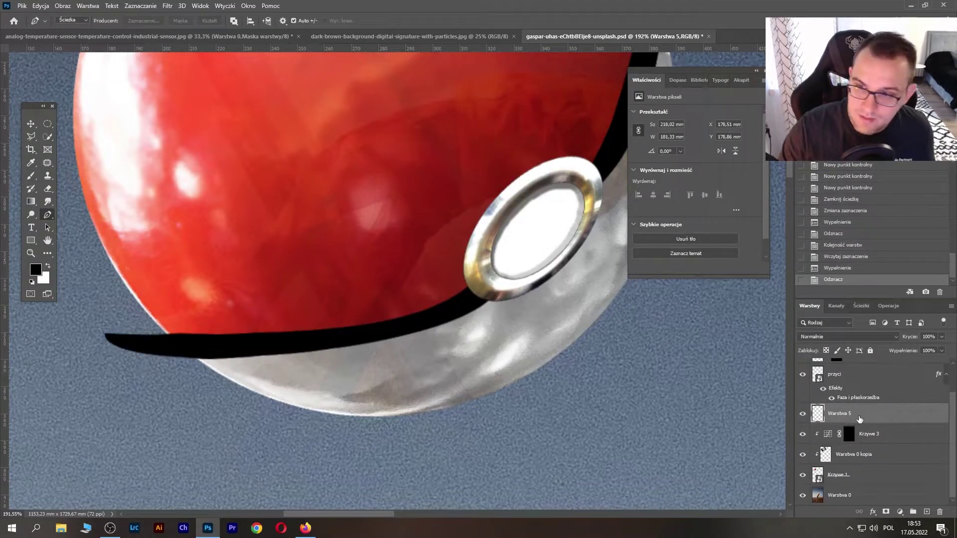
{"action": "key", "text": "ctrl+alt+g"}
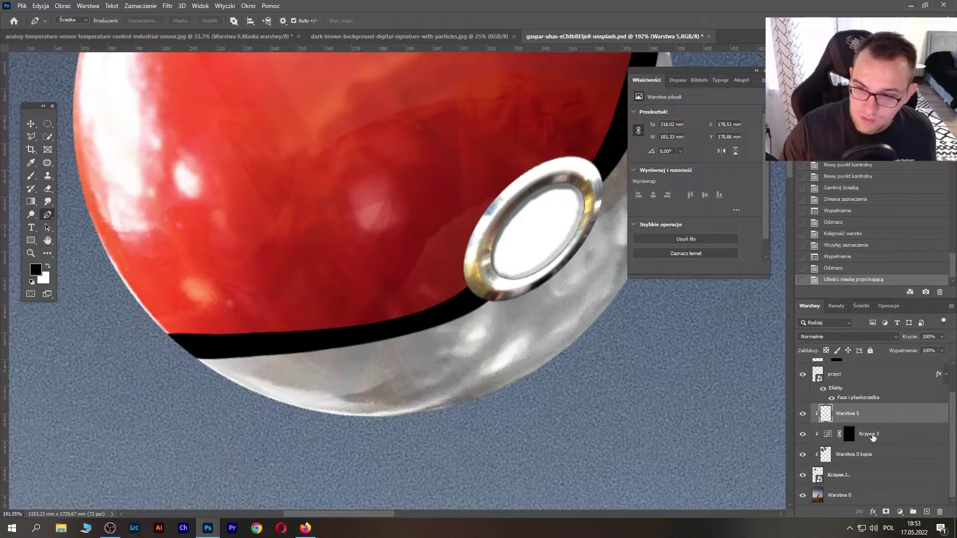
Step: Delete the Krzywe 3 curves layer and set Warstwa 5's opacity to 93%
{"action": "left_click", "coordinate": [873, 438]}
{"action": "left_click_drag", "start_coordinate": [891, 444], "coordinate": [941, 514]}
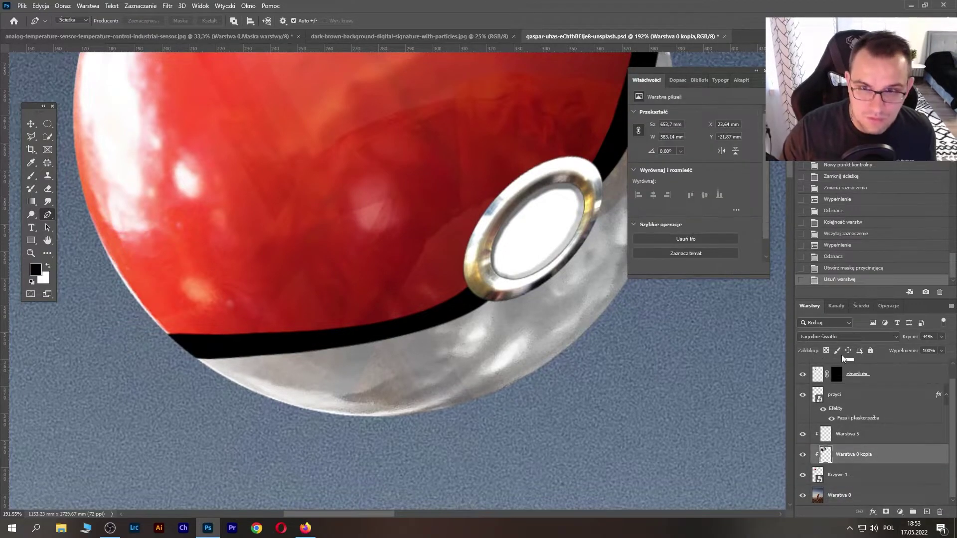
{"action": "key", "text": "ctrl+0"}
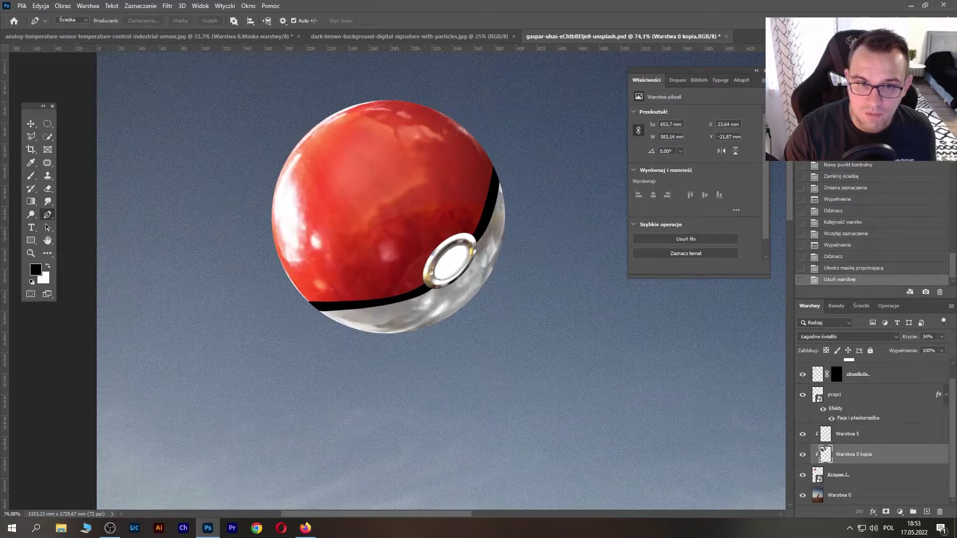
{"action": "scroll", "coordinate": [401, 283], "scroll_direction": "up", "scroll_amount": 5}
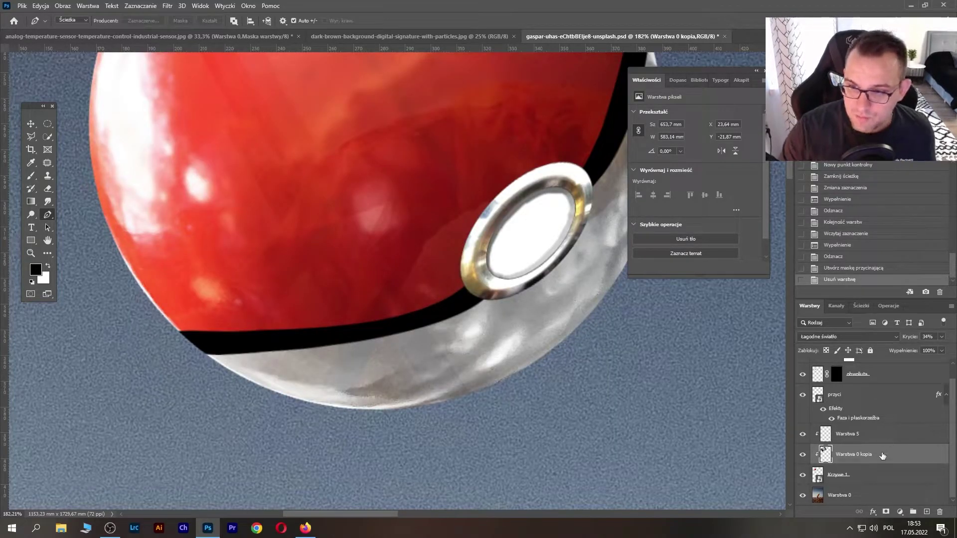
{"action": "left_click", "coordinate": [884, 436]}
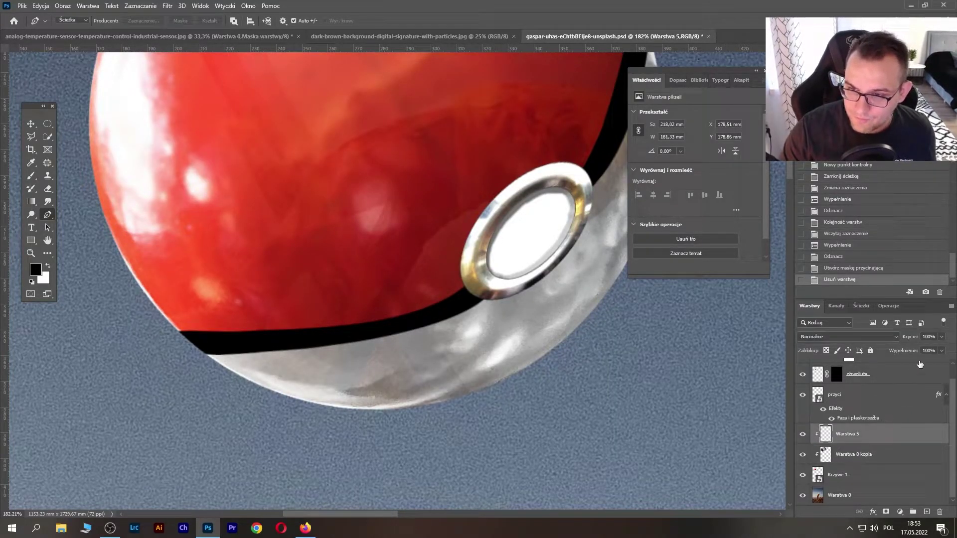
{"action": "left_click_drag", "start_coordinate": [907, 339], "coordinate": [913, 341]}
{"action": "scroll", "coordinate": [399, 277], "scroll_direction": "down", "scroll_amount": 2}
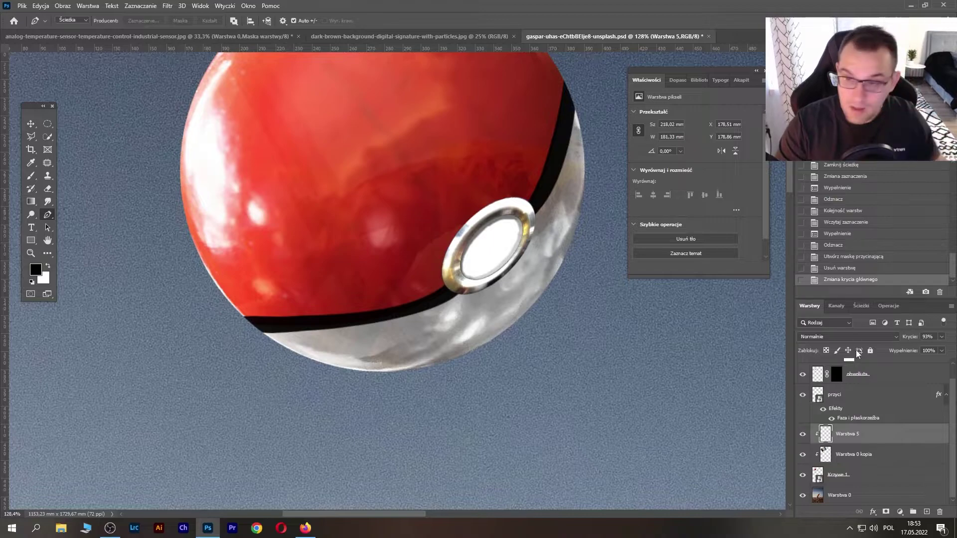
Step: Give Warstwa 5 an outer soft-chisel bevel with 688% depth, direction up, 4 px size
{"action": "double_click", "coordinate": [886, 441]}
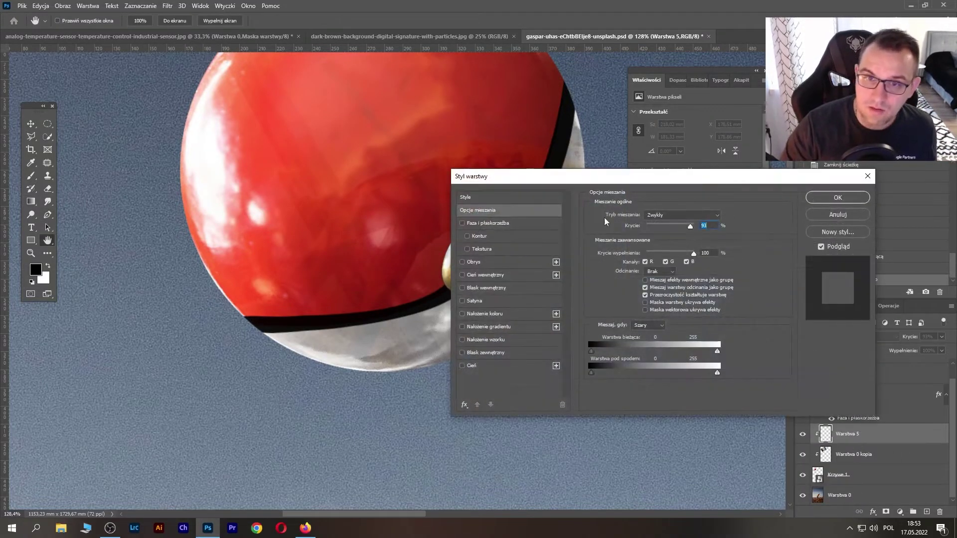
{"action": "mouse_move", "coordinate": [561, 183]}
{"action": "left_mouse_down"}
{"action": "mouse_move", "coordinate": [594, 109]}
{"action": "mouse_move", "coordinate": [570, 110]}
{"action": "left_mouse_up"}
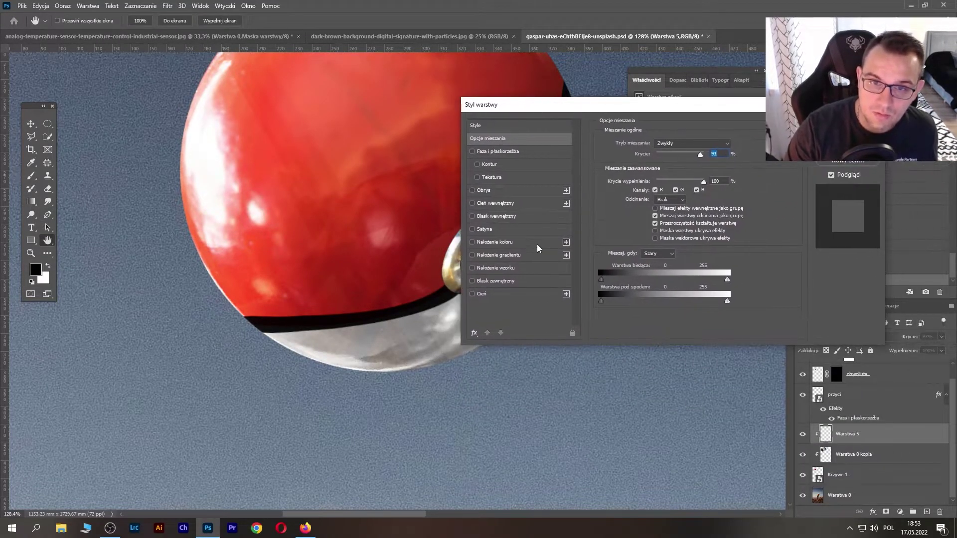
{"action": "left_click", "coordinate": [496, 152]}
{"action": "left_click_drag", "start_coordinate": [662, 104], "coordinate": [706, 169]}
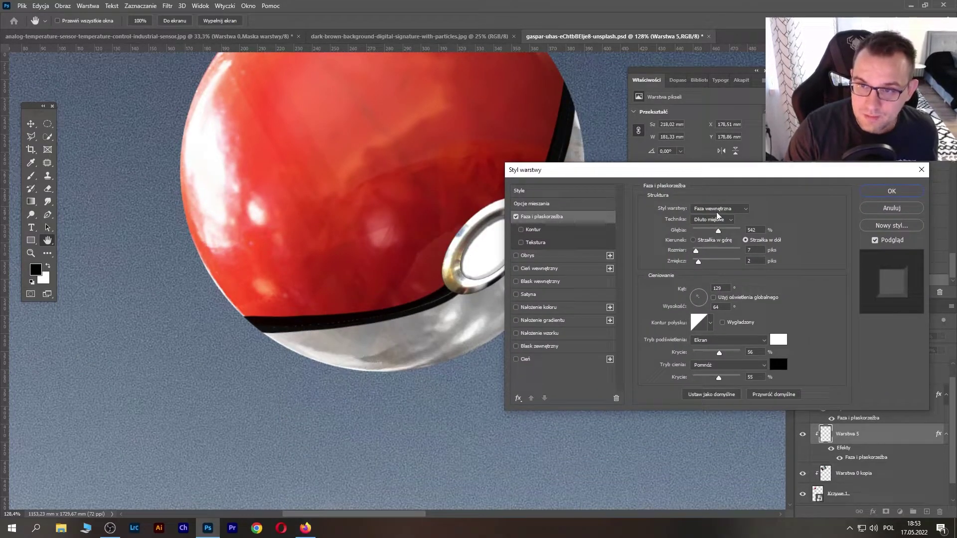
{"action": "left_click", "coordinate": [719, 209]}
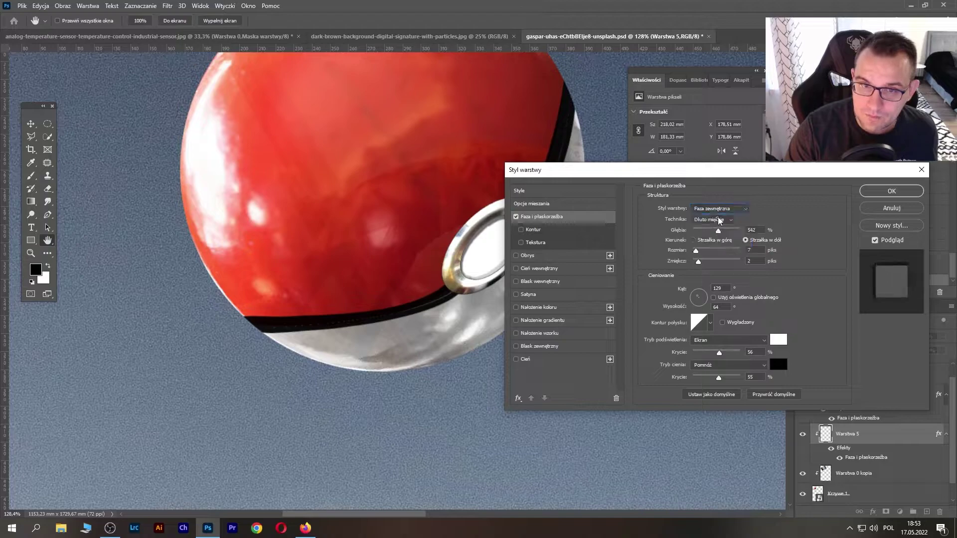
{"action": "left_click_drag", "start_coordinate": [711, 232], "coordinate": [706, 231]}
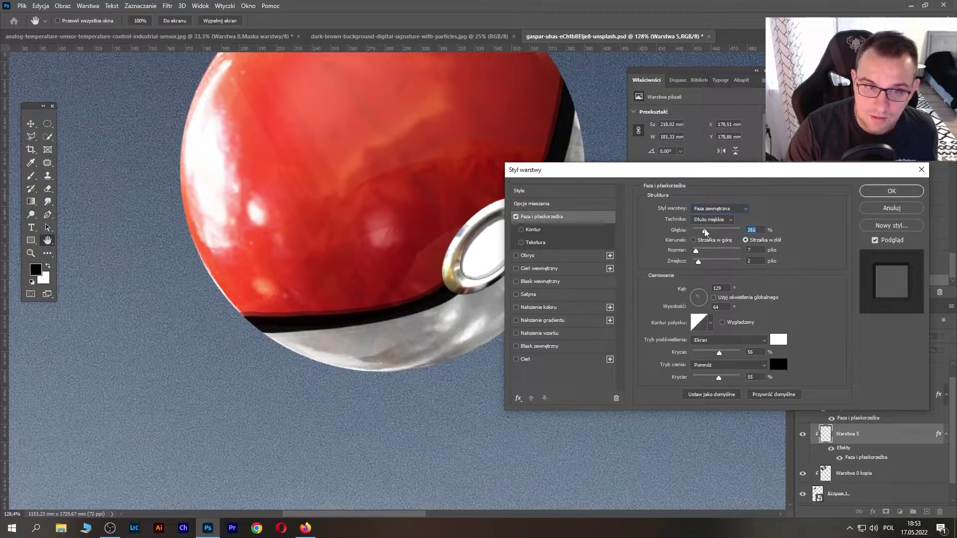
{"action": "left_click", "coordinate": [722, 232]}
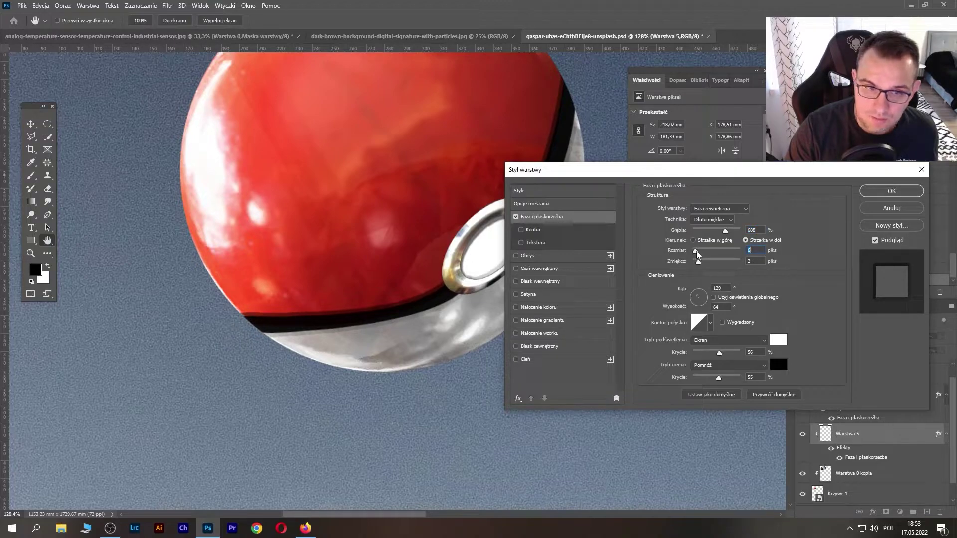
{"action": "key", "text": "Down"}
{"action": "key", "text": "Down"}
{"action": "key", "text": "Down"}
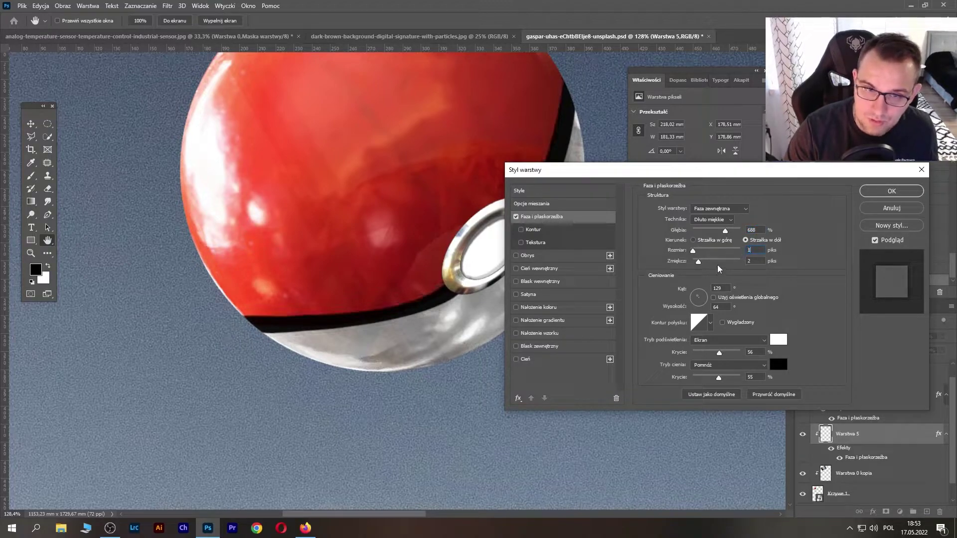
{"action": "key", "text": "Up"}
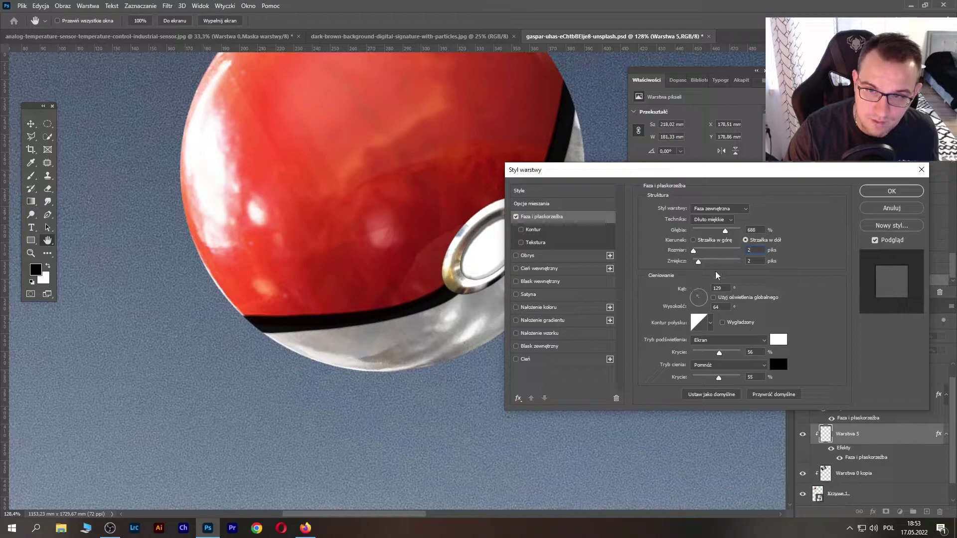
{"action": "left_click", "coordinate": [694, 241]}
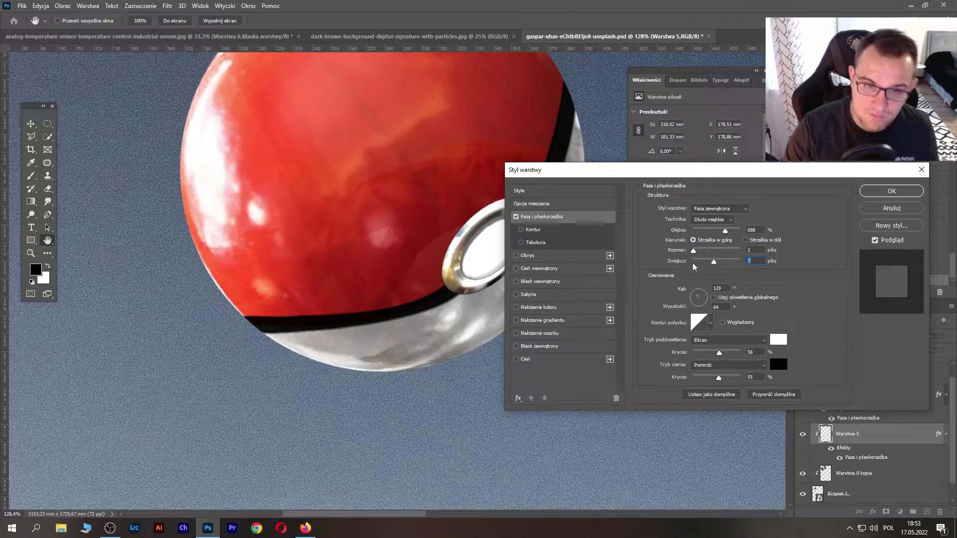
{"action": "left_click", "coordinate": [695, 251]}
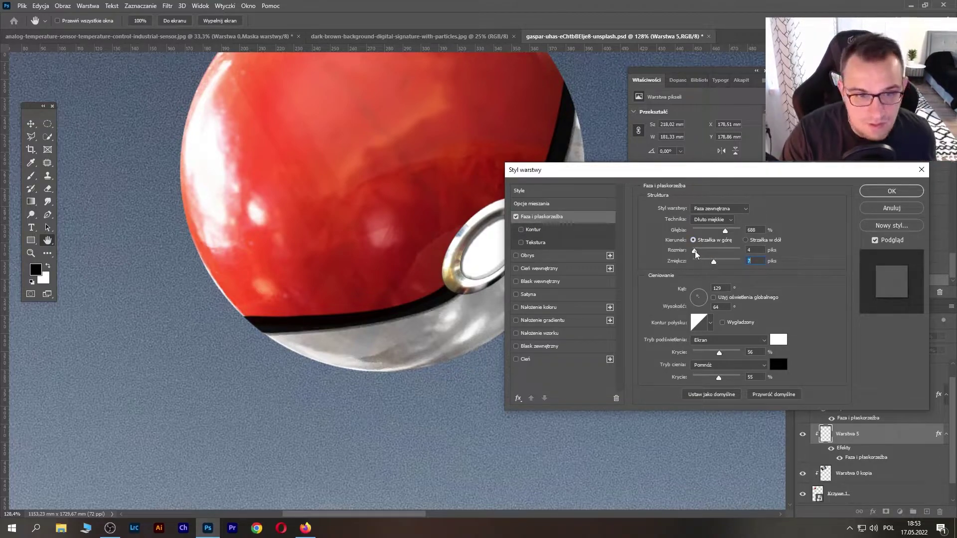
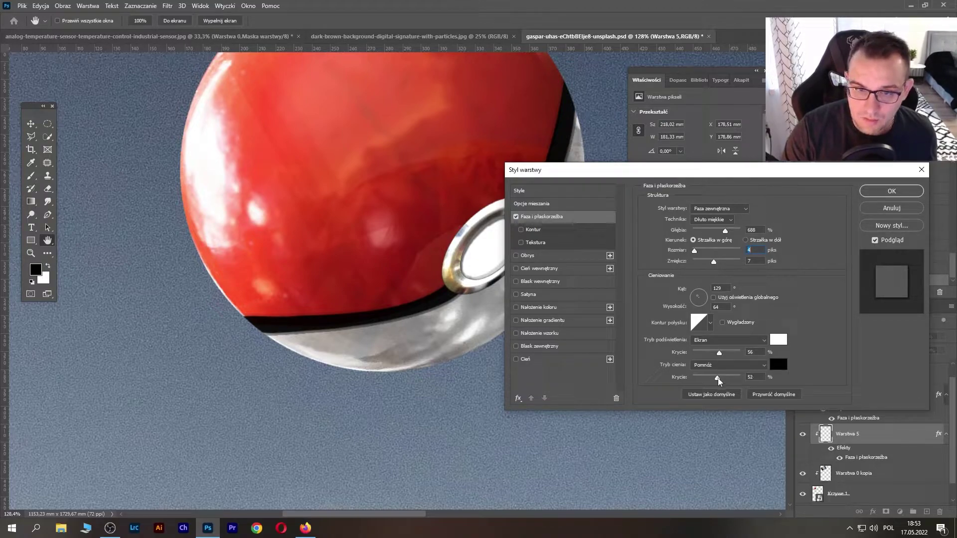
Step: Apply the bevel with highlight 46%, shadow 48%, soften 2 px, Dłuto twarde (Chisel Hard) technique
{"action": "left_click_drag", "start_coordinate": [719, 382], "coordinate": [724, 379]}
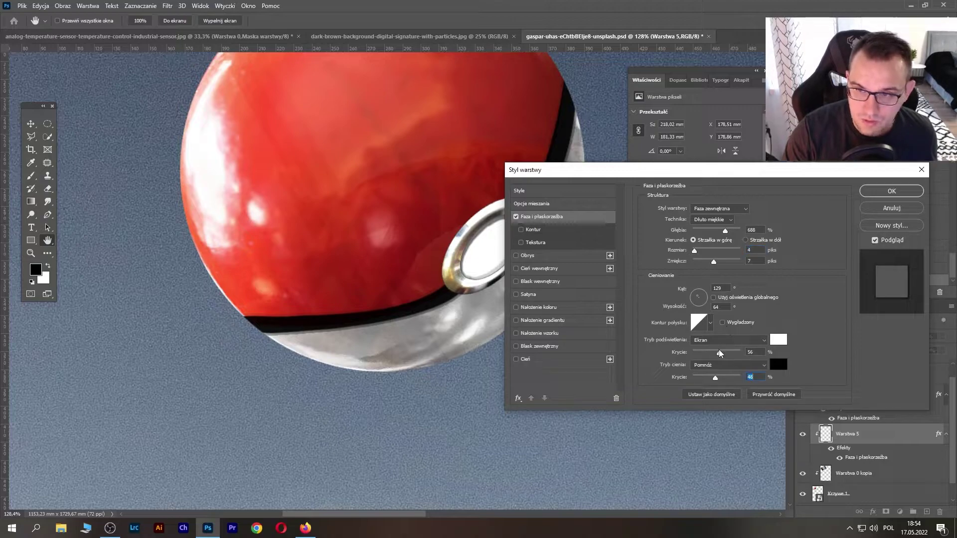
{"action": "left_click_drag", "start_coordinate": [694, 356], "coordinate": [720, 359]}
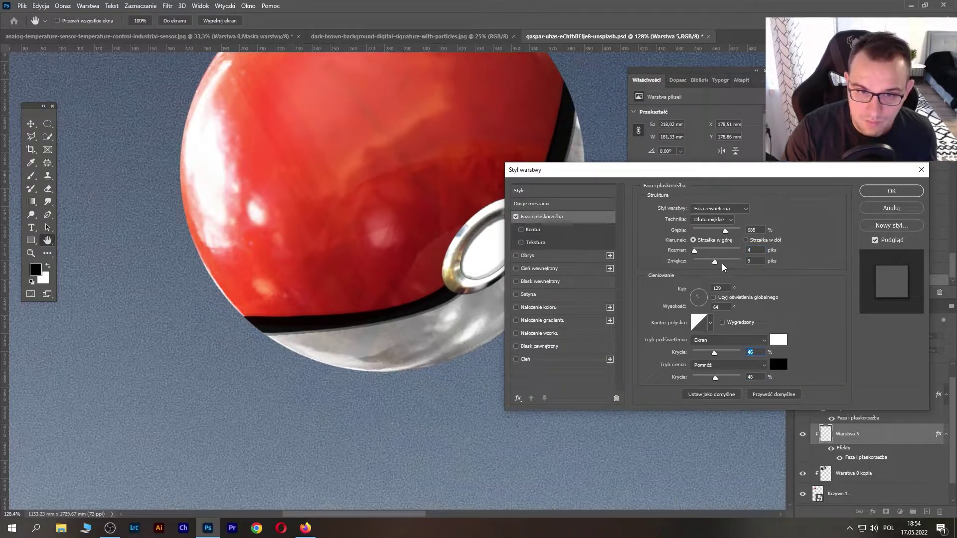
{"action": "left_click_drag", "start_coordinate": [722, 266], "coordinate": [699, 269]}
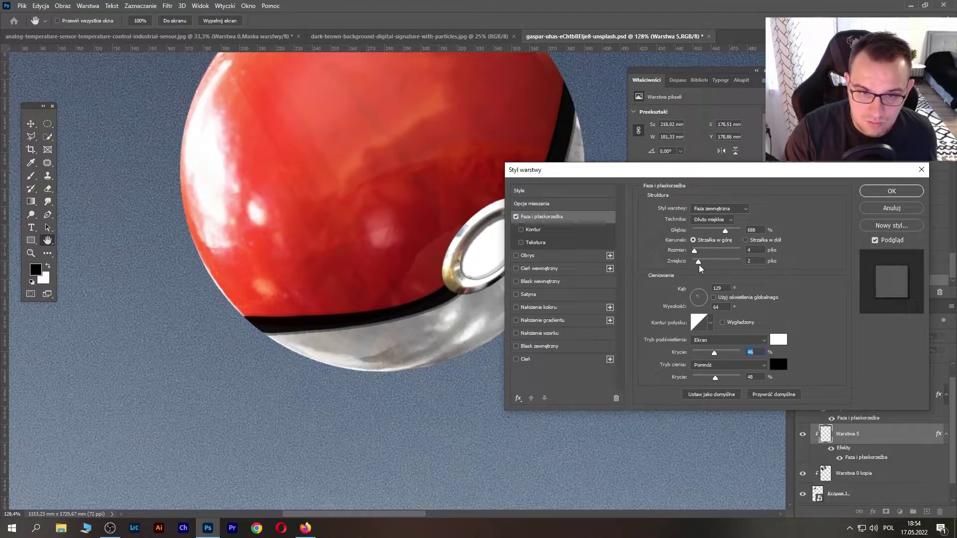
{"action": "left_click", "coordinate": [723, 222]}
{"action": "left_click", "coordinate": [720, 242]}
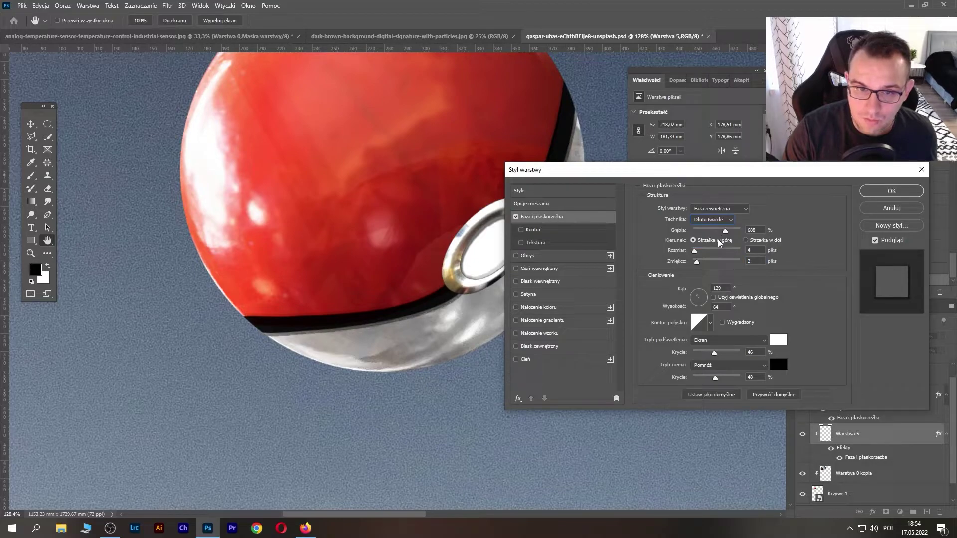
{"action": "left_click", "coordinate": [891, 191]}
{"action": "scroll", "coordinate": [389, 224], "scroll_direction": "down", "scroll_amount": 5}
{"action": "key", "text": "p"}
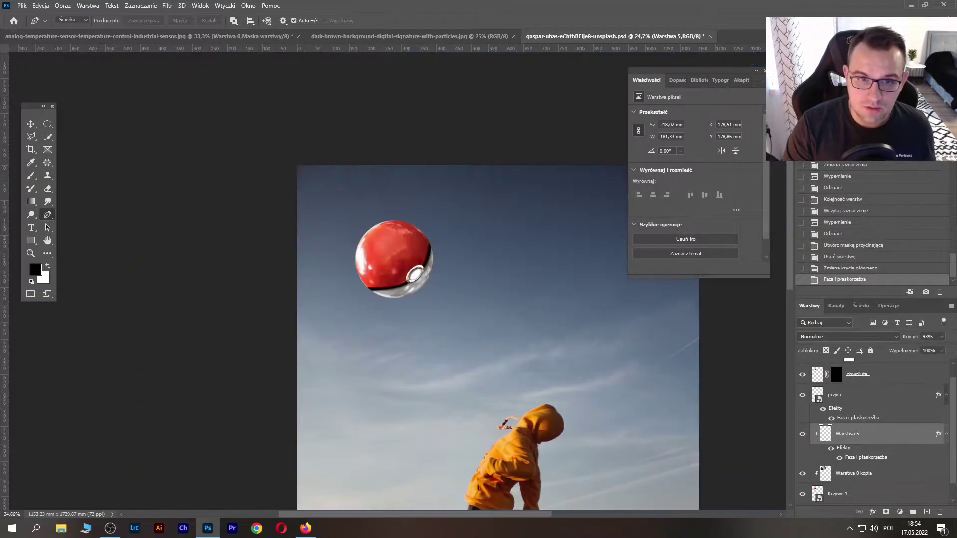
Step: Save the document
{"action": "scroll", "coordinate": [397, 281], "scroll_direction": "down", "scroll_amount": 5}
{"action": "key", "text": "ctrl+s"}
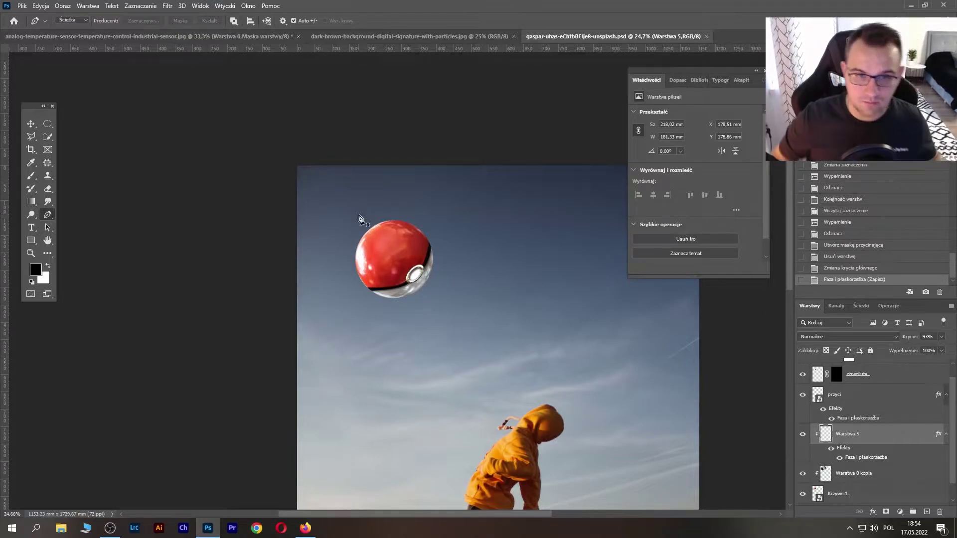
{"action": "scroll", "coordinate": [397, 281], "scroll_direction": "up", "scroll_amount": 5}
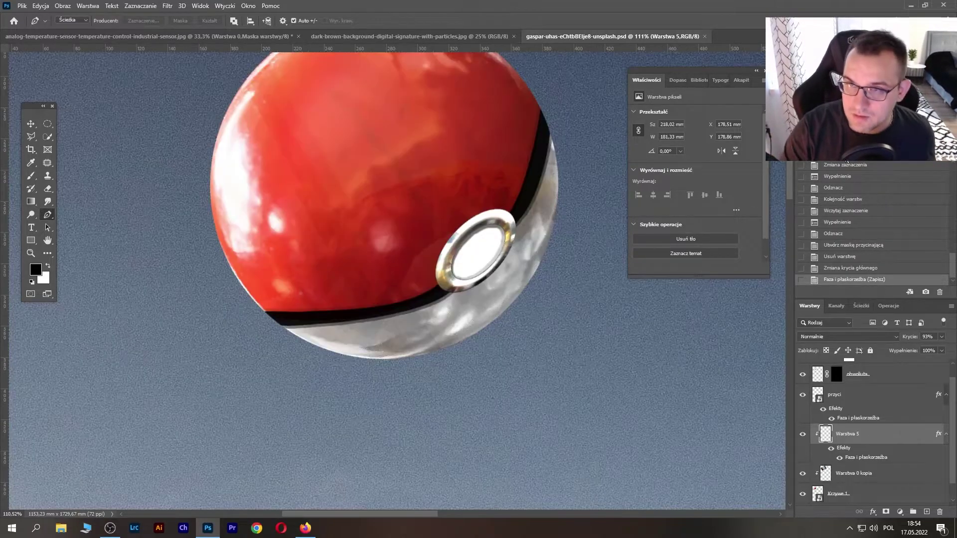
{"action": "scroll", "coordinate": [505, 306], "scroll_direction": "up", "scroll_amount": 1}
{"action": "scroll", "coordinate": [505, 306], "scroll_direction": "up", "scroll_amount": 1}
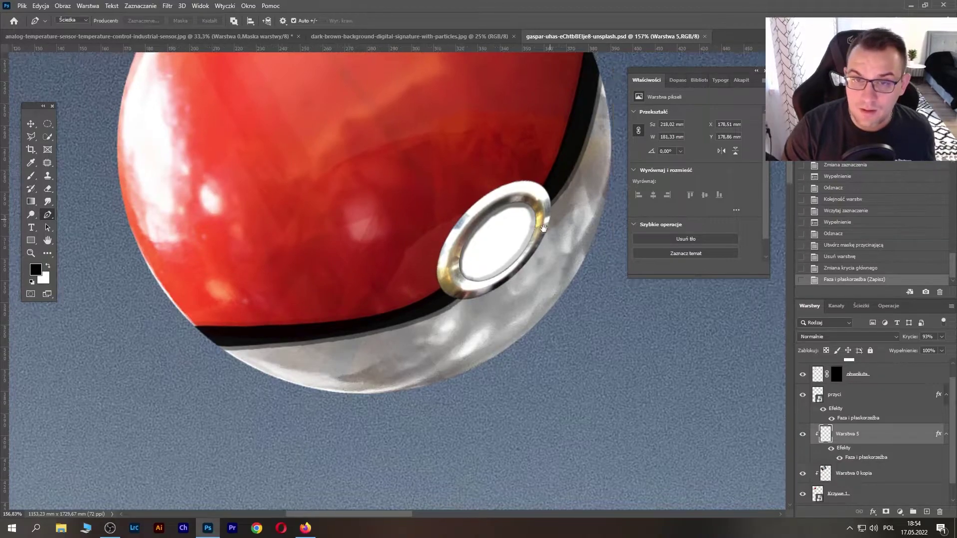
{"action": "scroll", "coordinate": [506, 305], "scroll_direction": "up", "scroll_amount": 1}
Step: Sample the ball's dark red and add a new Multiply (Pomnóż) layer clipped to the Pokéball
{"action": "key", "text": "b"}
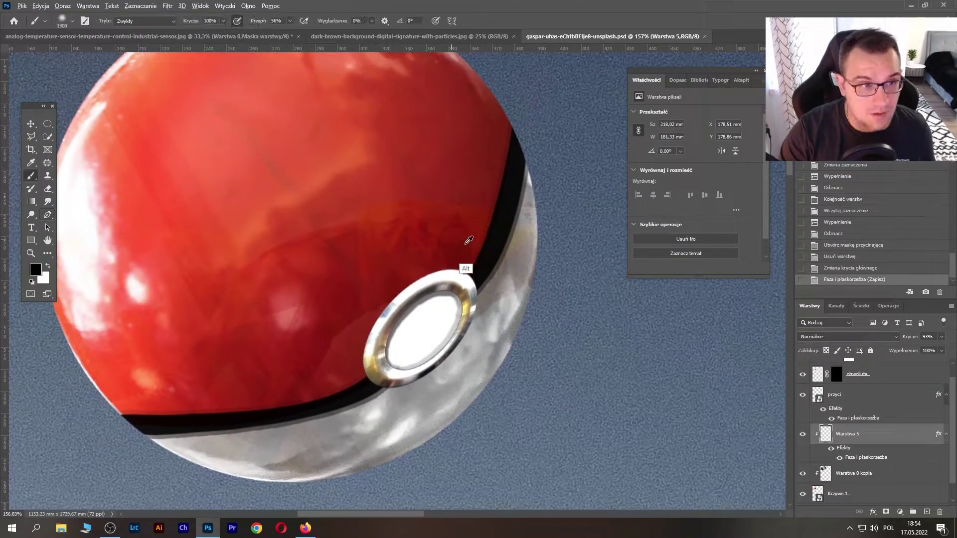
{"action": "left_click", "coordinate": [469, 265], "text": "alt"}
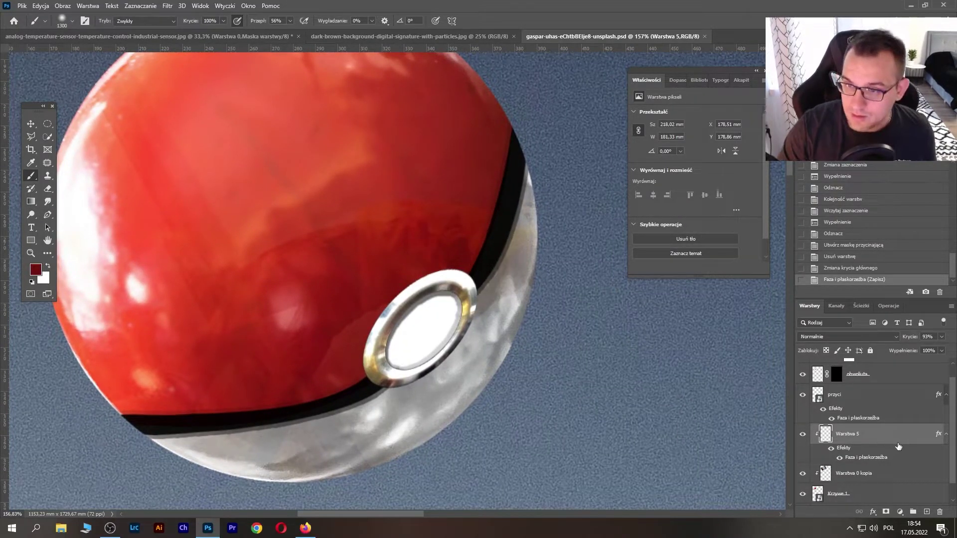
{"action": "left_click", "coordinate": [928, 514]}
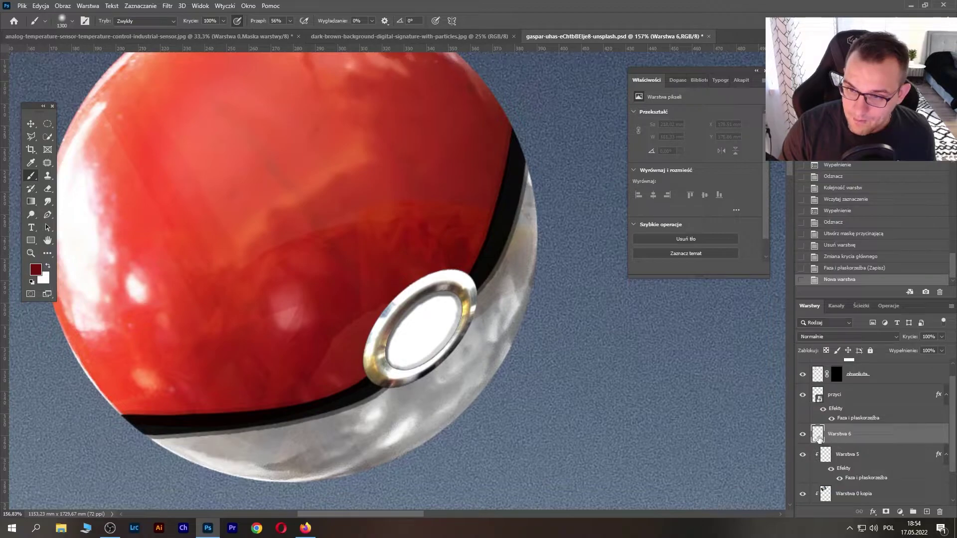
{"action": "left_click", "coordinate": [856, 441], "text": "alt"}
{"action": "left_click", "coordinate": [831, 337]}
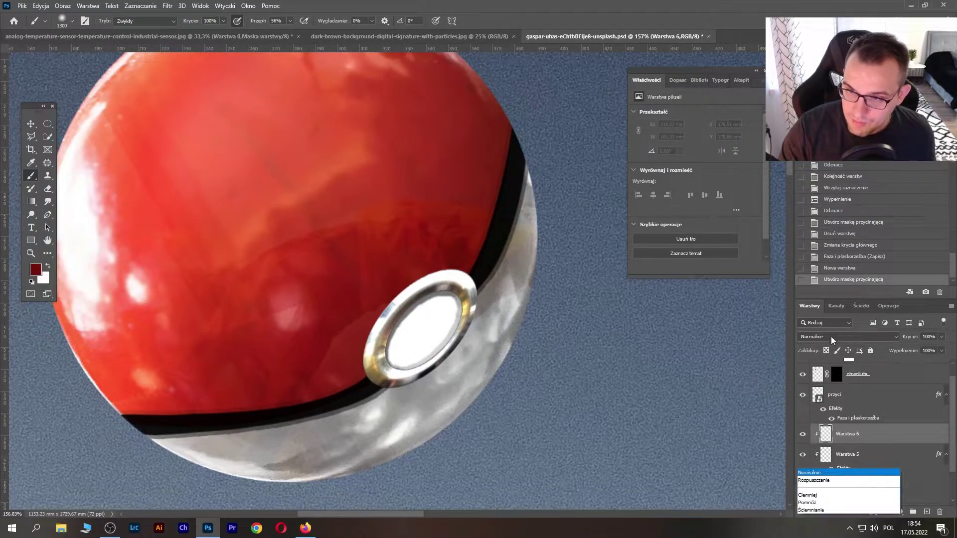
{"action": "left_click", "coordinate": [827, 311]}
Step: Set the brush opacity to 22%
{"action": "left_click", "coordinate": [223, 21]}
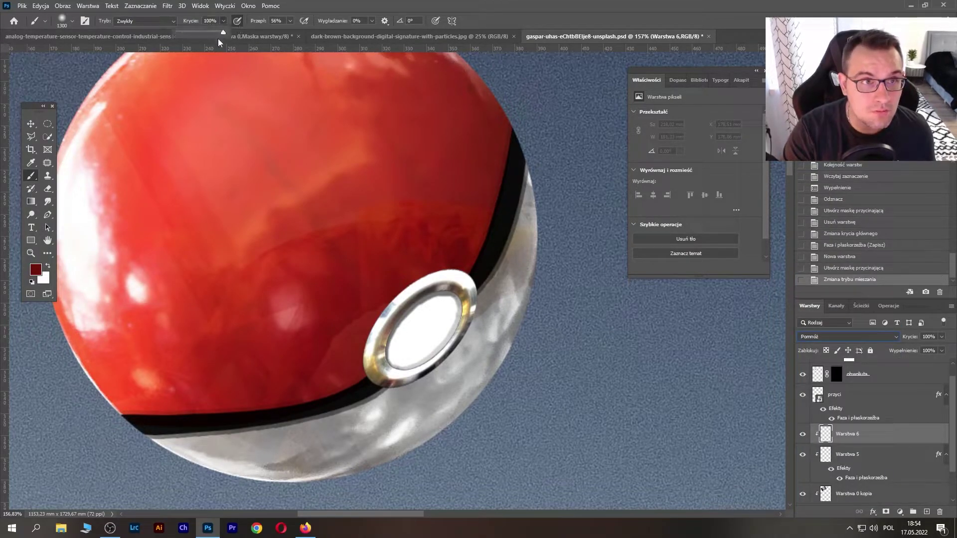
{"action": "left_click", "coordinate": [187, 31]}
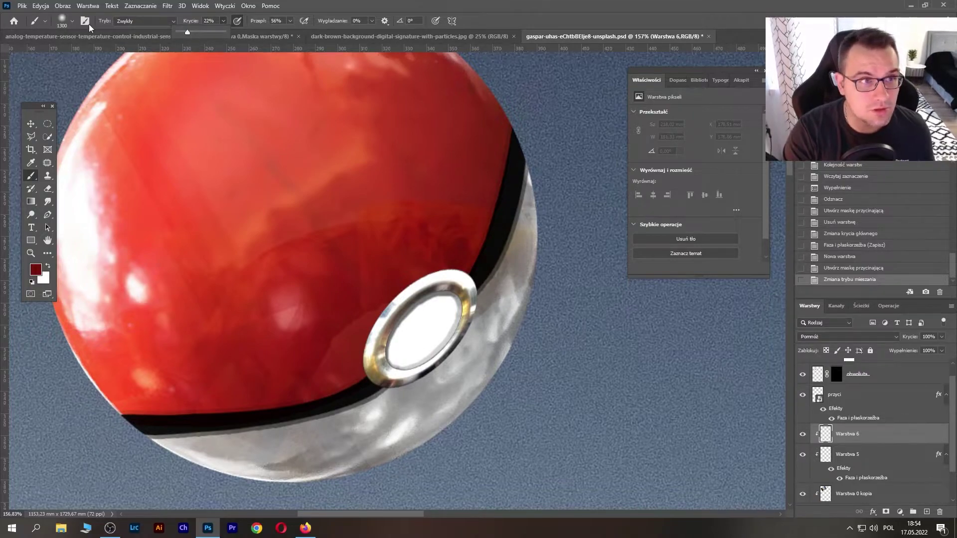
{"action": "left_click", "coordinate": [73, 22]}
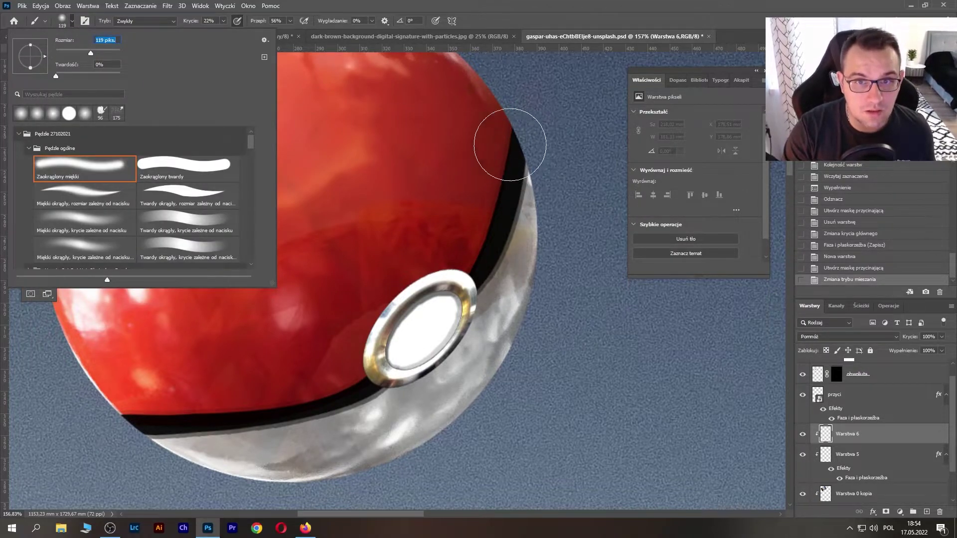
Step: Paint soft dark red shading along the upper and lower parts of the black band
{"action": "left_click", "coordinate": [513, 142]}
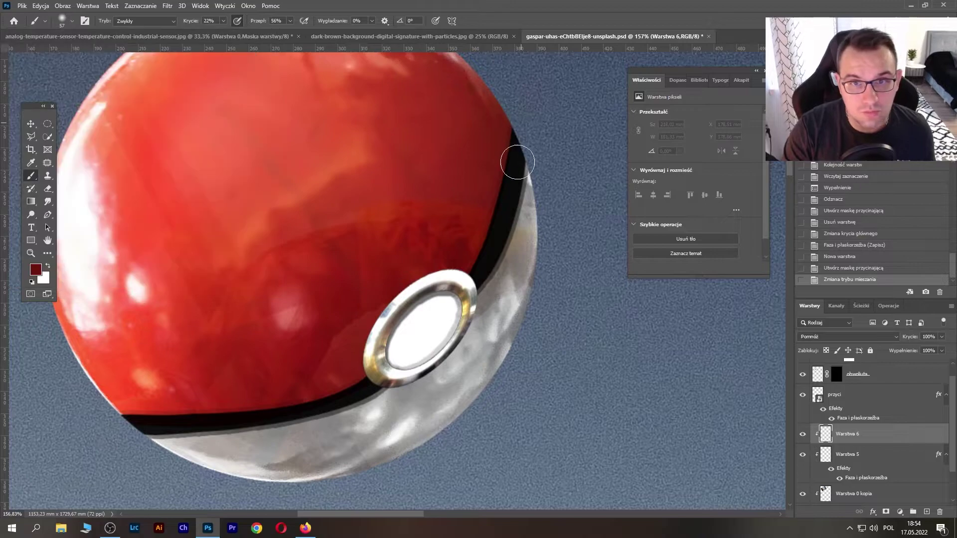
{"action": "left_click_drag", "start_coordinate": [513, 147], "coordinate": [500, 213]}
{"action": "left_click_drag", "start_coordinate": [523, 121], "coordinate": [501, 225]}
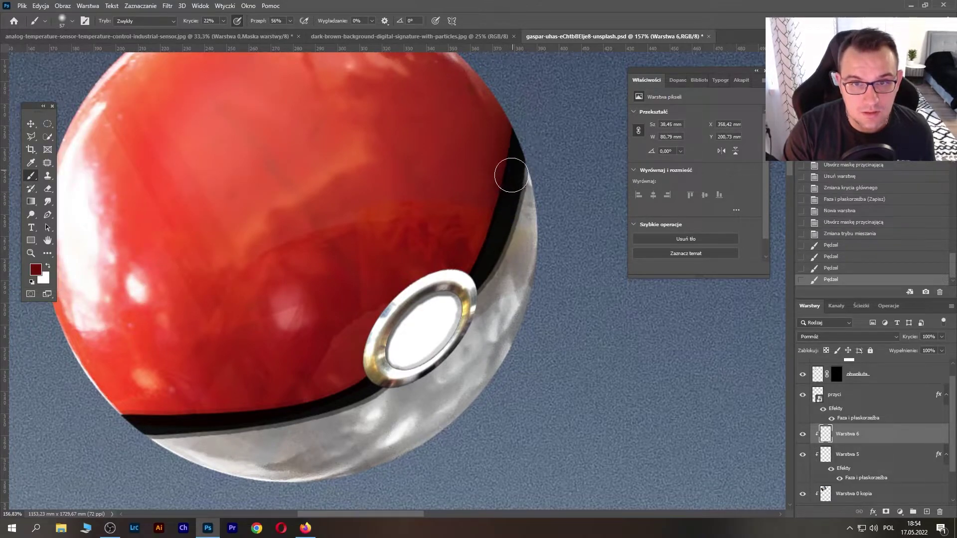
{"action": "mouse_move", "coordinate": [509, 171]}
{"action": "left_mouse_down"}
{"action": "mouse_move", "coordinate": [502, 214]}
{"action": "mouse_move", "coordinate": [511, 154]}
{"action": "mouse_move", "coordinate": [491, 222]}
{"action": "left_mouse_up"}
{"action": "mouse_move", "coordinate": [493, 214]}
{"action": "left_mouse_down"}
{"action": "mouse_move", "coordinate": [472, 265]}
{"action": "mouse_move", "coordinate": [497, 224]}
{"action": "mouse_move", "coordinate": [481, 263]}
{"action": "left_mouse_up"}
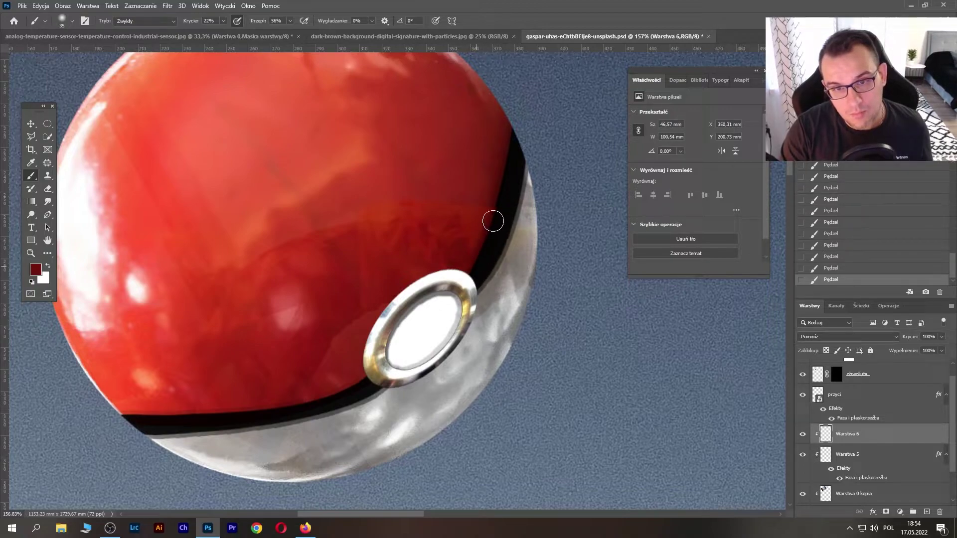
{"action": "mouse_move", "coordinate": [490, 220]}
{"action": "left_mouse_down"}
{"action": "mouse_move", "coordinate": [460, 290]}
{"action": "mouse_move", "coordinate": [561, 201]}
{"action": "left_mouse_up"}
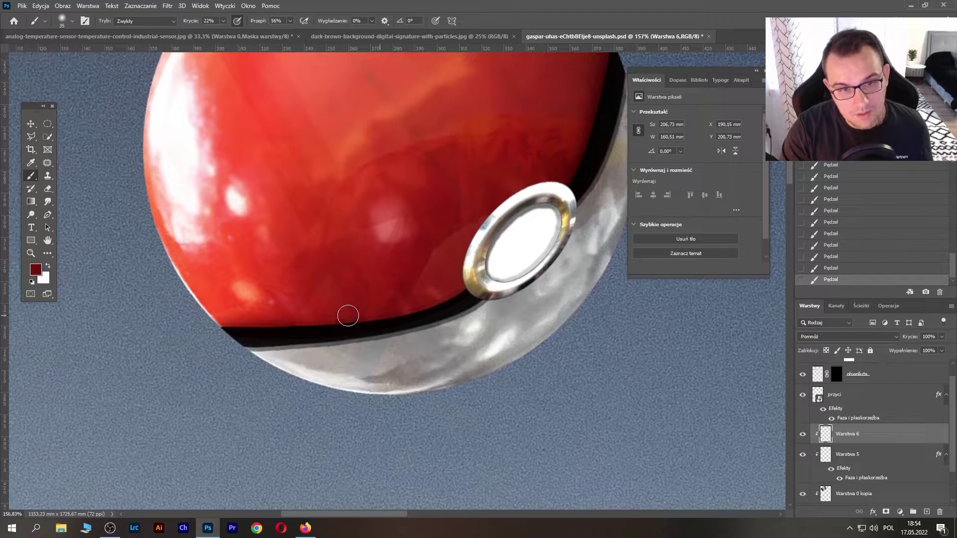
{"action": "mouse_move", "coordinate": [306, 334]}
{"action": "left_mouse_down"}
{"action": "mouse_move", "coordinate": [443, 303]}
{"action": "mouse_move", "coordinate": [397, 313]}
{"action": "left_mouse_up"}
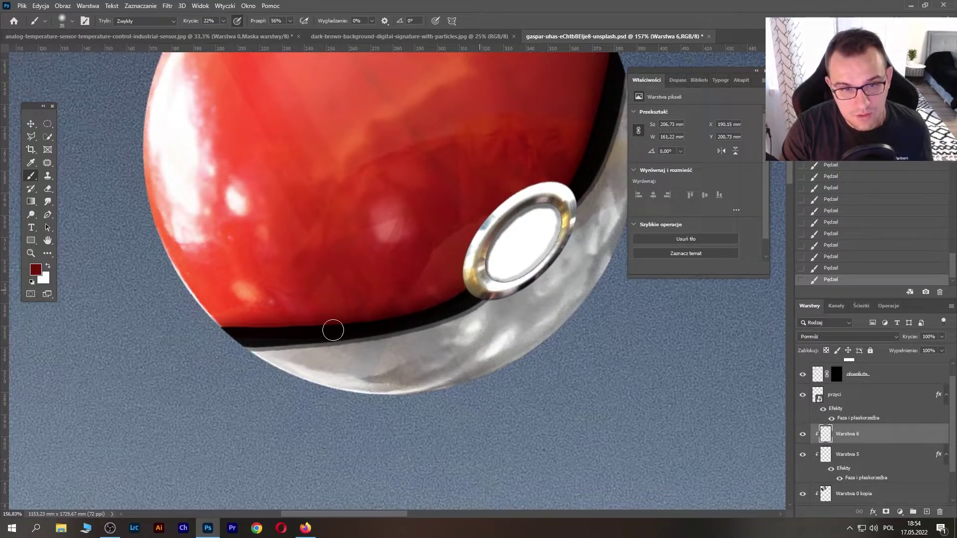
{"action": "left_click_drag", "start_coordinate": [333, 330], "coordinate": [292, 329]}
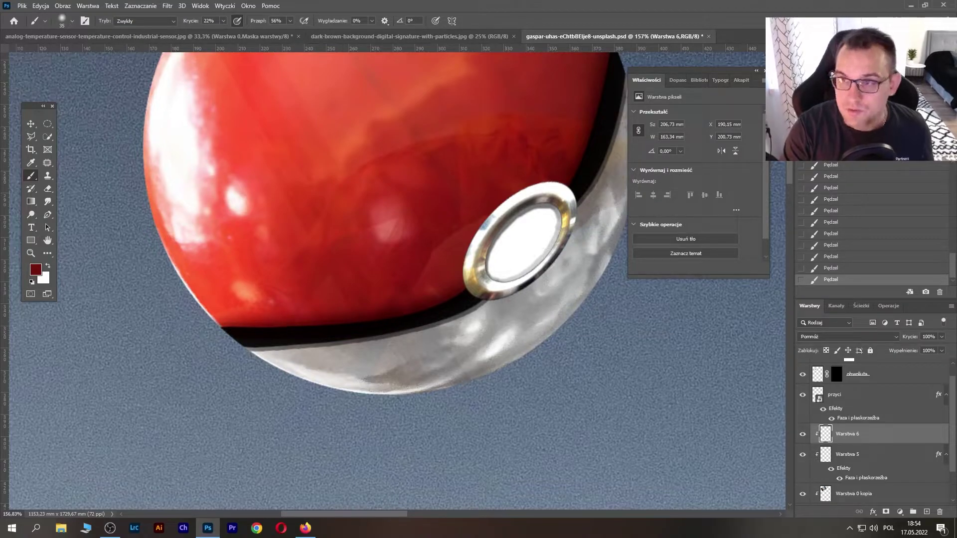
{"action": "scroll", "coordinate": [516, 286], "scroll_direction": "down", "scroll_amount": 5}
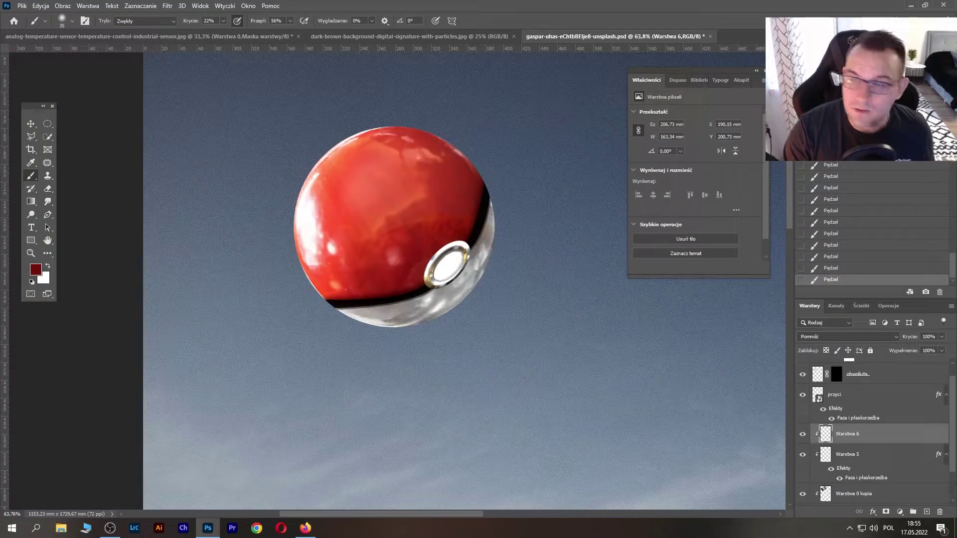
{"action": "scroll", "coordinate": [396, 281], "scroll_direction": "up", "scroll_amount": 4}
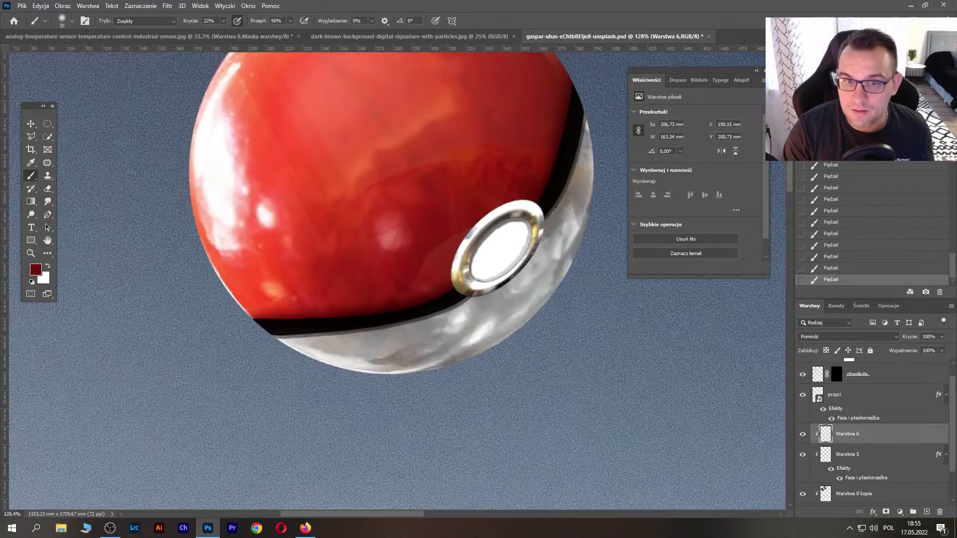
Step: Sample a grey-beige from the ball and softly shade beneath the black band
{"action": "left_click", "coordinate": [397, 358], "text": "alt"}
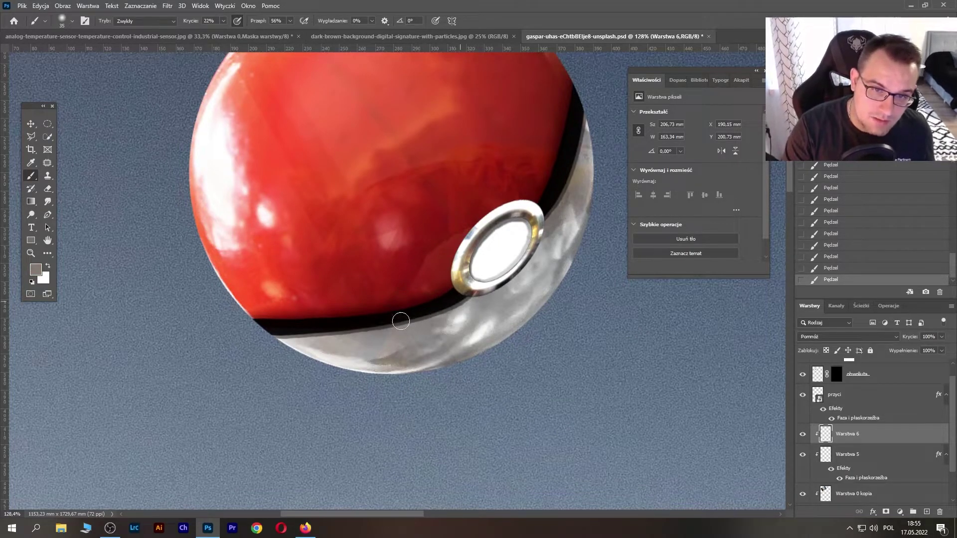
{"action": "left_click_drag", "start_coordinate": [445, 310], "coordinate": [301, 348]}
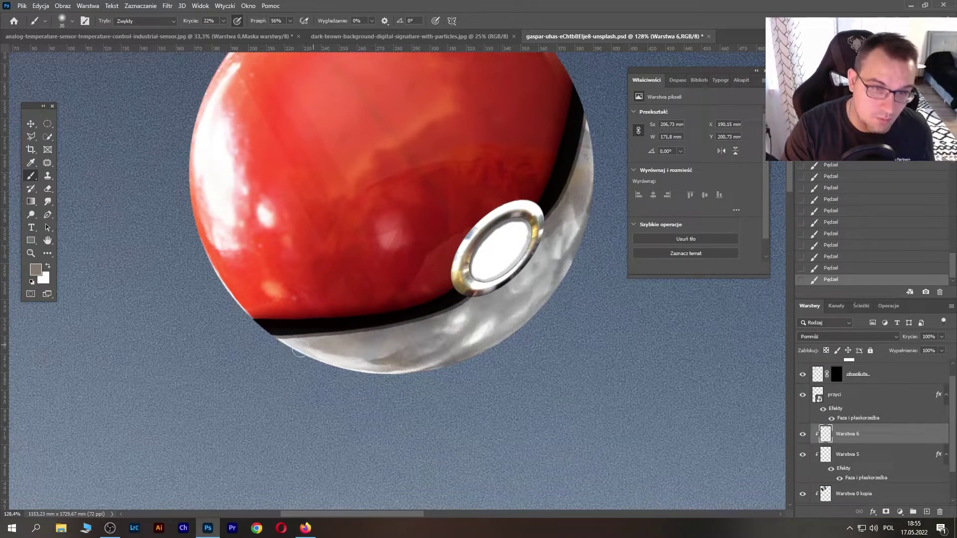
{"action": "left_click_drag", "start_coordinate": [324, 337], "coordinate": [380, 328]}
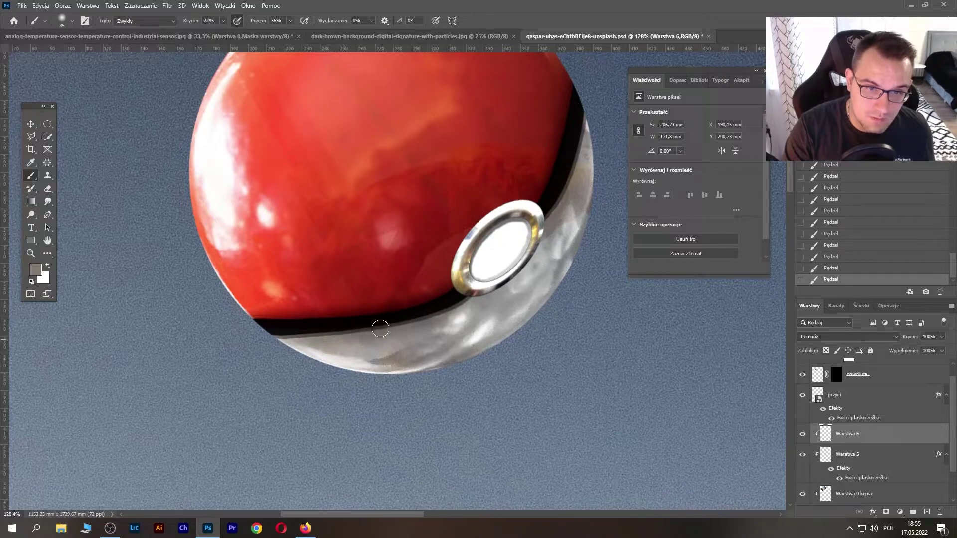
{"action": "left_click_drag", "start_coordinate": [567, 241], "coordinate": [438, 321]}
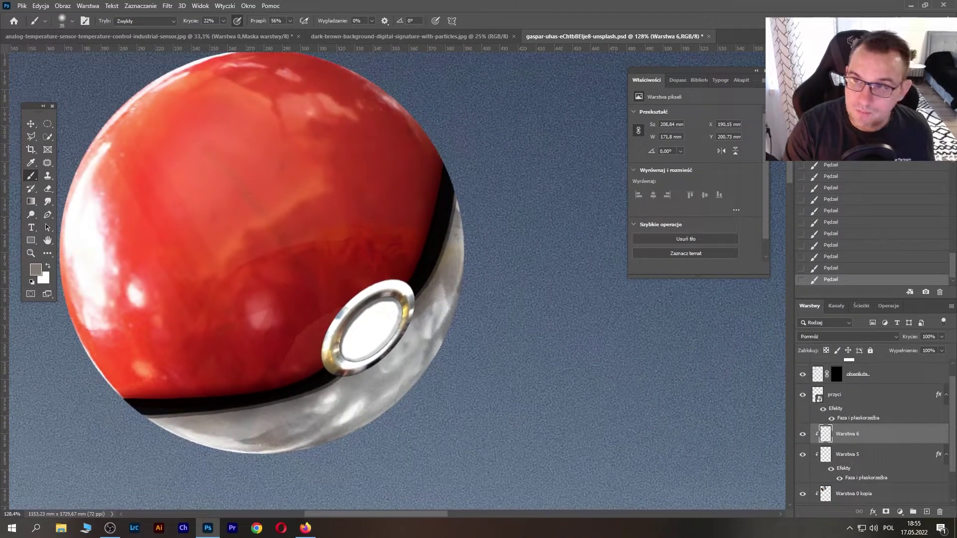
Step: Zoom out to review the whole composition with the ball and boy
{"action": "key", "text": "ctrl+minus"}
{"action": "key", "text": "ctrl+minus"}
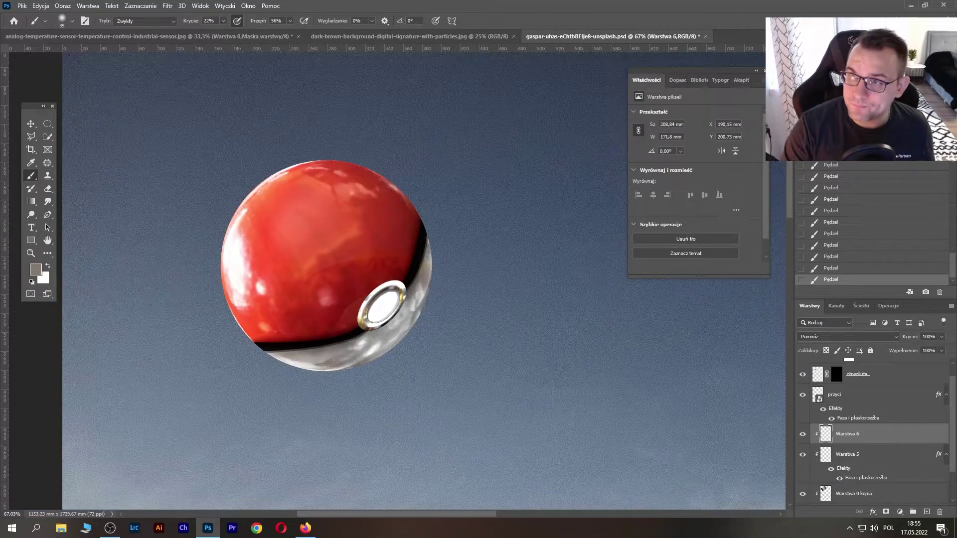
{"action": "key", "text": "ctrl+minus"}
{"action": "key", "text": "ctrl+minus"}
{"action": "key", "text": "ctrl+minus"}
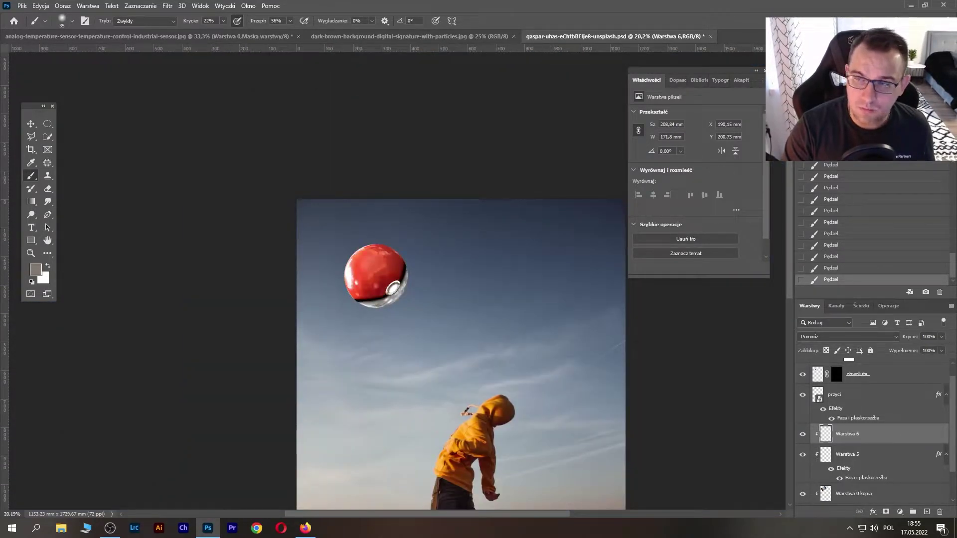
{"action": "key", "text": "ctrl+minus"}
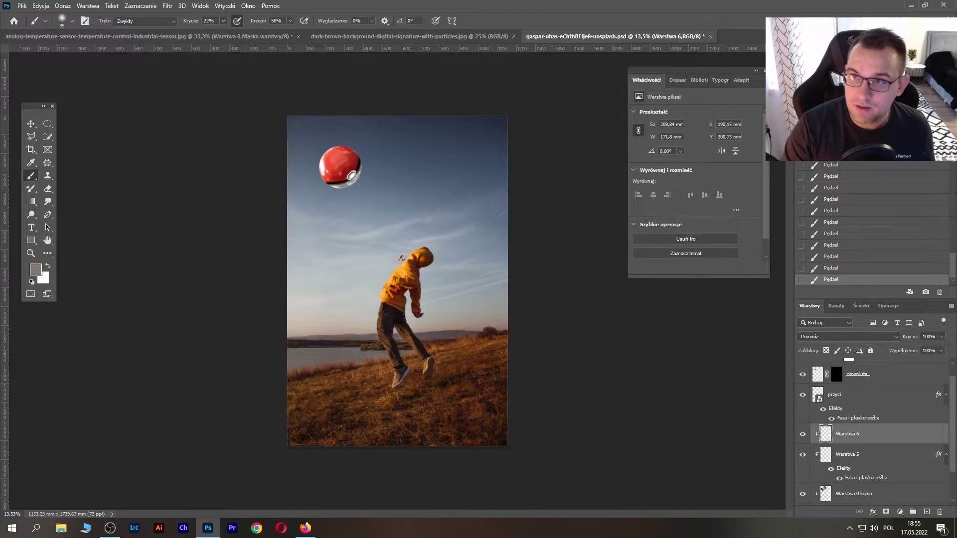
{"action": "key", "text": "ctrl+plus"}
{"action": "key", "text": "ctrl+minus"}
{"action": "key", "text": "ctrl+plus"}
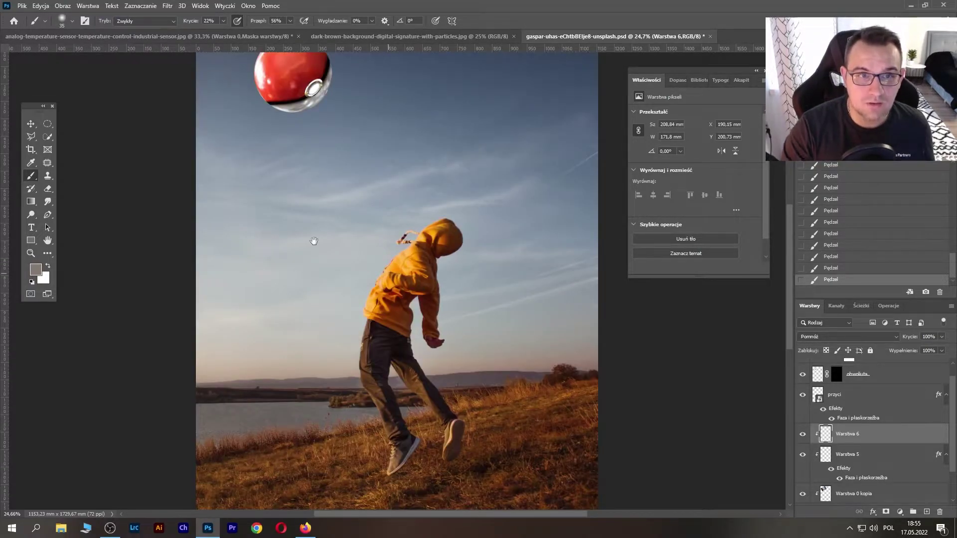
{"action": "left_click_drag", "start_coordinate": [315, 242], "coordinate": [362, 338]}
Step: Save, then zoom in and centre the Pokéball in the view
{"action": "key", "text": "ctrl+s"}
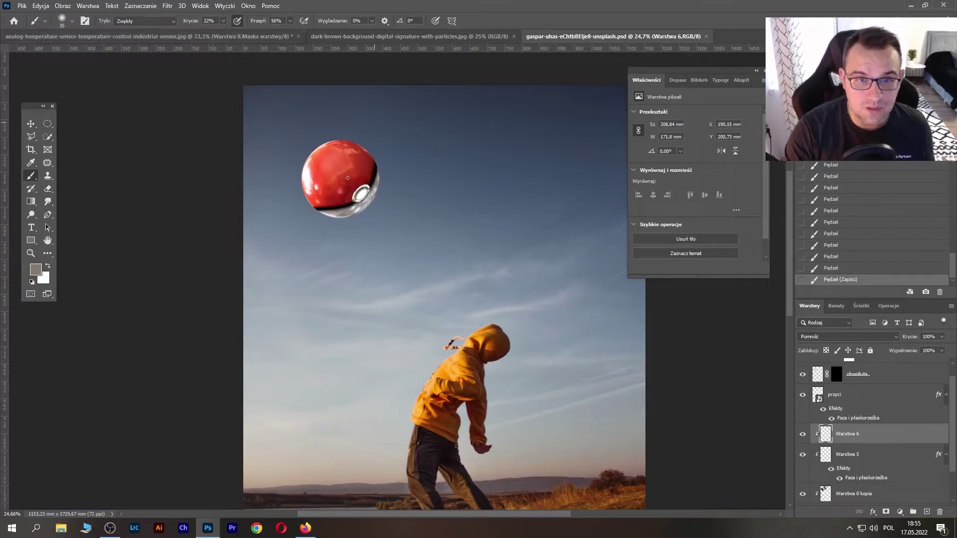
{"action": "key", "text": "ctrl+plus"}
{"action": "key", "text": "ctrl+plus"}
{"action": "key", "text": "ctrl+plus"}
{"action": "left_click_drag", "start_coordinate": [356, 138], "coordinate": [471, 320]}
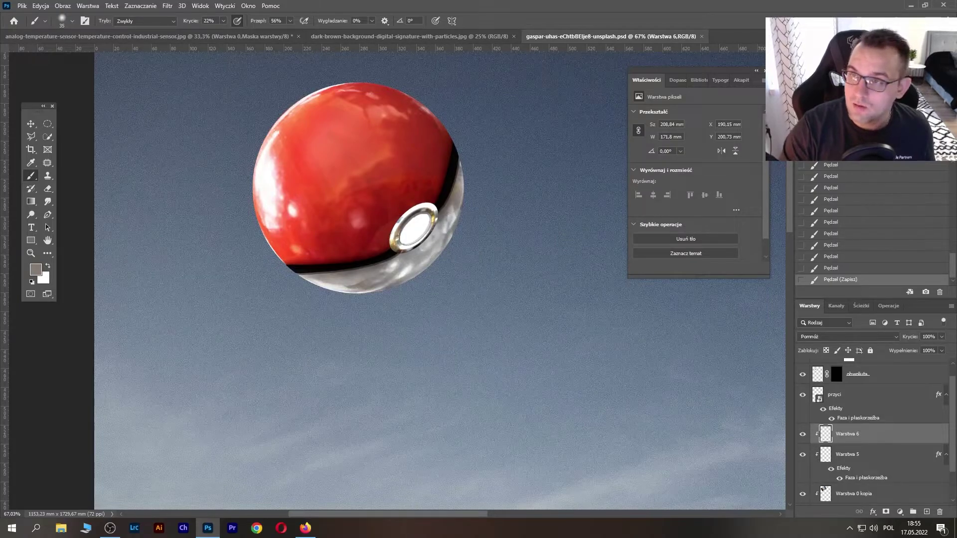
Step: Check the button and ring layers, then convert the top ring layer to a smart object
{"action": "left_click", "coordinate": [846, 398]}
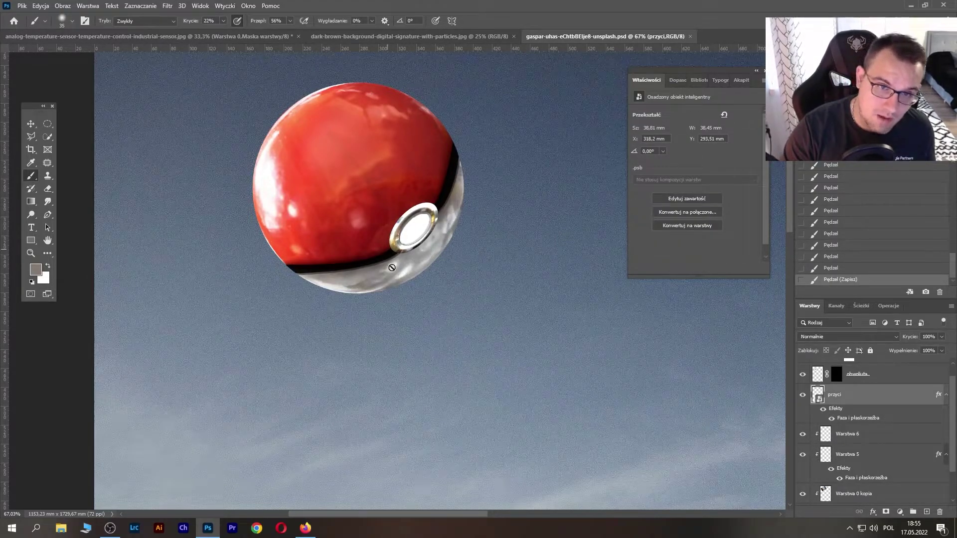
{"action": "left_click", "coordinate": [803, 374]}
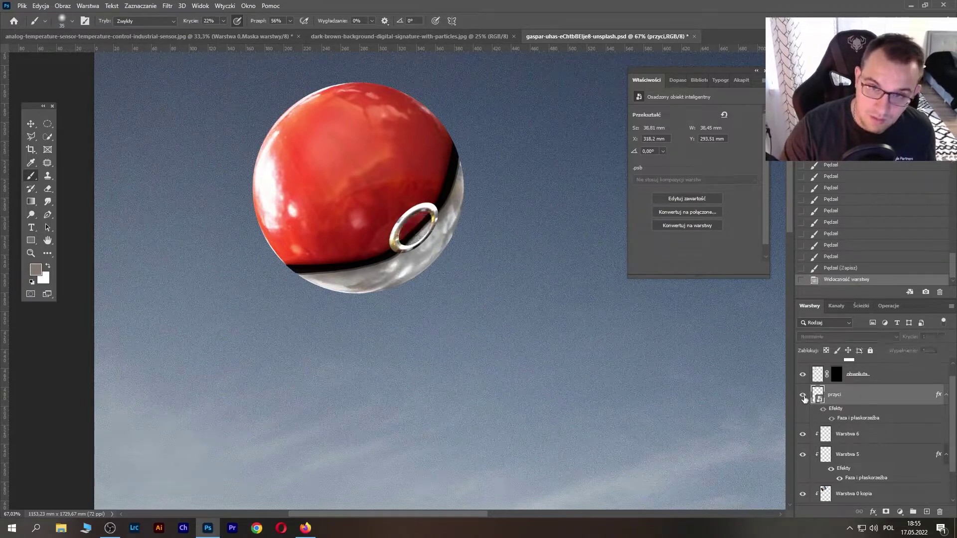
{"action": "left_click", "coordinate": [802, 375]}
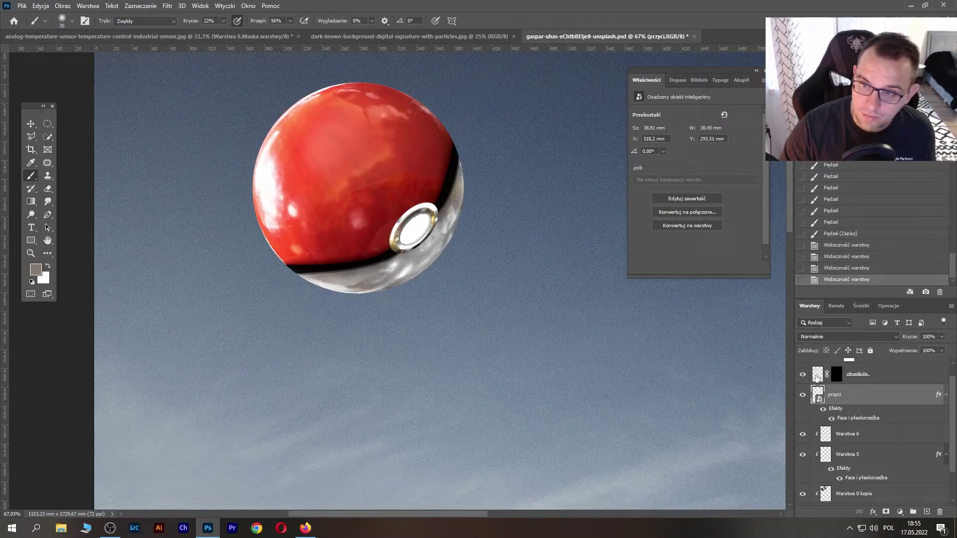
{"action": "left_click", "coordinate": [818, 395], "text": "ctrl"}
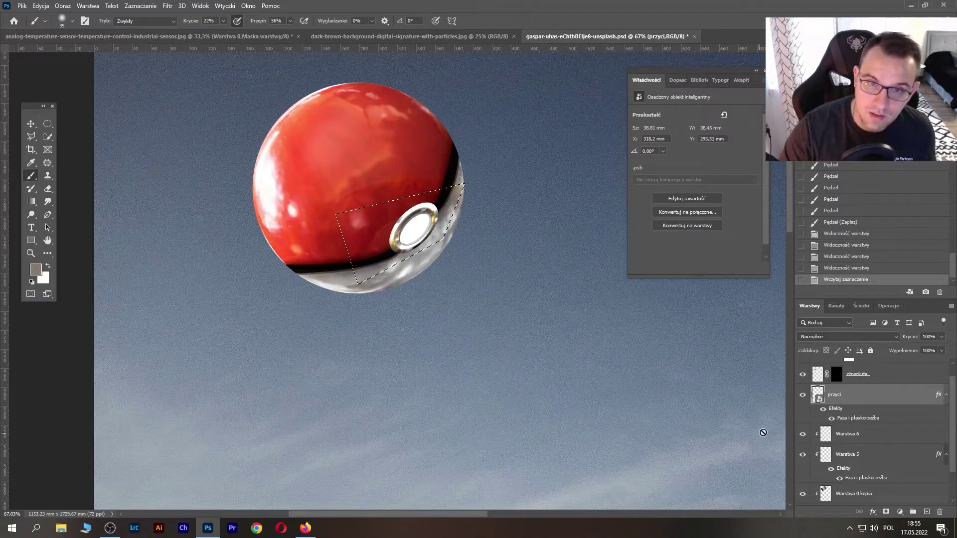
{"action": "key", "text": "ctrl+d"}
{"action": "left_click", "coordinate": [865, 374]}
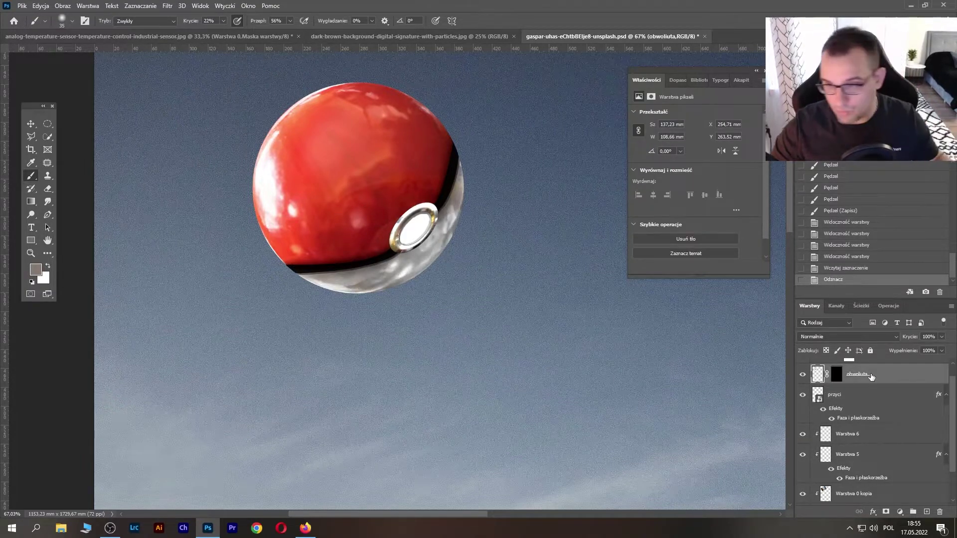
{"action": "right_click", "coordinate": [872, 378]}
{"action": "left_click", "coordinate": [797, 236]}
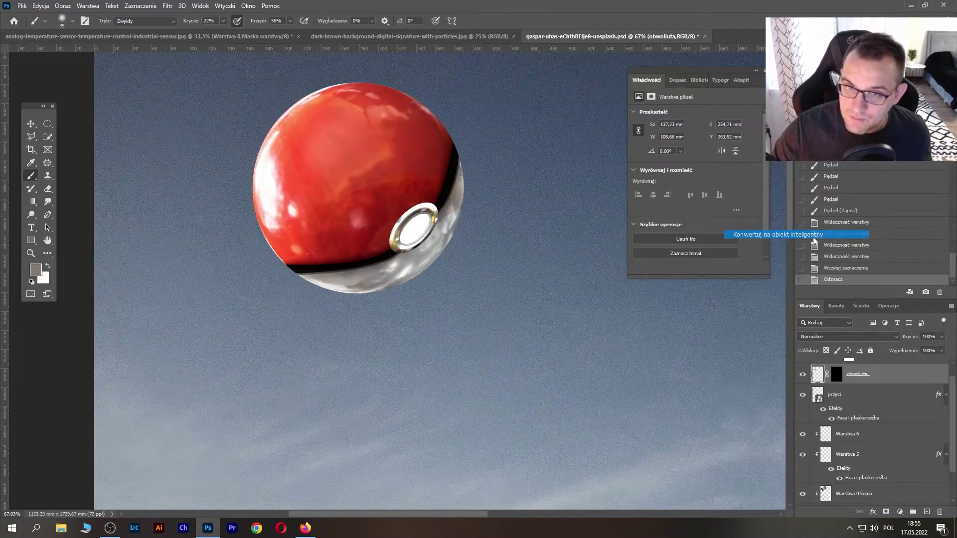
Step: Load the ring's outline as a selection and expand it by 10 pixels
{"action": "double_click", "coordinate": [802, 375]}
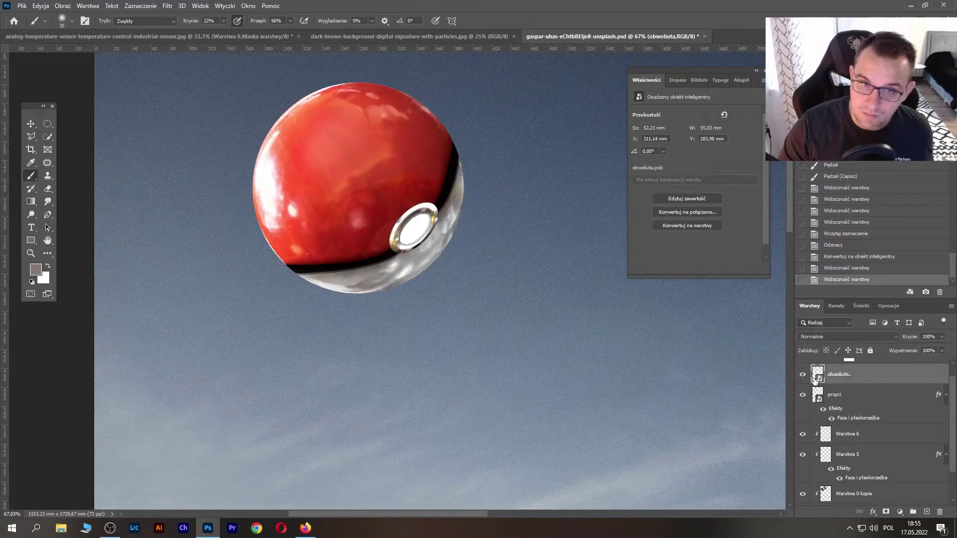
{"action": "left_click", "coordinate": [817, 397], "text": "ctrl"}
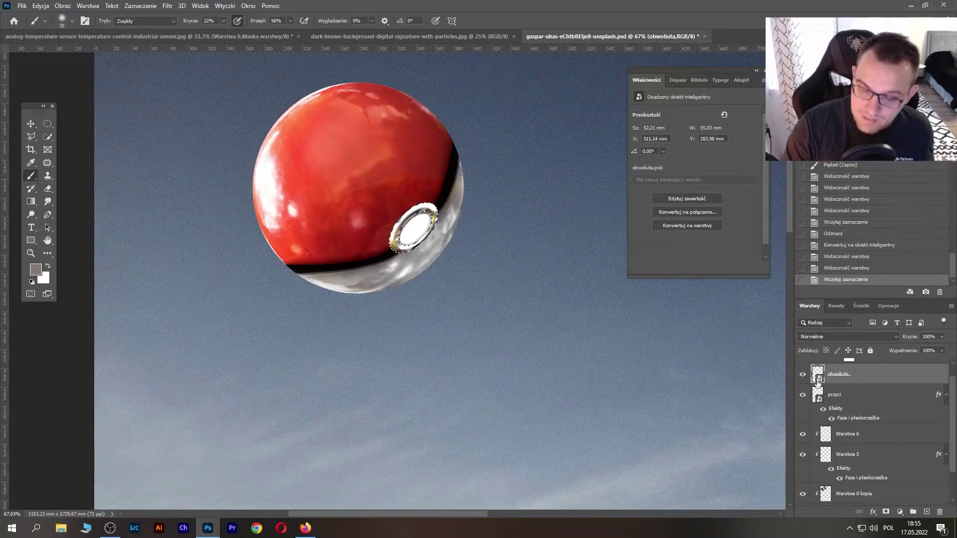
{"action": "left_click", "coordinate": [140, 6]}
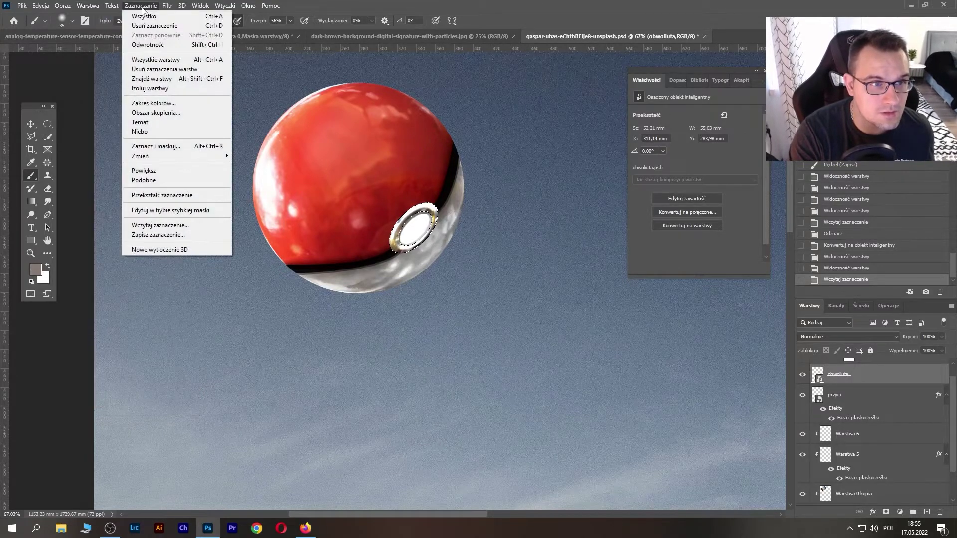
{"action": "left_click", "coordinate": [290, 178]}
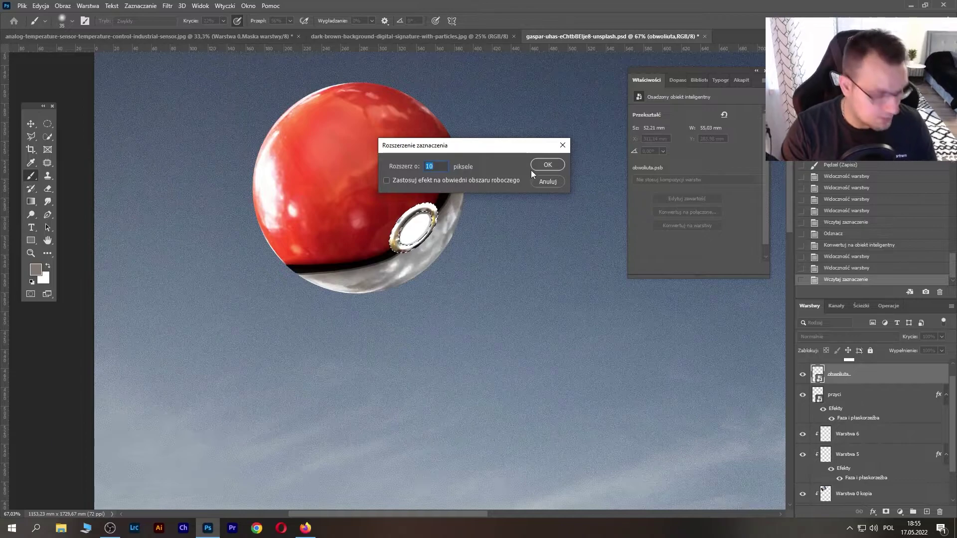
{"action": "left_click", "coordinate": [543, 166]}
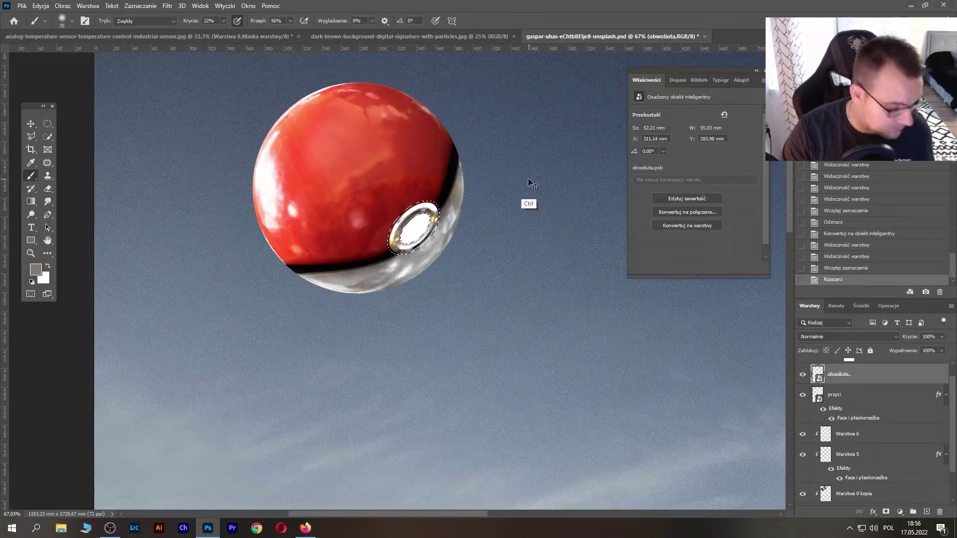
{"action": "key", "text": "ctrl+d"}
{"action": "key", "text": "ctrl+z"}
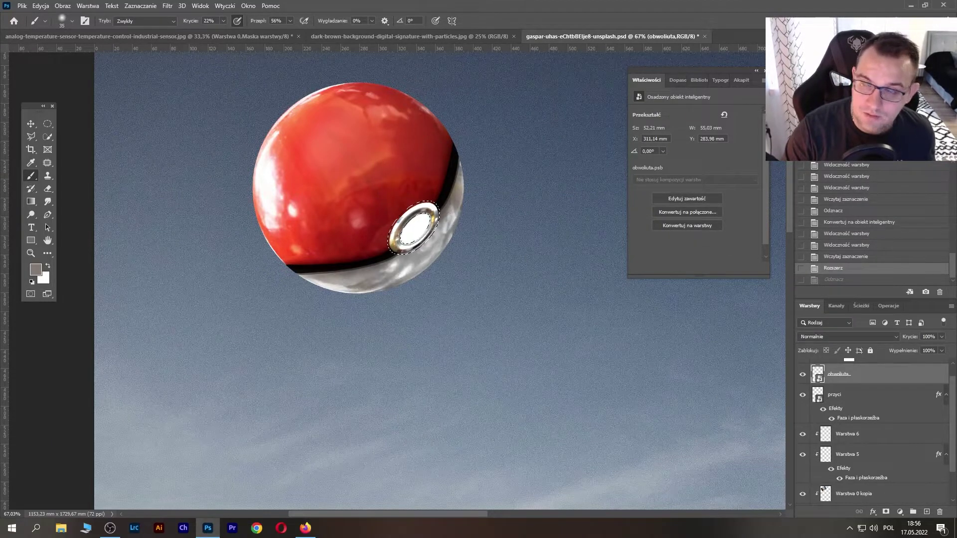
{"action": "scroll", "coordinate": [412, 283], "scroll_direction": "up", "scroll_amount": 5}
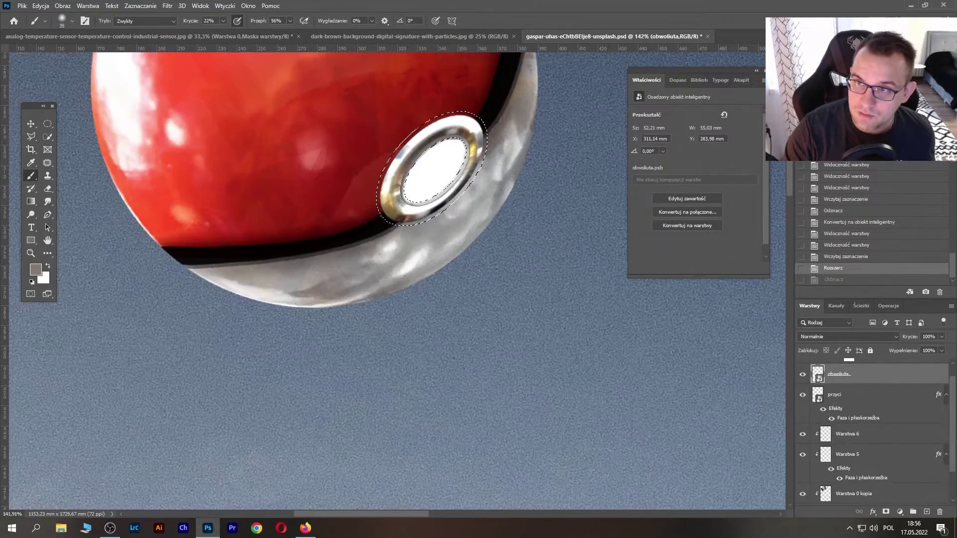
{"action": "left_click", "coordinate": [857, 394]}
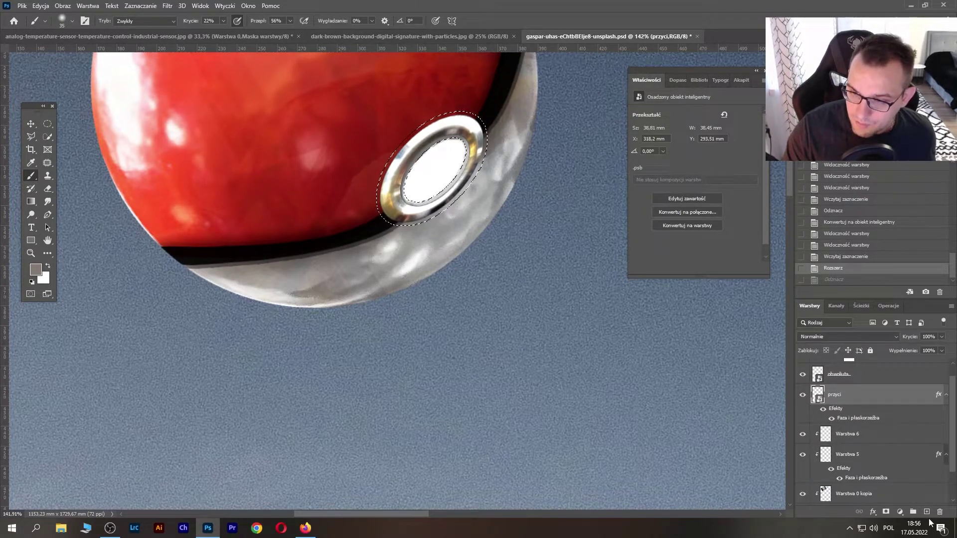
Step: Fill the expanded ring selection with black on a new layer, then deselect
{"action": "left_click", "coordinate": [927, 512]}
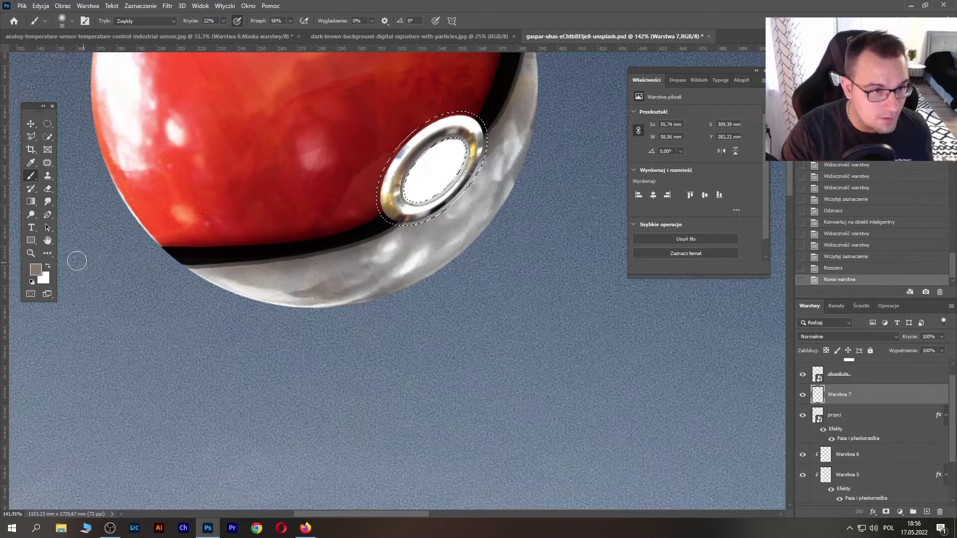
{"action": "key", "text": "d"}
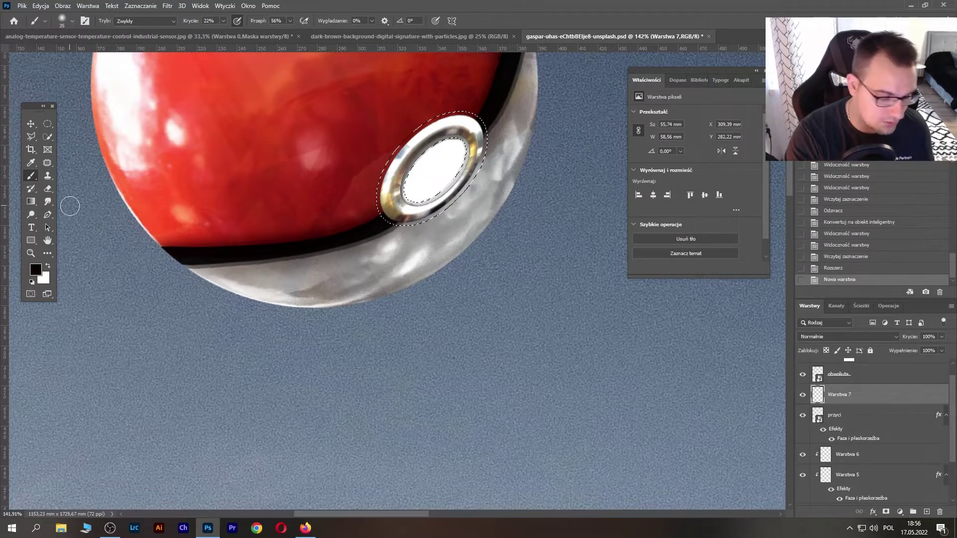
{"action": "key", "text": "shift+F5"}
{"action": "key", "text": "Return"}
{"action": "key", "text": "ctrl+d"}
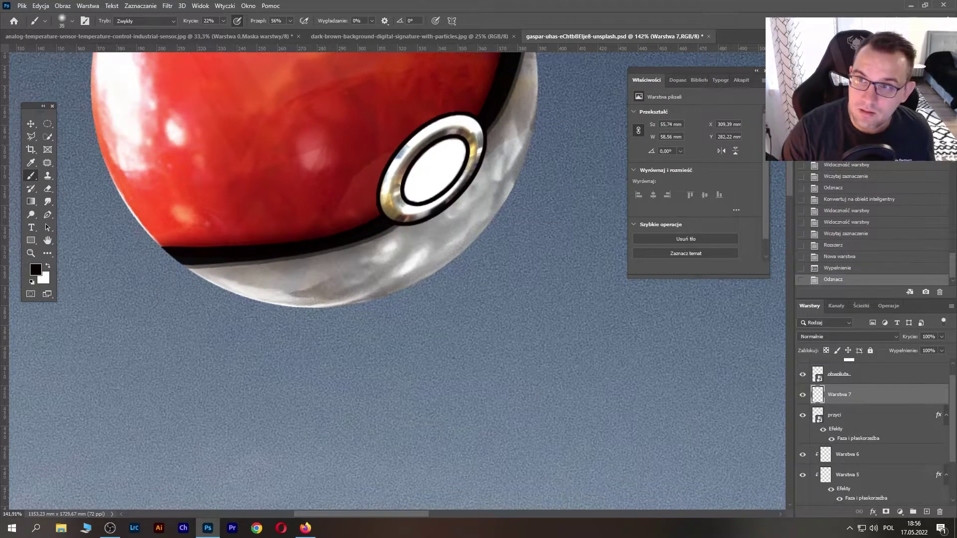
{"action": "key", "text": "ctrl+minus"}
{"action": "key", "text": "ctrl+minus"}
{"action": "key", "text": "ctrl+minus"}
{"action": "key", "text": "ctrl+minus"}
{"action": "scroll", "coordinate": [399, 283], "scroll_direction": "up", "scroll_amount": 8}
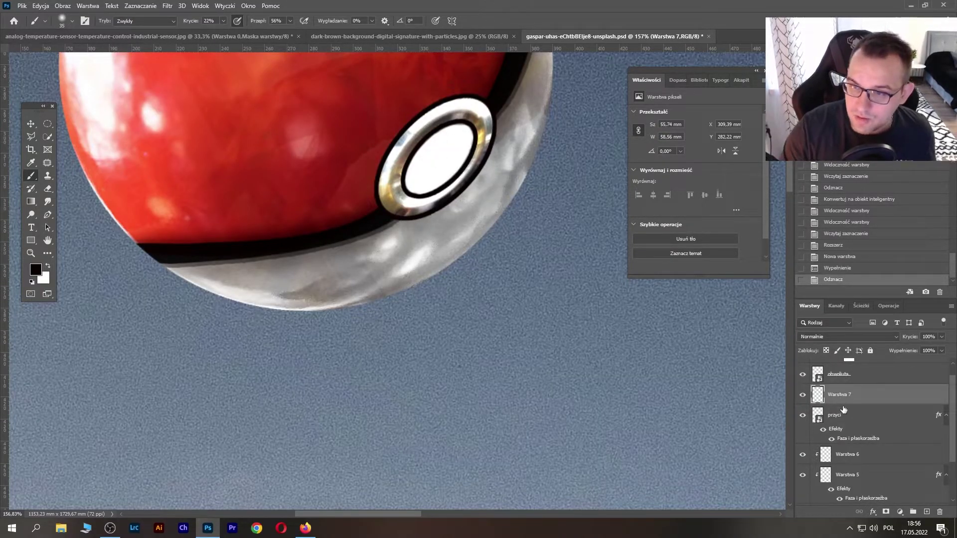
Step: Mask the black layer and paint out its inner black at 100% brush opacity
{"action": "left_click", "coordinate": [887, 512]}
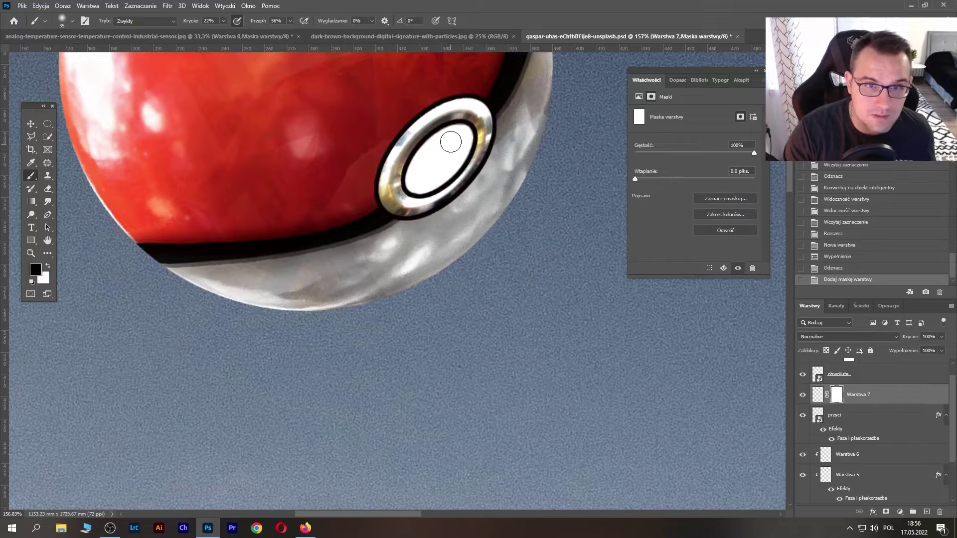
{"action": "left_click", "coordinate": [433, 142]}
{"action": "left_click", "coordinate": [335, 64]}
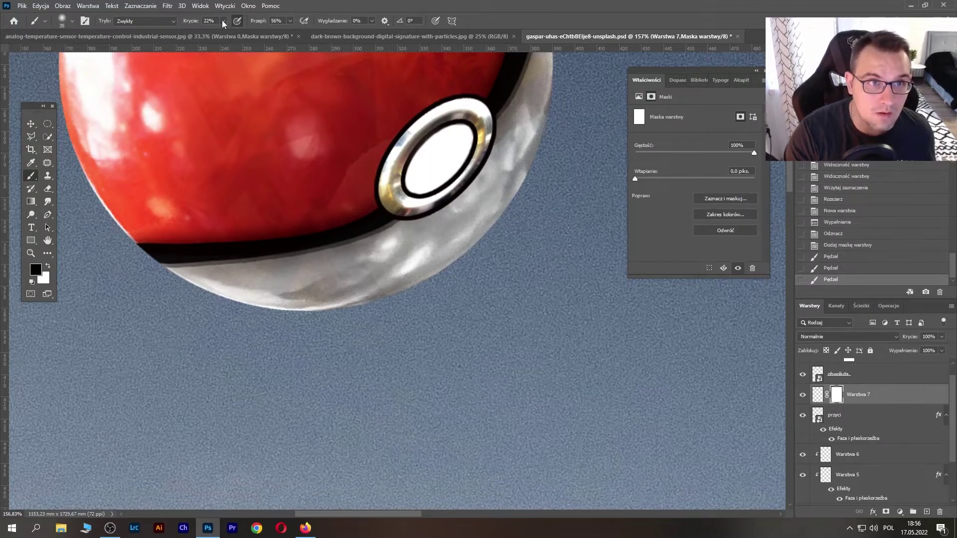
{"action": "left_click_drag", "start_coordinate": [222, 34], "coordinate": [263, 33]}
{"action": "left_click", "coordinate": [429, 149]}
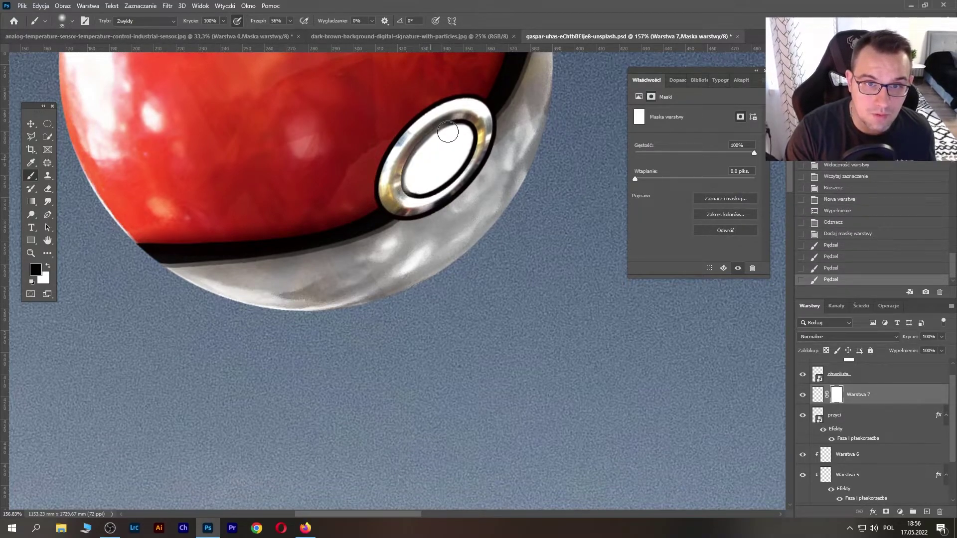
{"action": "left_click", "coordinate": [432, 159]}
{"action": "mouse_move", "coordinate": [419, 165]}
{"action": "left_mouse_down"}
{"action": "mouse_move", "coordinate": [402, 200]}
{"action": "mouse_move", "coordinate": [456, 177]}
{"action": "mouse_move", "coordinate": [403, 196]}
{"action": "mouse_move", "coordinate": [448, 185]}
{"action": "left_mouse_up"}
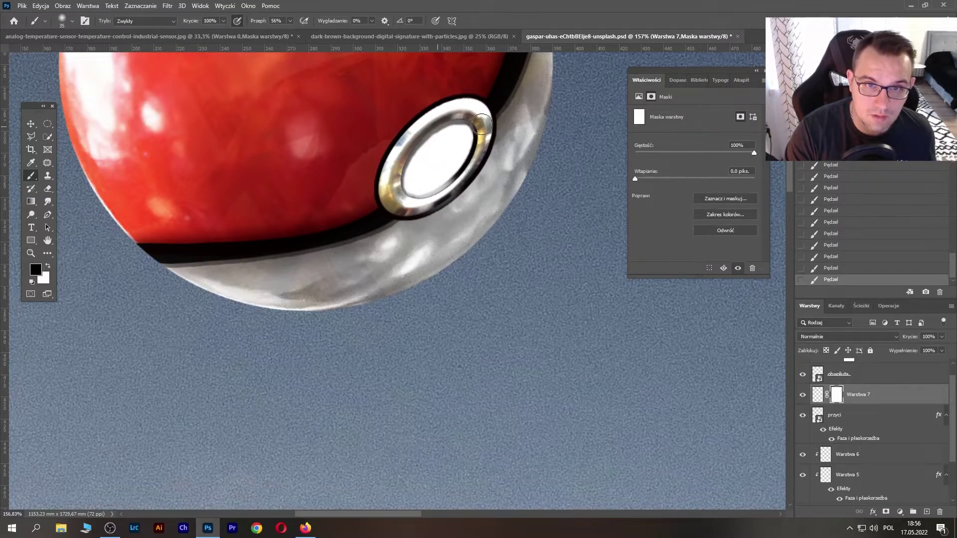
{"action": "mouse_move", "coordinate": [473, 123]}
{"action": "left_mouse_down"}
{"action": "mouse_move", "coordinate": [456, 176]}
{"action": "mouse_move", "coordinate": [466, 178]}
{"action": "mouse_move", "coordinate": [453, 145]}
{"action": "mouse_move", "coordinate": [437, 180]}
{"action": "left_mouse_up"}
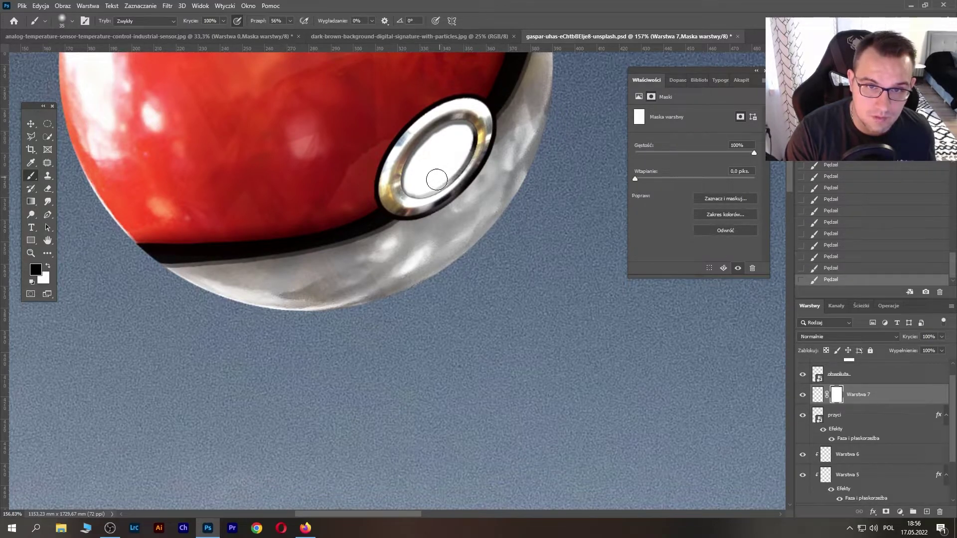
{"action": "key", "text": "ctrl+2"}
Step: Give Warstwa 7 Bevel & Emboss with Contour, depth 63%, direction Down, and save
{"action": "double_click", "coordinate": [898, 399]}
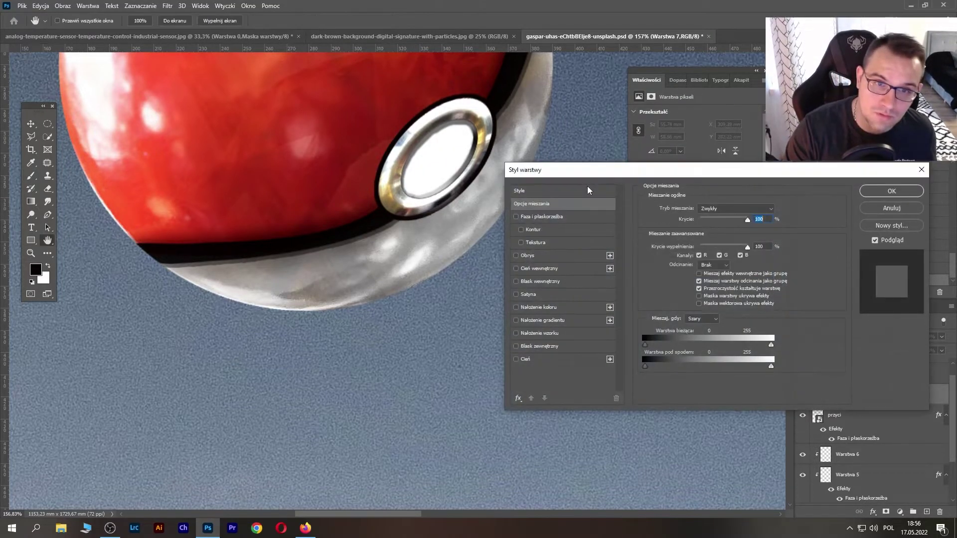
{"action": "left_click", "coordinate": [522, 230]}
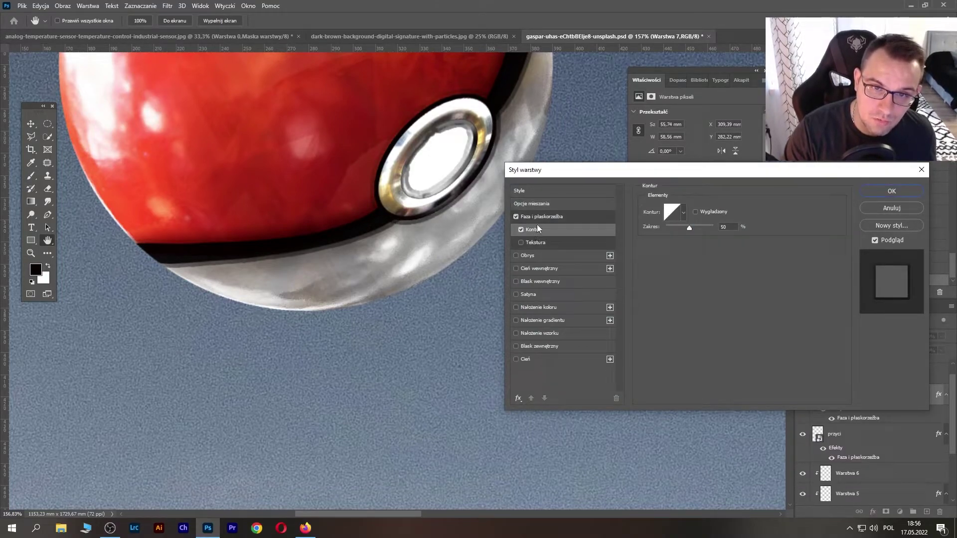
{"action": "left_click", "coordinate": [543, 216]}
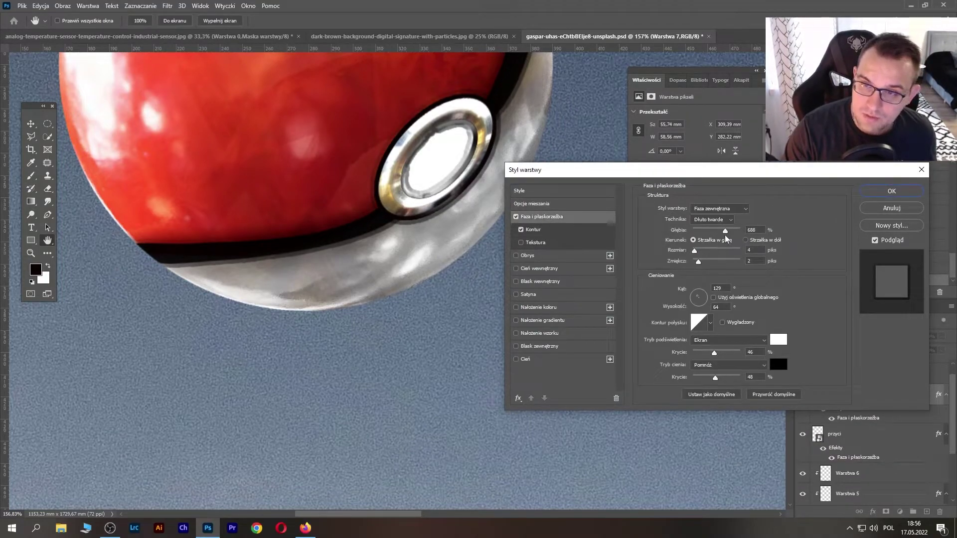
{"action": "left_click_drag", "start_coordinate": [726, 232], "coordinate": [696, 228]}
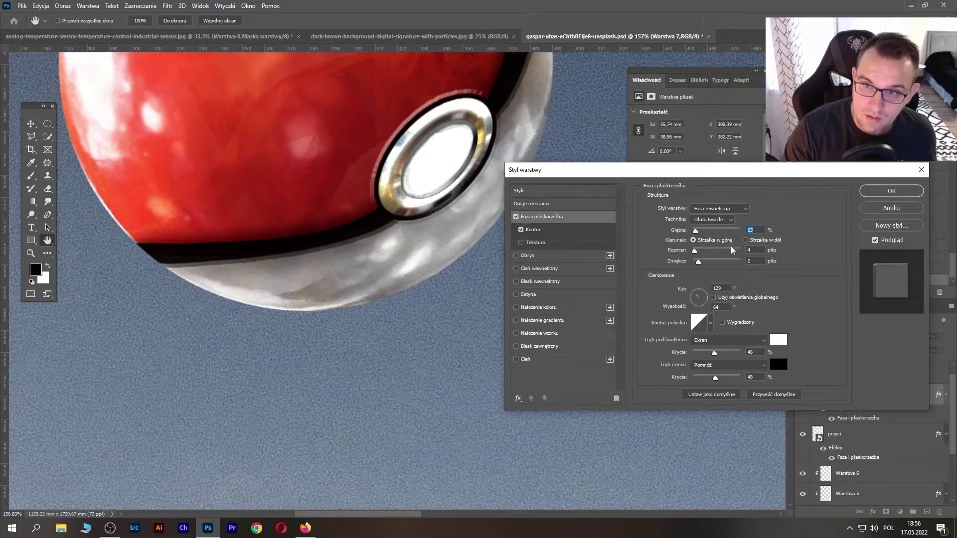
{"action": "left_click", "coordinate": [747, 240]}
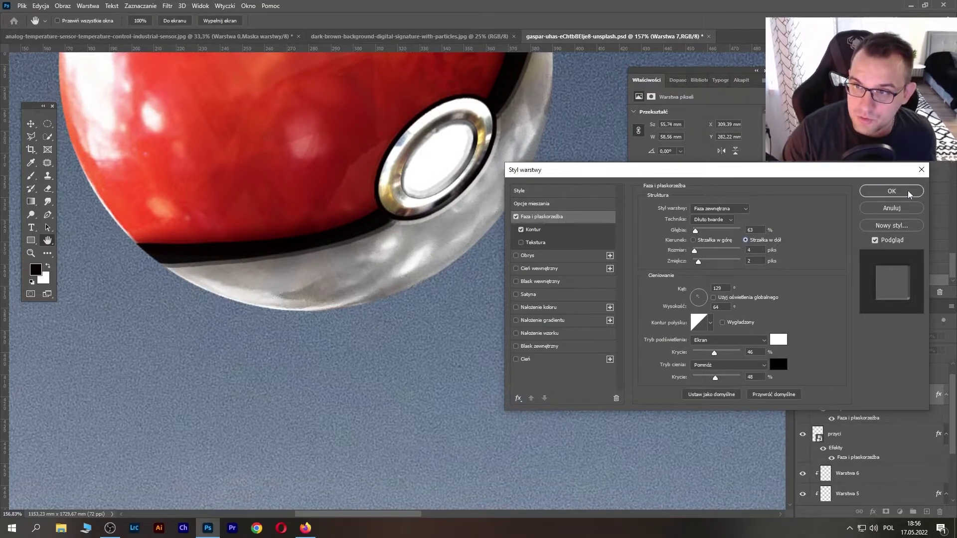
{"action": "left_click", "coordinate": [892, 191]}
{"action": "key", "text": "ctrl+0"}
{"action": "key", "text": "ctrl+s"}
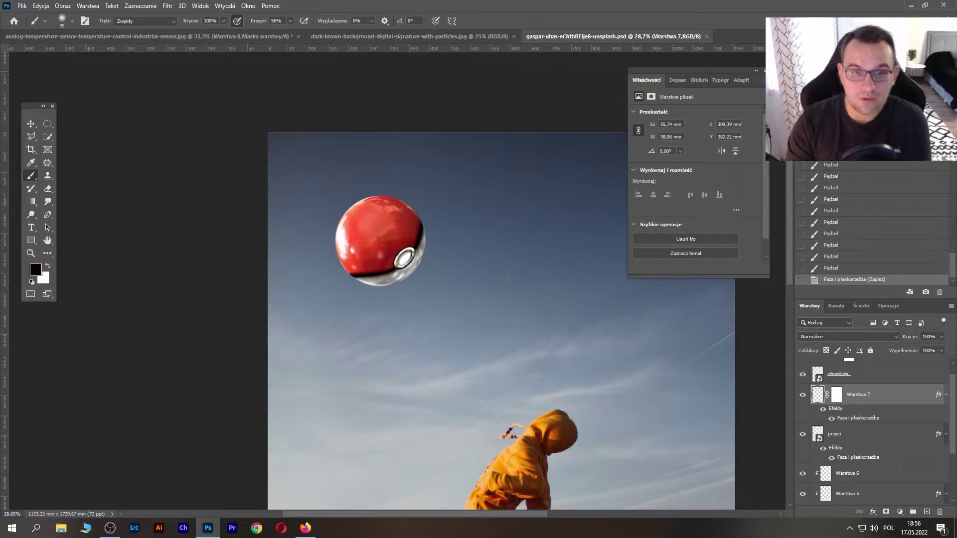
Step: Group the layers from Krzywe 2 down to Krzywe 1 into Grupa 1 and hide it
{"action": "key", "text": "ctrl+0"}
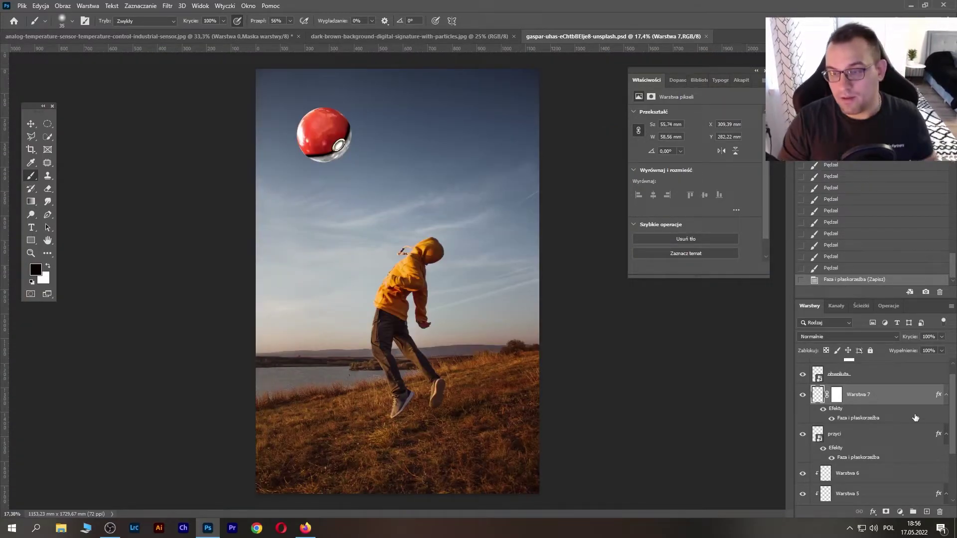
{"action": "scroll", "coordinate": [955, 424], "scroll_direction": "up", "scroll_amount": 2}
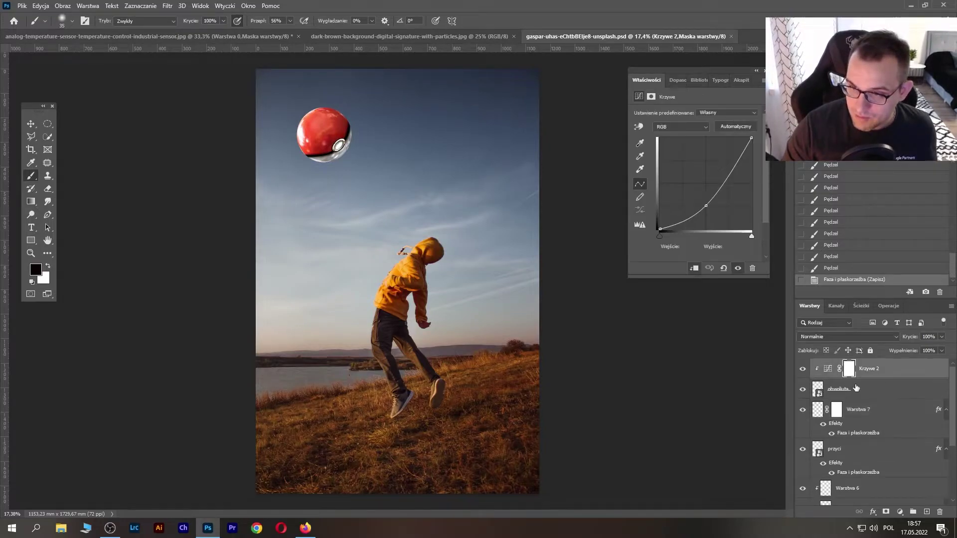
{"action": "left_click", "coordinate": [883, 374]}
{"action": "scroll", "coordinate": [948, 392], "scroll_direction": "down", "scroll_amount": 3}
{"action": "scroll", "coordinate": [946, 449], "scroll_direction": "down", "scroll_amount": 1}
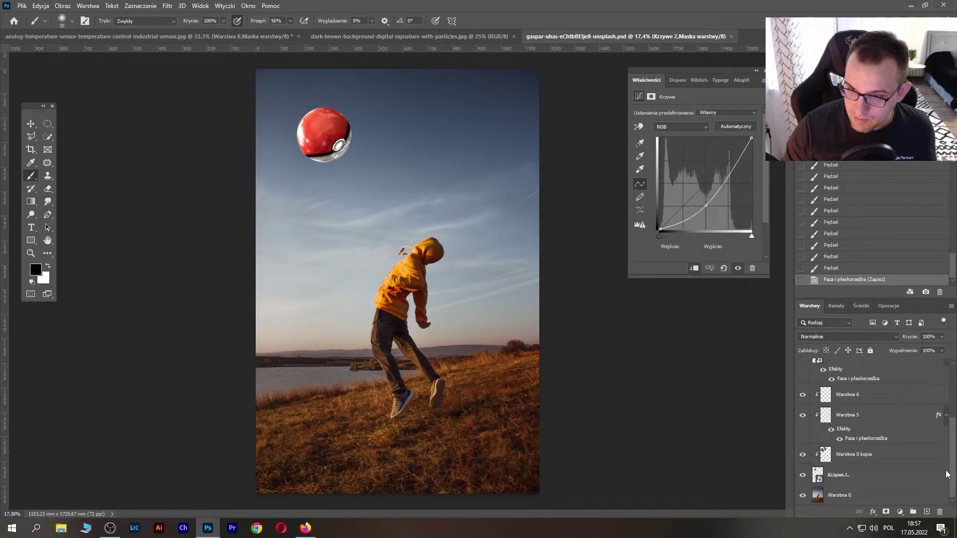
{"action": "left_click", "coordinate": [883, 476], "text": "shift"}
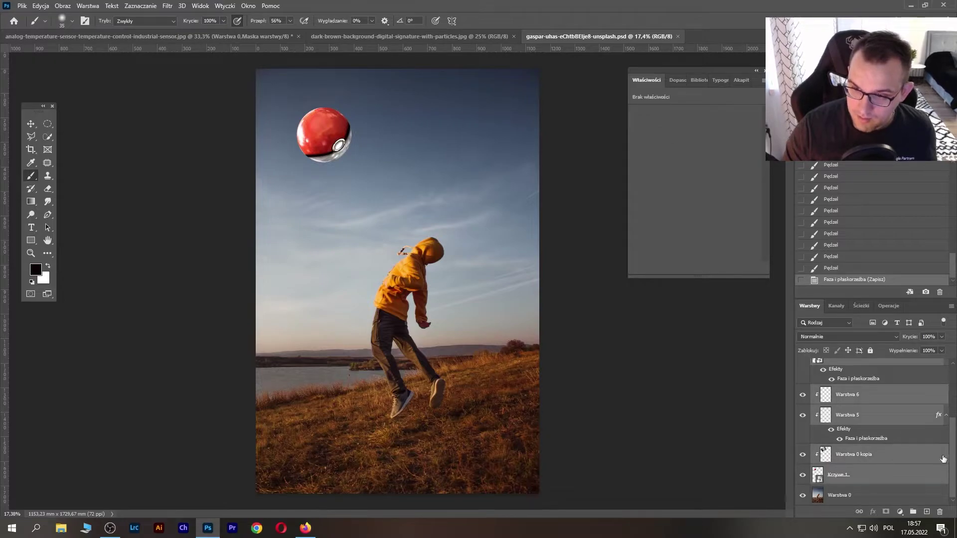
{"action": "left_click", "coordinate": [914, 513]}
{"action": "left_click", "coordinate": [804, 366]}
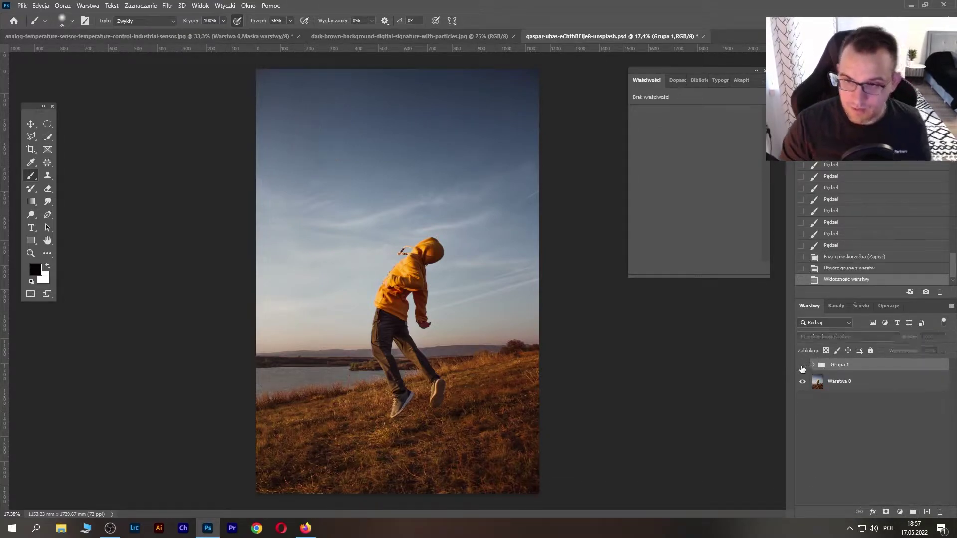
{"action": "left_click", "coordinate": [804, 366]}
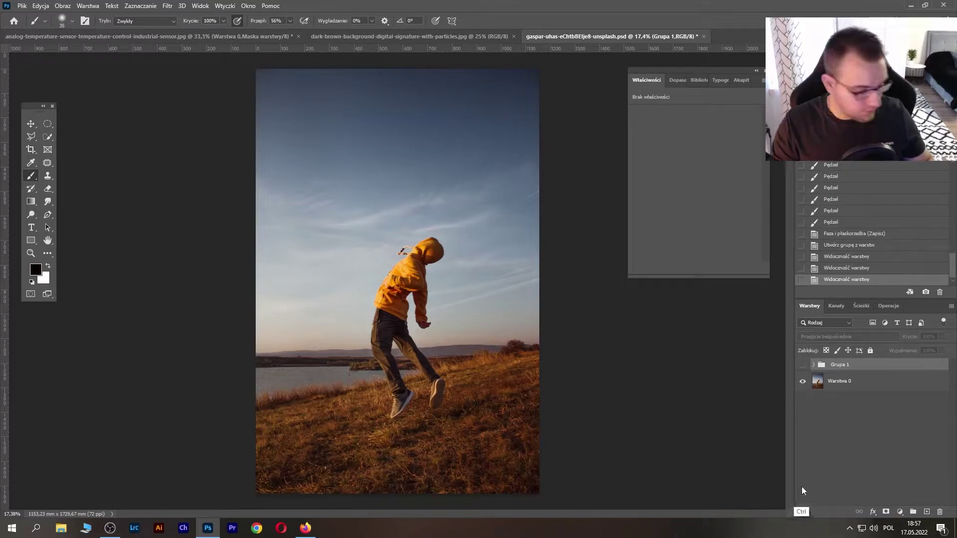
Step: Duplicate Grupa 1, show it, and shrink the Pokéball to about 55% near the top centre
{"action": "key", "text": "ctrl+j"}
{"action": "left_click", "coordinate": [802, 365]}
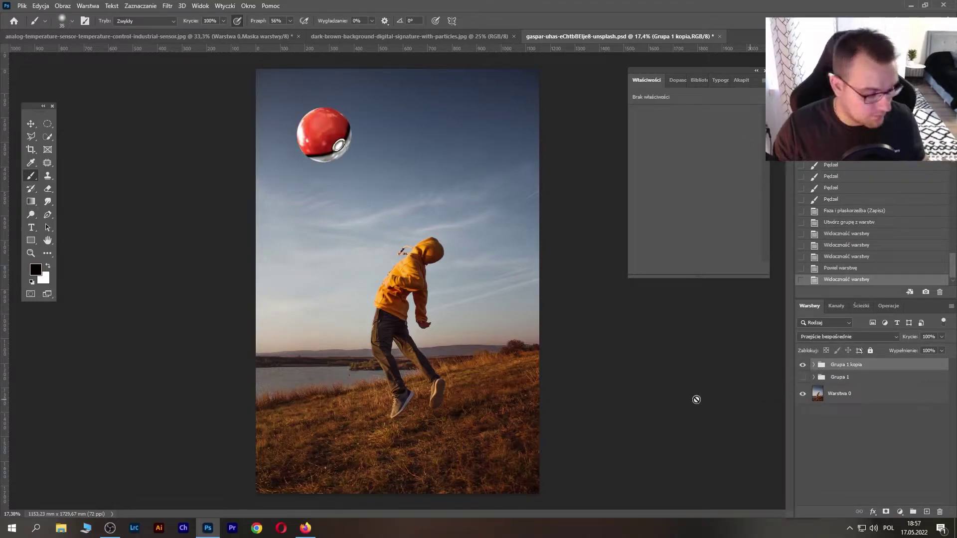
{"action": "key", "text": "ctrl+t"}
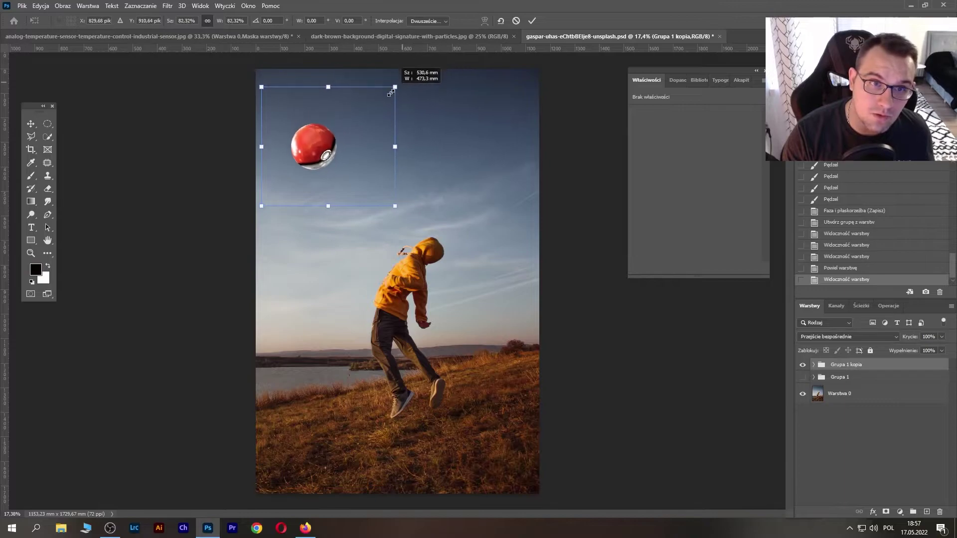
{"action": "mouse_move", "coordinate": [424, 63]}
{"action": "left_mouse_down"}
{"action": "mouse_move", "coordinate": [384, 98]}
{"action": "mouse_move", "coordinate": [430, 113]}
{"action": "left_mouse_up"}
{"action": "left_click_drag", "start_coordinate": [313, 146], "coordinate": [333, 138]}
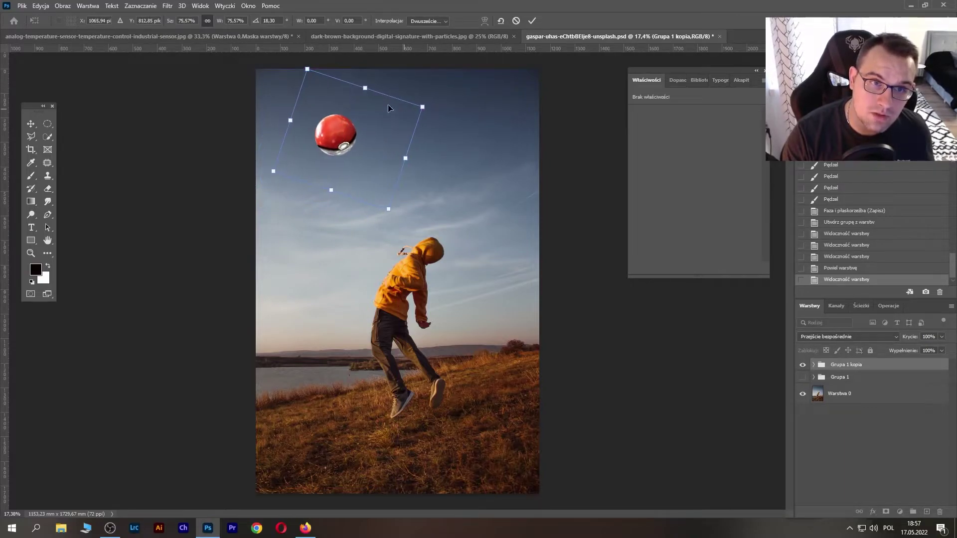
{"action": "left_click_drag", "start_coordinate": [416, 107], "coordinate": [397, 130]}
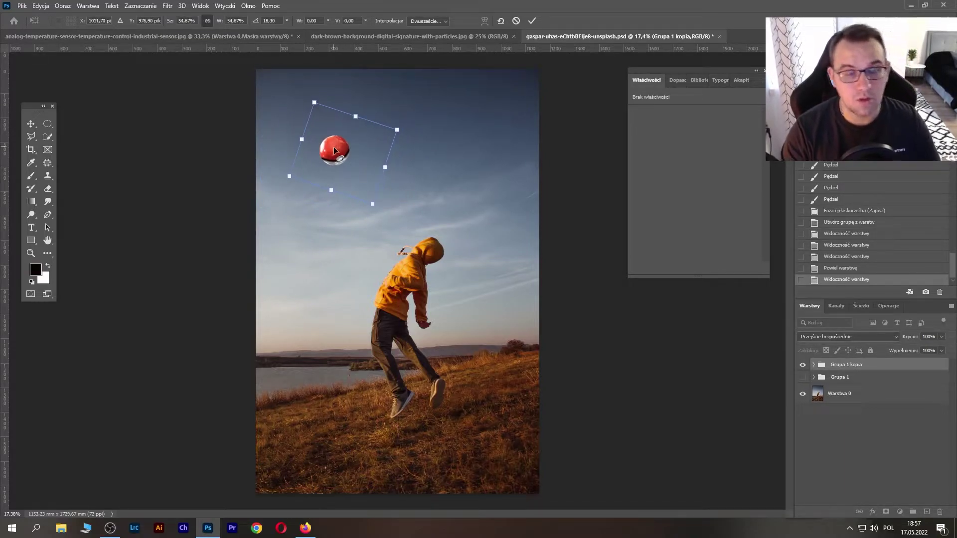
{"action": "left_click_drag", "start_coordinate": [334, 151], "coordinate": [354, 141]}
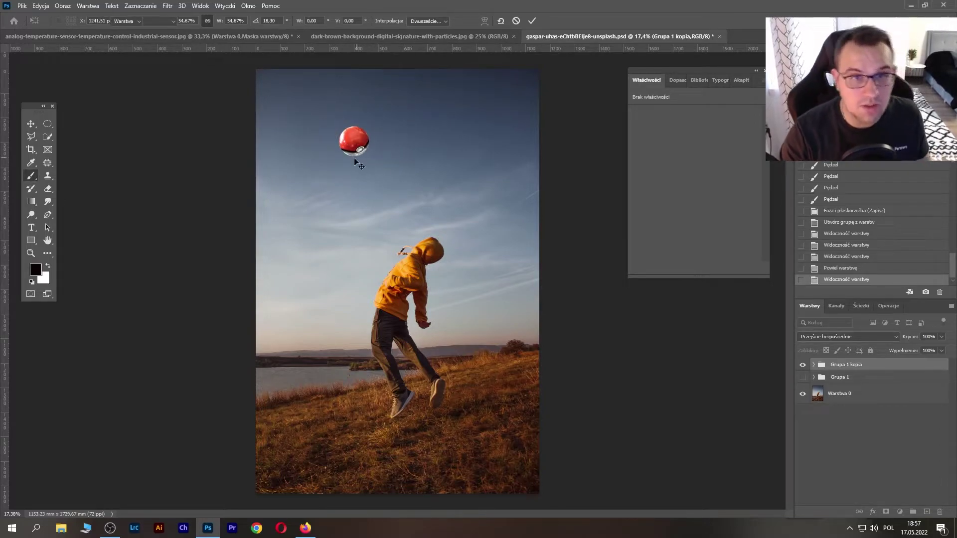
{"action": "mouse_move", "coordinate": [355, 162]}
{"action": "left_mouse_down"}
{"action": "mouse_move", "coordinate": [339, 159]}
{"action": "mouse_move", "coordinate": [332, 142]}
{"action": "mouse_move", "coordinate": [364, 120]}
{"action": "left_mouse_up"}
{"action": "key", "text": "Return"}
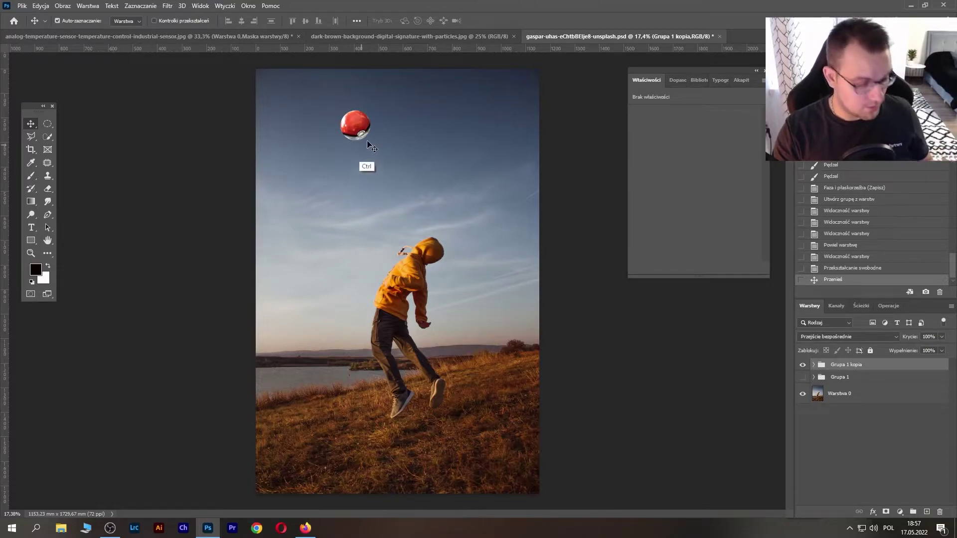
Step: Rotate the Pokéball copy slightly
{"action": "key", "text": "ctrl+t"}
{"action": "left_click_drag", "start_coordinate": [417, 107], "coordinate": [439, 106]}
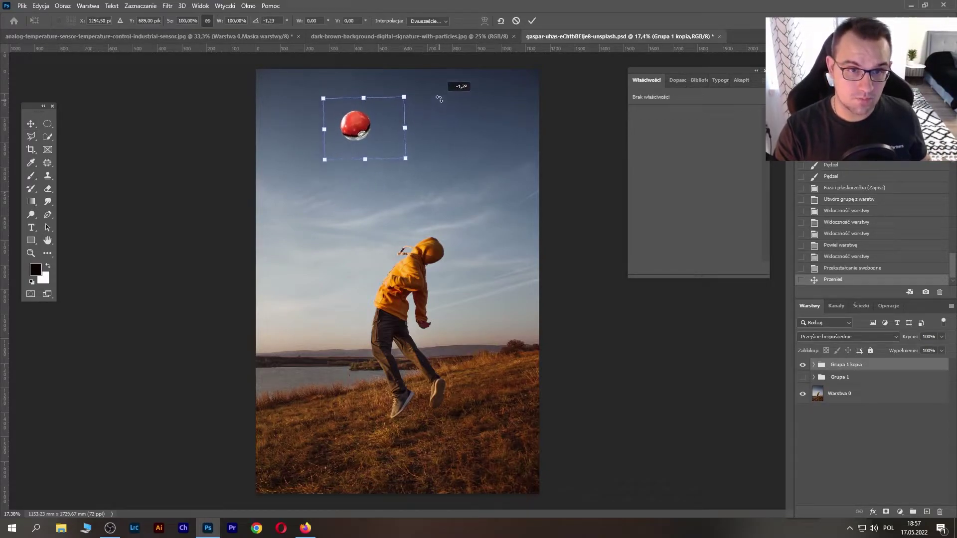
{"action": "key", "text": "Return"}
Step: Drag the golden particles image into the composite as a new layer
{"action": "left_click", "coordinate": [329, 37]}
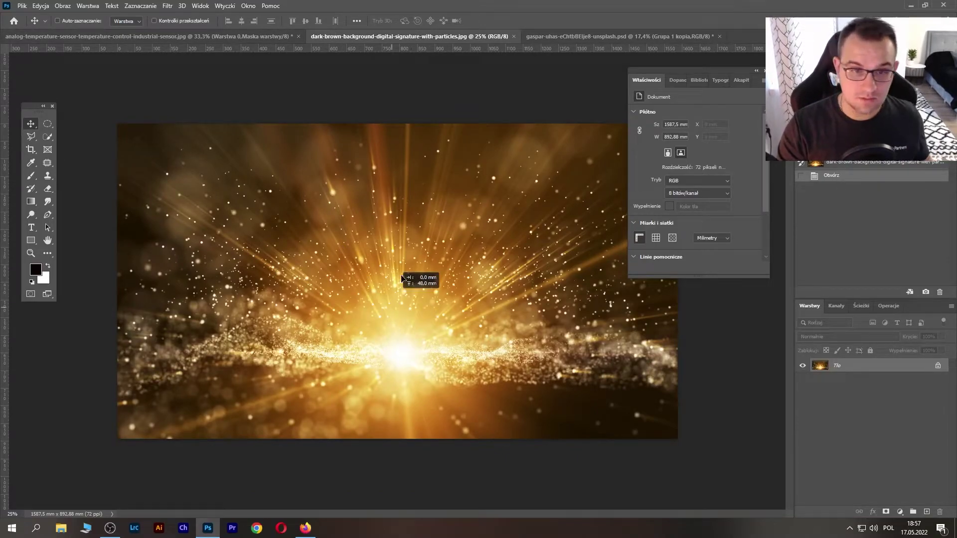
{"action": "left_click", "coordinate": [550, 38]}
{"action": "left_click_drag", "start_coordinate": [550, 40], "coordinate": [415, 253]}
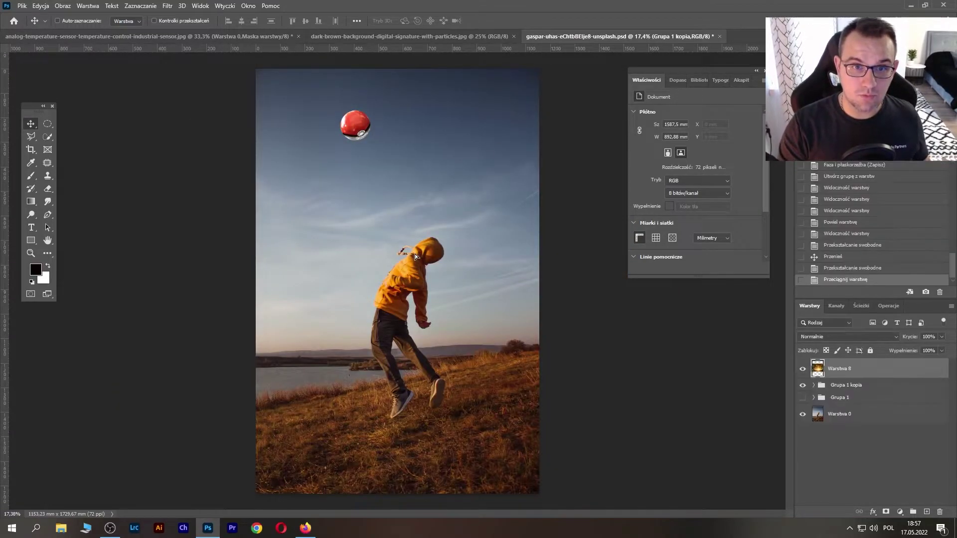
Step: Rotate the particles about 155°, scale to about 42%, stretch toward the boy, and position under the Pokéball
{"action": "key", "text": "ctrl+t"}
{"action": "left_click_drag", "start_coordinate": [440, 108], "coordinate": [446, 304]}
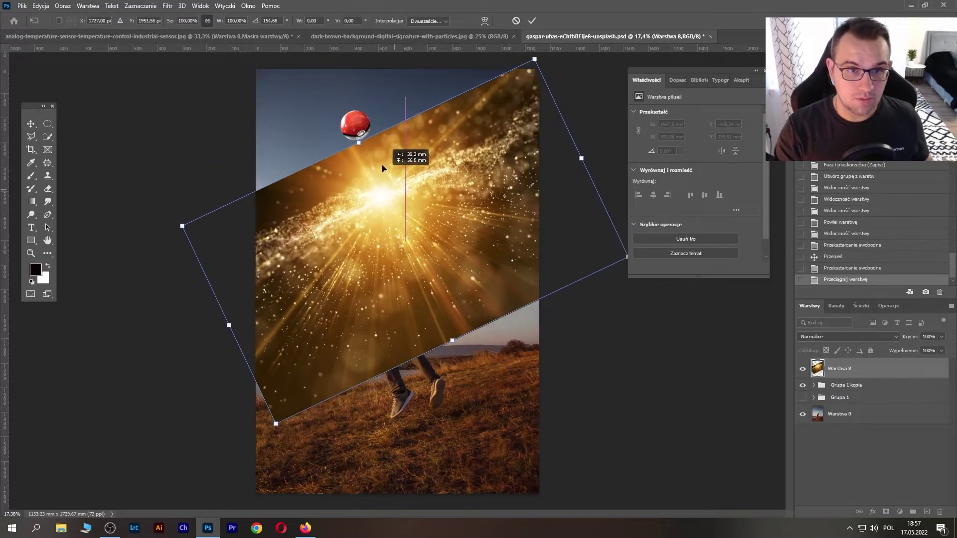
{"action": "left_click_drag", "start_coordinate": [420, 235], "coordinate": [388, 170]}
{"action": "mouse_move", "coordinate": [255, 369]}
{"action": "left_mouse_down"}
{"action": "mouse_move", "coordinate": [272, 351]}
{"action": "mouse_move", "coordinate": [348, 122]}
{"action": "left_mouse_up"}
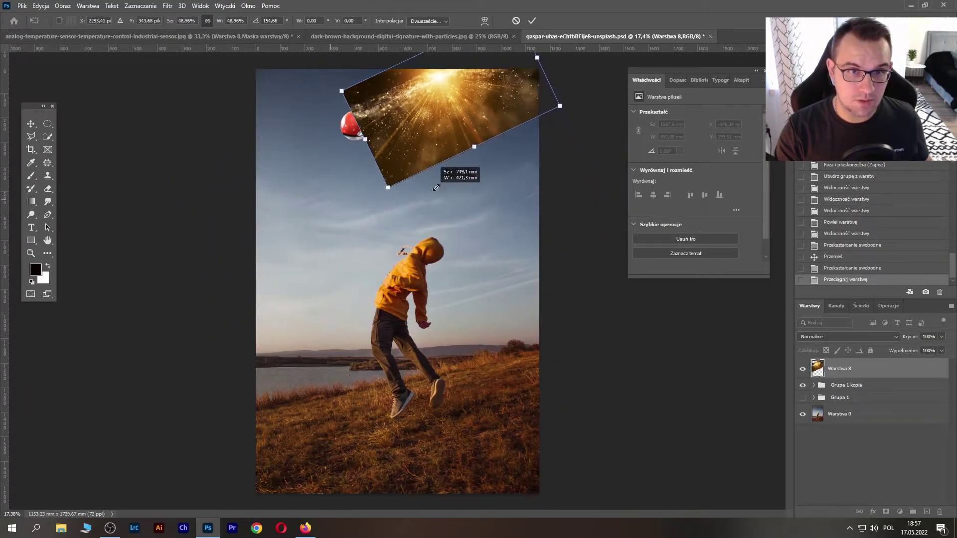
{"action": "left_click_drag", "start_coordinate": [451, 94], "coordinate": [367, 164]}
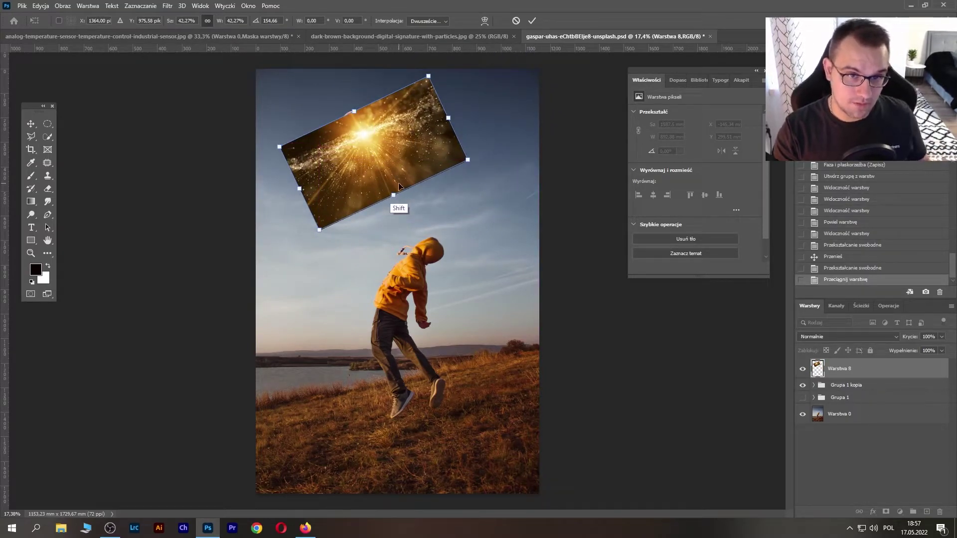
{"action": "mouse_move", "coordinate": [395, 199]}
{"action": "left_mouse_down"}
{"action": "mouse_move", "coordinate": [436, 276]}
{"action": "mouse_move", "coordinate": [360, 198]}
{"action": "mouse_move", "coordinate": [442, 303]}
{"action": "left_mouse_up"}
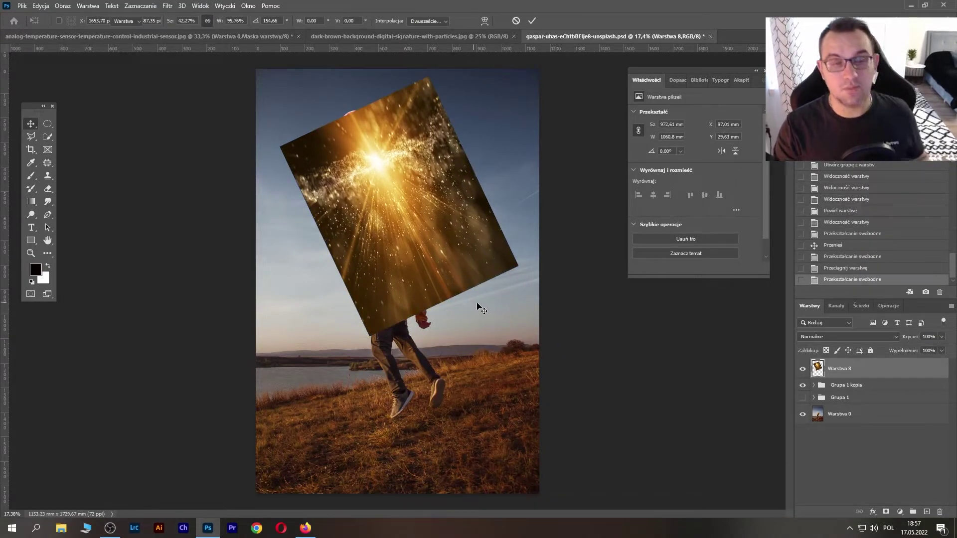
{"action": "key", "text": "Return"}
{"action": "left_click_drag", "start_coordinate": [413, 156], "coordinate": [400, 142]}
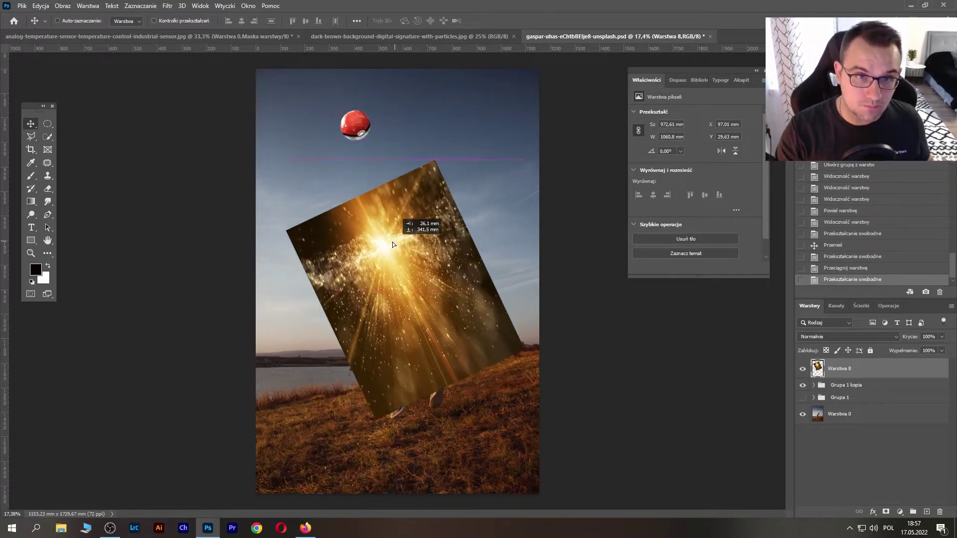
Step: Blend Warstwa 8's particles in Screen (Ekran) at 77% opacity, nudged to centre on the Pokéball
{"action": "left_click", "coordinate": [850, 334]}
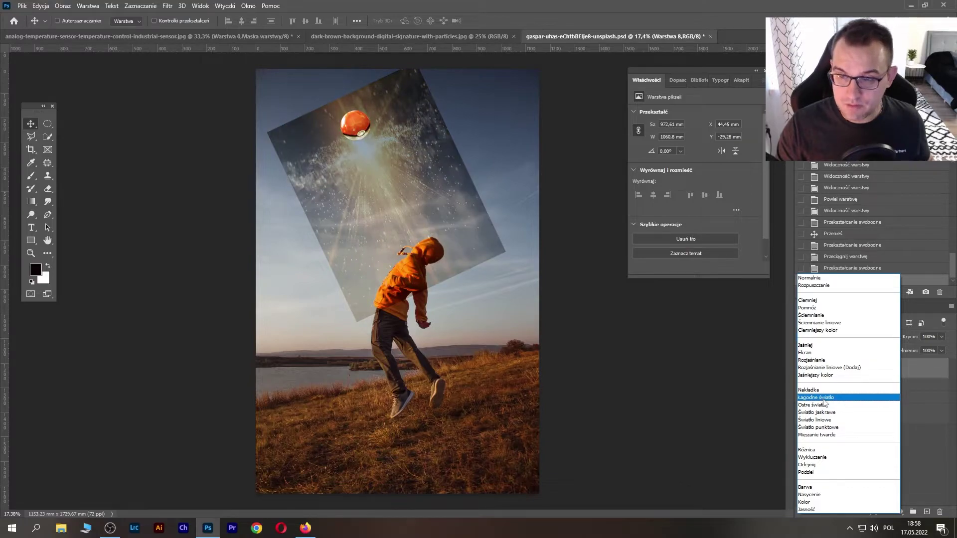
{"action": "left_click", "coordinate": [823, 403]}
{"action": "left_click_drag", "start_coordinate": [368, 148], "coordinate": [364, 145]}
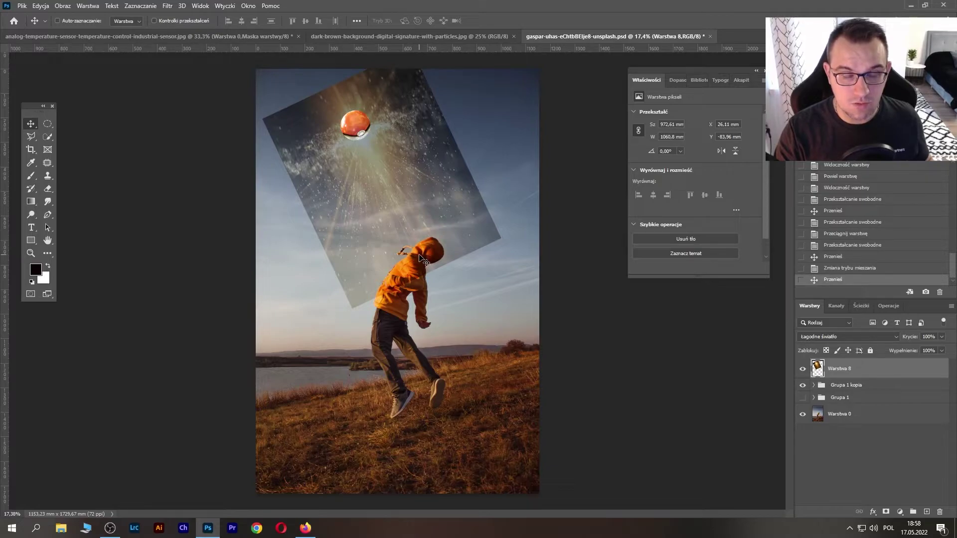
{"action": "left_click", "coordinate": [834, 338]}
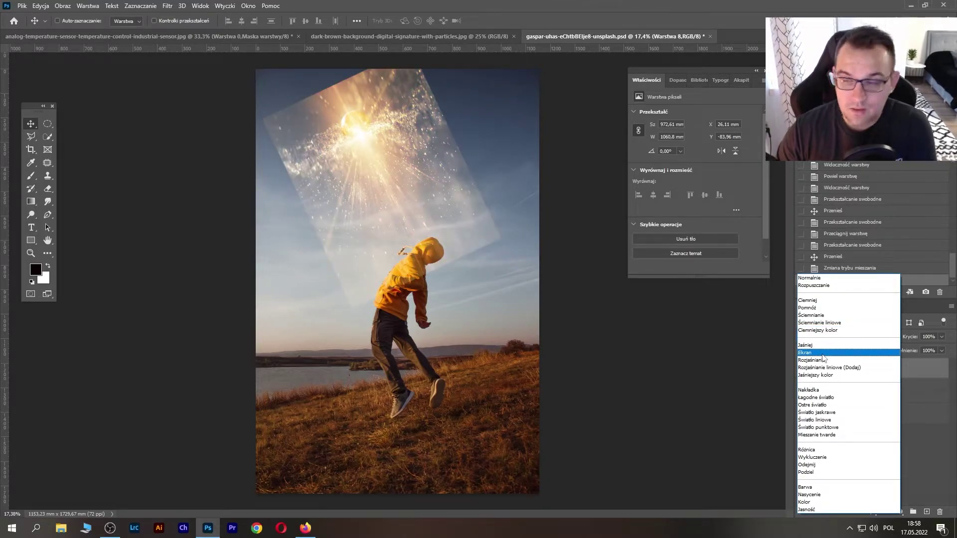
{"action": "left_click", "coordinate": [823, 355]}
{"action": "left_click_drag", "start_coordinate": [902, 340], "coordinate": [902, 341]}
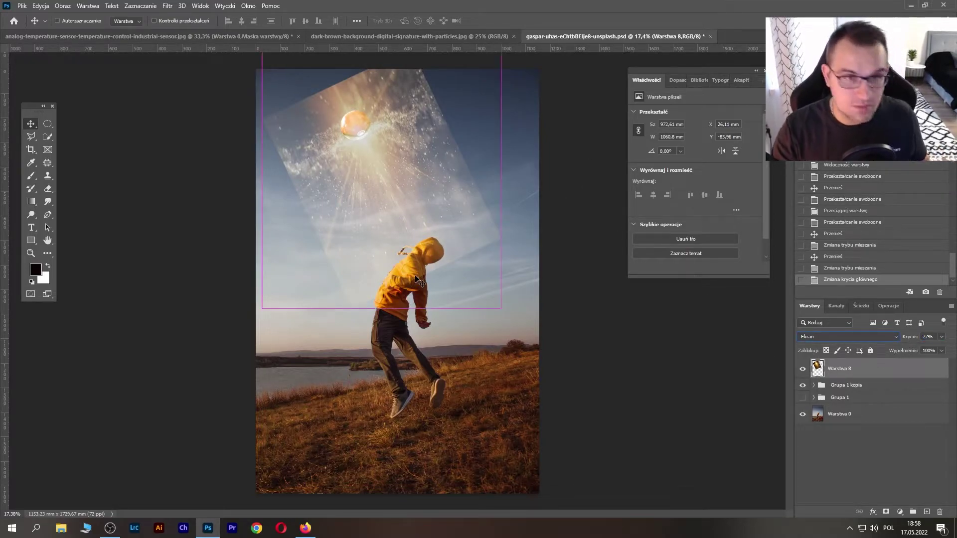
{"action": "left_click_drag", "start_coordinate": [364, 138], "coordinate": [363, 139]}
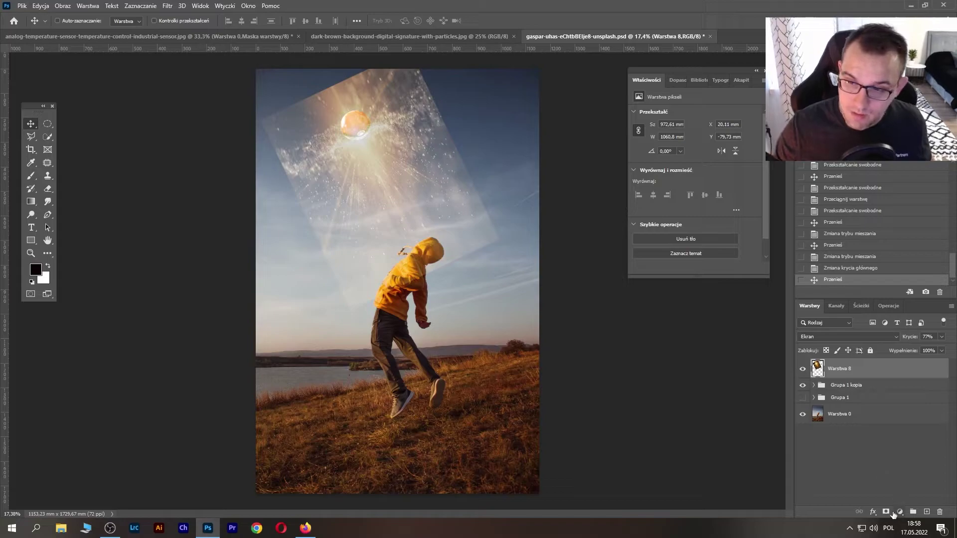
Step: Add an inverted mask to Warstwa 8 and fill a lasso beam from Pokéball to boy with white
{"action": "left_click", "coordinate": [887, 511]}
{"action": "key", "text": "ctrl+i"}
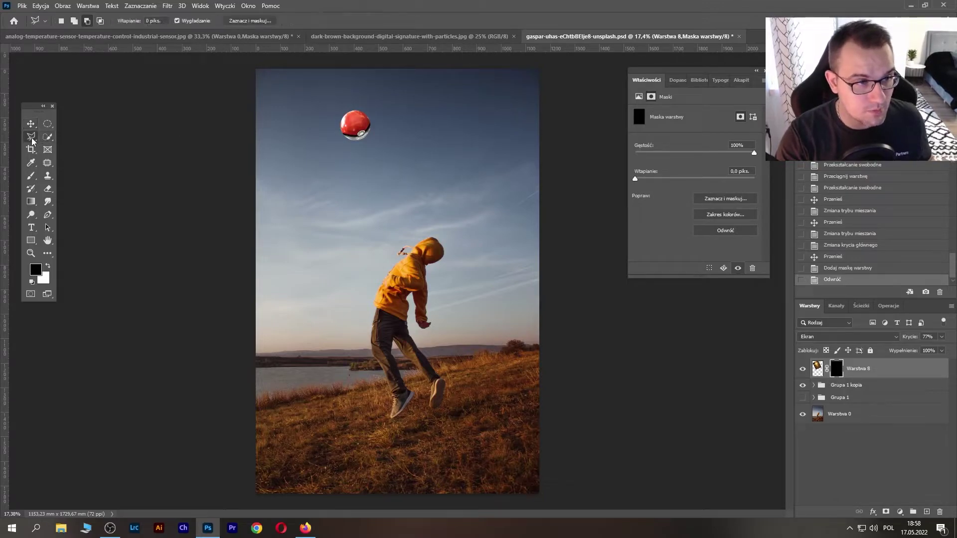
{"action": "left_click_drag", "start_coordinate": [31, 137], "coordinate": [64, 136]}
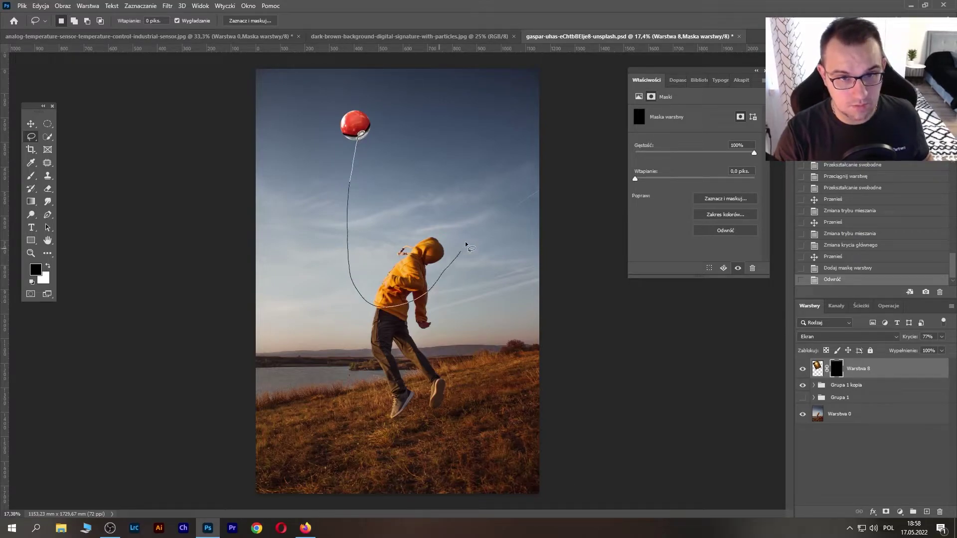
{"action": "left_click_drag", "start_coordinate": [432, 154], "coordinate": [363, 134]}
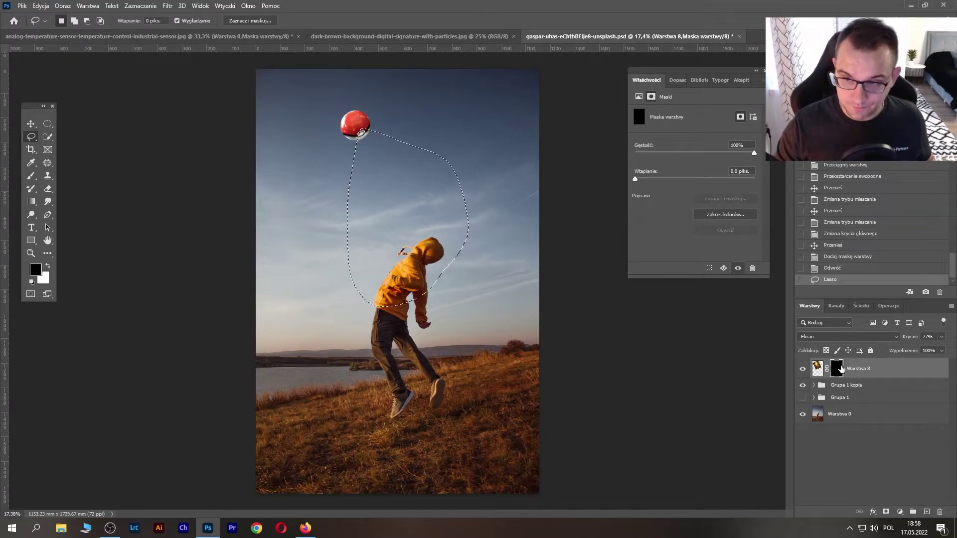
{"action": "key", "text": "x"}
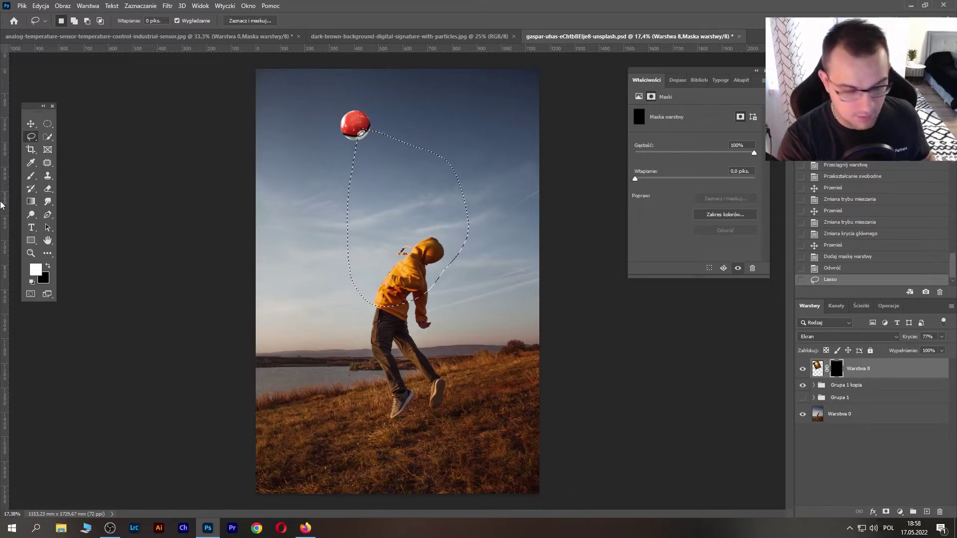
{"action": "key", "text": "shift+F5"}
{"action": "key", "text": "Return"}
{"action": "key", "text": "ctrl+d"}
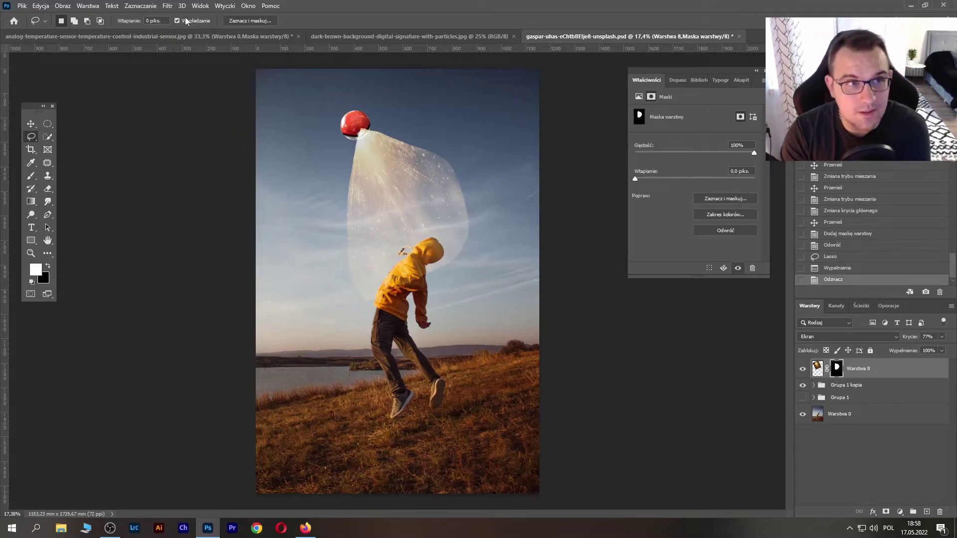
{"action": "left_click", "coordinate": [168, 6]}
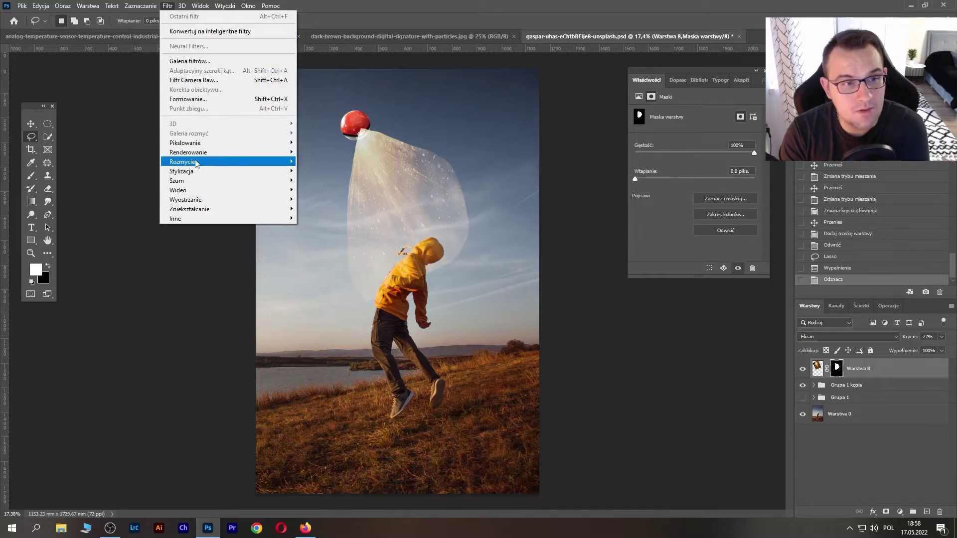
{"action": "mouse_move", "coordinate": [181, 161]}
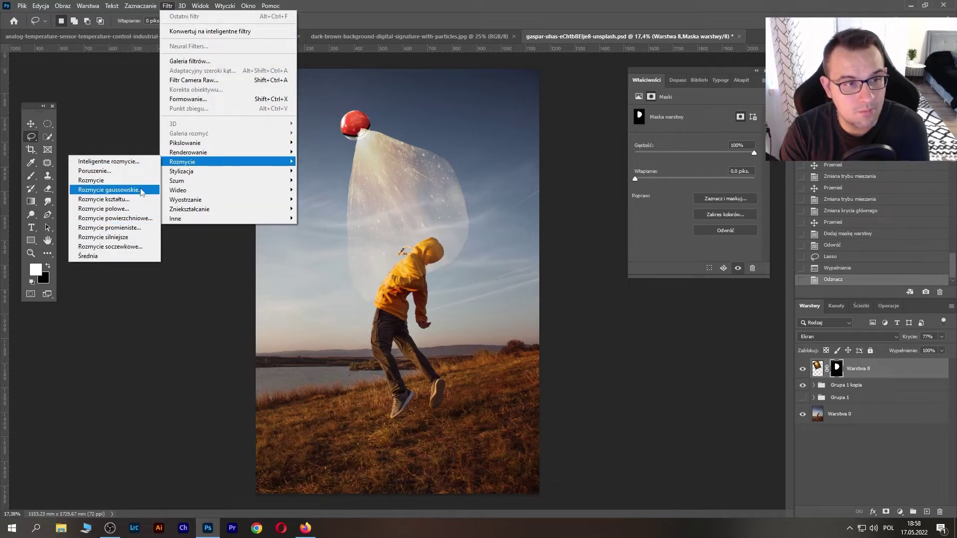
Step: Apply a 151 px Field Blur (Rozmycie polowe) to the beam's layer mask
{"action": "left_click", "coordinate": [130, 209]}
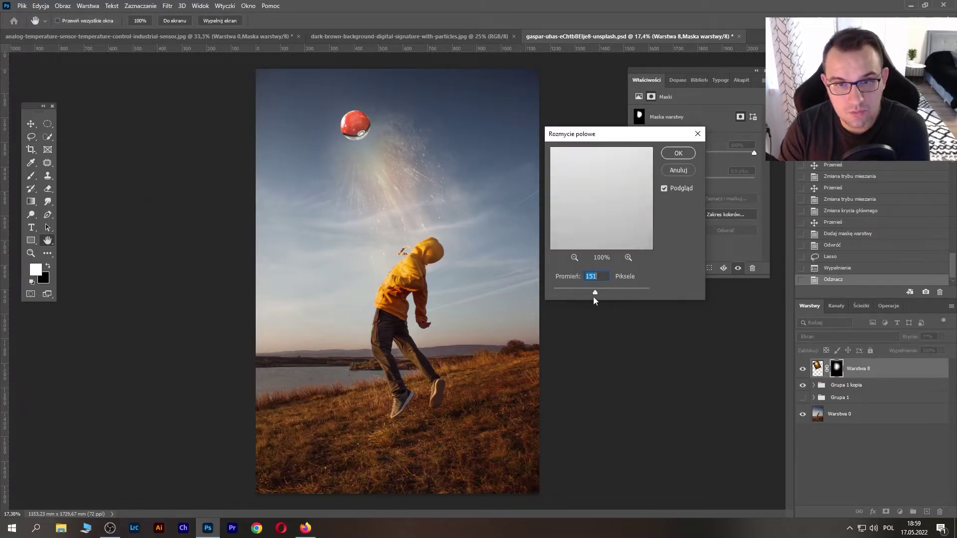
{"action": "left_click", "coordinate": [594, 292]}
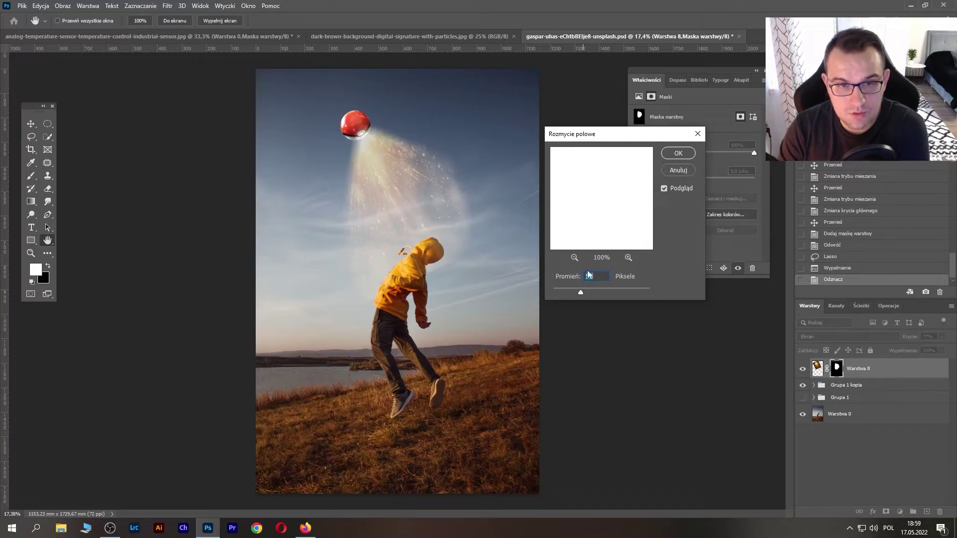
{"action": "key", "text": "Return"}
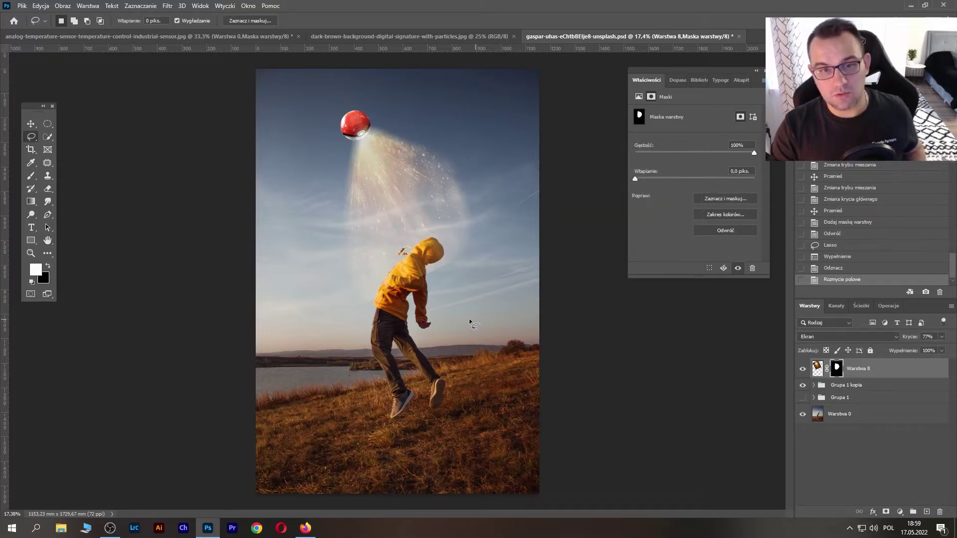
Step: Paint out the beam's left and right edges on its mask with an 800 px black brush
{"action": "key", "text": "b"}
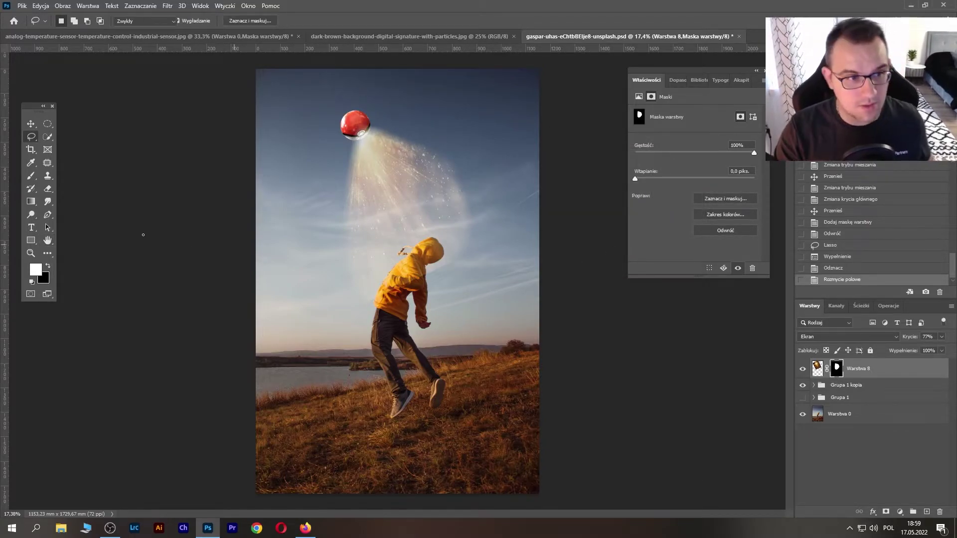
{"action": "key", "text": "x"}
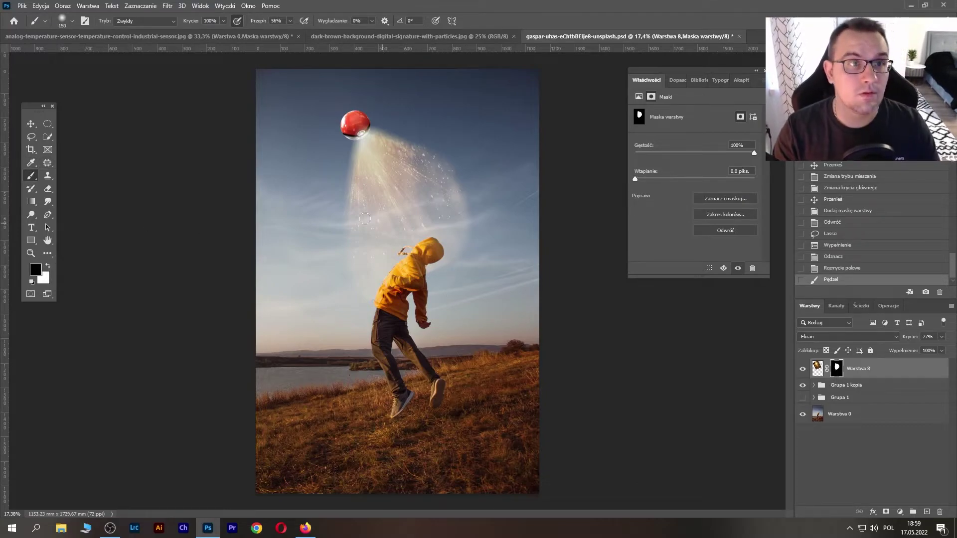
{"action": "key", "text": "bracketright"}
{"action": "key", "text": "bracketright"}
{"action": "key", "text": "bracketright"}
{"action": "left_click", "coordinate": [488, 256]}
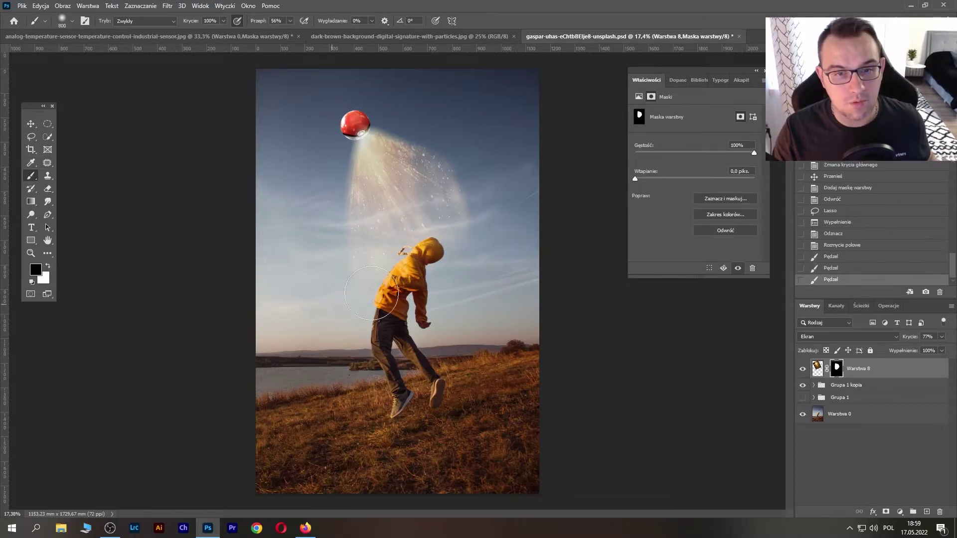
{"action": "left_click", "coordinate": [332, 200]}
{"action": "left_click", "coordinate": [492, 160]}
{"action": "left_click", "coordinate": [491, 267]}
{"action": "left_click", "coordinate": [439, 108]}
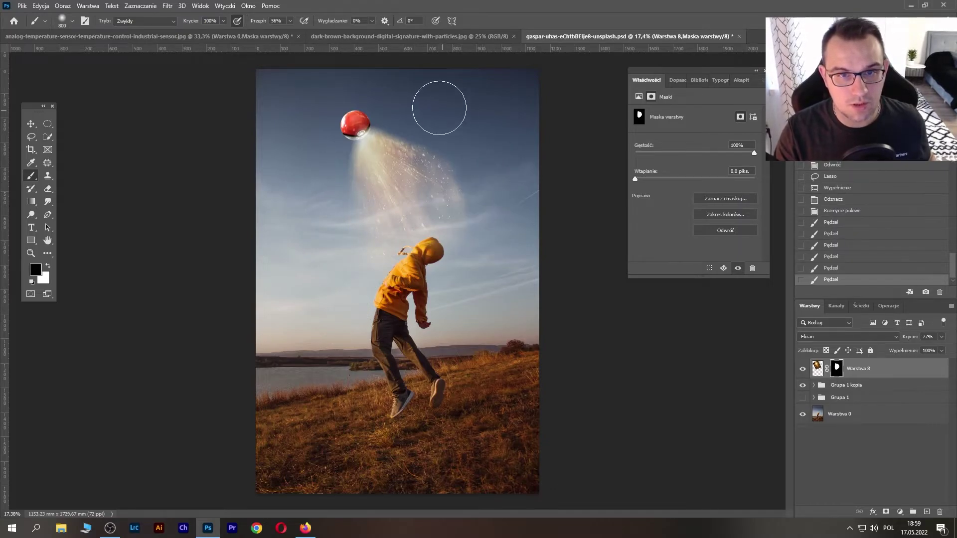
{"action": "left_click", "coordinate": [446, 177]}
{"action": "left_click", "coordinate": [426, 142]}
{"action": "left_click", "coordinate": [398, 97]}
{"action": "left_click", "coordinate": [423, 132]}
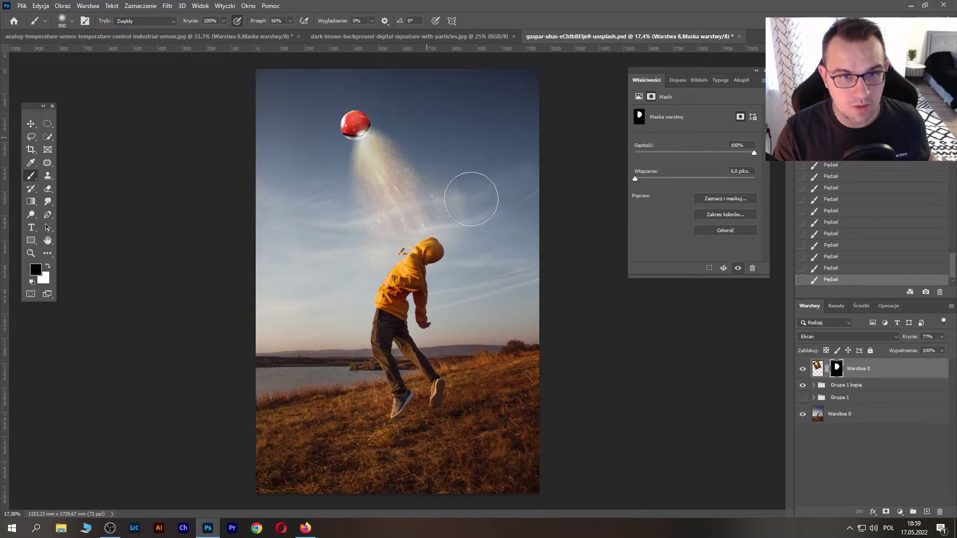
{"action": "left_click_drag", "start_coordinate": [348, 164], "coordinate": [337, 220]}
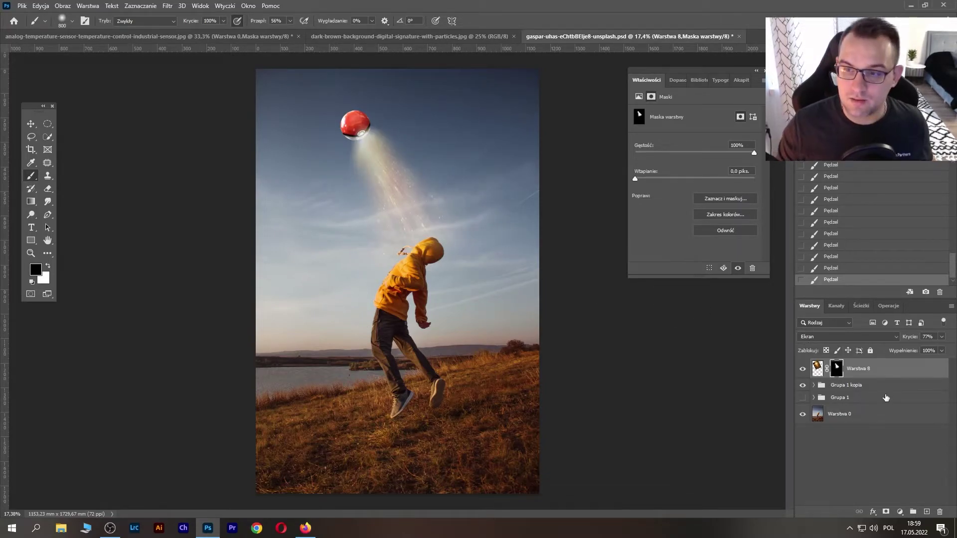
Step: Move the Poké Ball and beam down-left and scale them to about 89%
{"action": "left_click", "coordinate": [870, 432]}
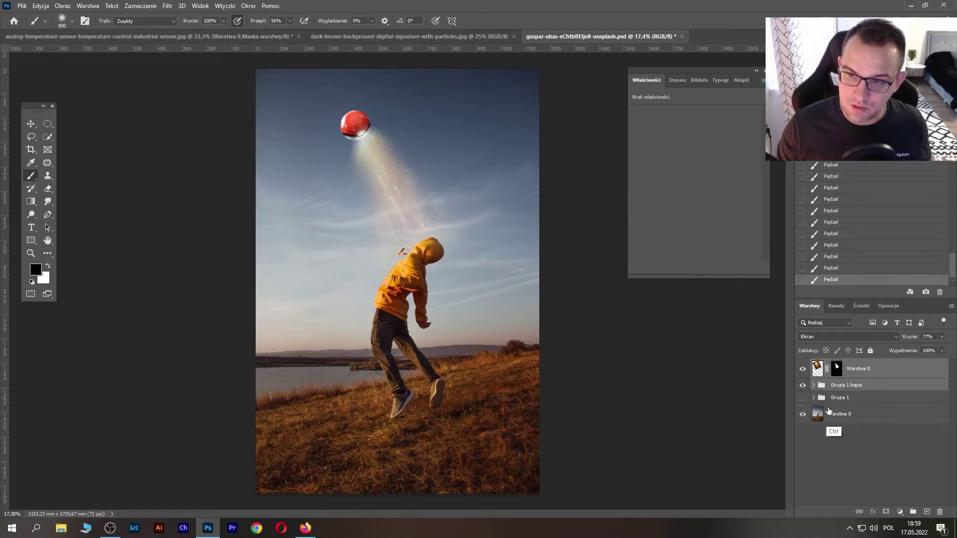
{"action": "left_click_drag", "start_coordinate": [377, 122], "coordinate": [371, 142]}
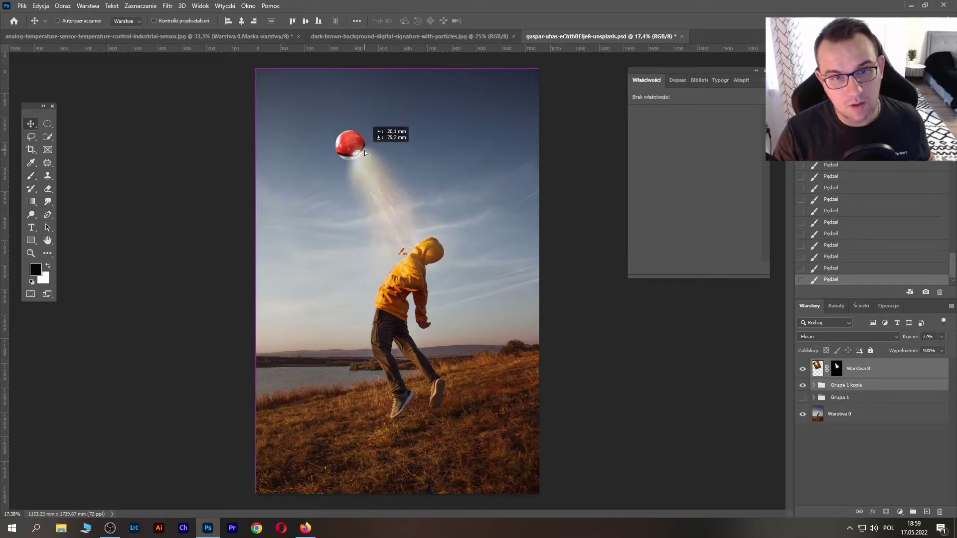
{"action": "left_click_drag", "start_coordinate": [361, 178], "coordinate": [370, 193]}
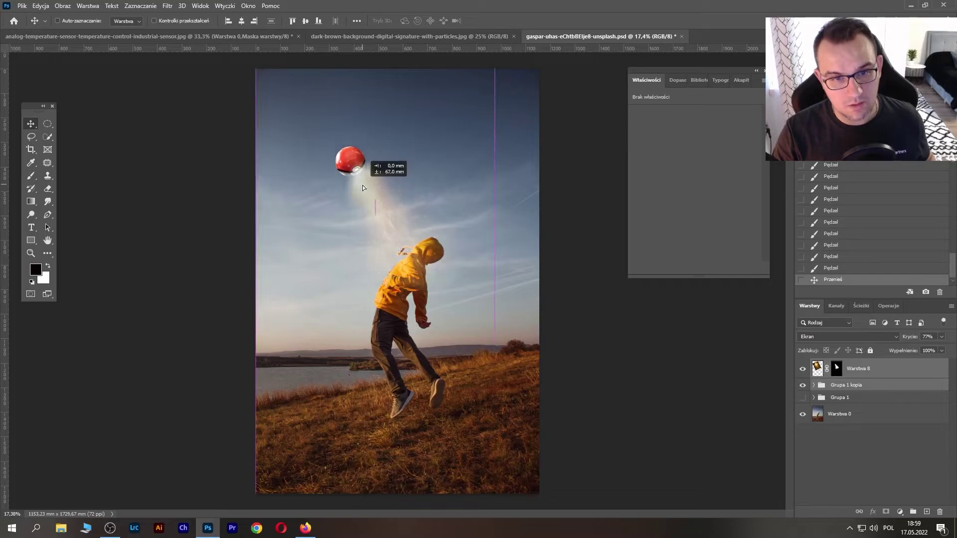
{"action": "key", "text": "ctrl+t"}
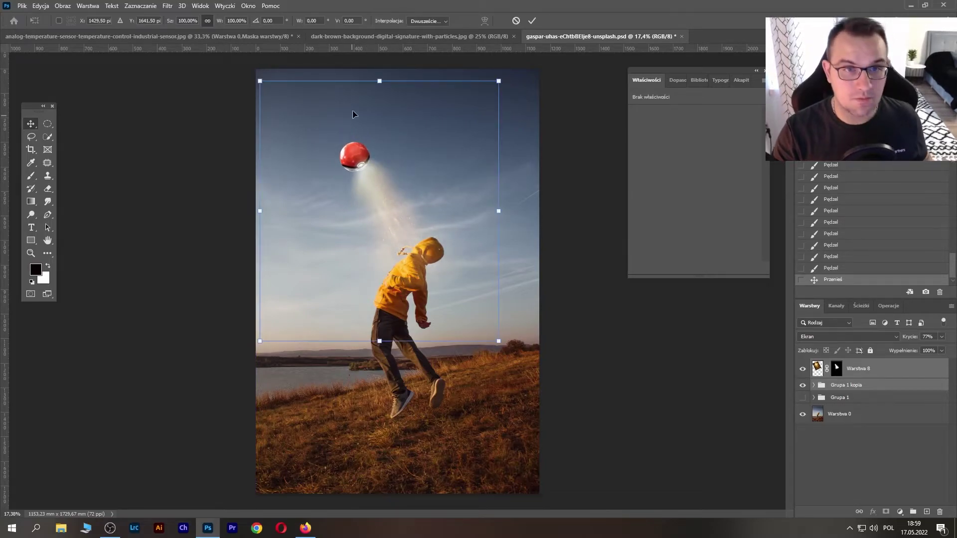
{"action": "mouse_move", "coordinate": [382, 81]}
{"action": "left_mouse_down"}
{"action": "mouse_move", "coordinate": [380, 69]}
{"action": "mouse_move", "coordinate": [381, 102]}
{"action": "left_mouse_up"}
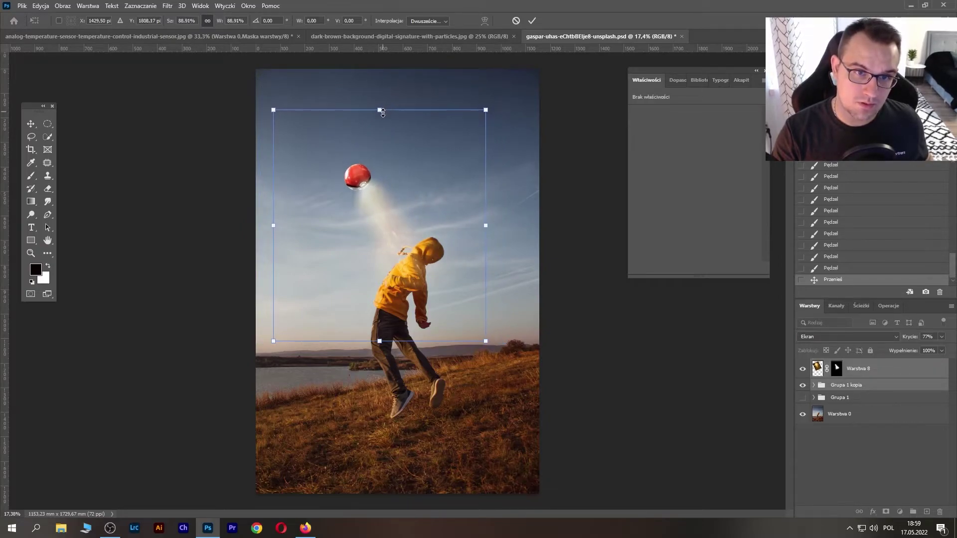
{"action": "left_click_drag", "start_coordinate": [363, 184], "coordinate": [353, 156]}
{"action": "key", "text": "Return"}
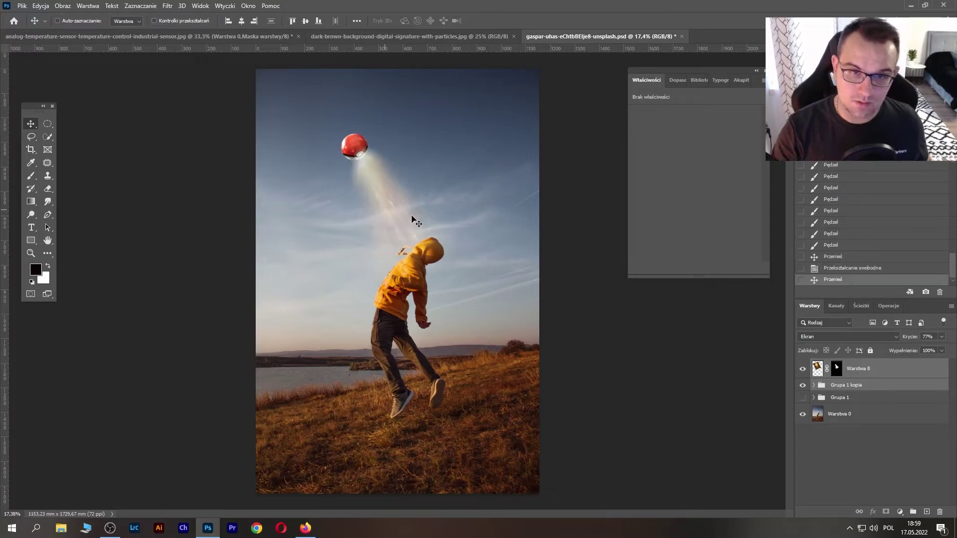
Step: Stretch Warstwa 8's lower-right corner so the beam angles down toward the boy
{"action": "left_click", "coordinate": [870, 375]}
{"action": "key", "text": "ctrl+t"}
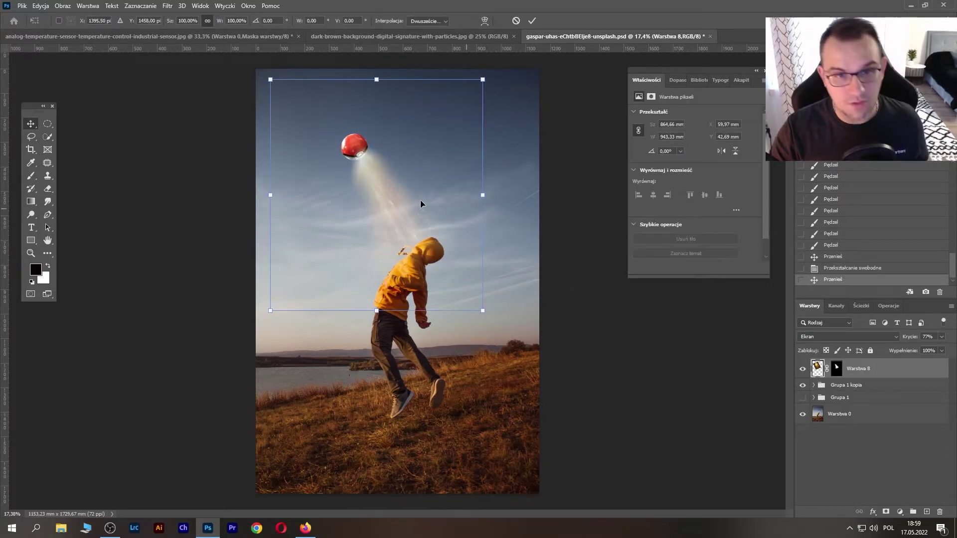
{"action": "left_click_drag", "start_coordinate": [483, 310], "coordinate": [540, 381]}
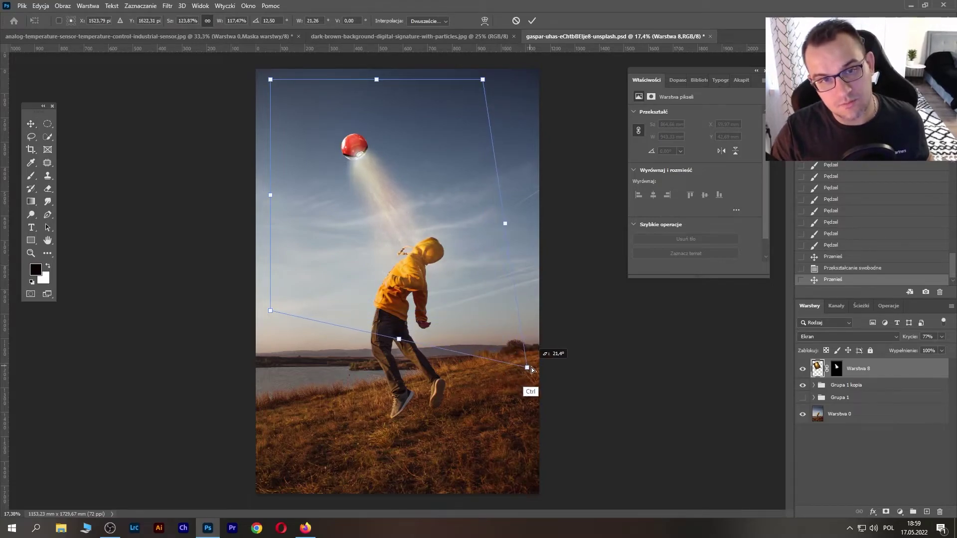
{"action": "left_click_drag", "start_coordinate": [380, 187], "coordinate": [379, 187]}
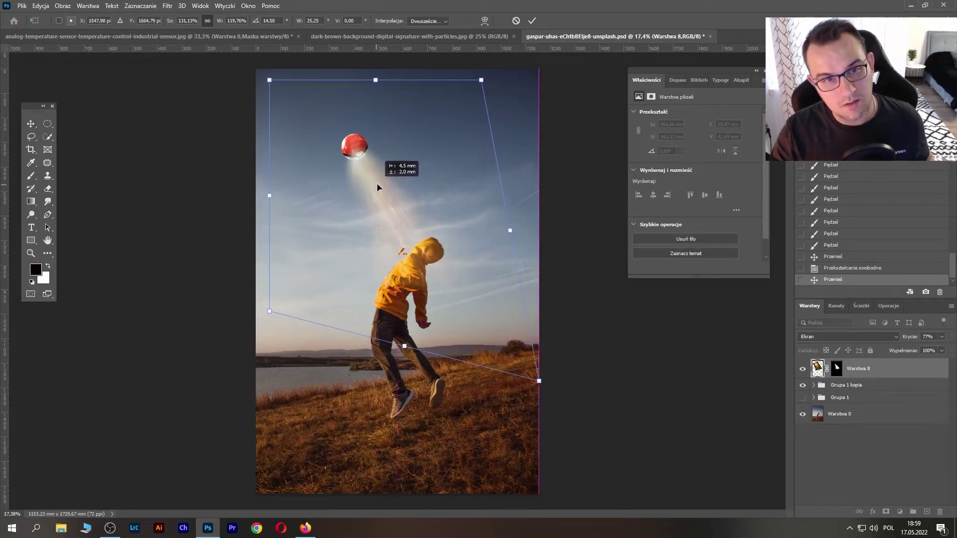
{"action": "key", "text": "Return"}
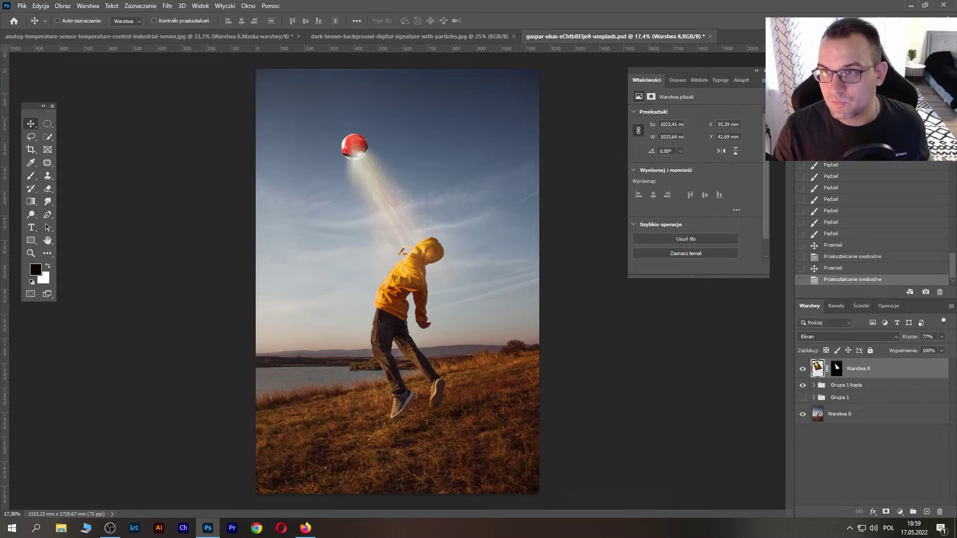
{"action": "scroll", "coordinate": [424, 272], "scroll_direction": "up", "scroll_amount": 3}
{"action": "left_click_drag", "start_coordinate": [275, 159], "coordinate": [406, 441]}
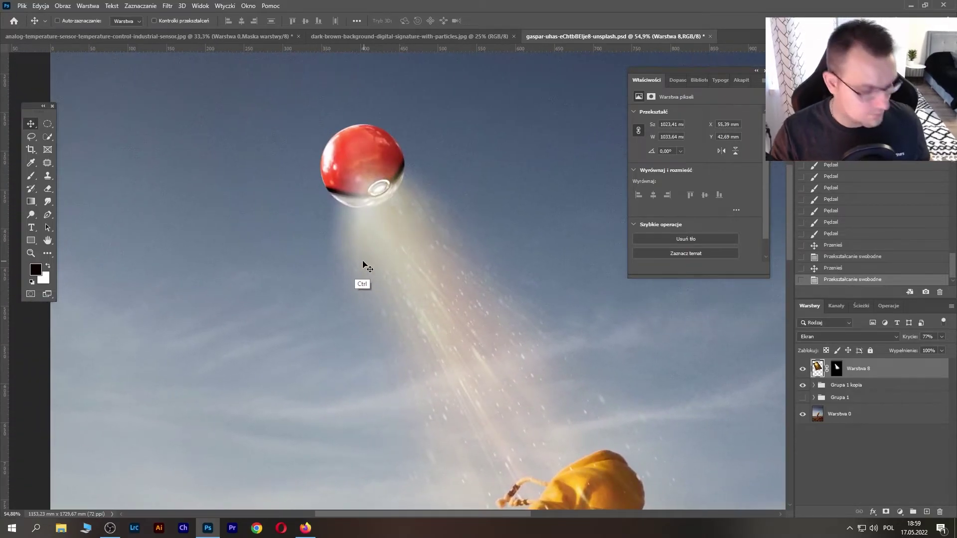
Step: Convert the Warstwa 8 beam layer to a smart object
{"action": "key", "text": "ctrl+t"}
{"action": "key", "text": "Return"}
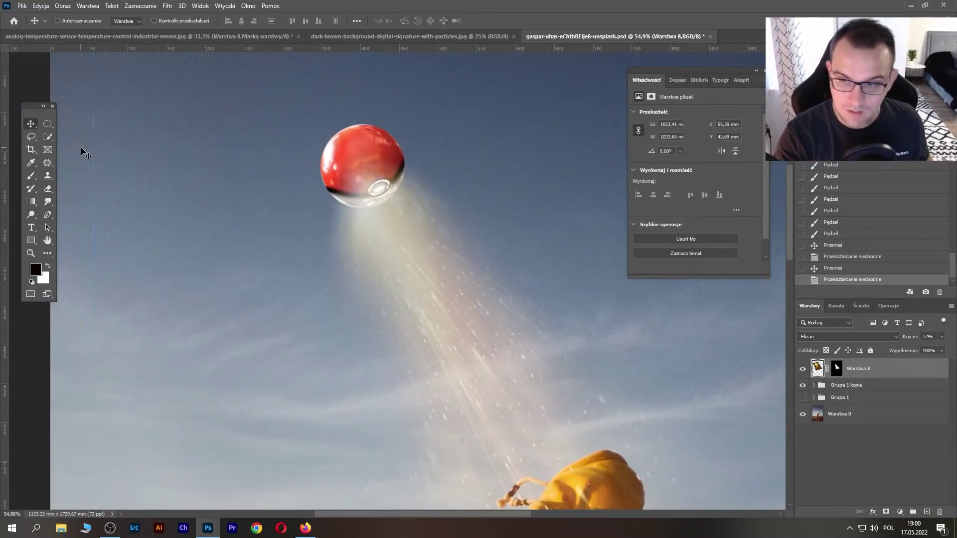
{"action": "right_click", "coordinate": [900, 368]}
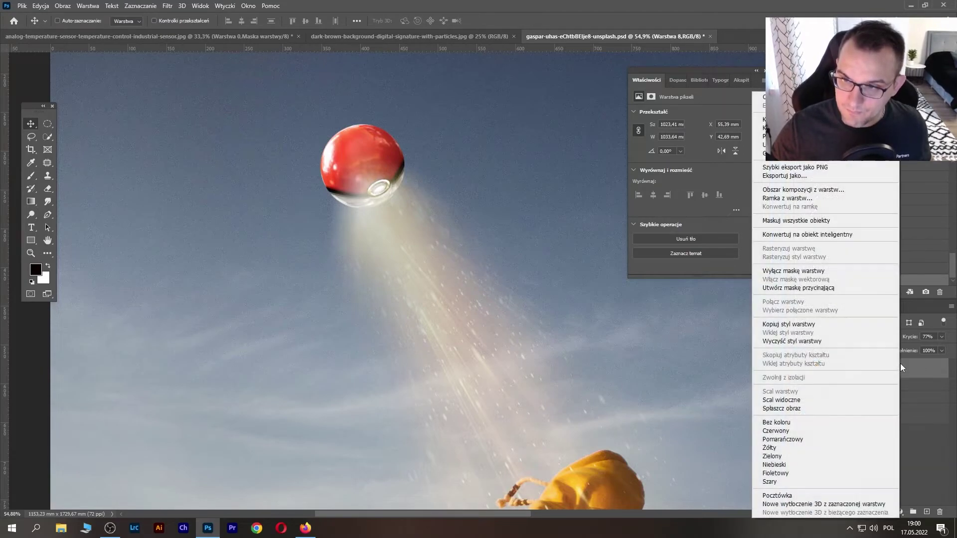
{"action": "left_click", "coordinate": [820, 236]}
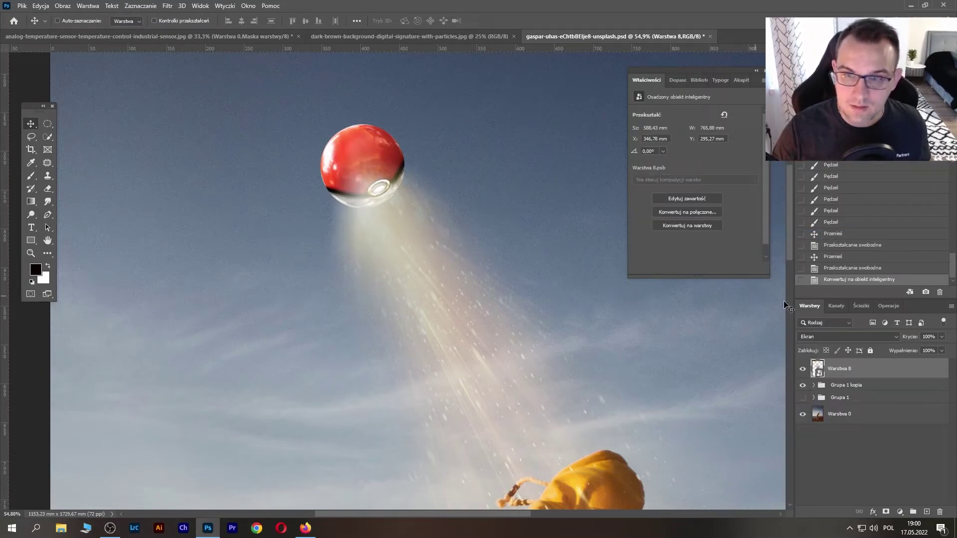
Step: Pull the beam's top-left corner so its top tucks under the Poké Ball
{"action": "key", "text": "ctrl+t"}
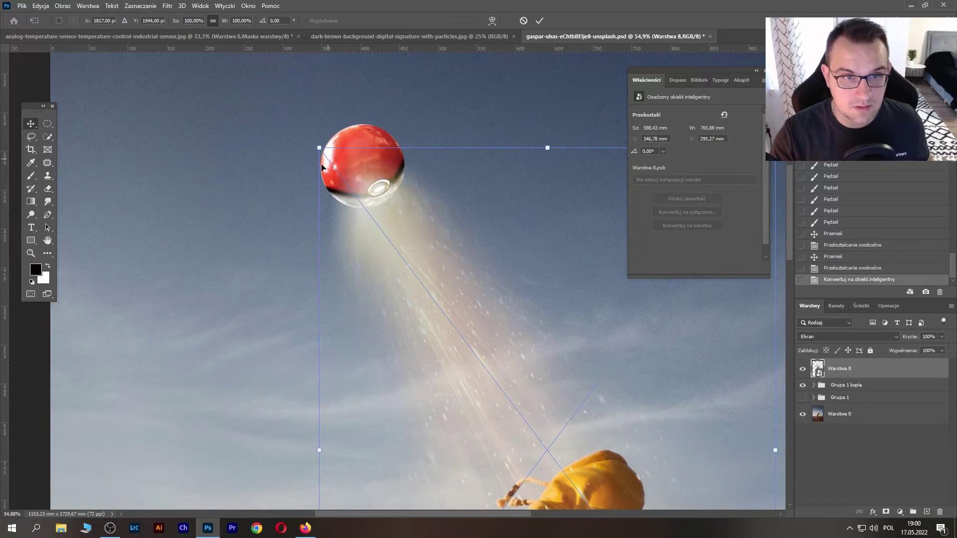
{"action": "left_click_drag", "start_coordinate": [320, 147], "coordinate": [336, 162]}
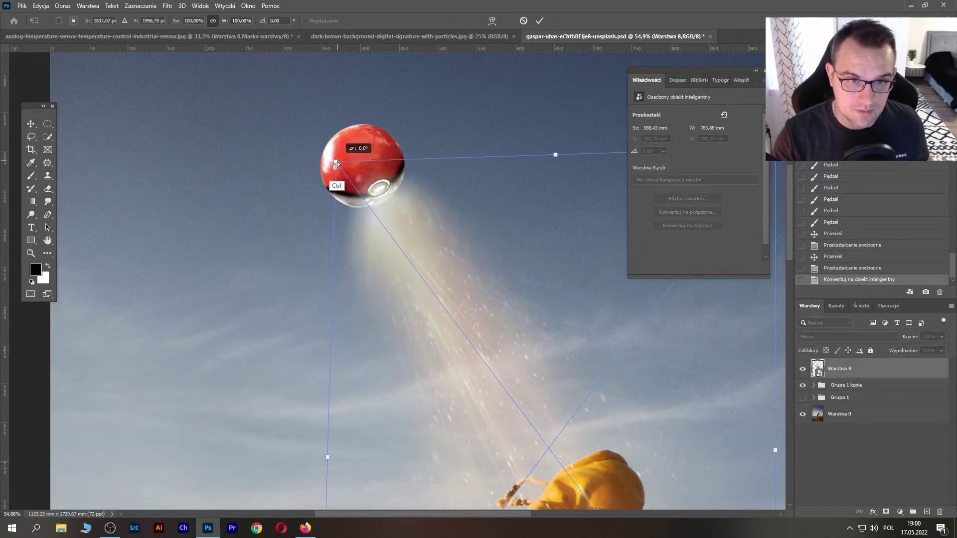
{"action": "key", "text": "Return"}
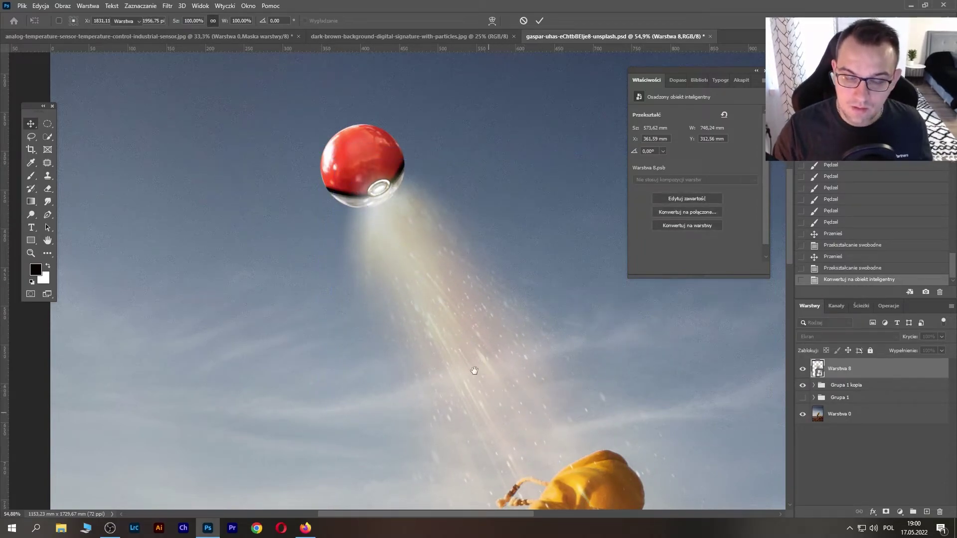
{"action": "left_click_drag", "start_coordinate": [474, 371], "coordinate": [443, 204]}
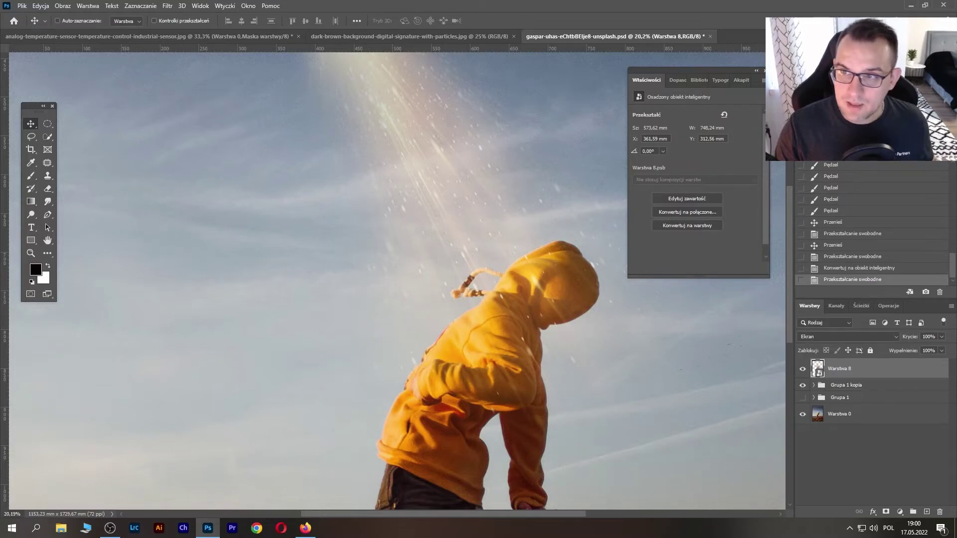
{"action": "scroll", "coordinate": [403, 279], "scroll_direction": "down", "scroll_amount": 5}
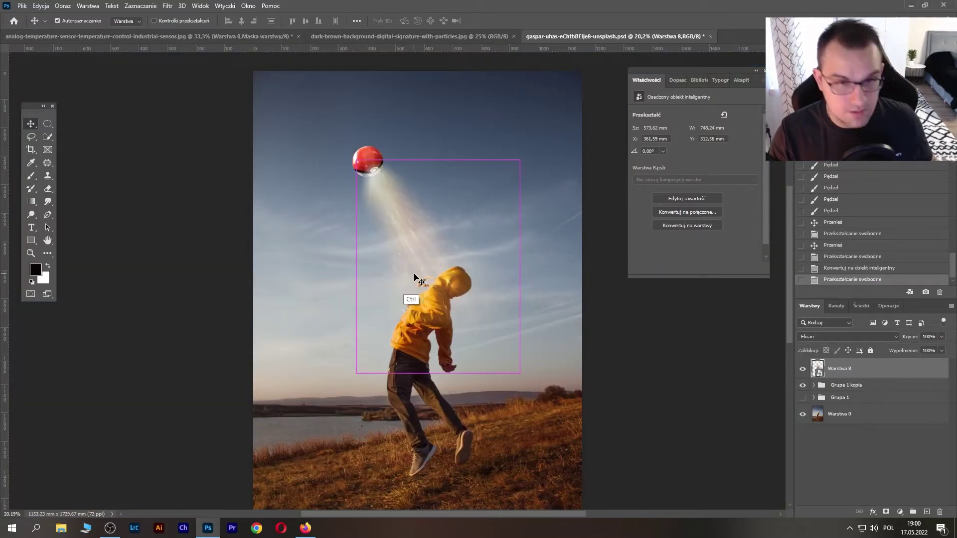
Step: Duplicate the beam and widen the copy by pulling its bottom-left corner and skewing its right edge
{"action": "key", "text": "ctrl+j"}
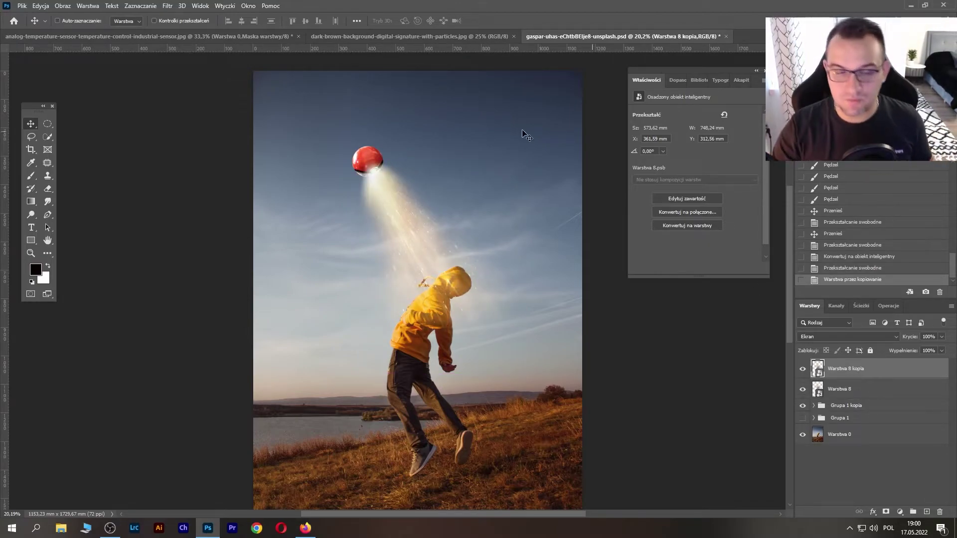
{"action": "key", "text": "ctrl+t"}
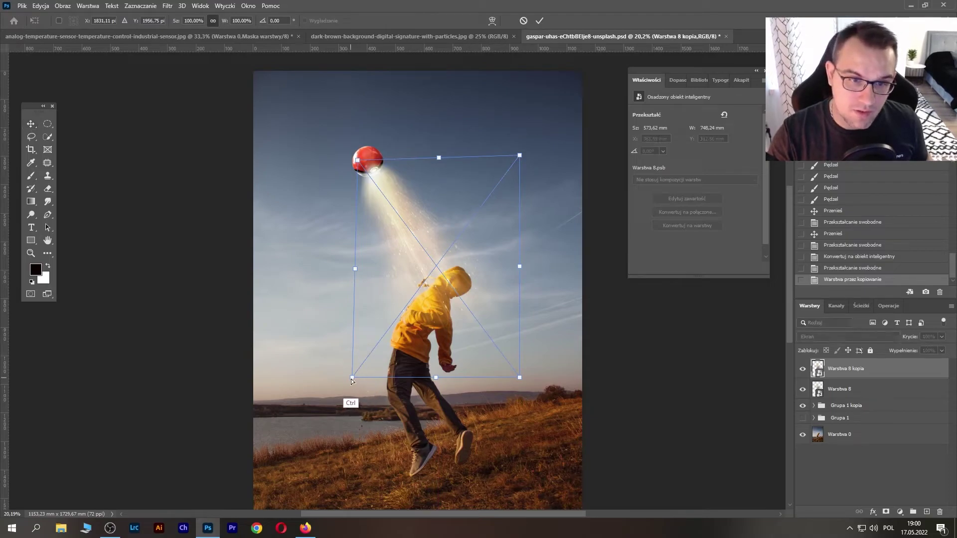
{"action": "left_click_drag", "start_coordinate": [353, 378], "coordinate": [313, 396]}
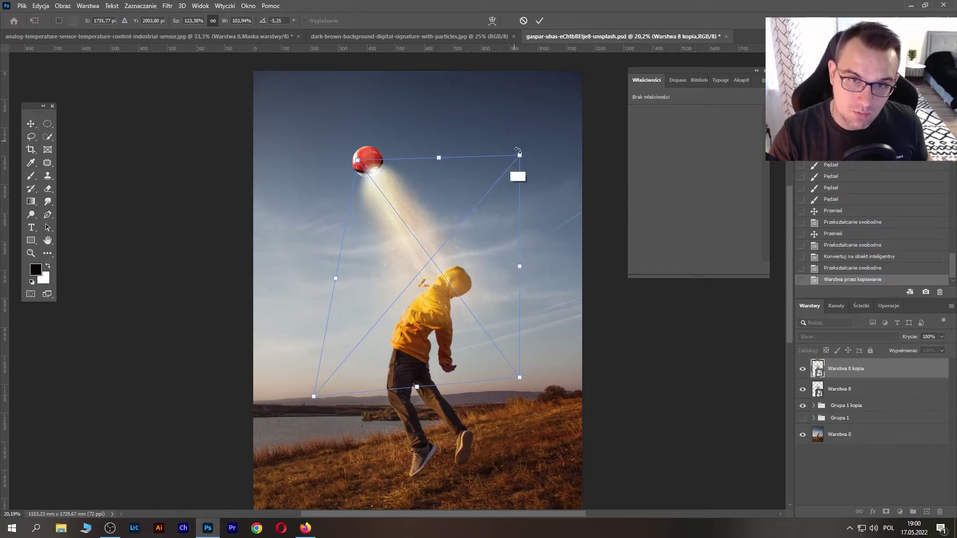
{"action": "mouse_move", "coordinate": [520, 269]}
{"action": "left_mouse_down"}
{"action": "mouse_move", "coordinate": [542, 259]}
{"action": "mouse_move", "coordinate": [561, 290]}
{"action": "left_mouse_up"}
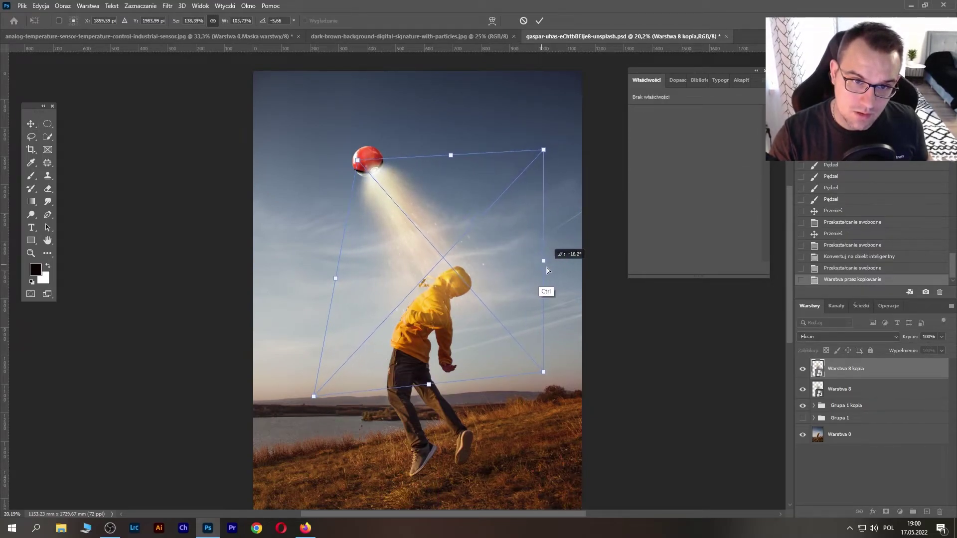
{"action": "key", "text": "Return"}
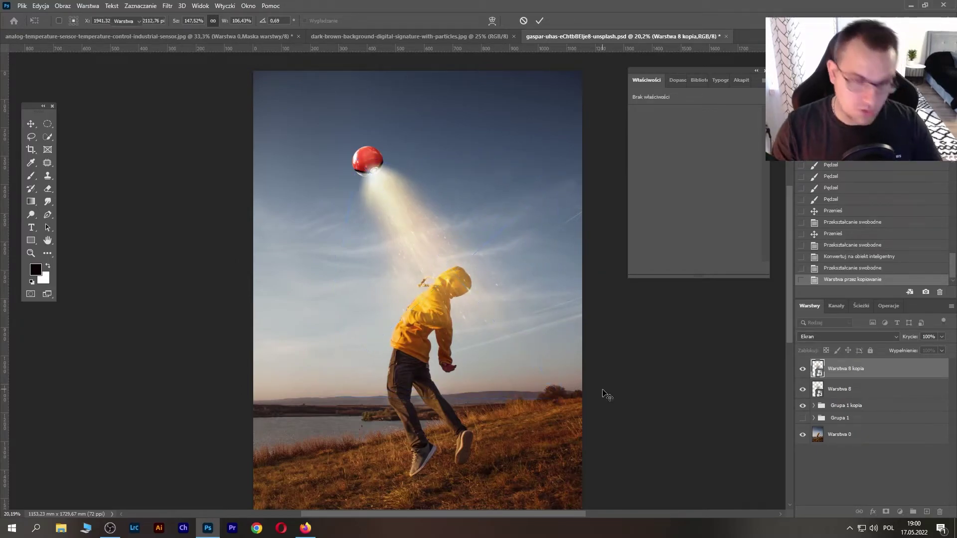
{"action": "left_click", "coordinate": [803, 371]}
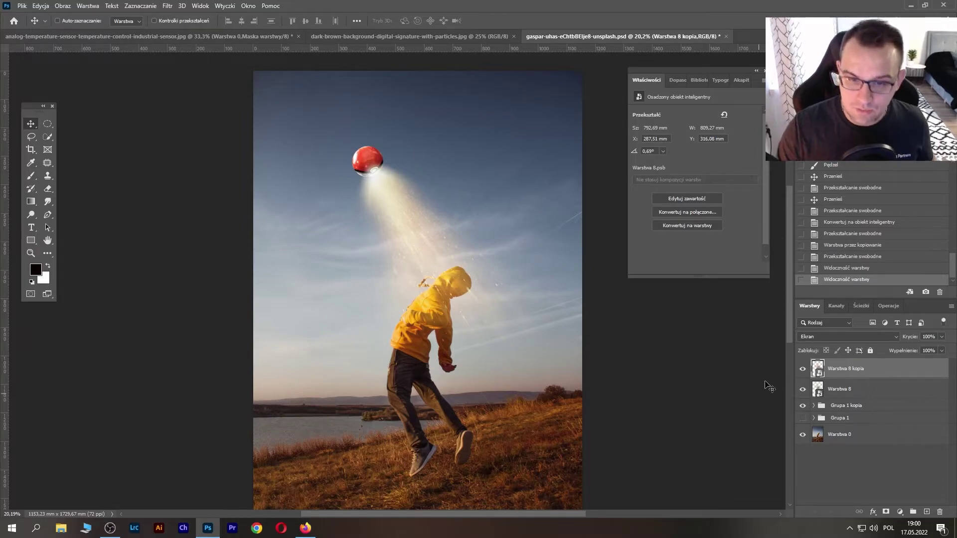
Step: Make two more beam copies and move the last one down beside the boy's foot
{"action": "left_click_drag", "start_coordinate": [499, 366], "coordinate": [482, 301]}
{"action": "key", "text": "ctrl+j"}
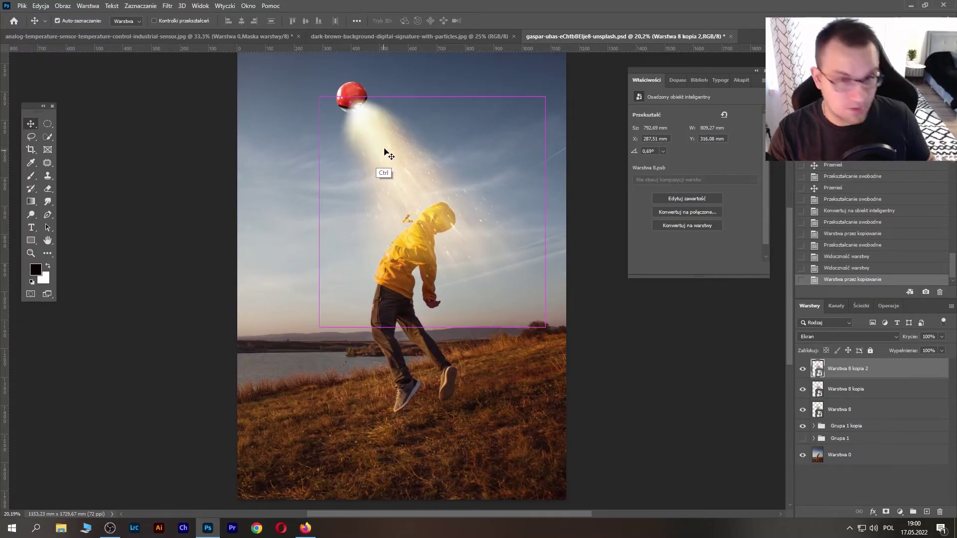
{"action": "key", "text": "ctrl+j"}
{"action": "left_click_drag", "start_coordinate": [368, 121], "coordinate": [459, 372]}
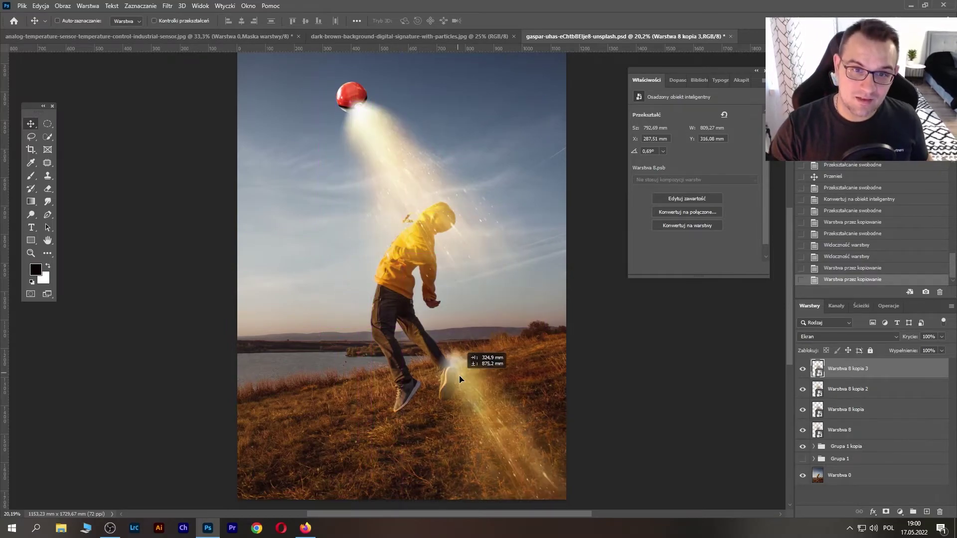
{"action": "left_click_drag", "start_coordinate": [483, 403], "coordinate": [487, 384]}
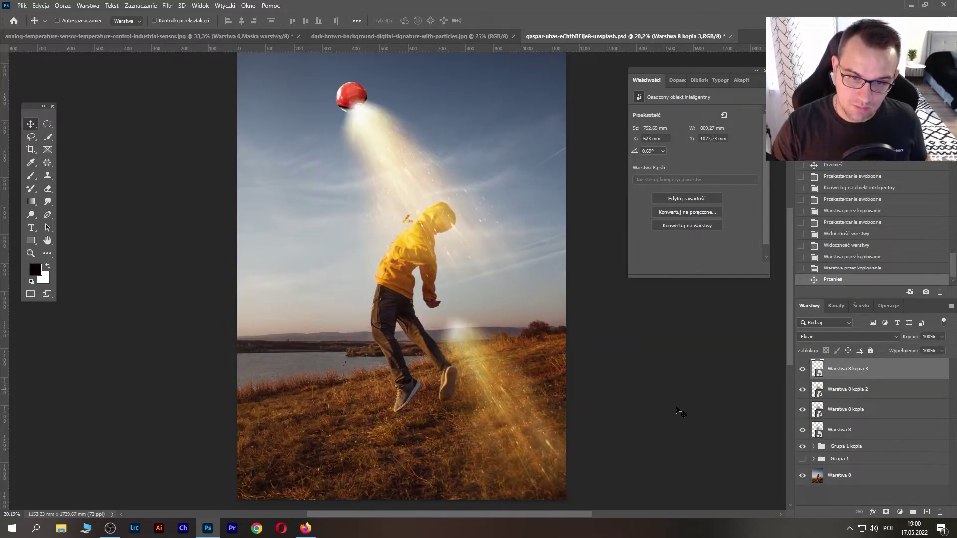
Step: Split the Underlying Layer black slider so the beam copy fades over dark areas
{"action": "double_click", "coordinate": [906, 375]}
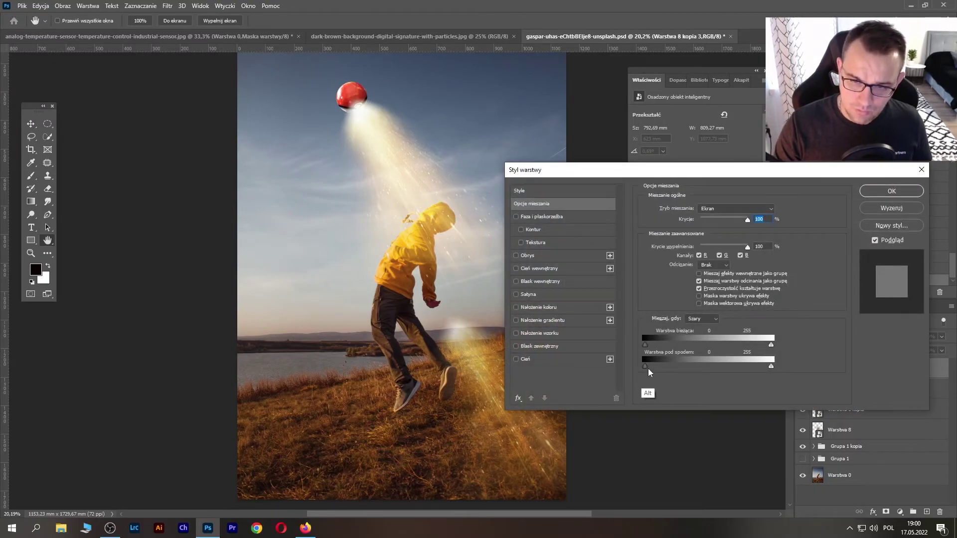
{"action": "left_click_drag", "start_coordinate": [645, 367], "coordinate": [711, 367]}
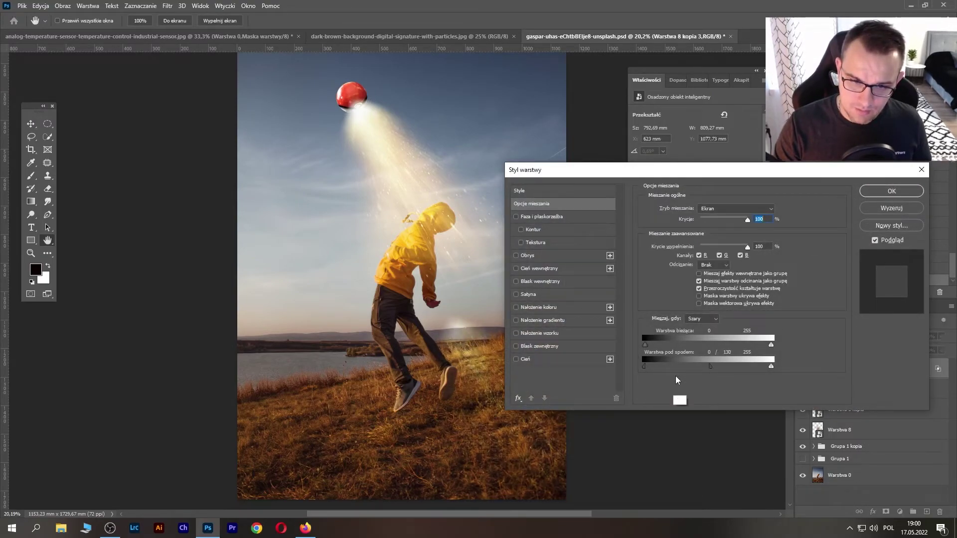
{"action": "left_click_drag", "start_coordinate": [646, 369], "coordinate": [653, 367]}
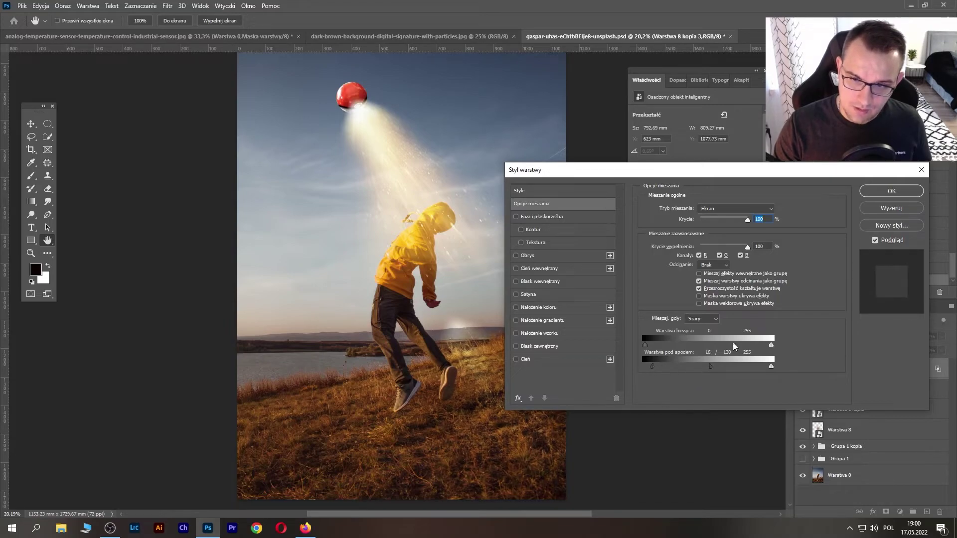
{"action": "key", "text": "Return"}
Step: Mask the beam copy and brush out its glow on the horizon
{"action": "key", "text": "b"}
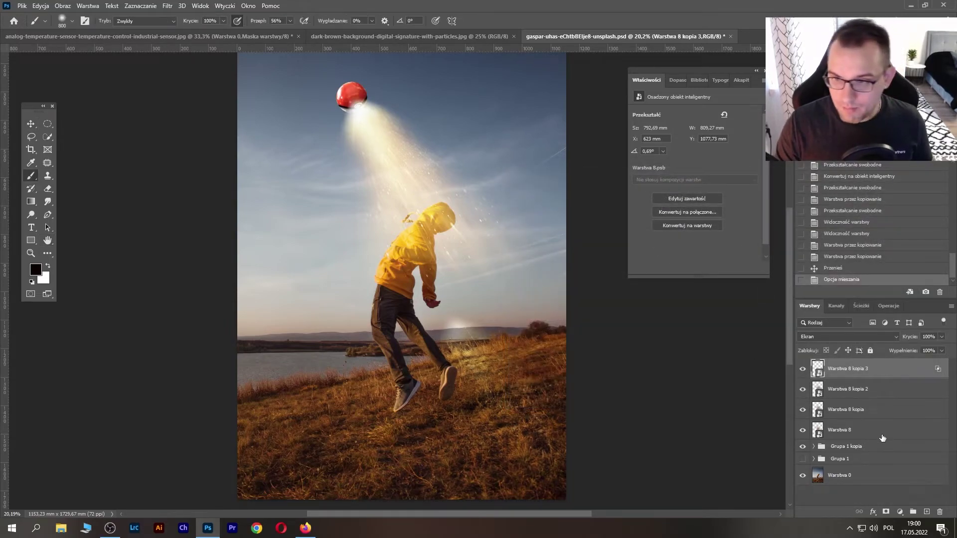
{"action": "left_click", "coordinate": [886, 512]}
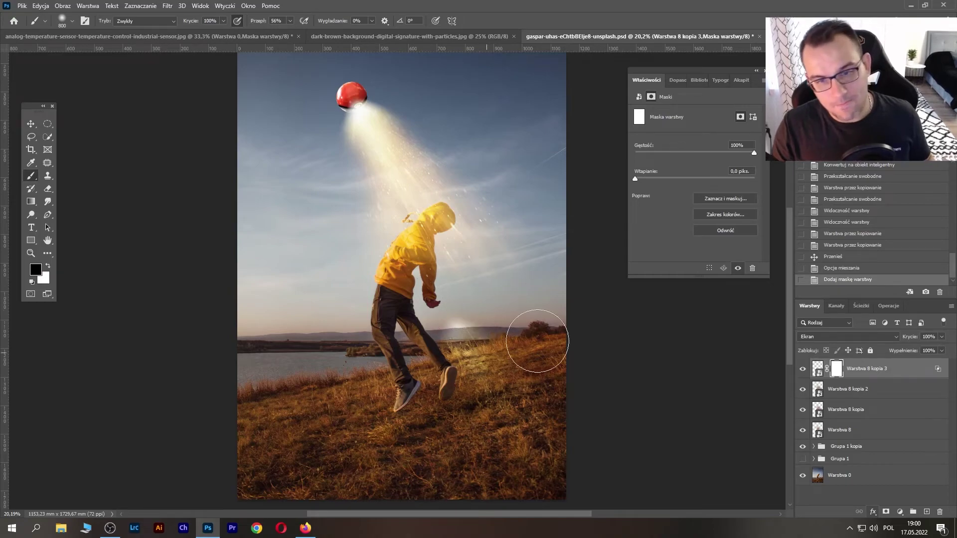
{"action": "left_click_drag", "start_coordinate": [472, 330], "coordinate": [449, 349]}
{"action": "left_click_drag", "start_coordinate": [453, 344], "coordinate": [400, 369]}
{"action": "left_click_drag", "start_coordinate": [534, 331], "coordinate": [499, 339]}
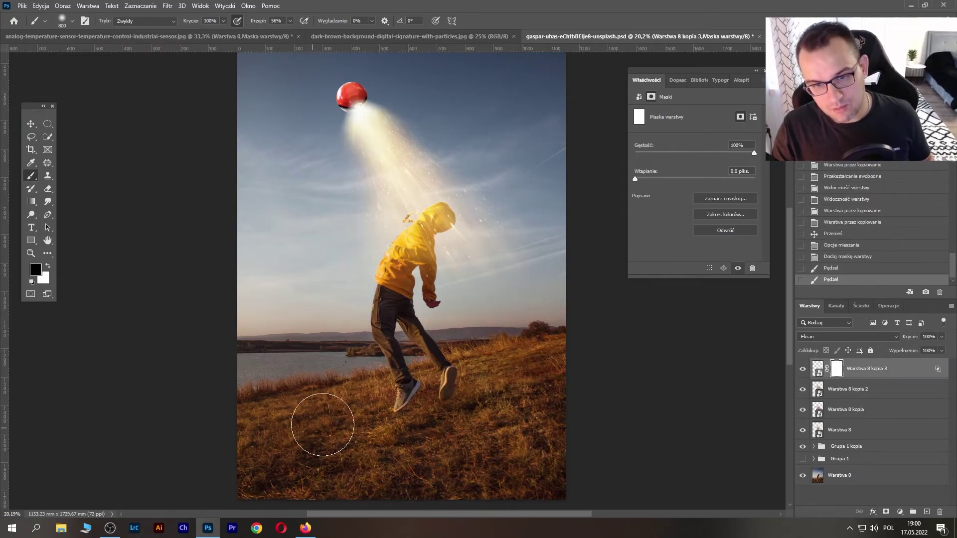
{"action": "left_click", "coordinate": [803, 369]}
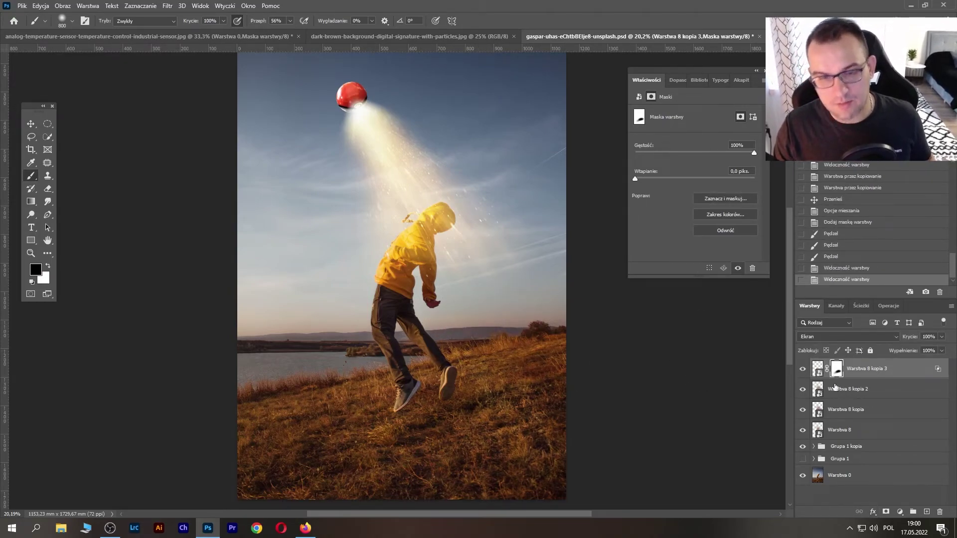
Step: Set the beam copy's blend mode to Rozjaśnianie (Lighten)
{"action": "left_click", "coordinate": [857, 338]}
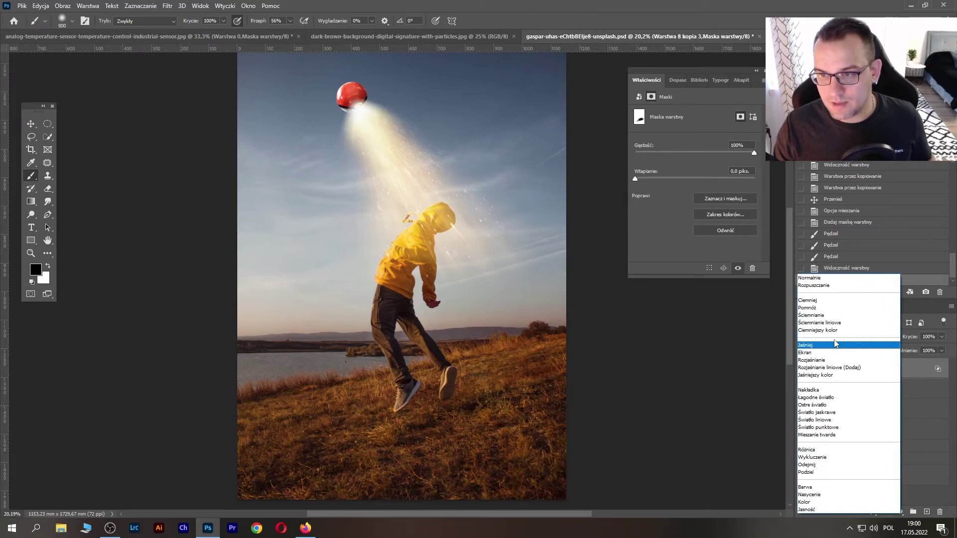
{"action": "left_click", "coordinate": [834, 360]}
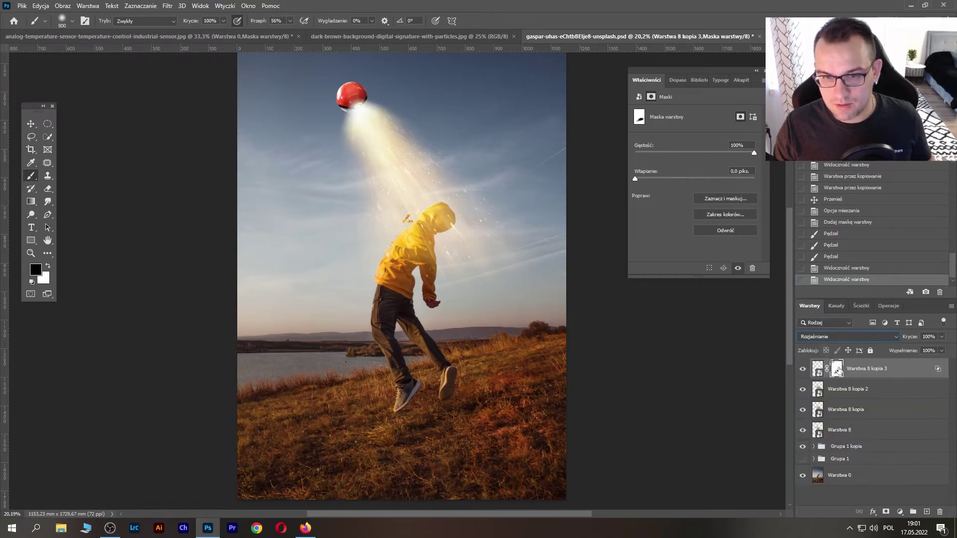
{"action": "left_click", "coordinate": [803, 369]}
{"action": "left_click", "coordinate": [803, 370]}
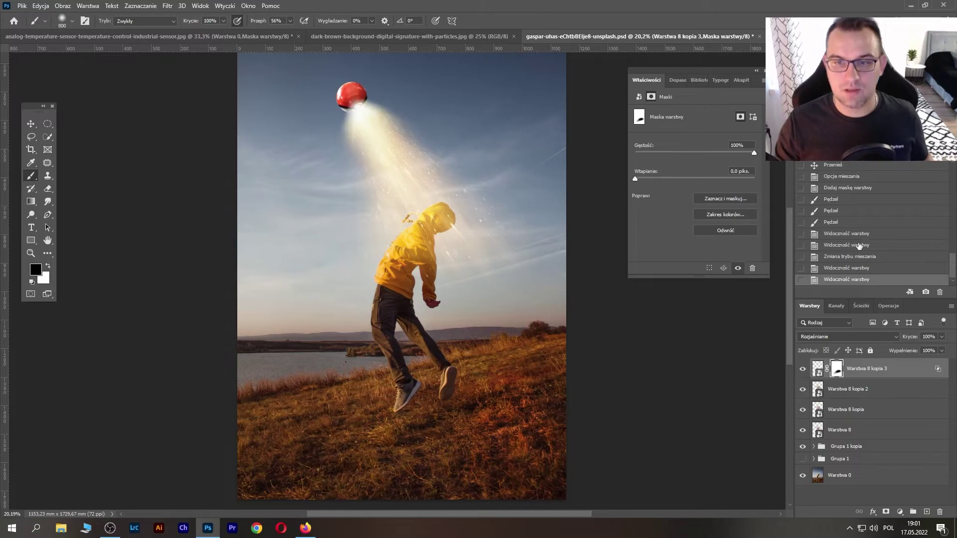
{"action": "scroll", "coordinate": [394, 270], "scroll_direction": "down", "scroll_amount": 5}
{"action": "scroll", "coordinate": [397, 280], "scroll_direction": "up", "scroll_amount": 3}
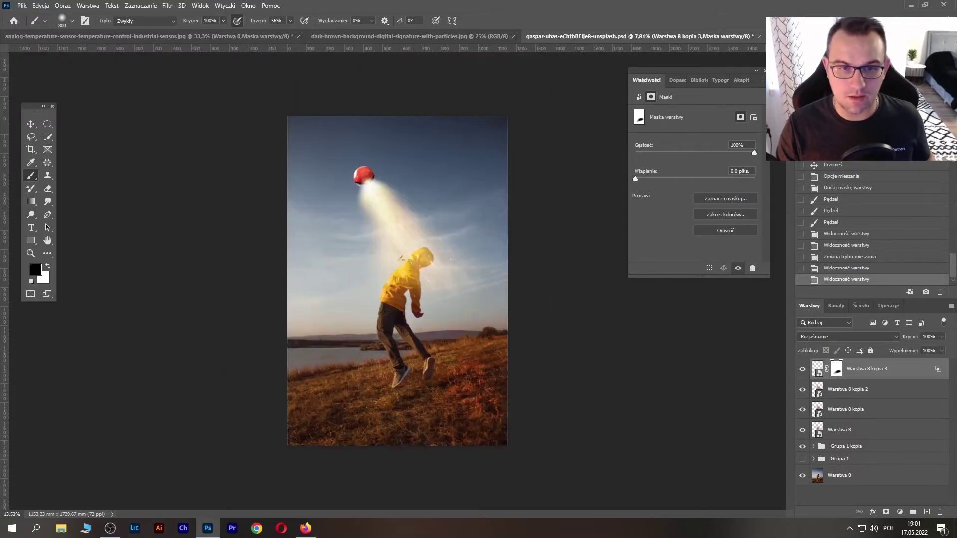
{"action": "scroll", "coordinate": [398, 284], "scroll_direction": "up", "scroll_amount": 2}
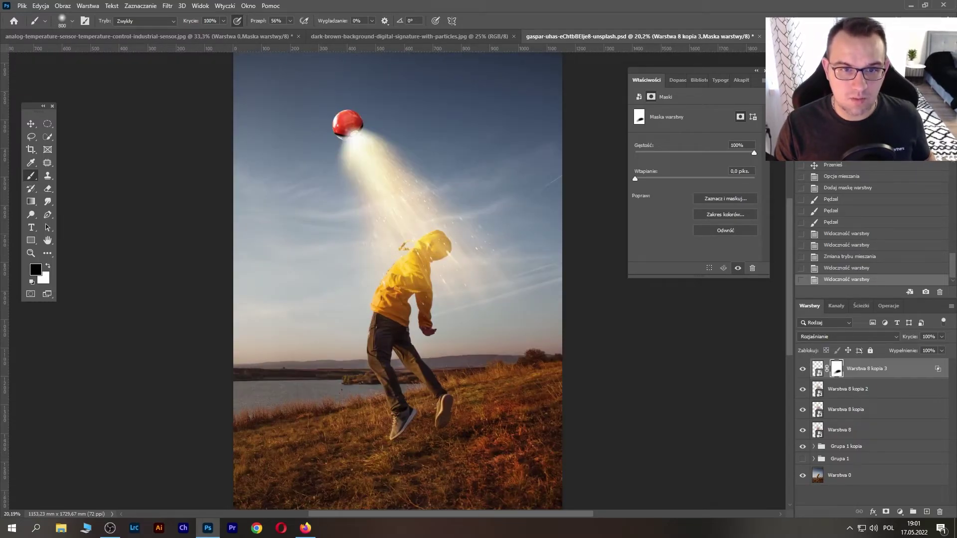
Step: Save the document and add a Color Lookup (Wyszukiwanie kolorów) adjustment layer
{"action": "key", "text": "ctrl+s"}
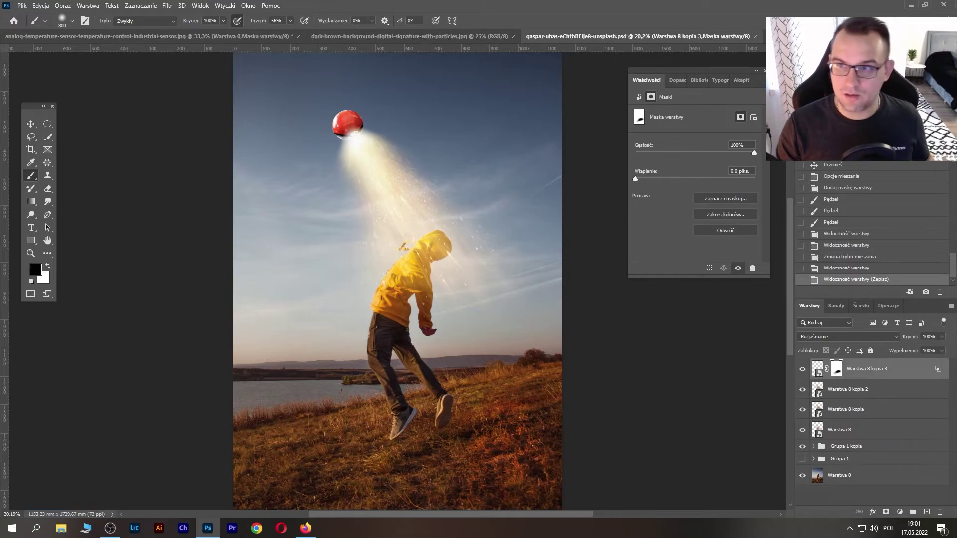
{"action": "scroll", "coordinate": [397, 281], "scroll_direction": "down", "scroll_amount": 2}
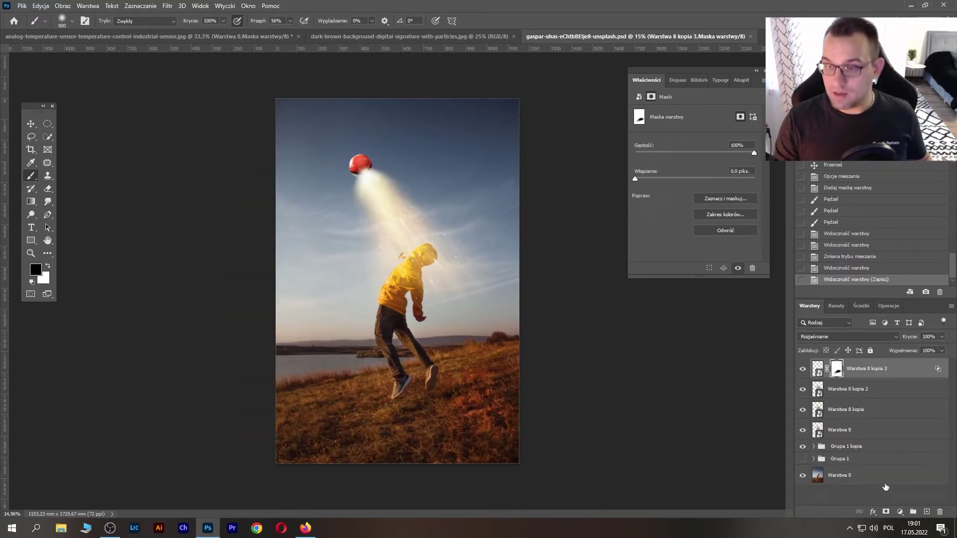
{"action": "left_click", "coordinate": [900, 512]}
{"action": "left_click", "coordinate": [918, 458]}
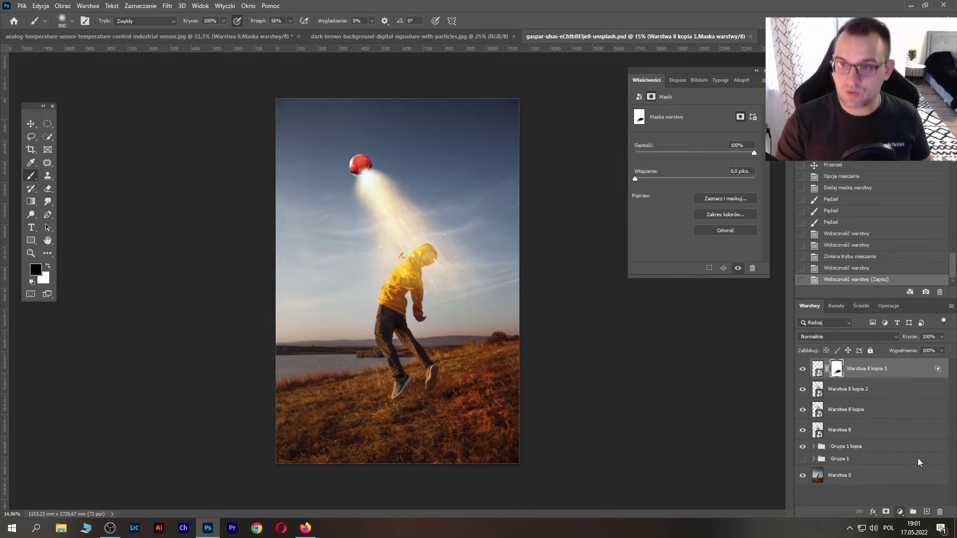
Step: Load the FoggyNight.3DL LUT and pick a foreground-to-transparent gradient
{"action": "left_click", "coordinate": [727, 114]}
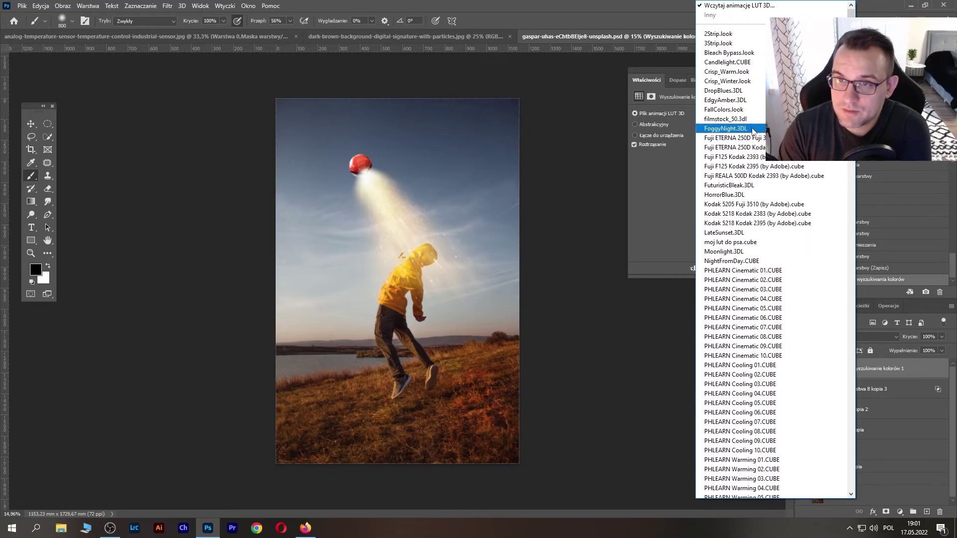
{"action": "left_click", "coordinate": [753, 128]}
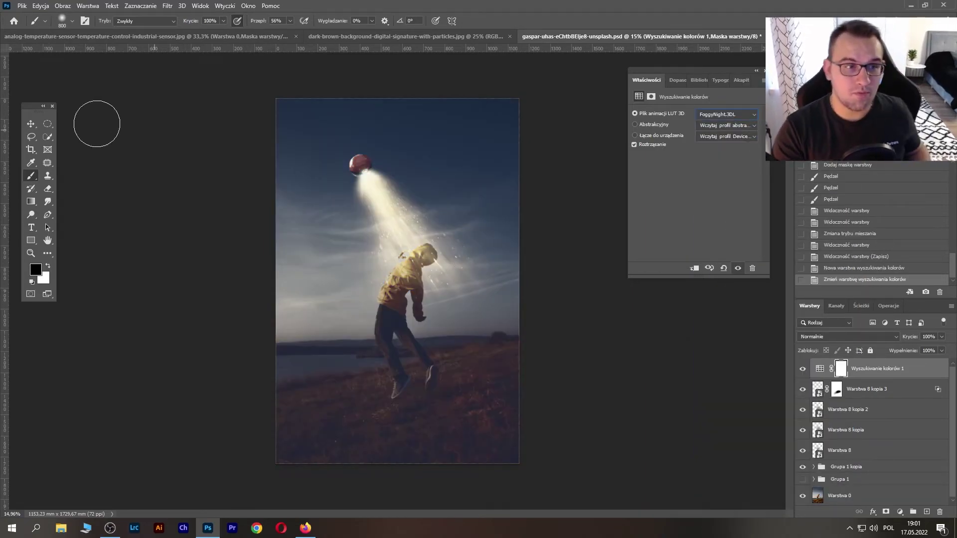
{"action": "left_click", "coordinate": [32, 202]}
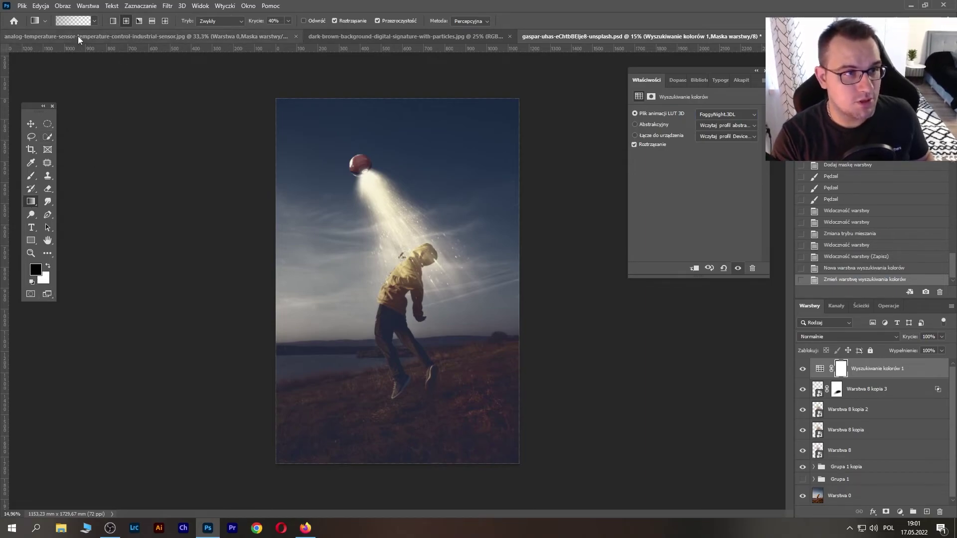
{"action": "left_click", "coordinate": [74, 20]}
{"action": "left_click", "coordinate": [530, 181]}
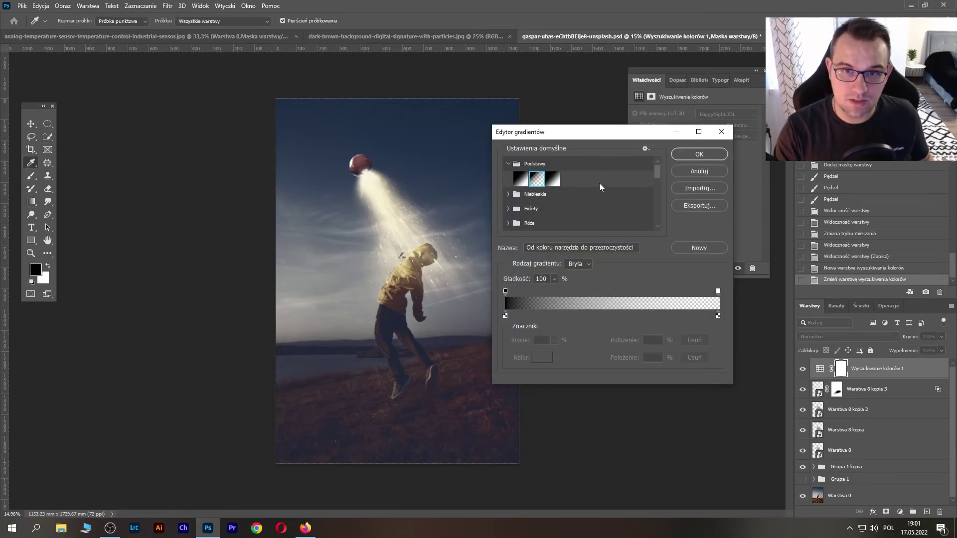
{"action": "left_click", "coordinate": [717, 156]}
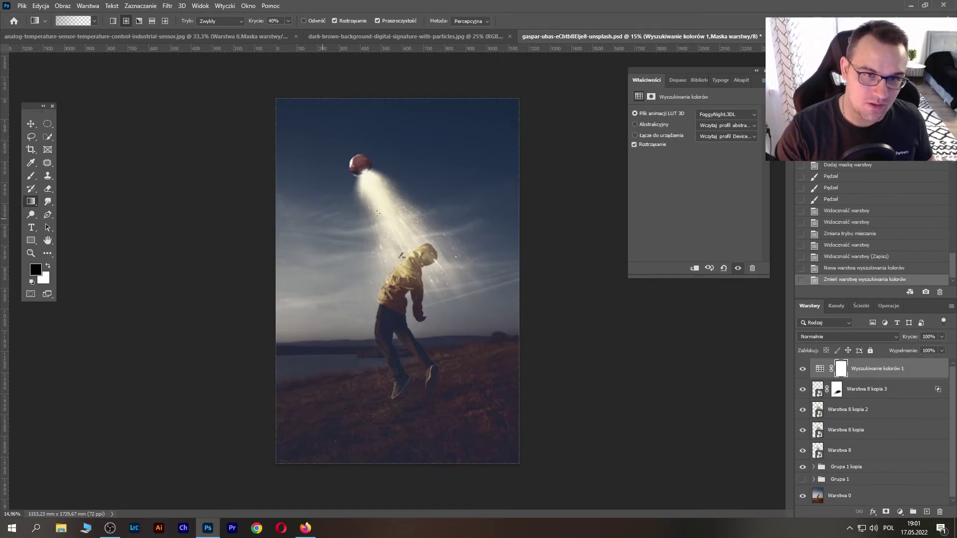
Step: Draw gradients on the grade's mask to keep the ball, beam and boy bright
{"action": "left_click_drag", "start_coordinate": [401, 227], "coordinate": [376, 469]}
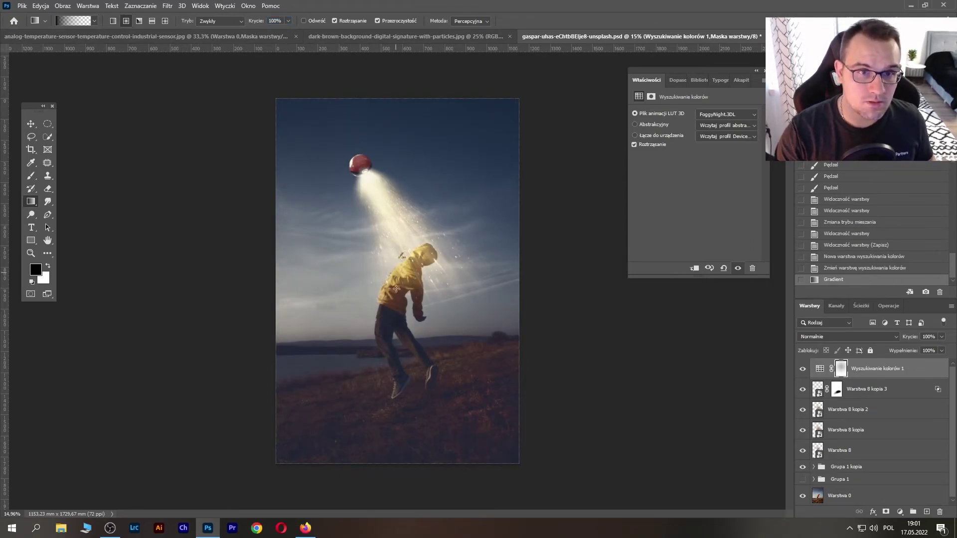
{"action": "left_click_drag", "start_coordinate": [397, 289], "coordinate": [407, 432]}
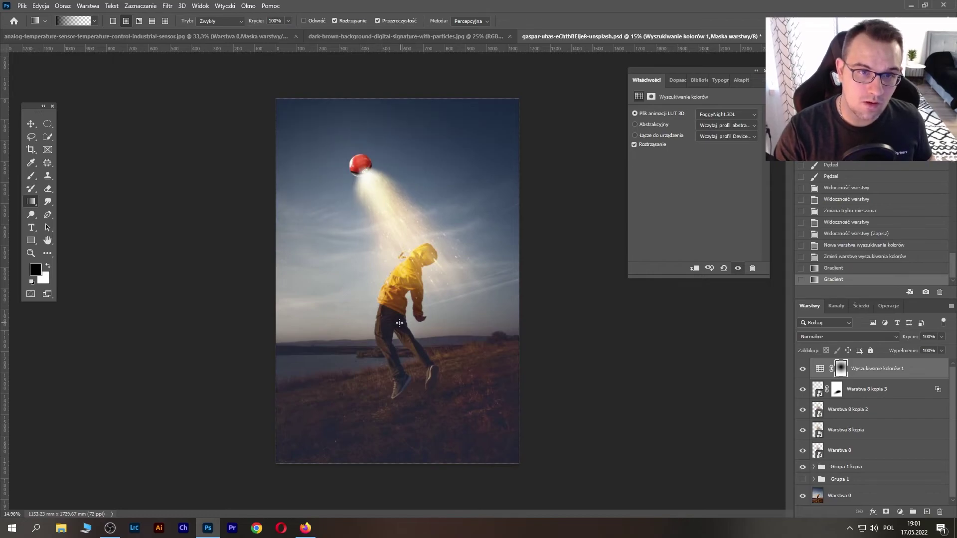
{"action": "left_click_drag", "start_coordinate": [418, 244], "coordinate": [354, 476]}
{"action": "left_click_drag", "start_coordinate": [403, 265], "coordinate": [394, 444]}
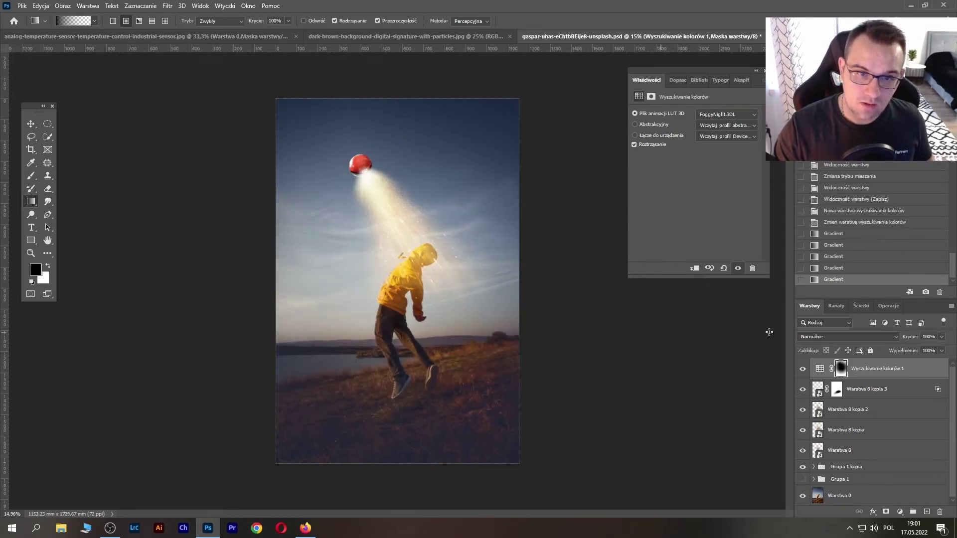
{"action": "left_click", "coordinate": [804, 369]}
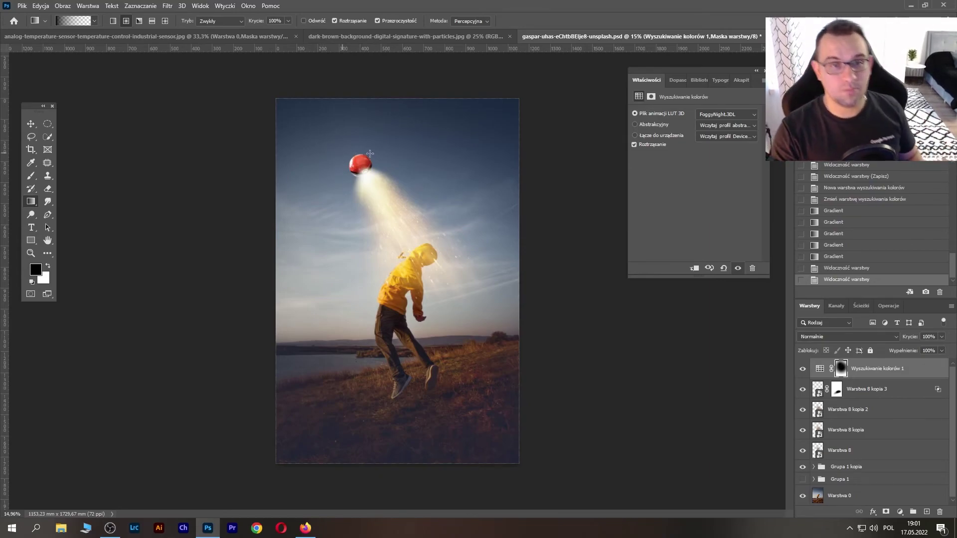
{"action": "left_click_drag", "start_coordinate": [392, 274], "coordinate": [390, 327]}
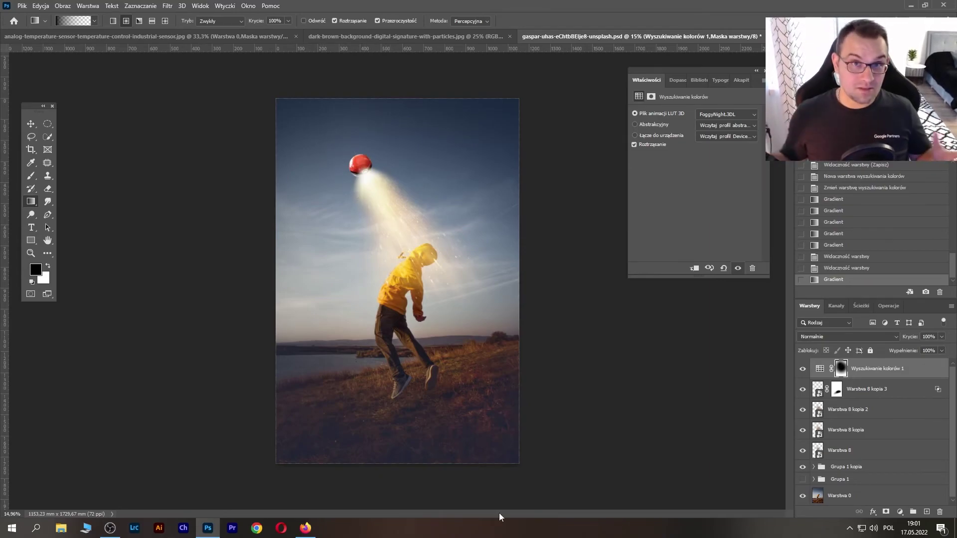